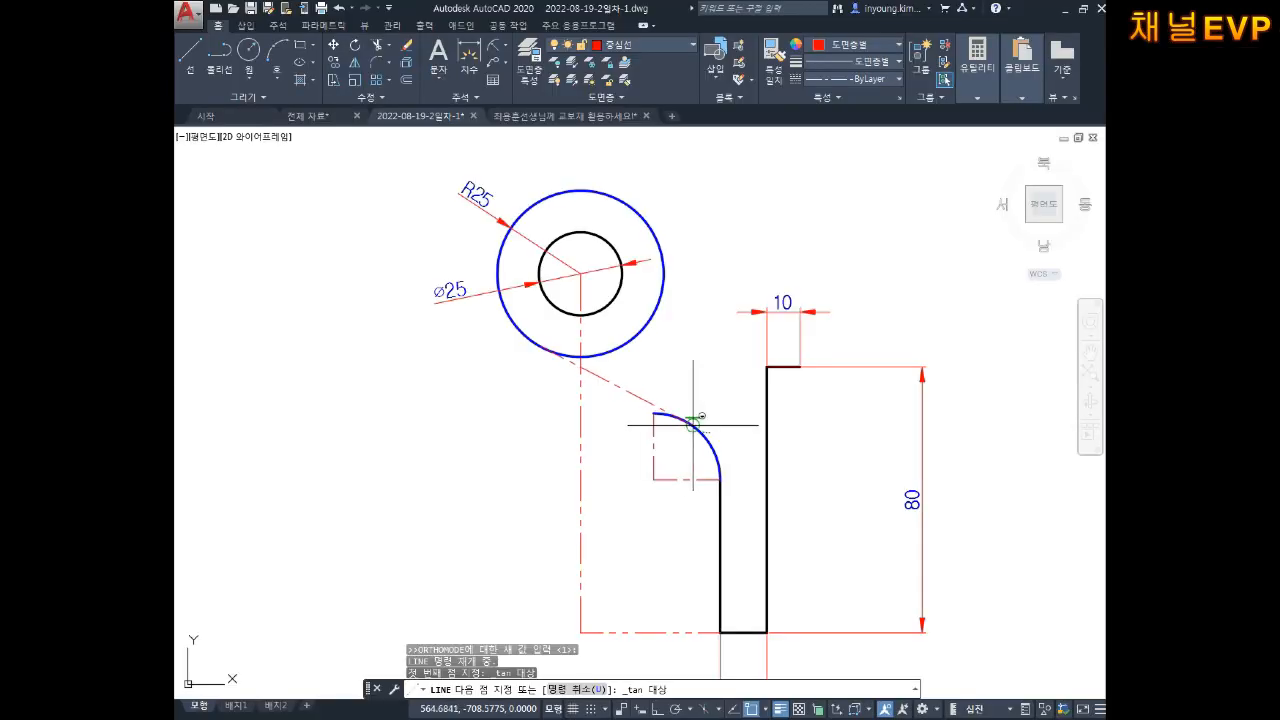
Step: Move the dashed tangent line onto the 외형선 outline layer
key(Escape)
key(Escape)
key(Escape)
click(640, 384)
click(618, 394)
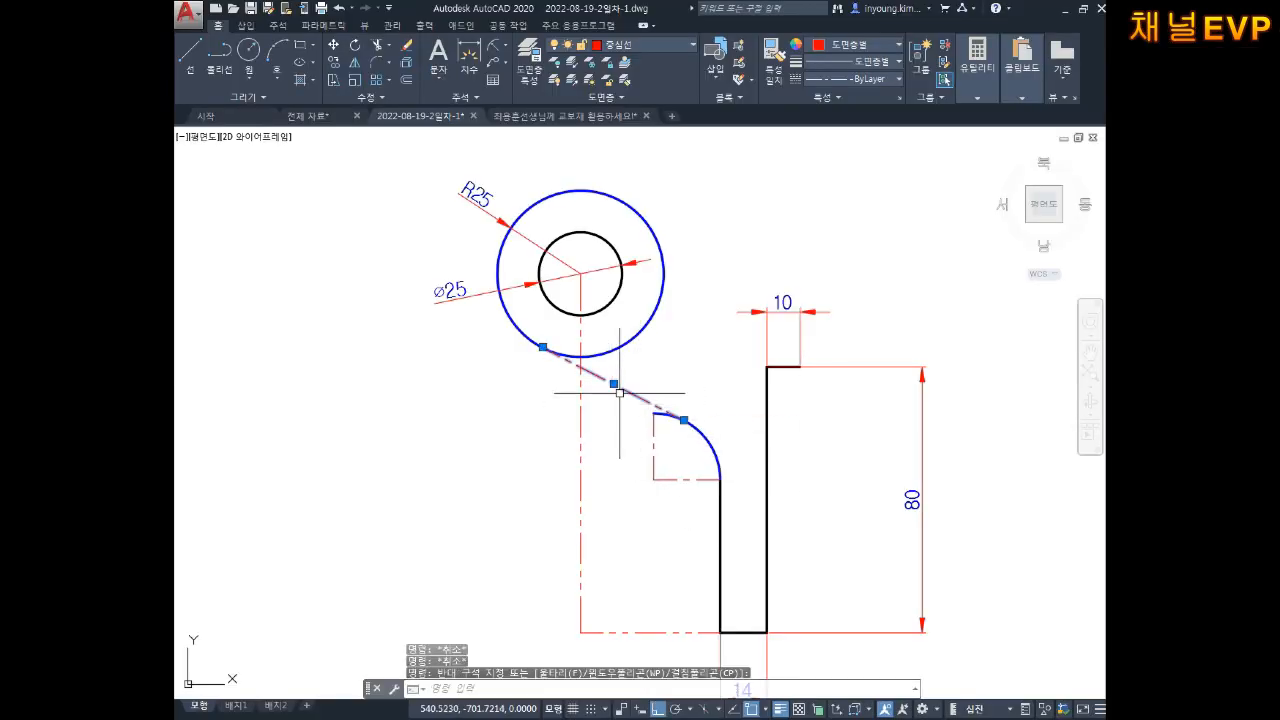
click(640, 45)
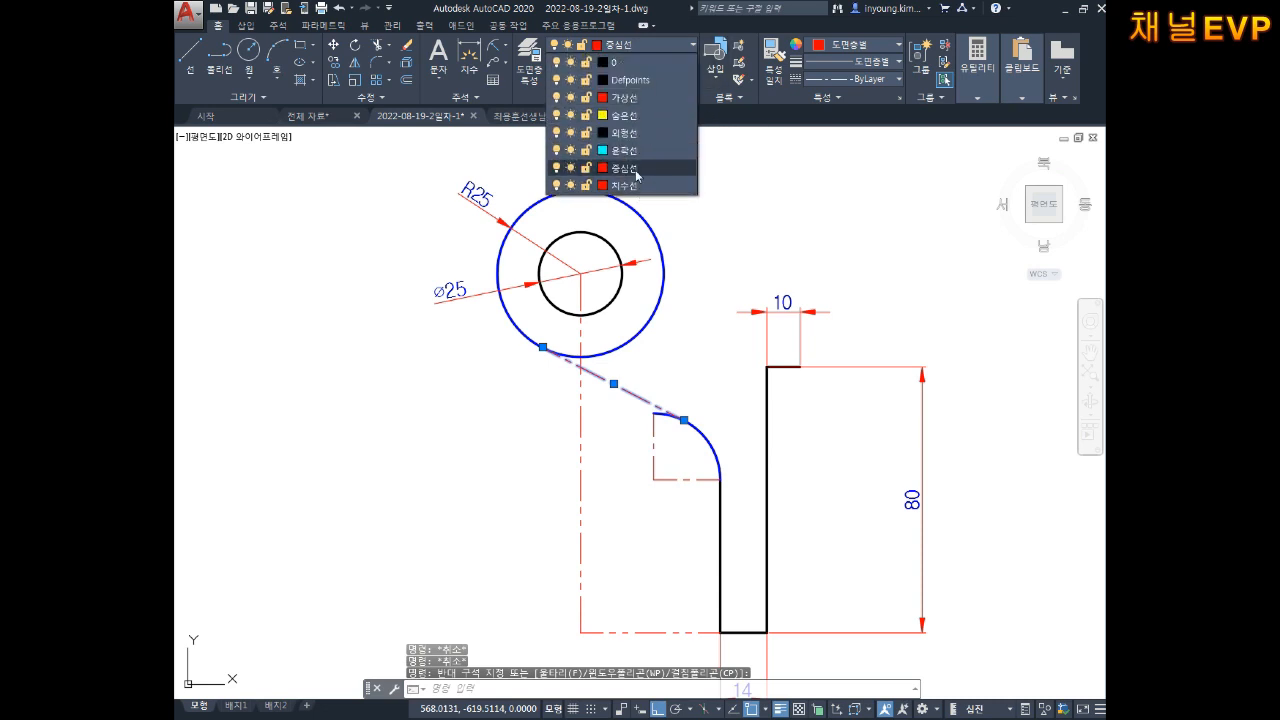
click(626, 132)
key(Escape)
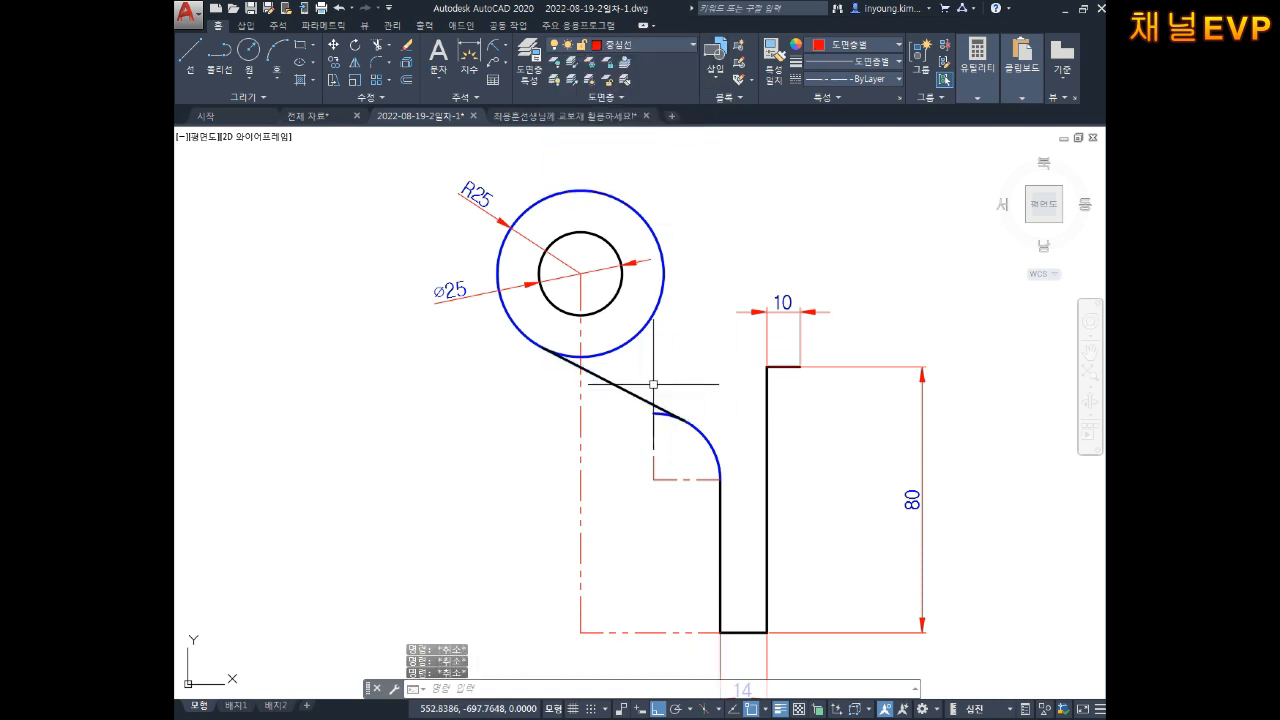
Step: Trim the arc portion beyond the tangent point so the line joins the curve
scroll(690, 383, up, 2)
middle_drag(700, 431, 698, 400)
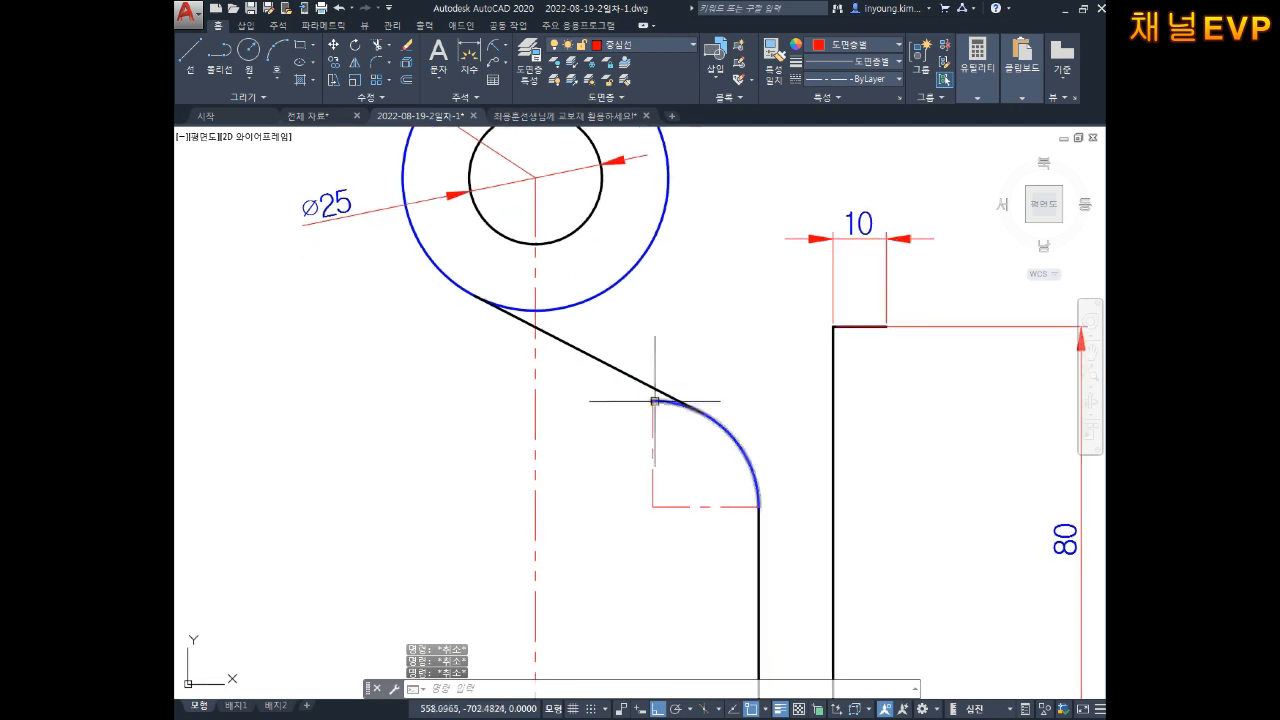
text(tr)
key(Return)
scroll(665, 405, up, 5)
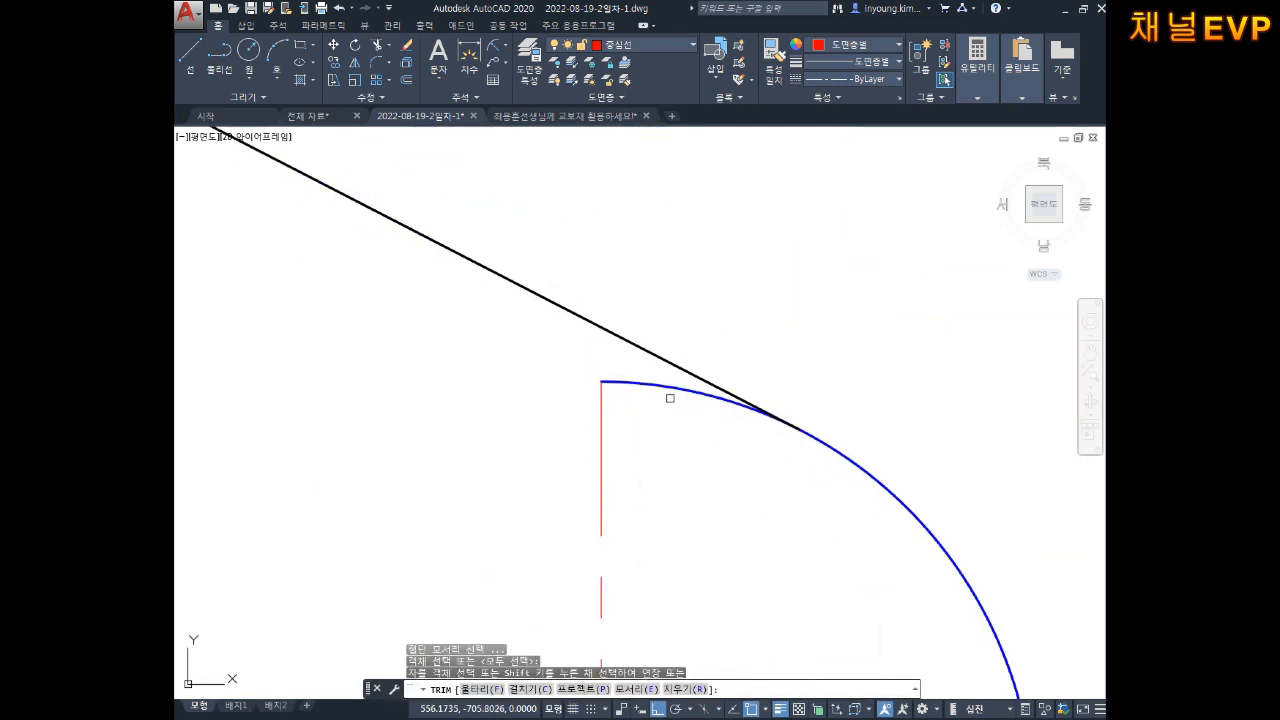
click(669, 387)
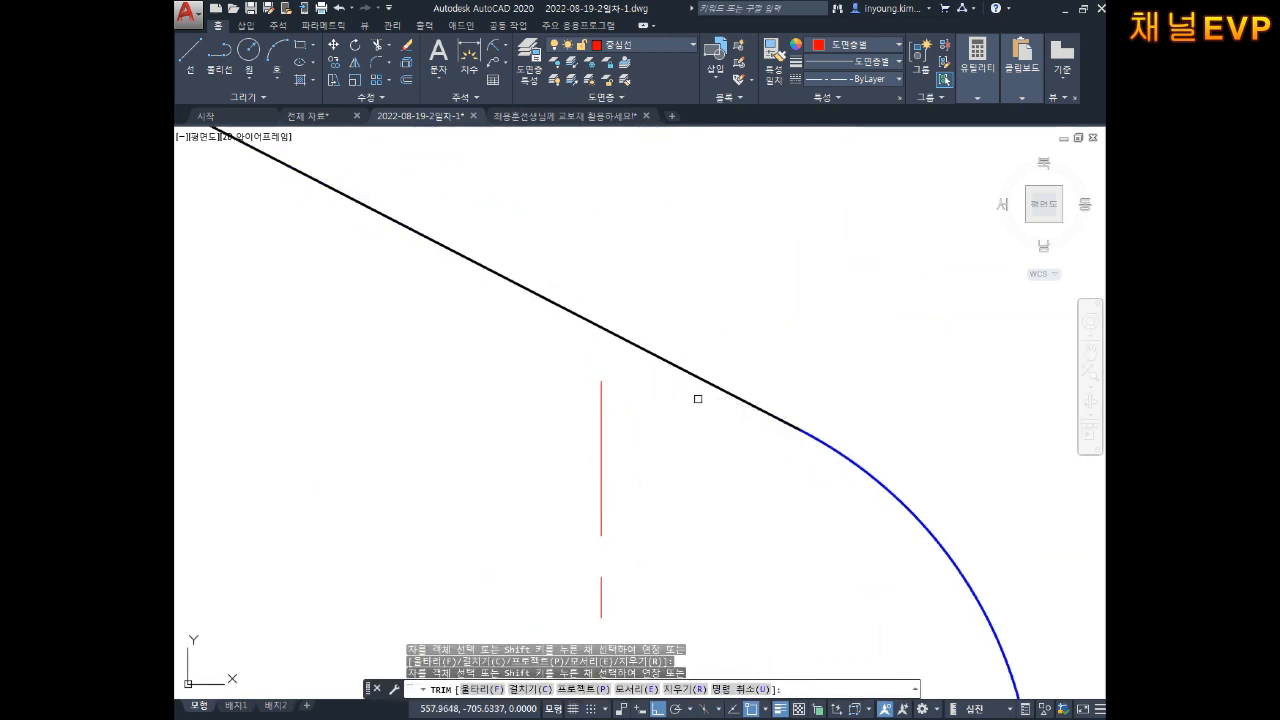
scroll(705, 402, down, 6)
key(Escape)
middle_drag(710, 386, 686, 422)
key(Escape)
key(Escape)
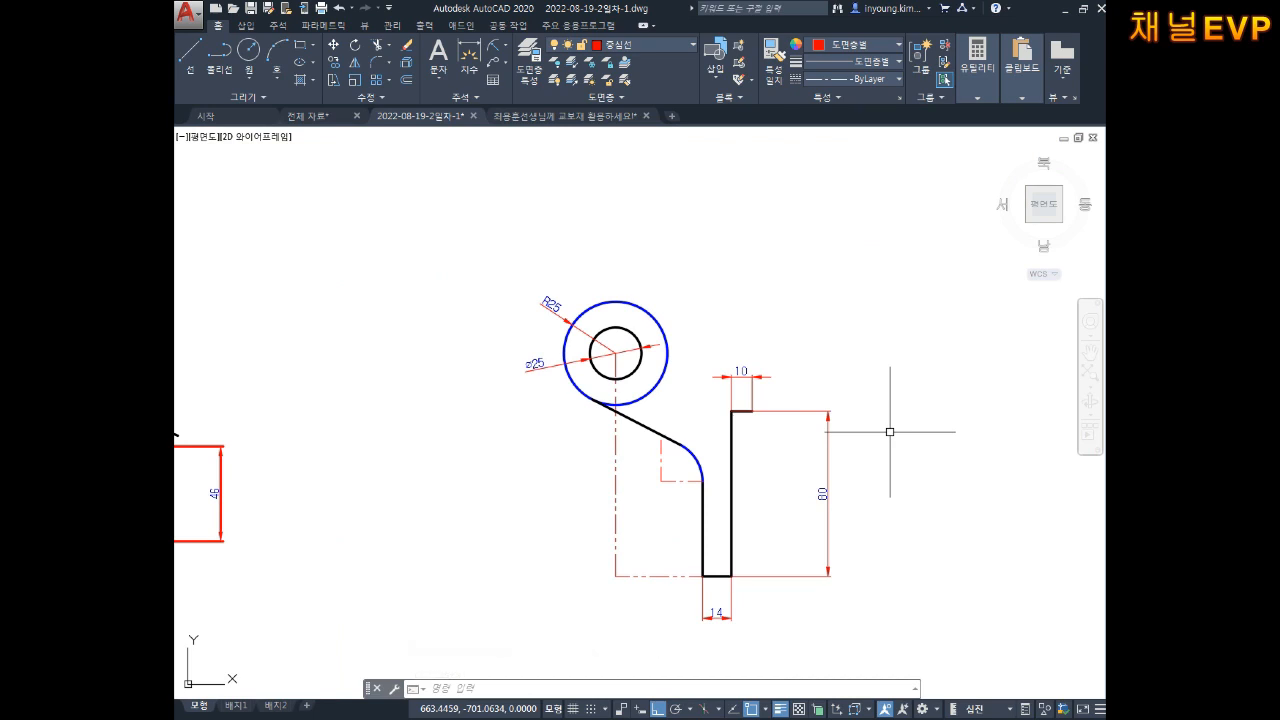
Step: Erase the 10 dimension
key(Escape)
key(Escape)
key(Escape)
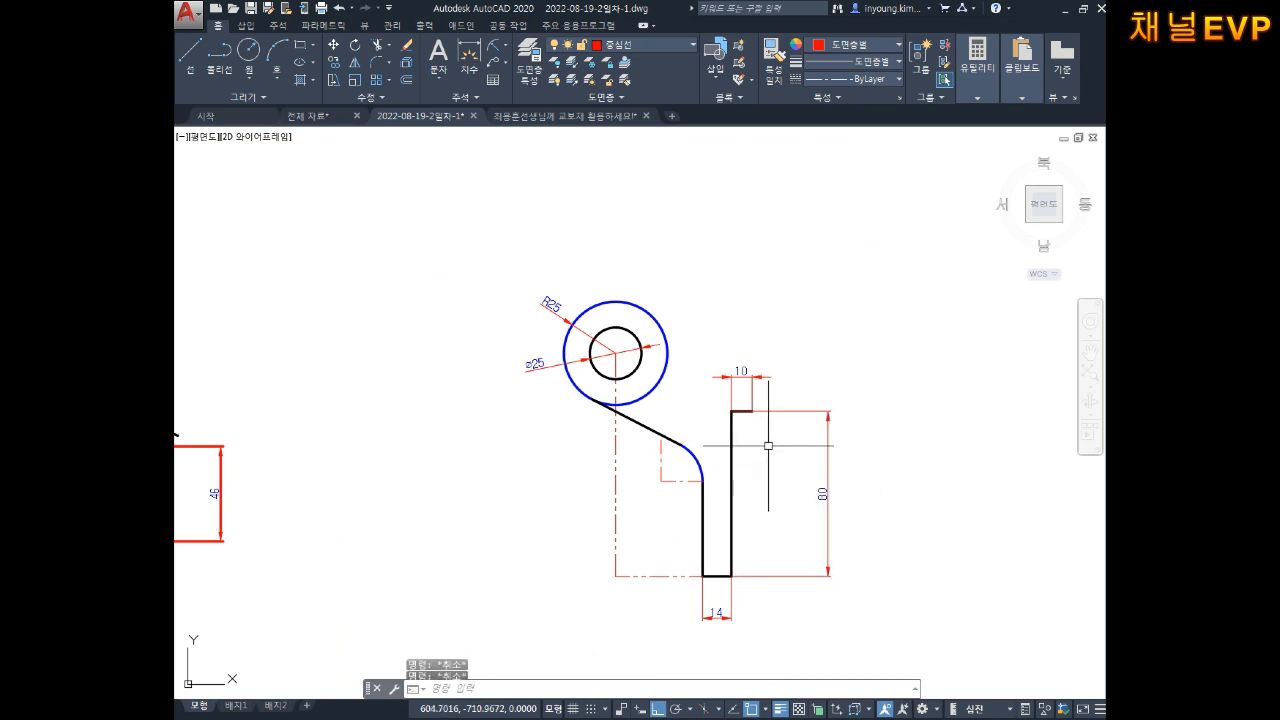
middle_drag(784, 482, 758, 484)
click(770, 337)
click(688, 396)
key(Delete)
Step: Erase the 80 dimension
click(886, 414)
click(802, 496)
key(Delete)
scroll(707, 429, up, 2)
scroll(707, 429, up, 4)
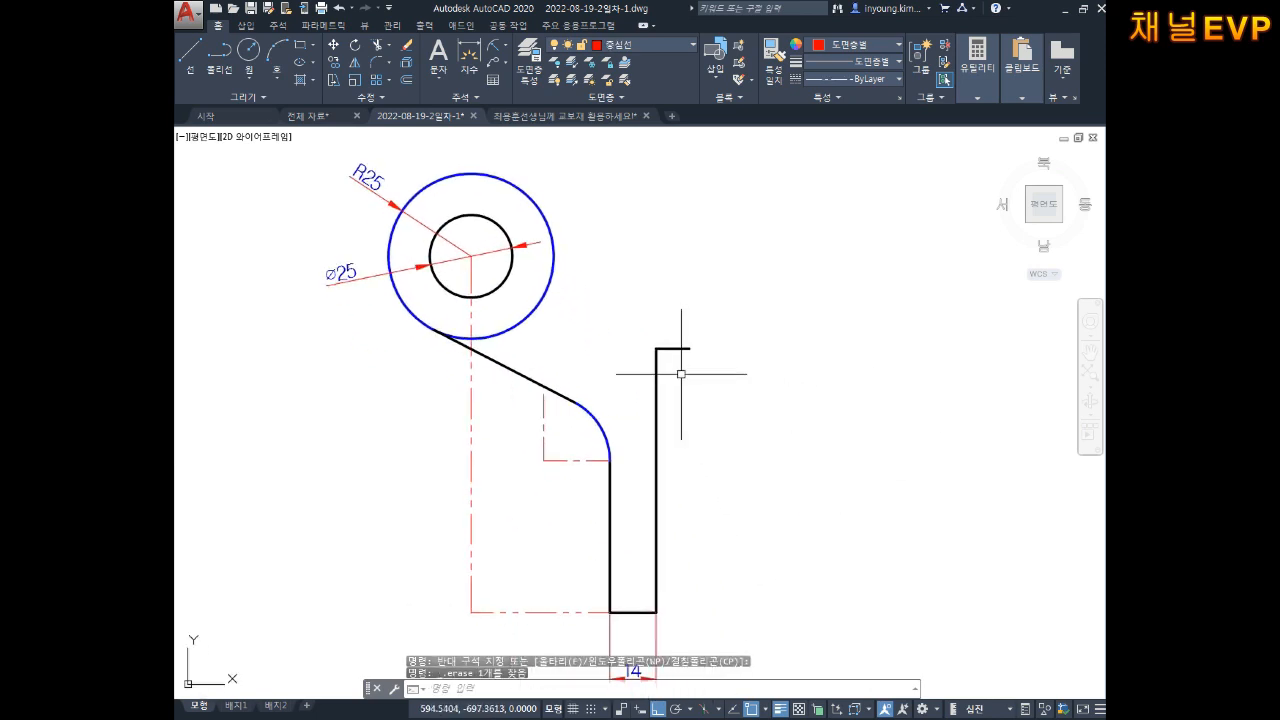
scroll(700, 410, down, 2)
middle_drag(693, 403, 710, 381)
key(Escape)
key(Escape)
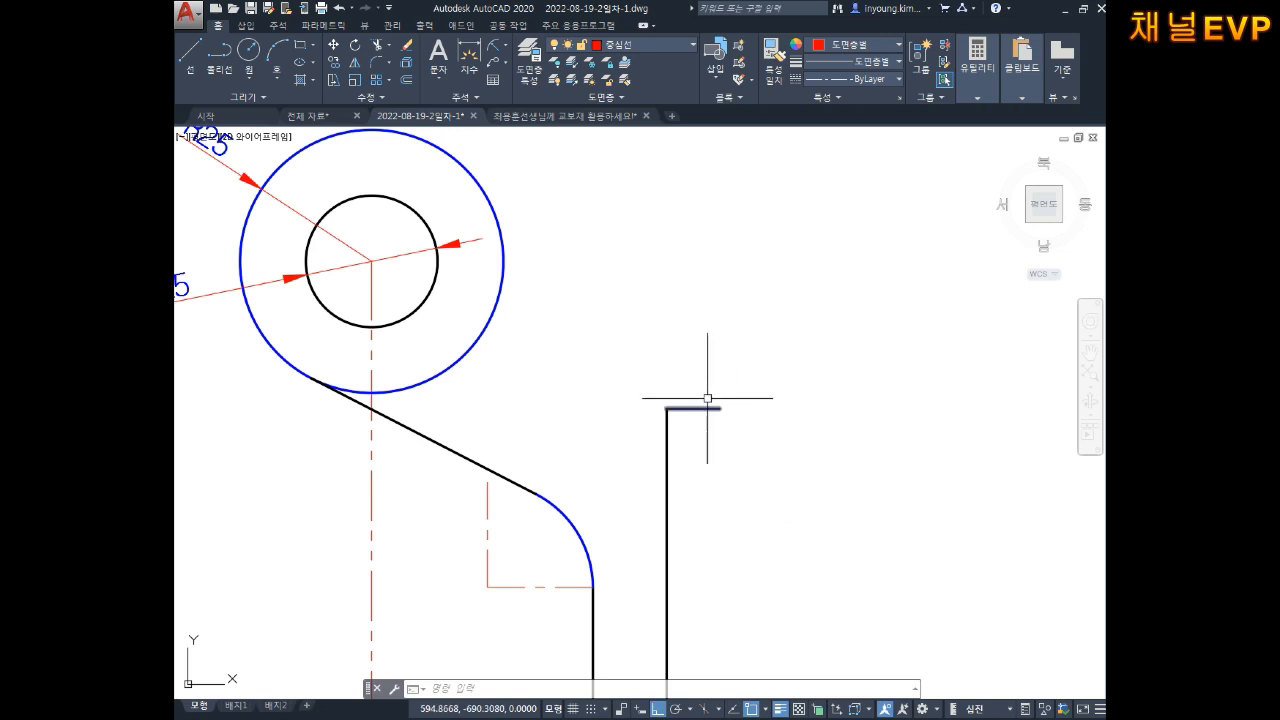
Step: Draw a radius-35 circle centred on the top corner of the right vertical line
text(c)
key(Return)
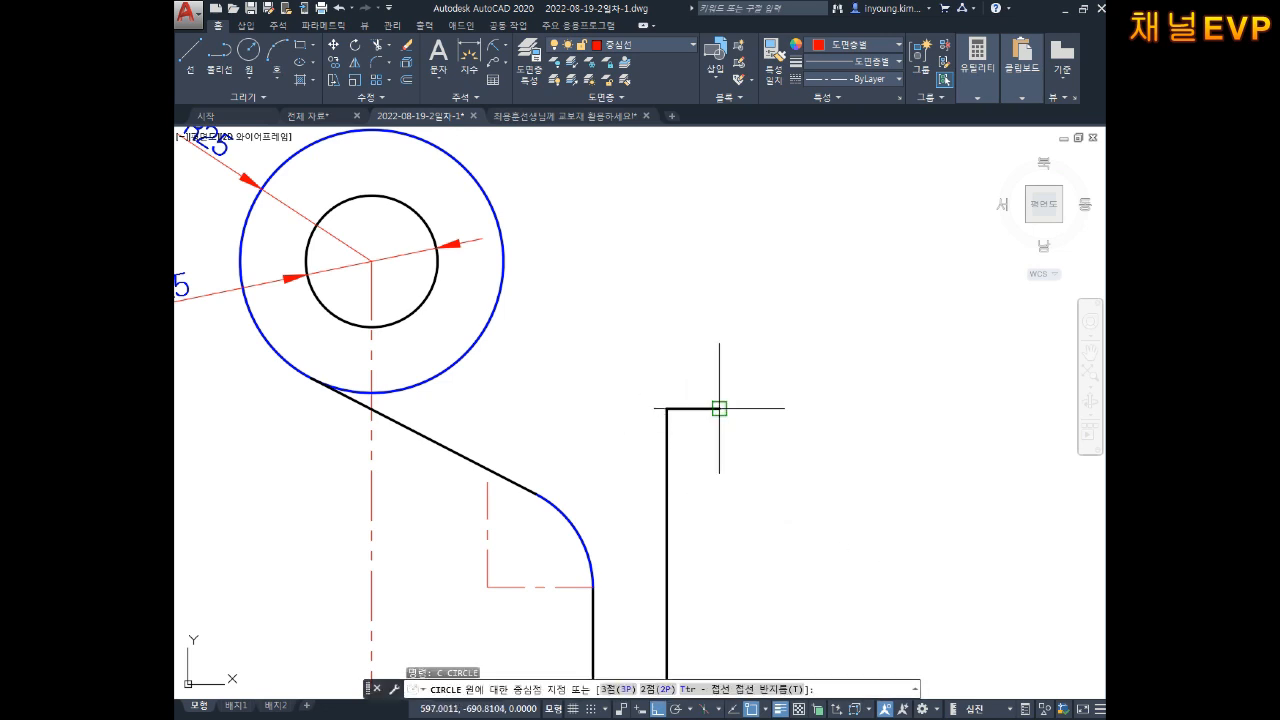
click(720, 408)
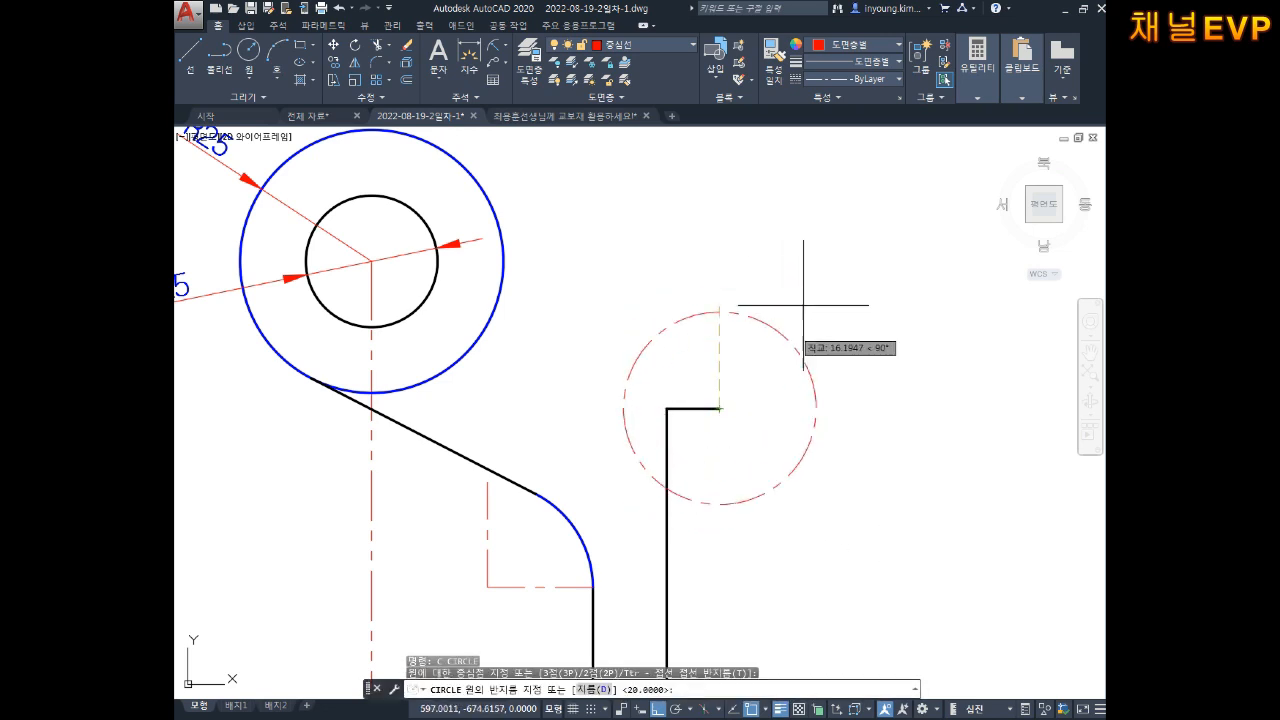
text(35)
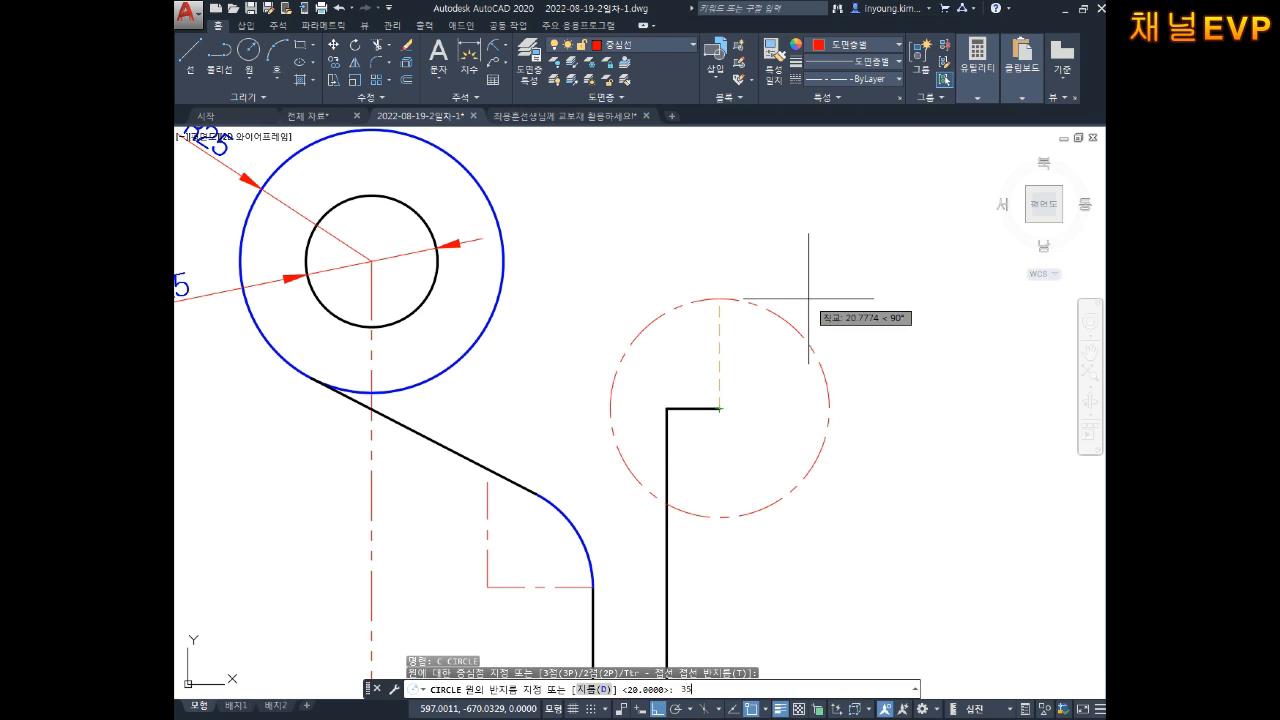
key(Return)
key(Escape)
key(Escape)
key(Escape)
Step: Move the new circle onto the 외형선 outline layer
click(879, 247)
click(823, 327)
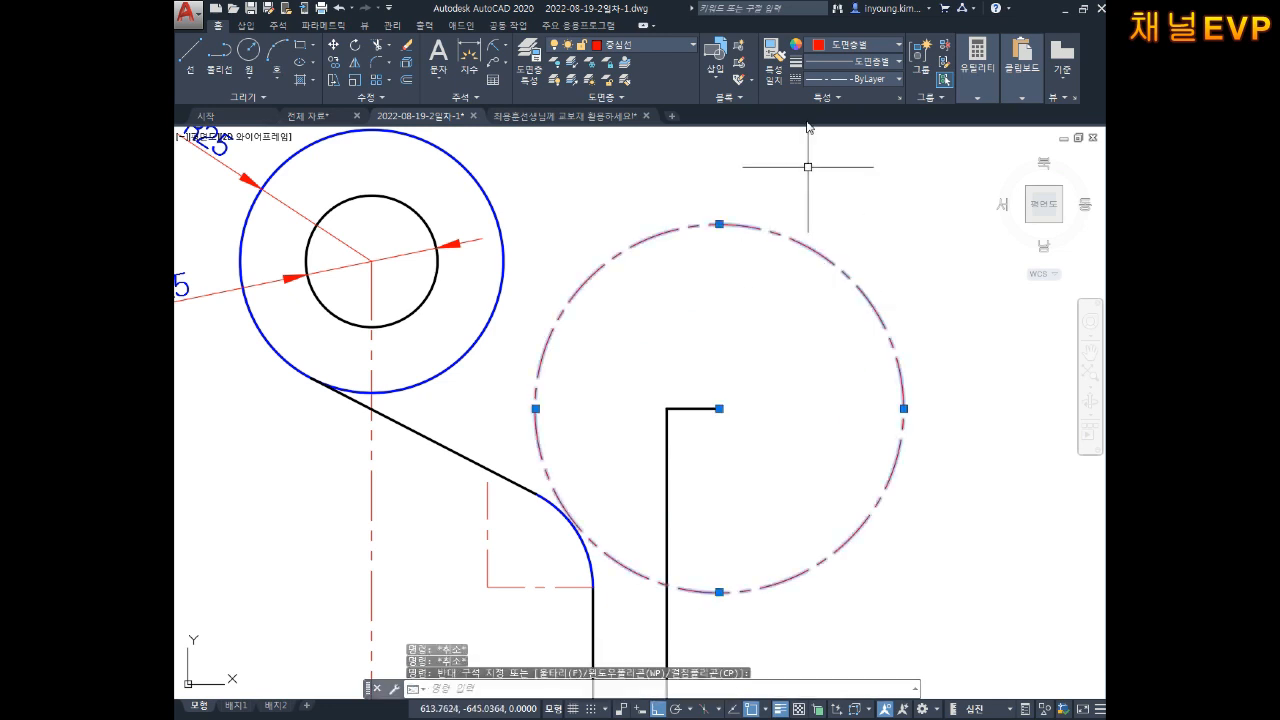
click(634, 46)
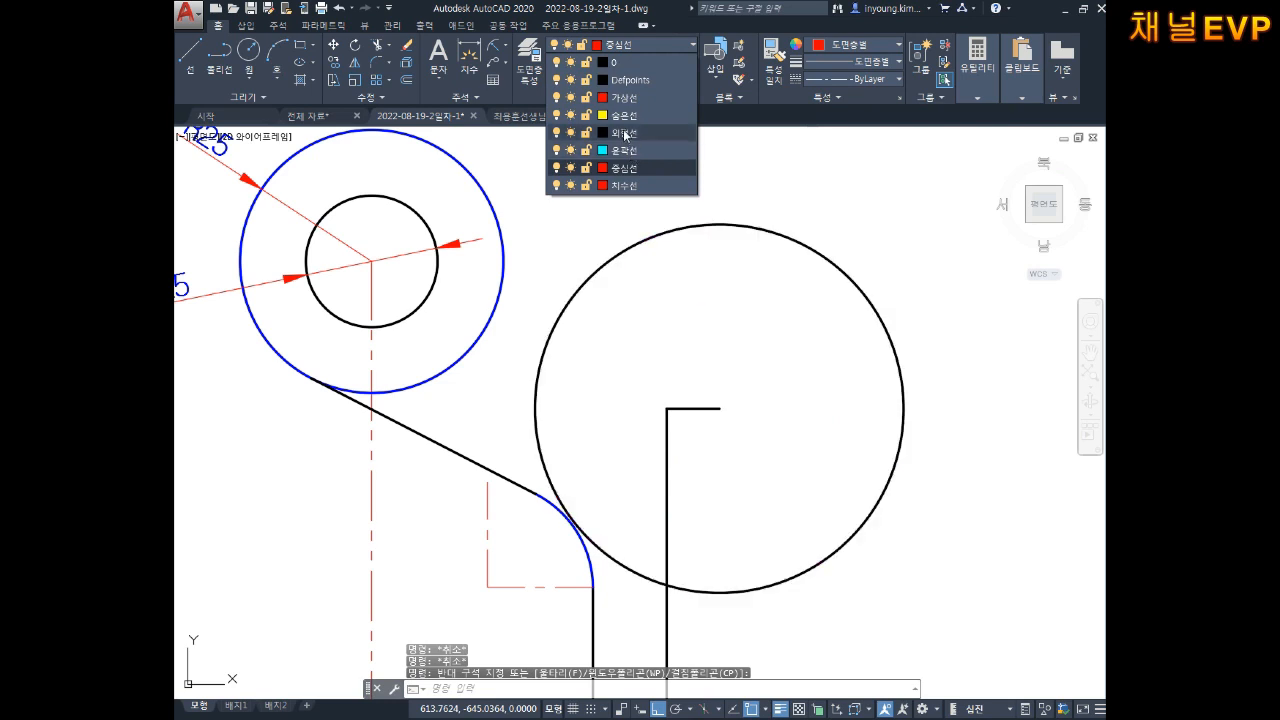
click(630, 132)
key(Escape)
key(Escape)
scroll(775, 280, down, 2)
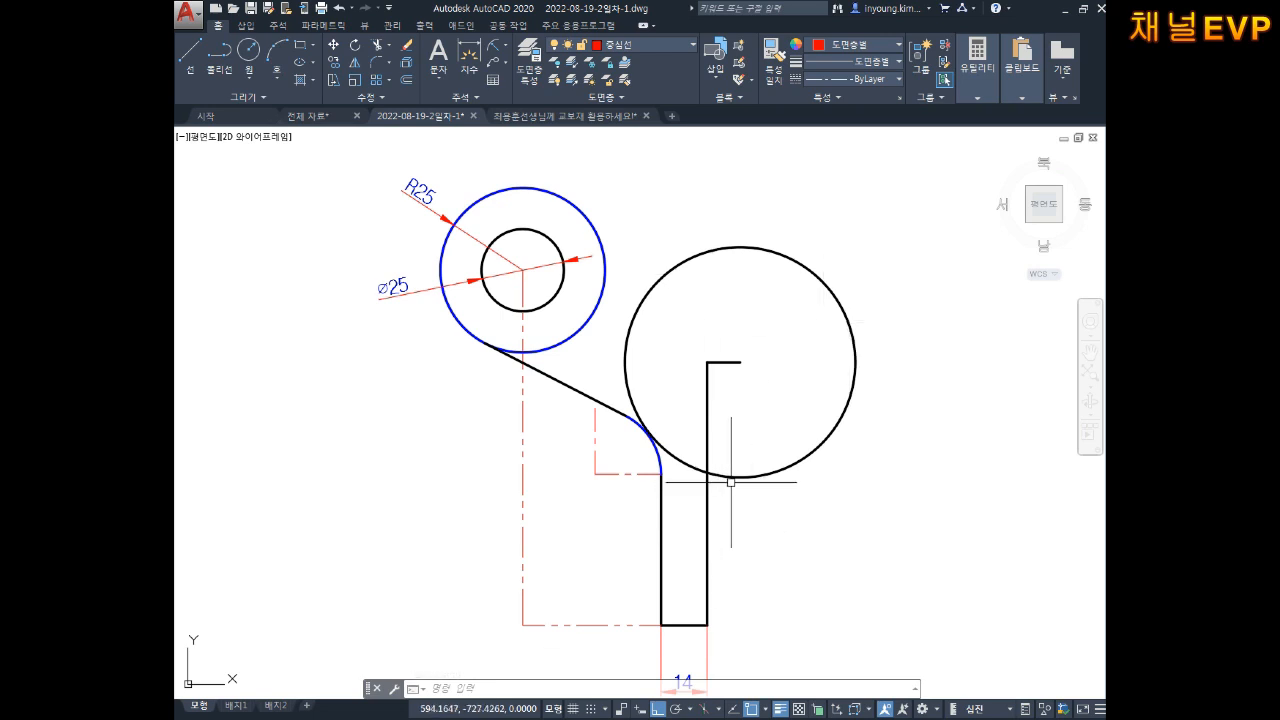
Step: Fillet the R35 circle and the right vertical line with radius 30
mouse_move(749, 481)
middle_down()
mouse_move(750, 468)
mouse_move(726, 463)
mouse_move(691, 482)
middle_up()
key(Escape)
key(Escape)
key(Escape)
text(f)
key(Return)
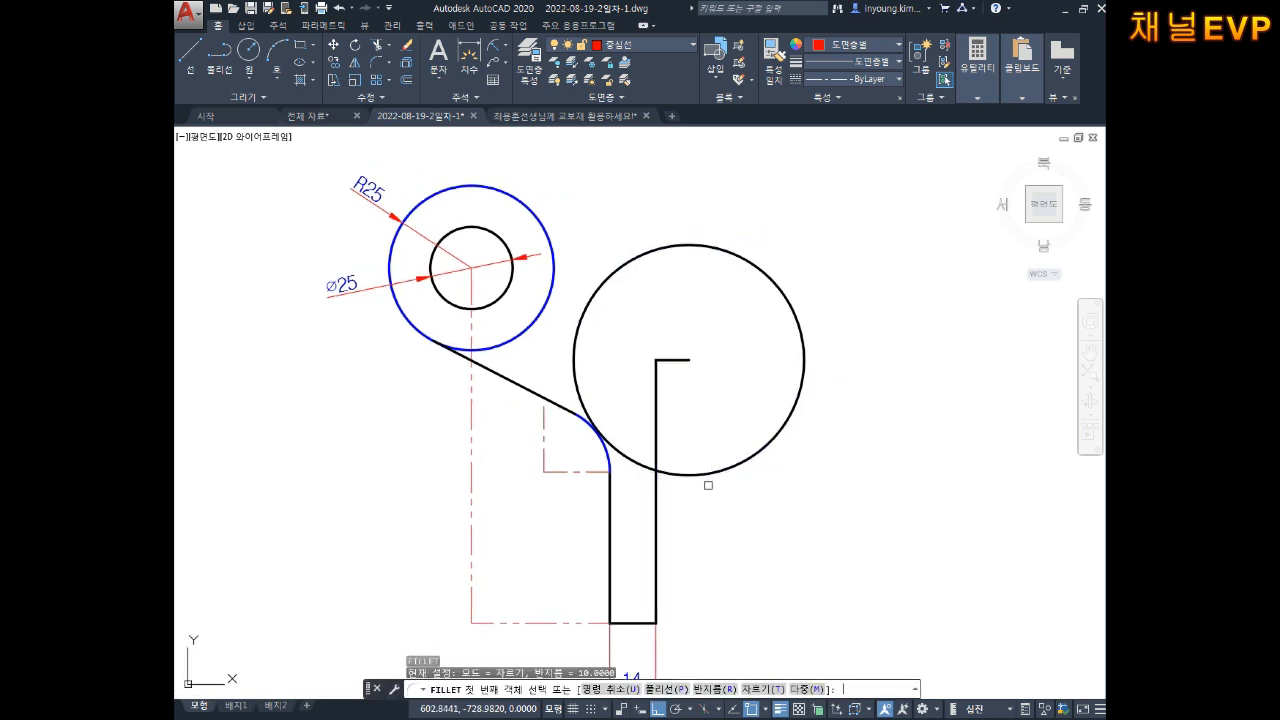
text(r)
key(Return)
text(30)
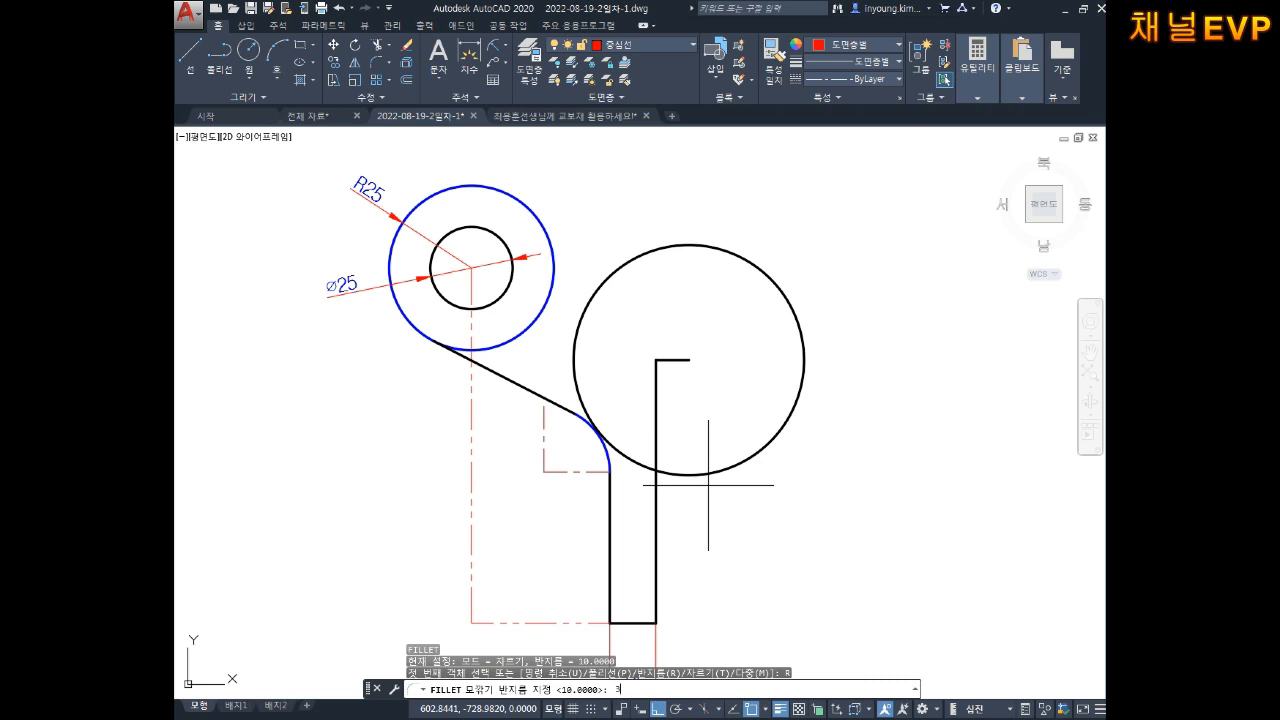
key(Return)
click(728, 469)
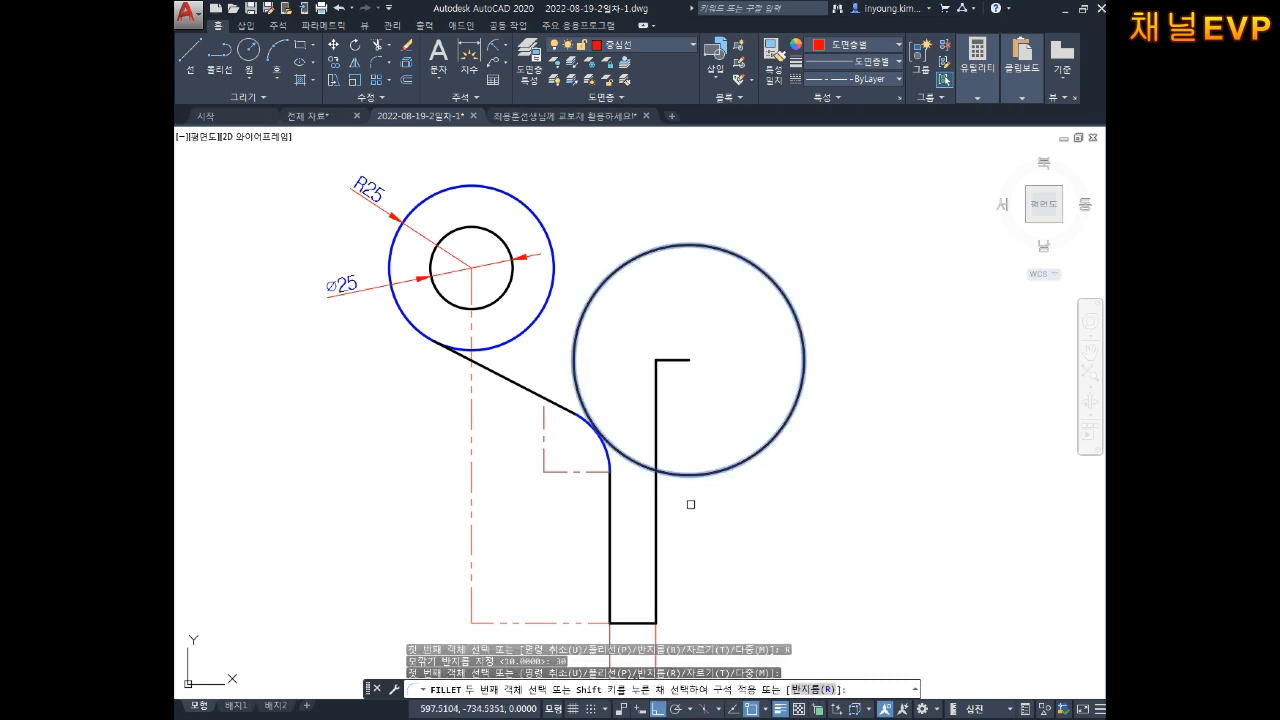
click(657, 534)
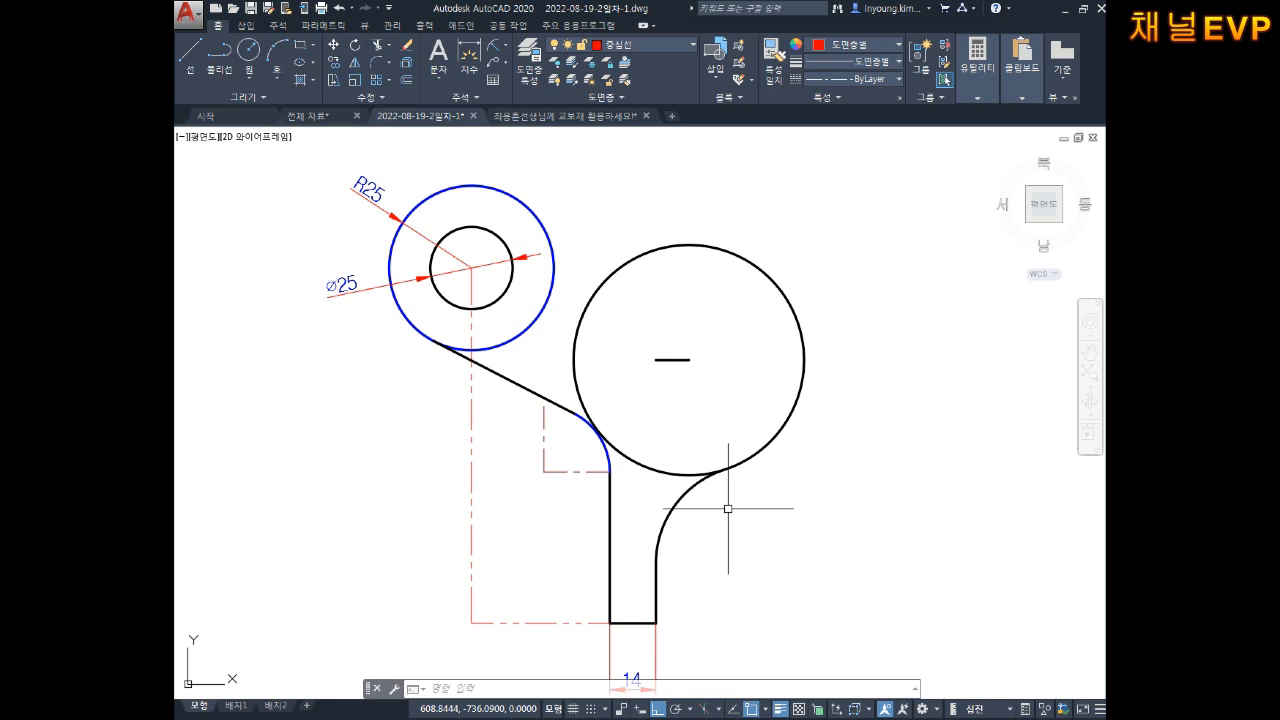
key(Escape)
key(Escape)
key(Escape)
Step: Add an R30 radius dimension to the fillet arc on the 치수선 layer
text(dra)
key(Return)
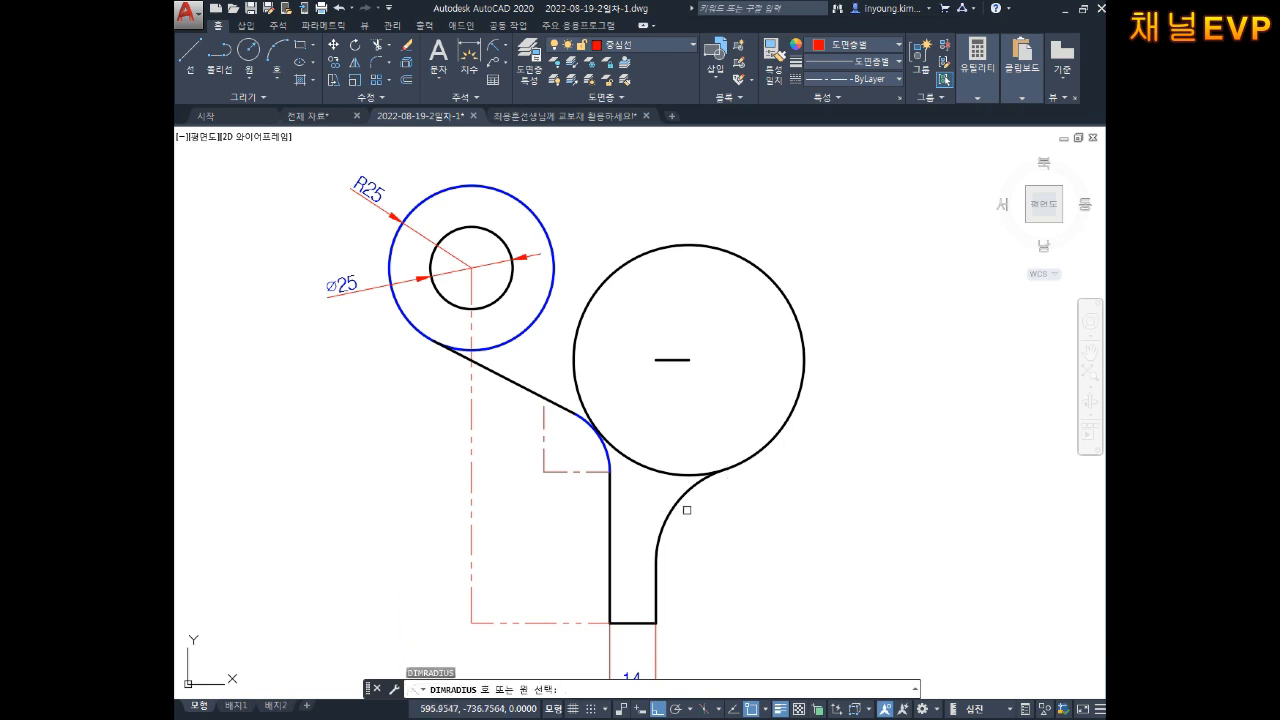
click(682, 508)
key(Escape)
click(724, 530)
click(703, 536)
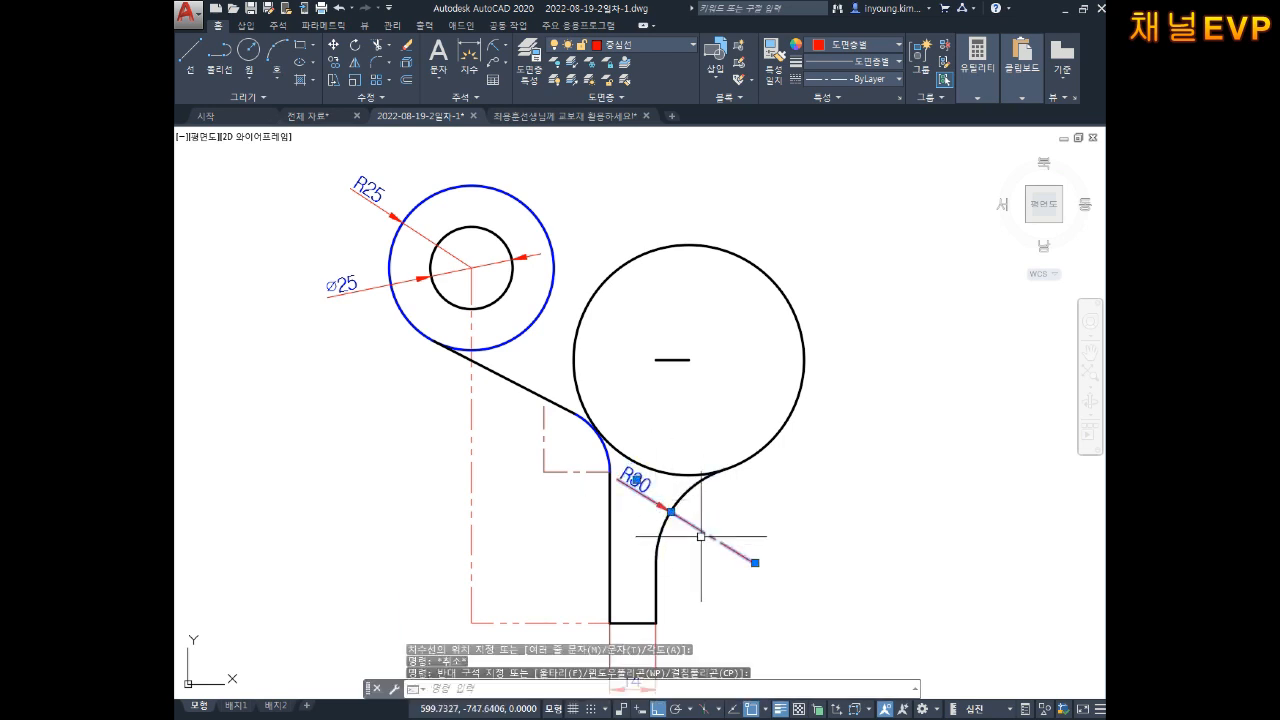
click(620, 46)
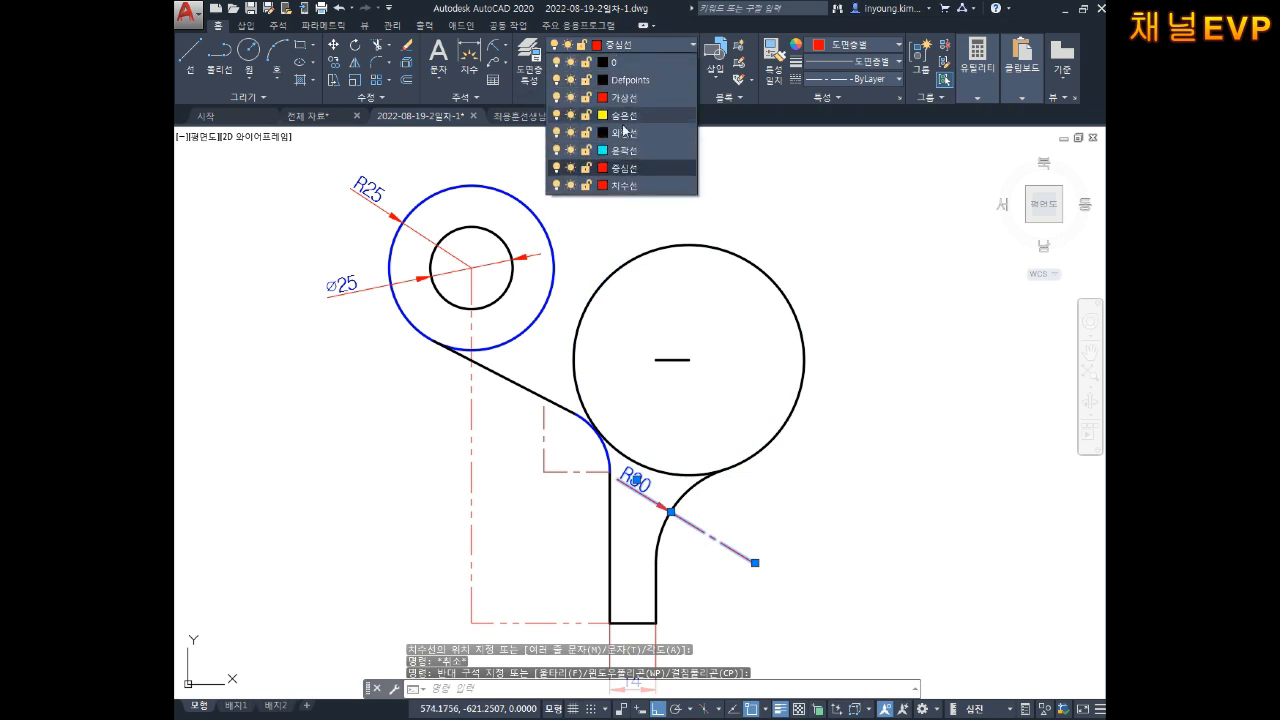
click(625, 185)
key(Escape)
Step: Start a circle tangent to two objects with the C, T option
middle_drag(766, 265, 771, 297)
mouse_move(699, 247)
middle_down()
mouse_move(717, 268)
mouse_move(726, 241)
middle_up()
key(Escape)
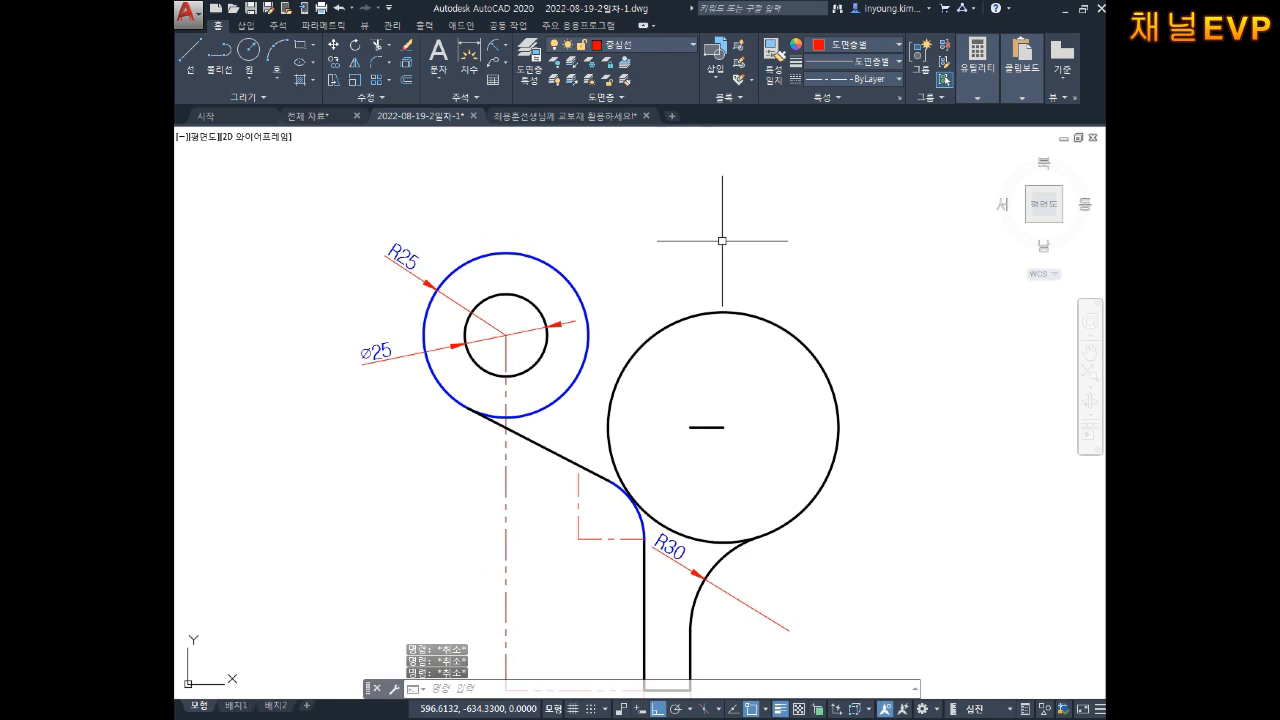
text(c)
key(Return)
text(t)
key(Return)
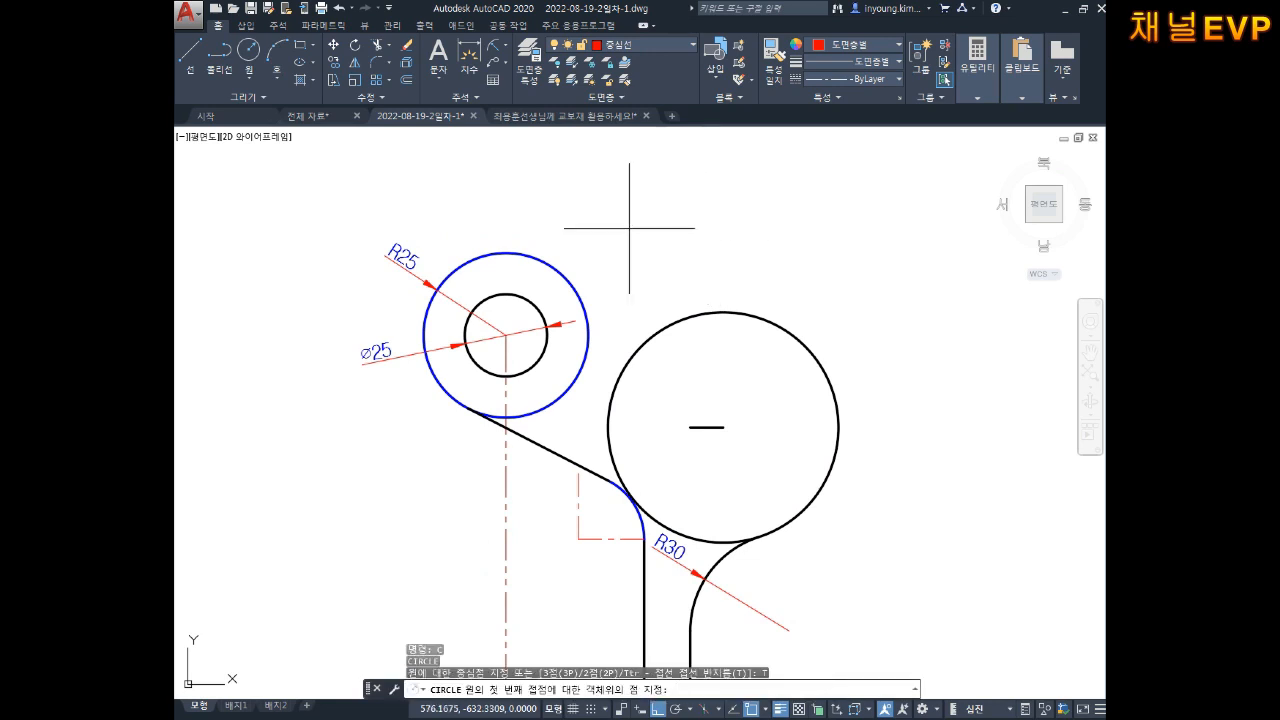
Step: Draw a radius-85 circle tangent to the R25 circle and the large circle
middle_drag(565, 230, 589, 244)
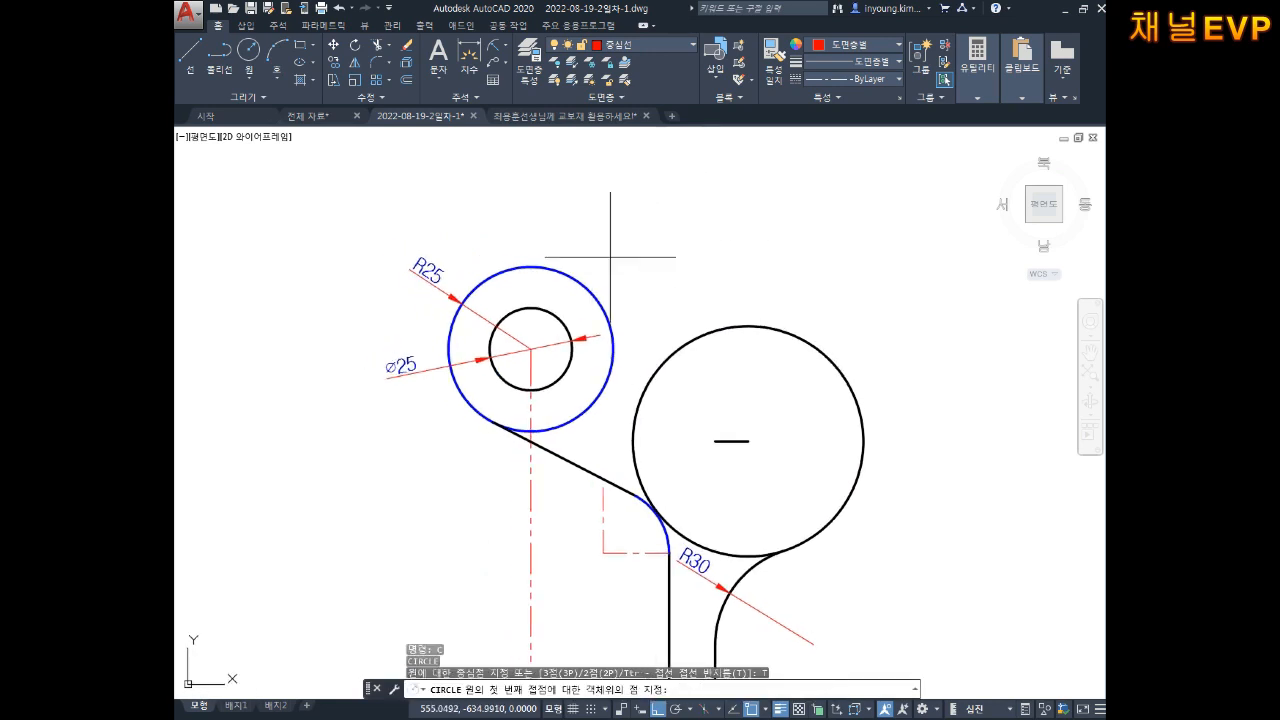
click(450, 323)
click(869, 445)
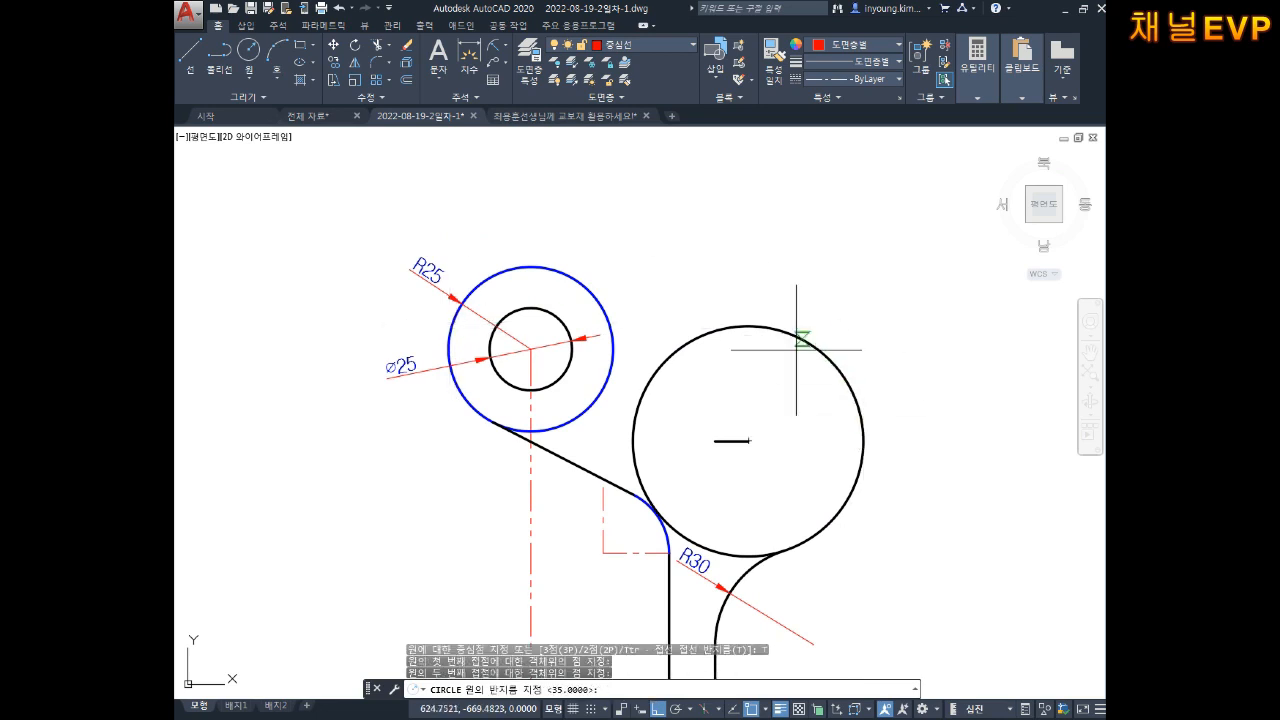
text(85)
key(Return)
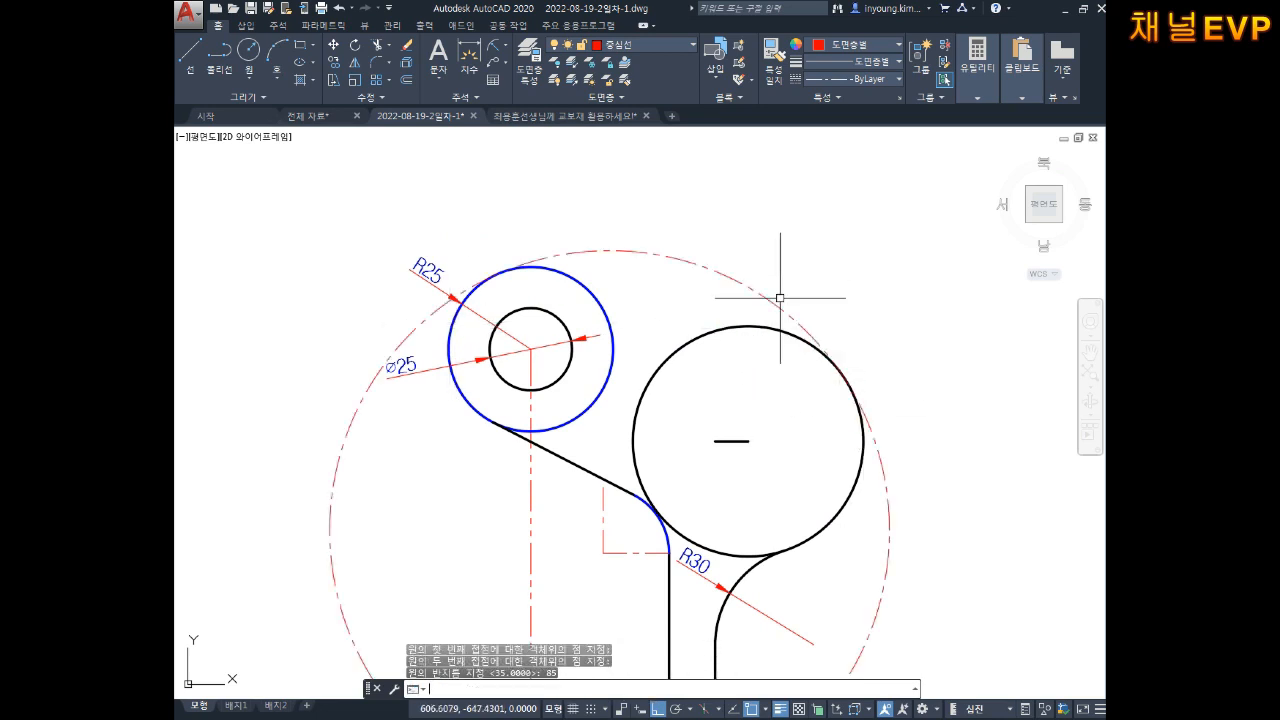
key(Escape)
key(Escape)
Step: Move the R85 tangent circle onto the solid outline layer
click(737, 213)
click(661, 281)
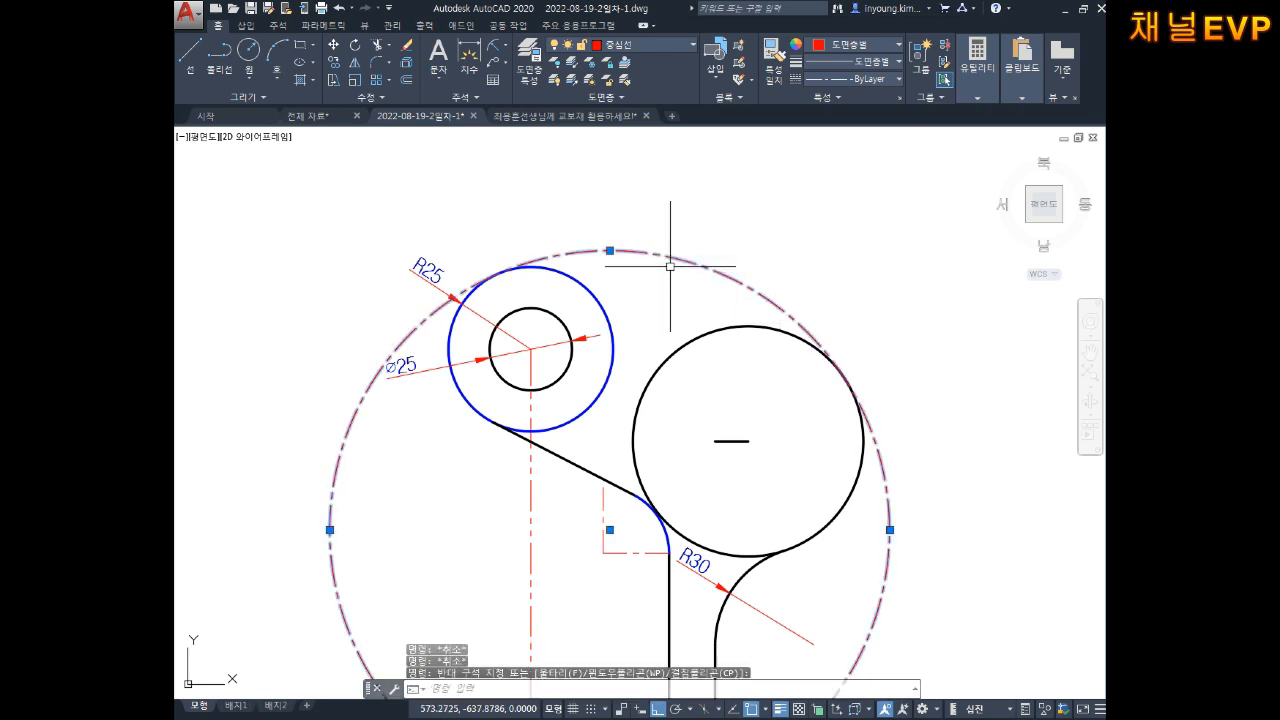
click(623, 47)
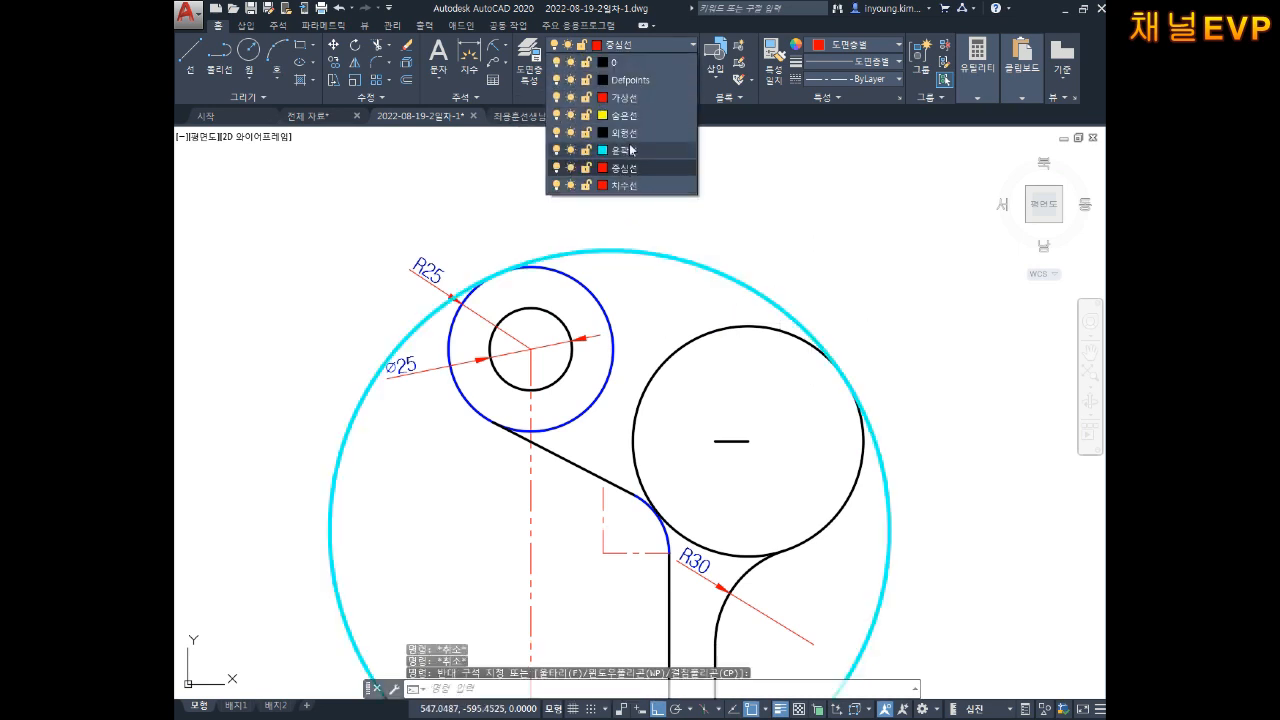
click(615, 152)
key(Escape)
key(Escape)
Step: Trim the excess arcs of the outer, grey and R25 circles
middle_drag(883, 397, 837, 328)
text(tr)
key(space)
click(913, 458)
click(849, 493)
mouse_move(594, 398)
middle_down()
mouse_move(611, 380)
mouse_move(608, 443)
middle_up()
click(691, 400)
click(671, 312)
click(655, 317)
click(554, 381)
Step: Erase the two stray red centerlines and the short black line
scroll(523, 380, up, 4)
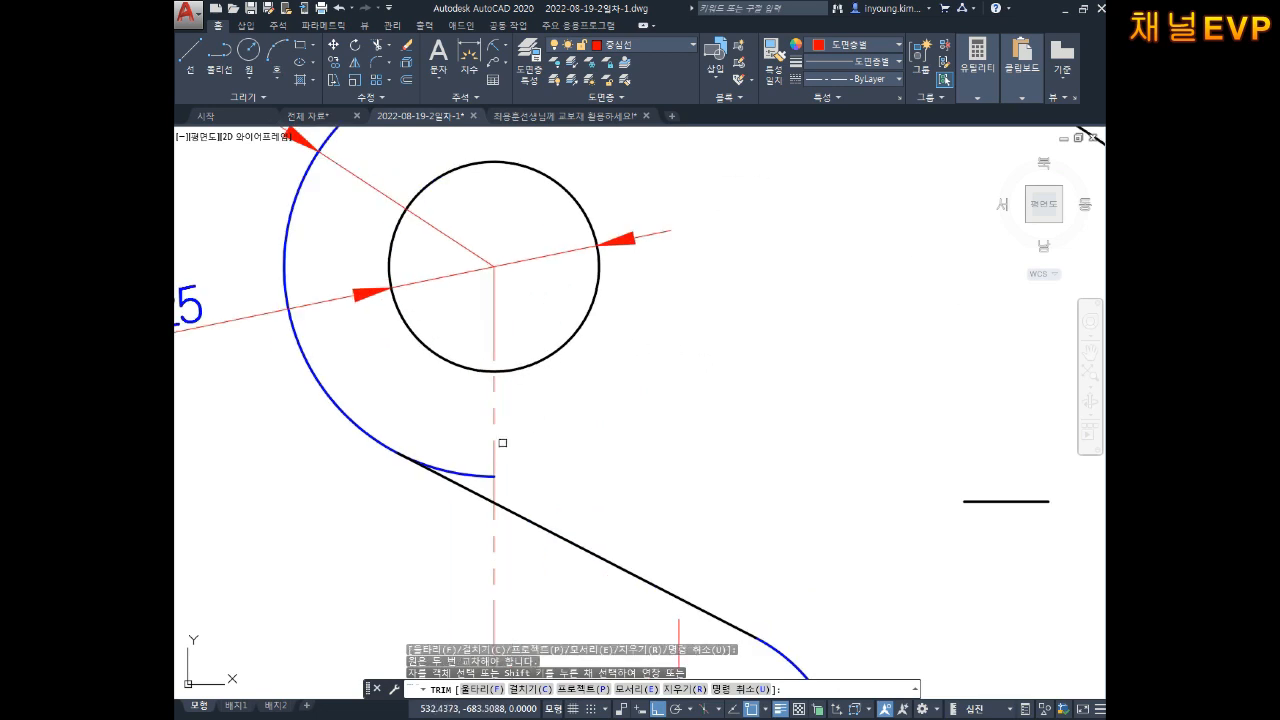
middle_drag(532, 448, 560, 329)
scroll(583, 328, down, 4)
key(Escape)
key(Escape)
key(Escape)
click(573, 449)
click(461, 535)
key(Delete)
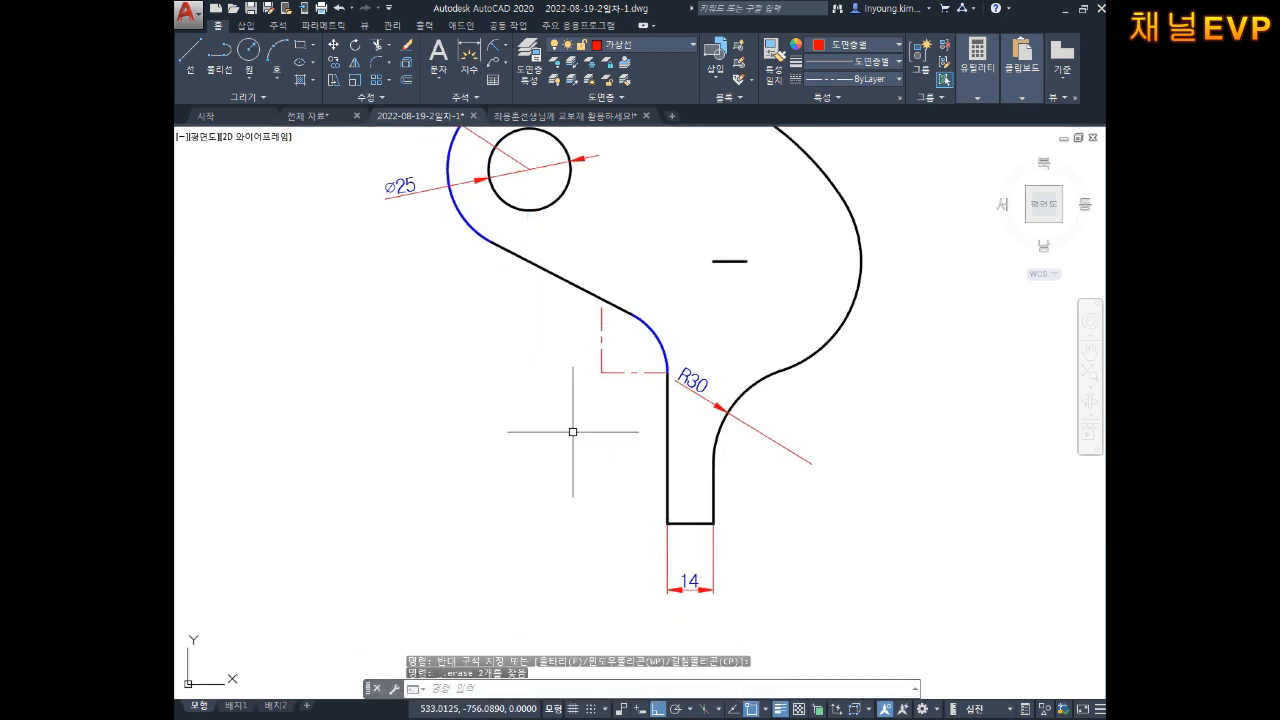
middle_drag(757, 216, 683, 349)
key(Escape)
key(Escape)
click(709, 341)
click(613, 418)
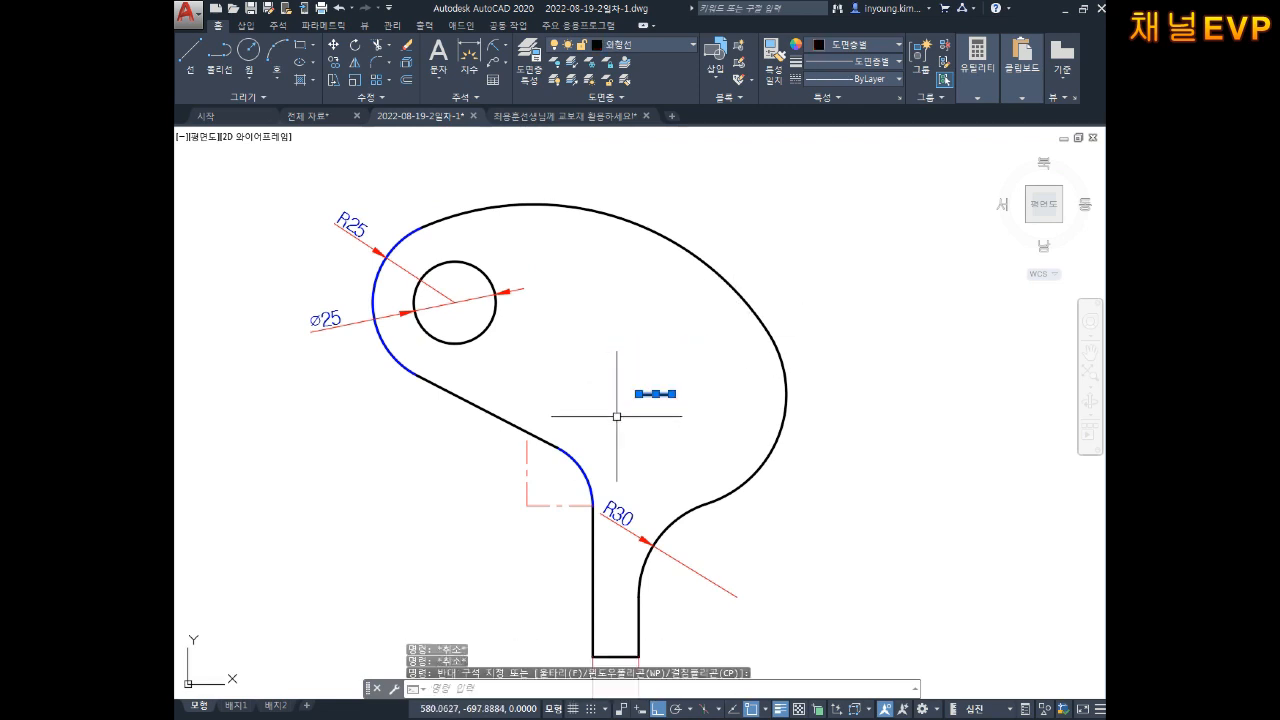
key(Delete)
Step: Set the blue R30 and R25 arcs' colour to ByLayer
scroll(702, 389, down, 2)
middle_drag(700, 388, 702, 342)
key(Escape)
key(Escape)
scroll(706, 400, up, 2)
middle_drag(706, 400, 714, 428)
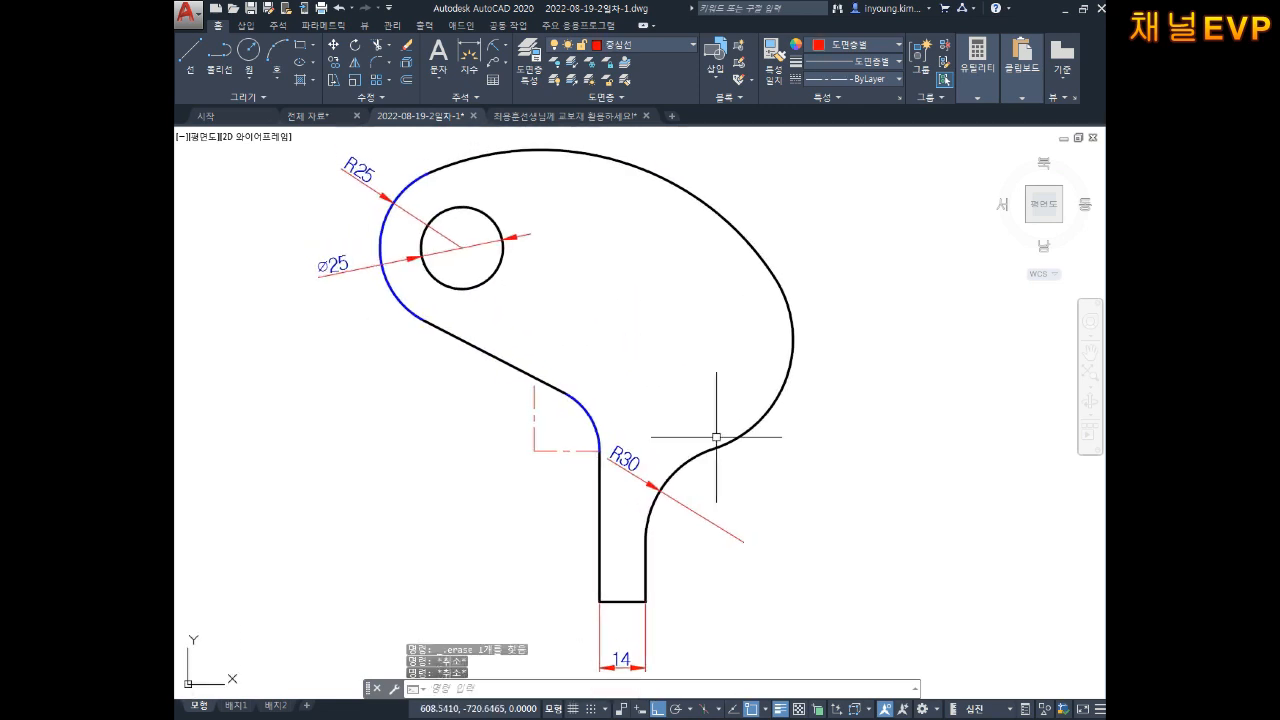
click(626, 410)
click(568, 418)
click(417, 303)
click(371, 315)
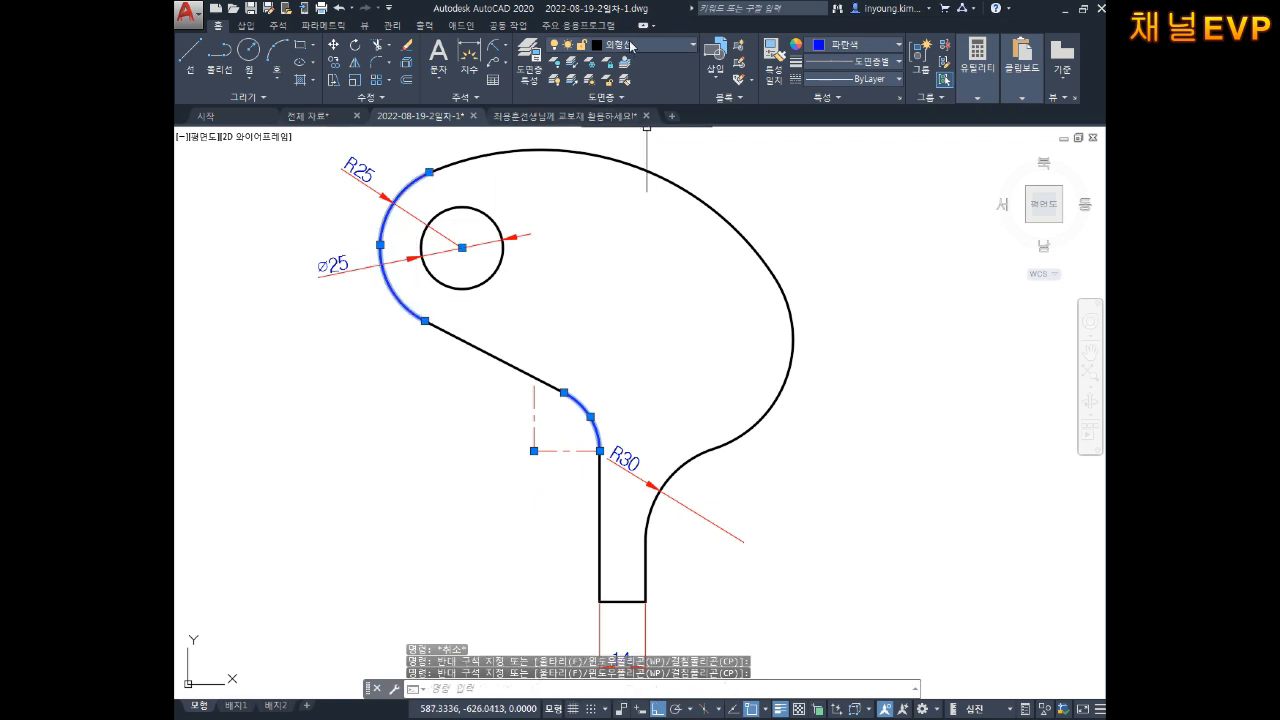
click(852, 45)
key(Escape)
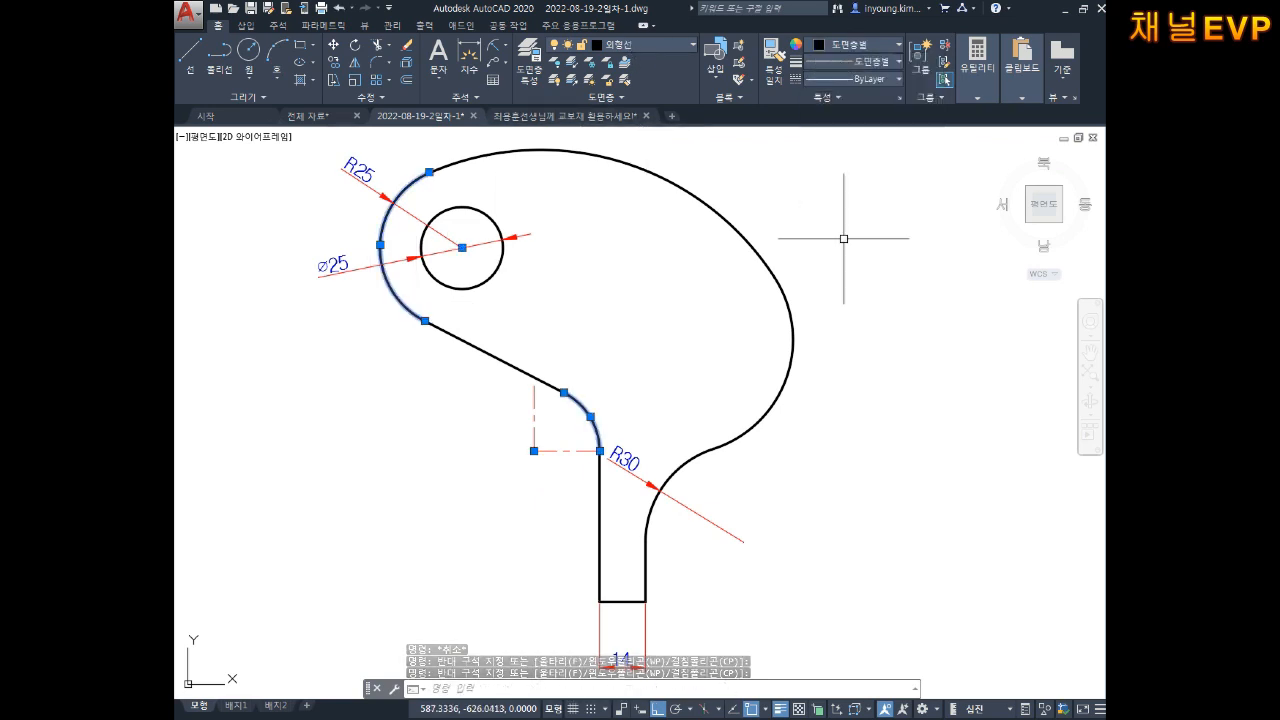
key(Escape)
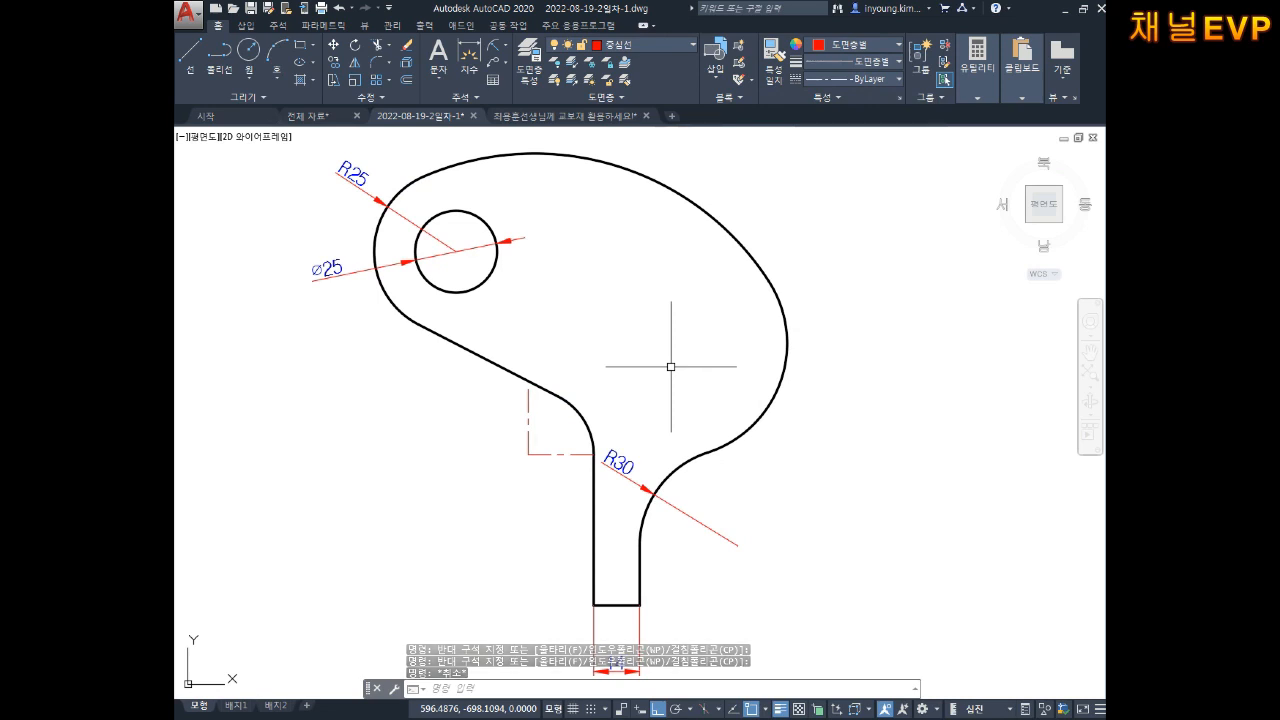
Step: Drag the Ø25 dimension text lower along its leader, clear of the hole
scroll(271, 234, up, 3)
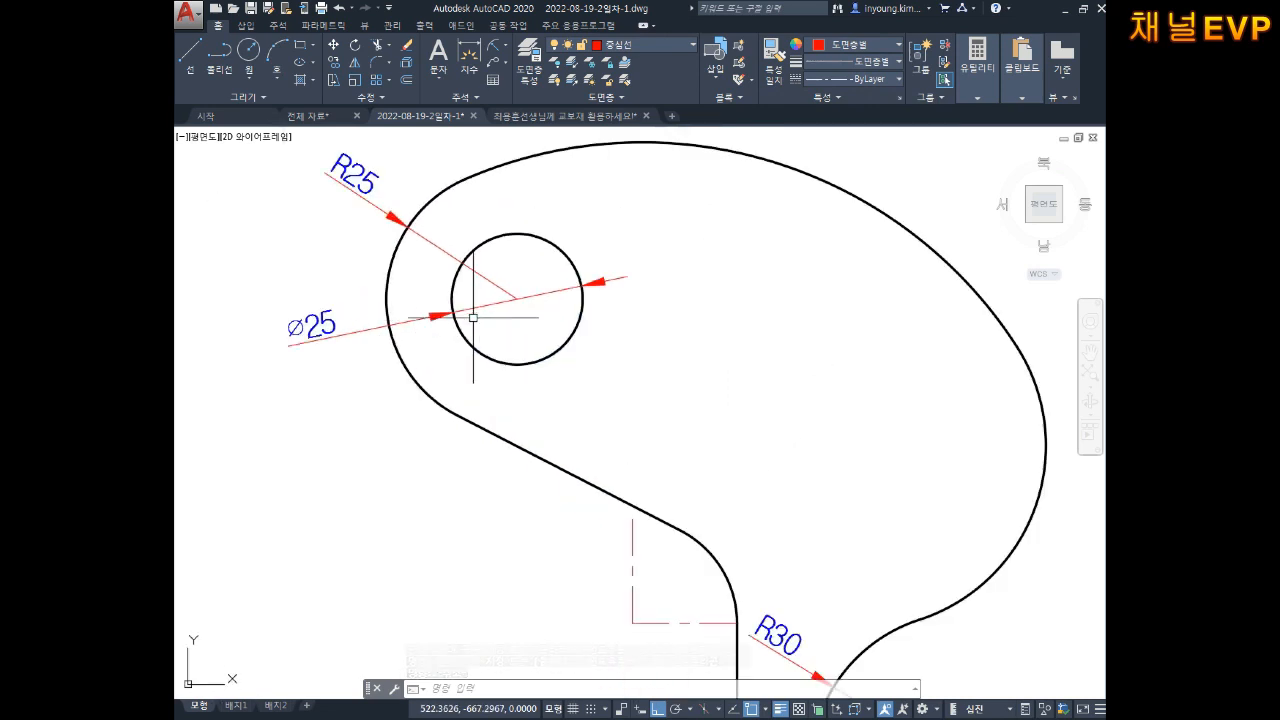
click(325, 350)
click(325, 350)
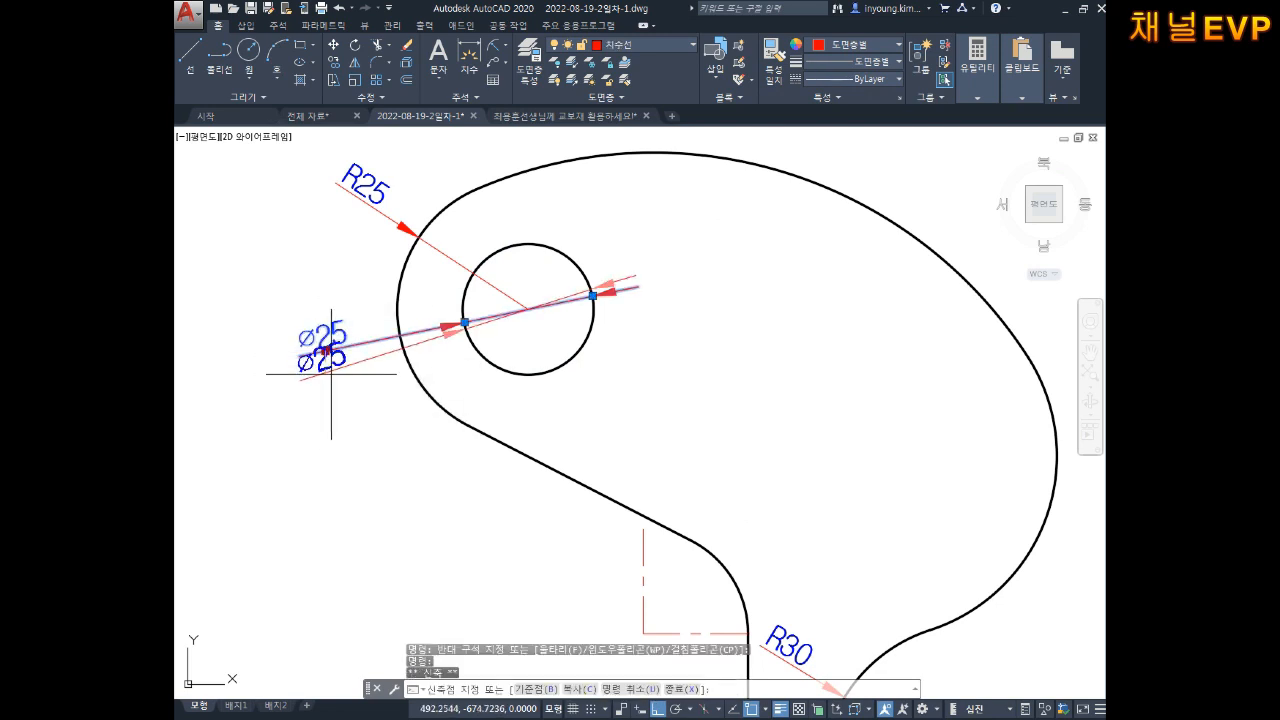
click(329, 402)
key(Escape)
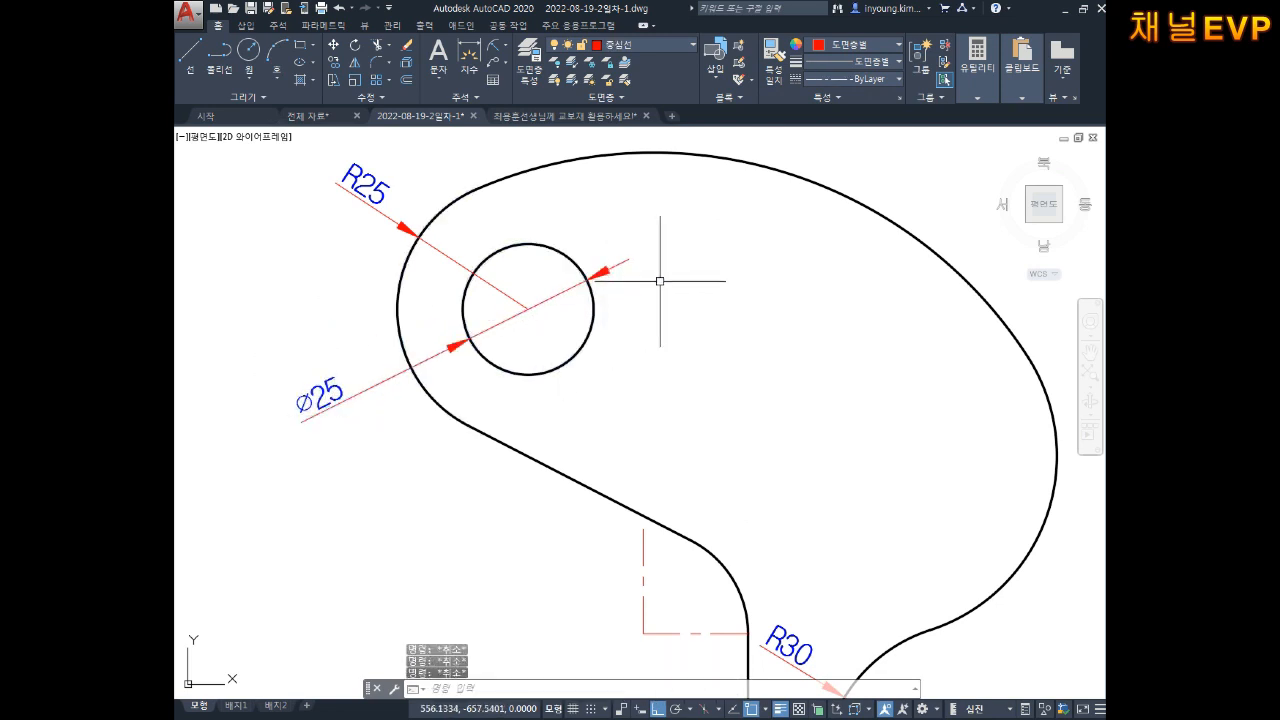
Step: Draw a test circle to the right of the outline
text(l)
key(Return)
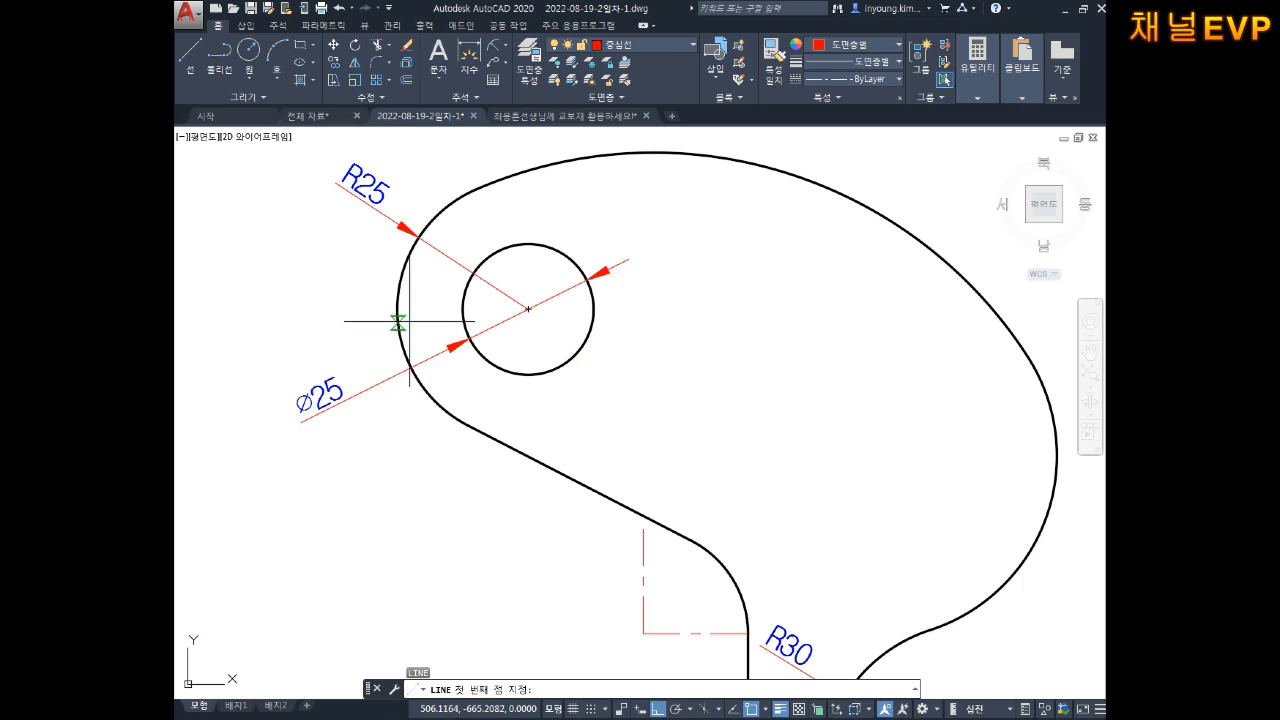
key(Escape)
middle_drag(702, 325, 666, 317)
text(c)
key(Return)
click(699, 365)
click(742, 297)
Step: Move the test circle onto the outline layer
key(Escape)
key(Escape)
click(793, 284)
click(740, 338)
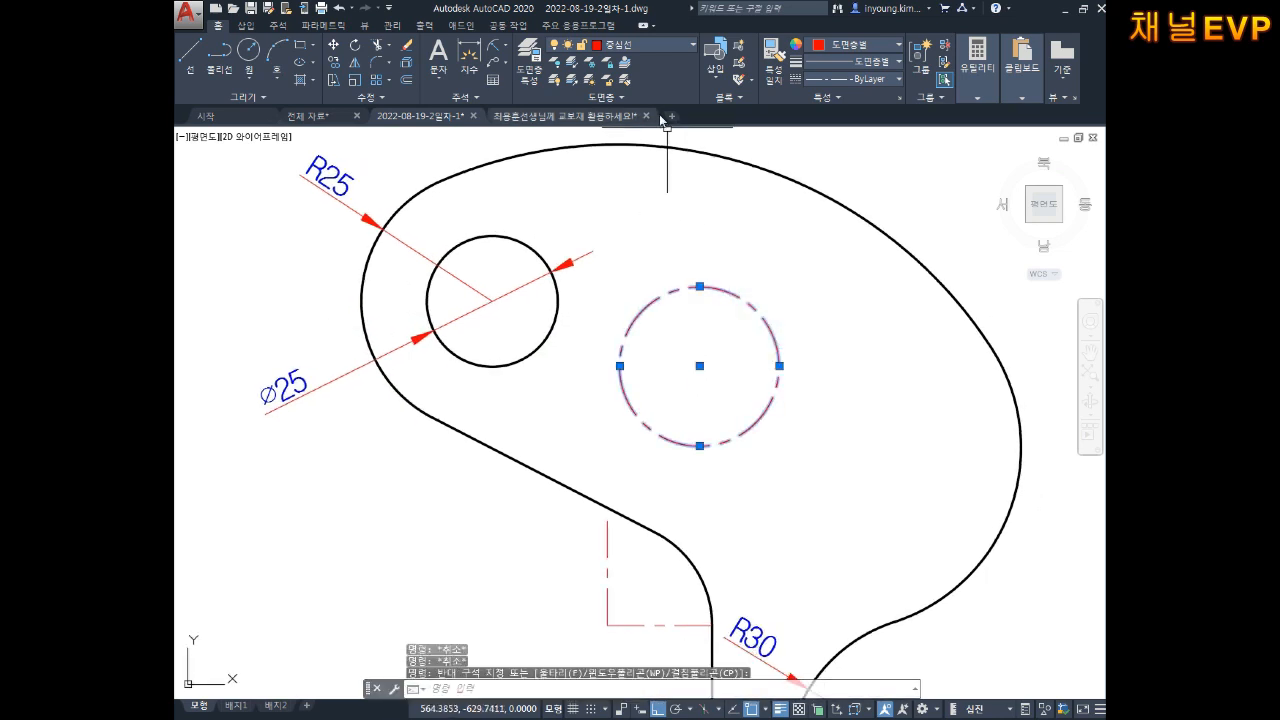
click(636, 46)
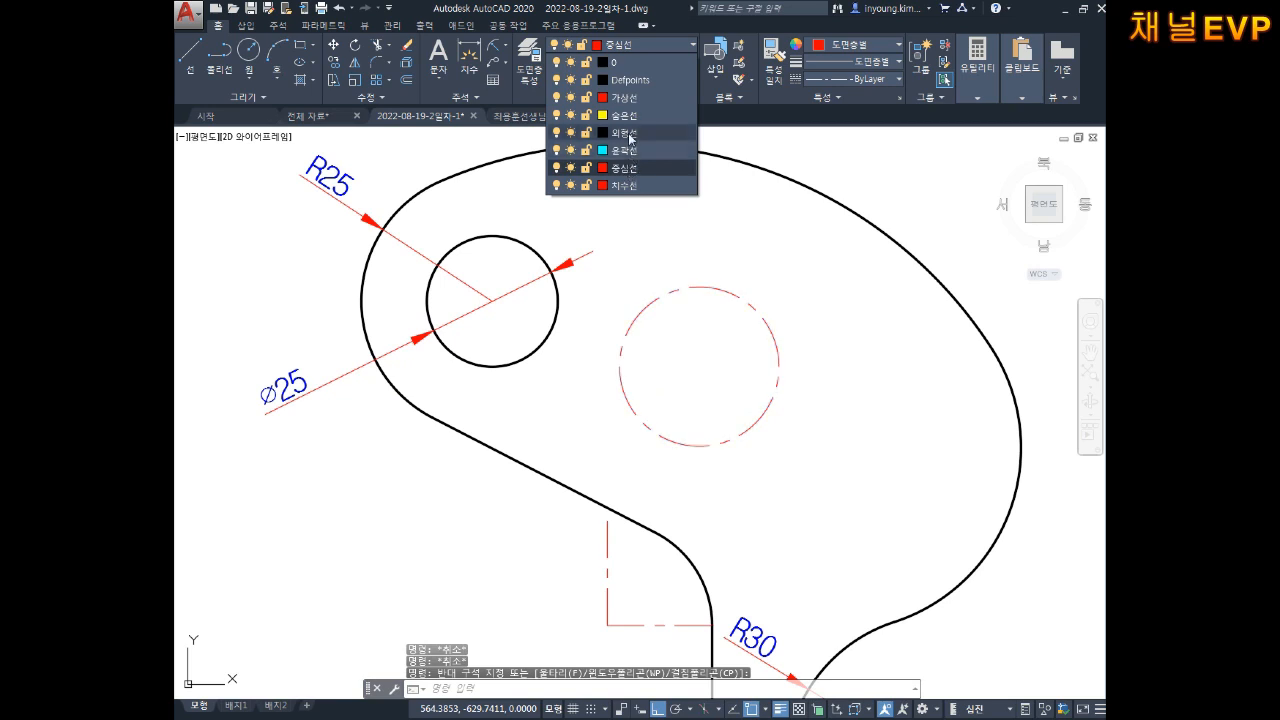
click(625, 133)
key(Escape)
Step: Reselect the extra construction circle and delete it
middle_drag(714, 342, 731, 329)
scroll(731, 329, up, 2)
click(834, 260)
click(750, 337)
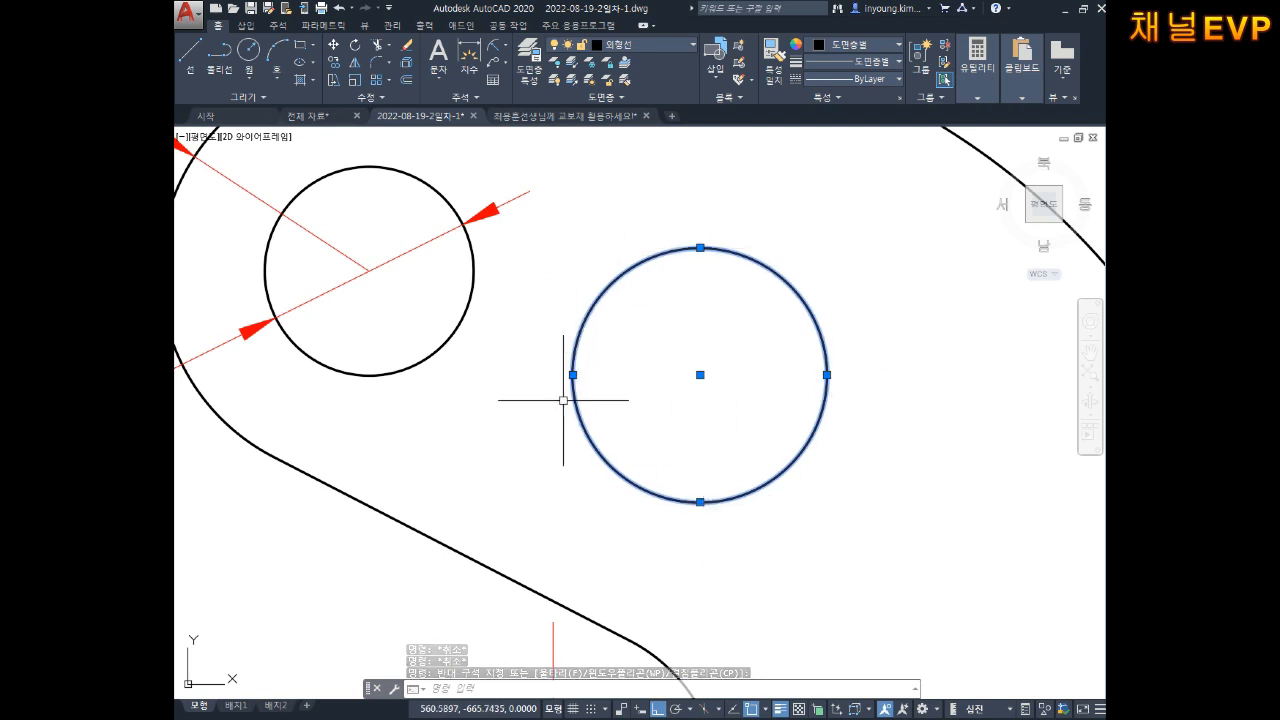
key(Escape)
key(Escape)
key(Escape)
middle_drag(716, 332, 769, 346)
click(892, 277)
click(824, 347)
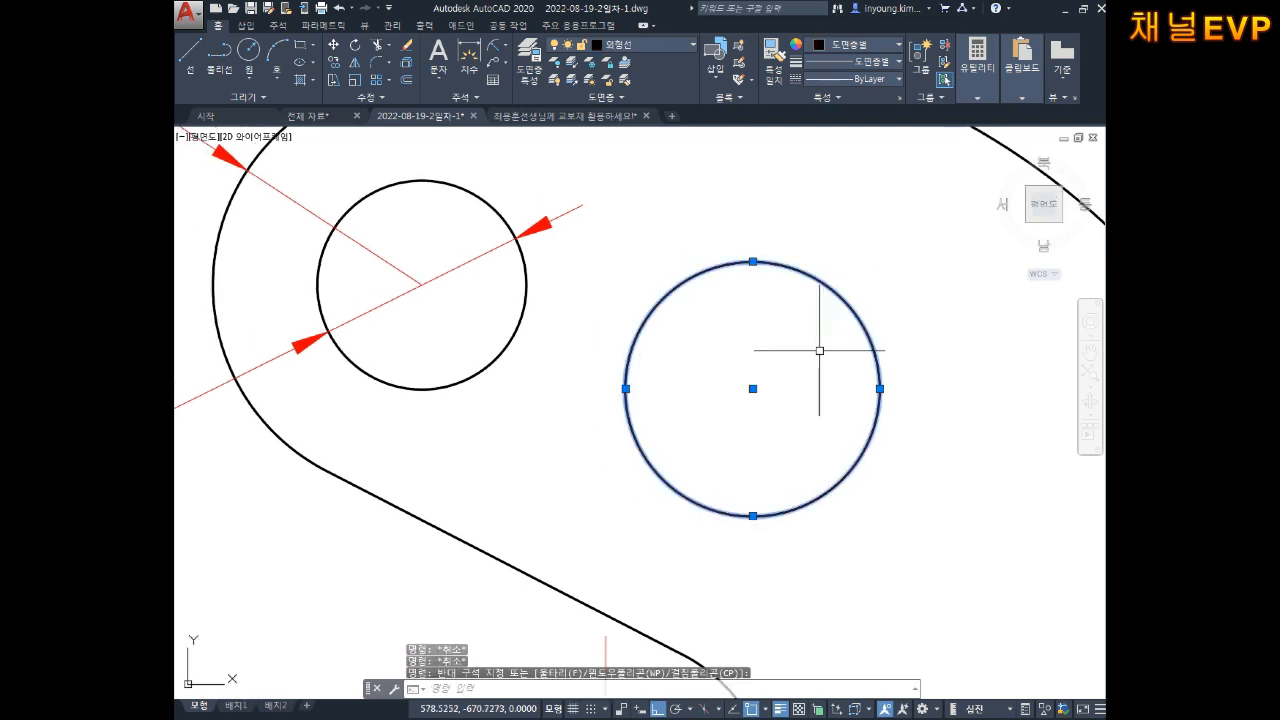
key(Delete)
Step: Bring the Ø25 hole into view and start the LINE command
middle_drag(646, 346, 737, 386)
key(l)
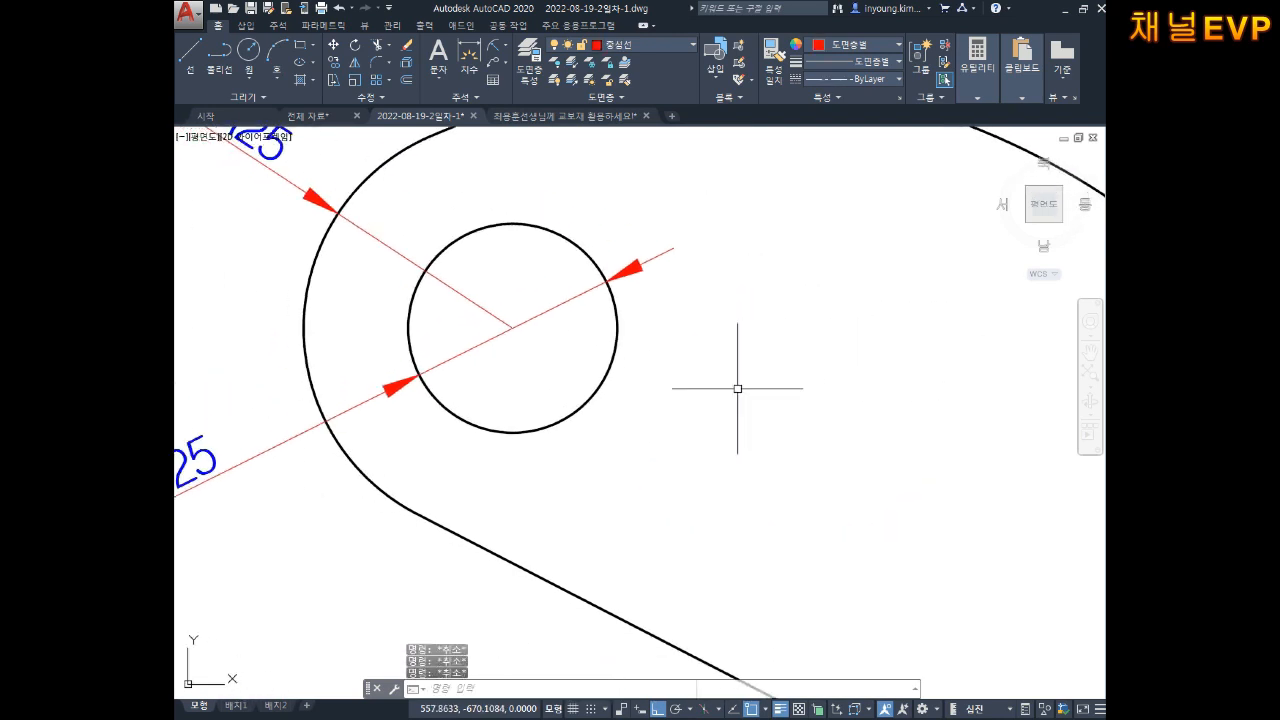
key(space)
Step: Draw horizontal and vertical centerlines through the Ø25 hole
click(303, 328)
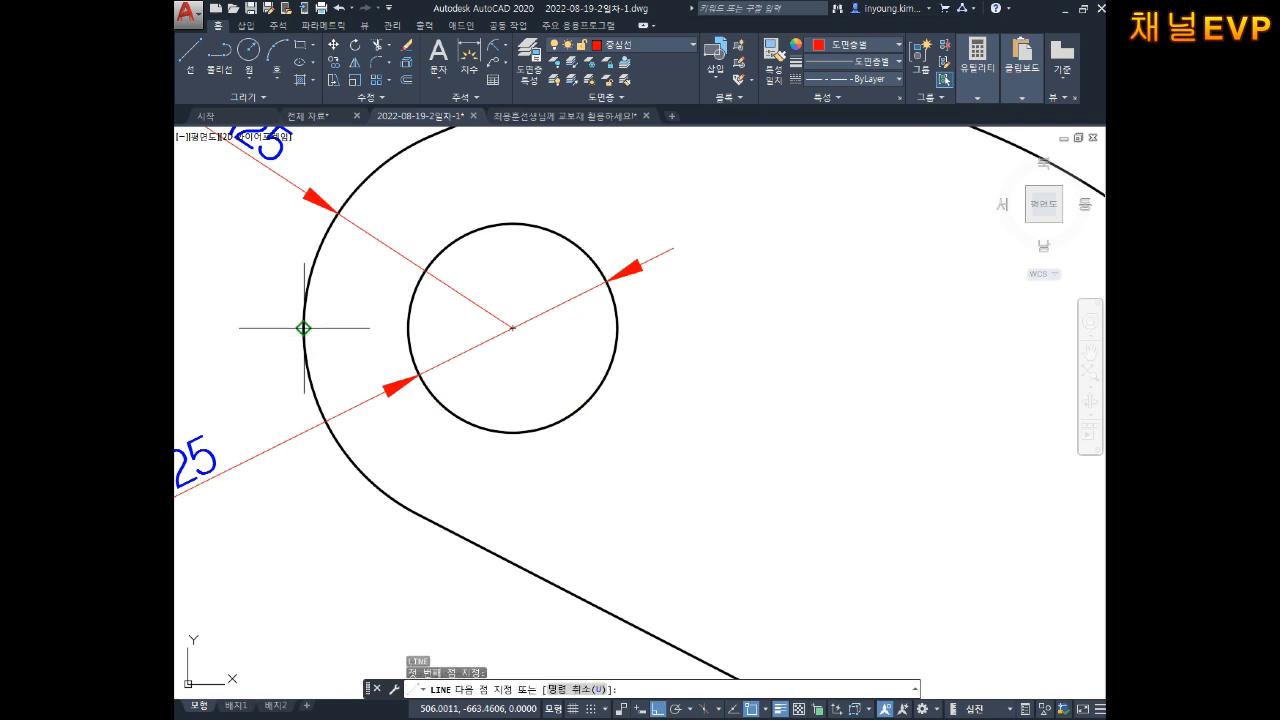
click(626, 328)
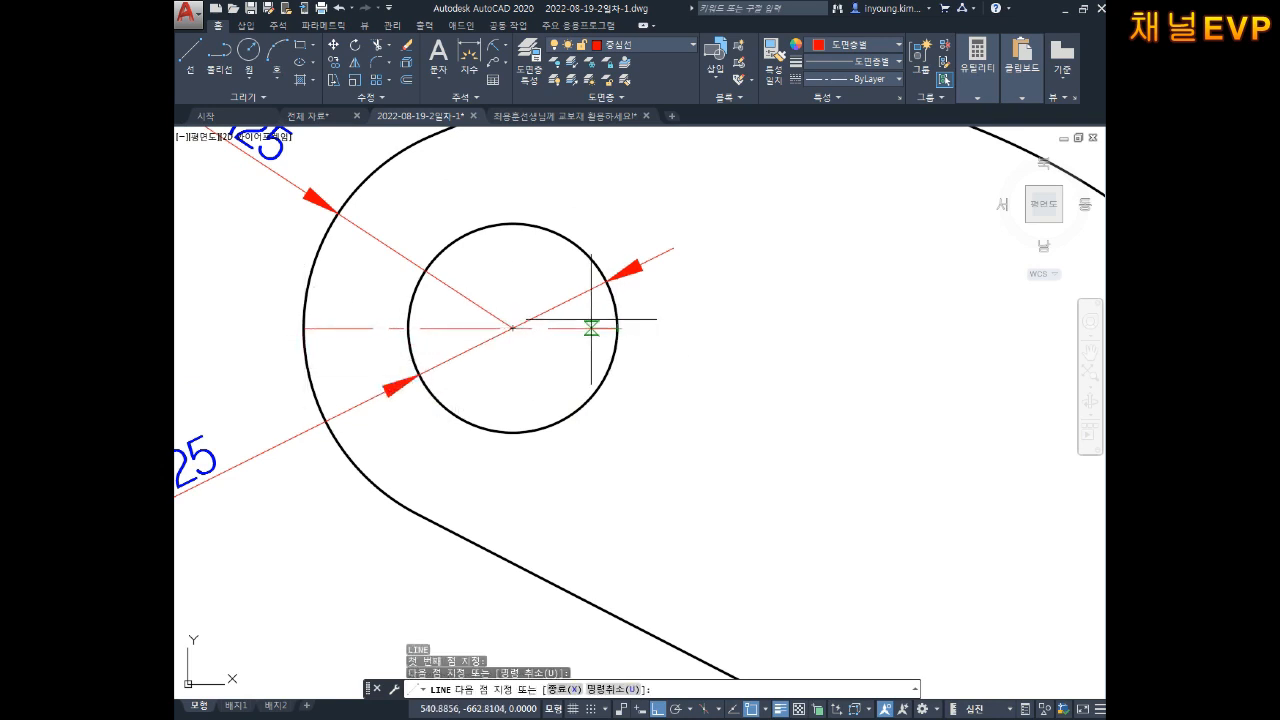
middle_drag(531, 244, 557, 287)
key(space)
key(space)
click(539, 267)
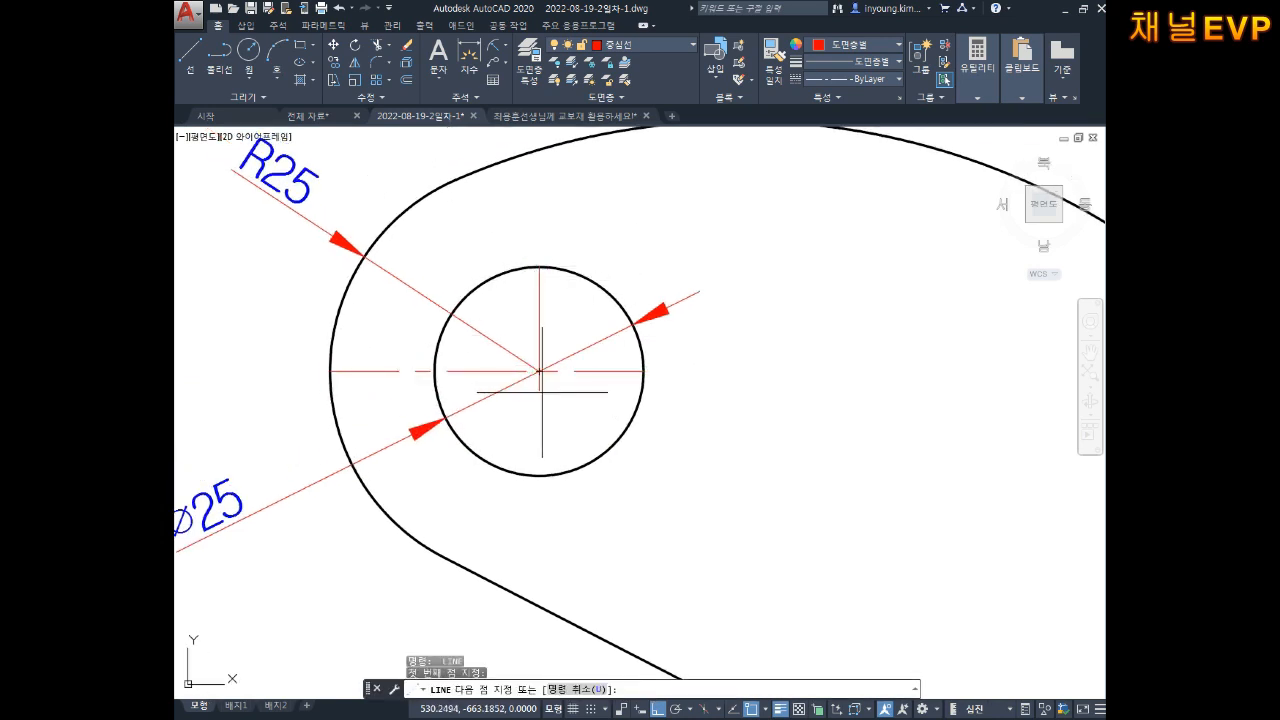
key(Escape)
key(Escape)
key(Escape)
key(Escape)
mouse_move(597, 399)
middle_down()
mouse_move(613, 425)
mouse_move(607, 381)
middle_up()
Step: Select the horizontal and vertical centerlines to check them
click(423, 350)
click(390, 402)
key(Escape)
key(Escape)
click(580, 324)
click(549, 314)
key(Escape)
key(Escape)
double_click(616, 418)
key(Escape)
key(Escape)
click(600, 434)
click(533, 446)
key(Escape)
Step: Start LENGTHEN with a delta increment of 3
mouse_move(734, 478)
middle_down()
mouse_move(712, 414)
mouse_move(614, 288)
middle_up()
scroll(740, 454, down, 4)
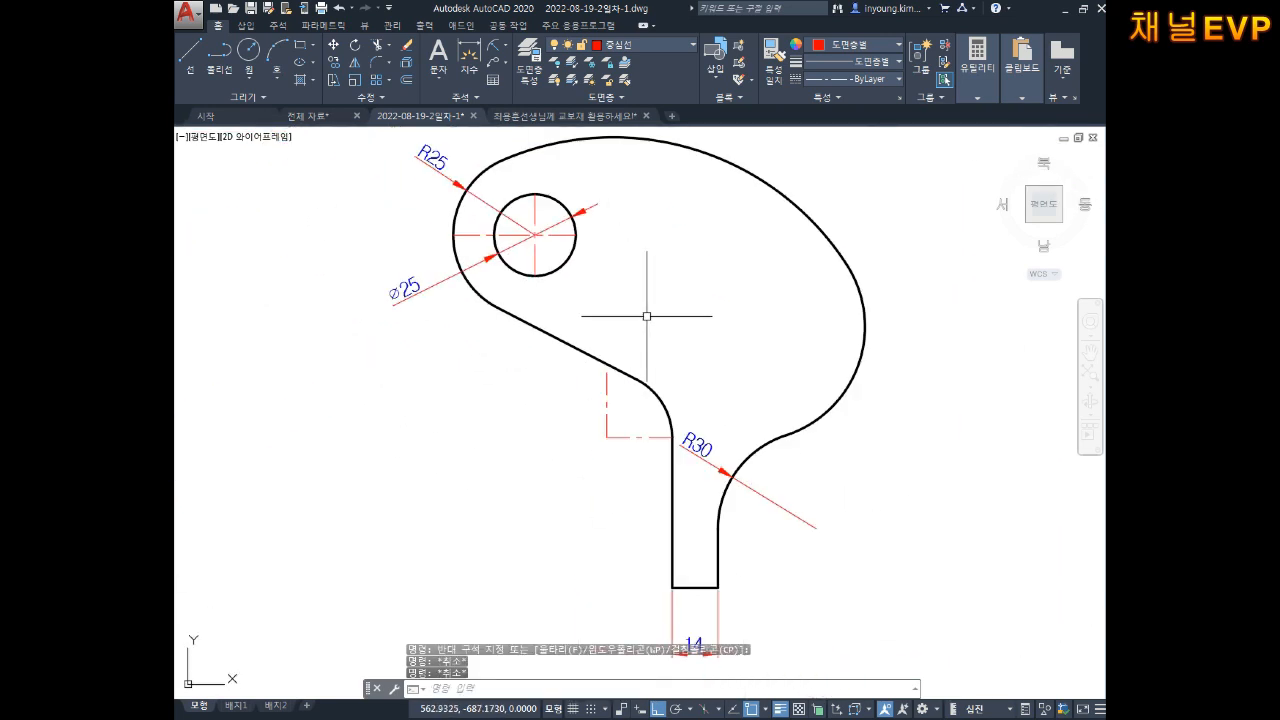
middle_drag(681, 312, 672, 368)
scroll(590, 467, up, 2)
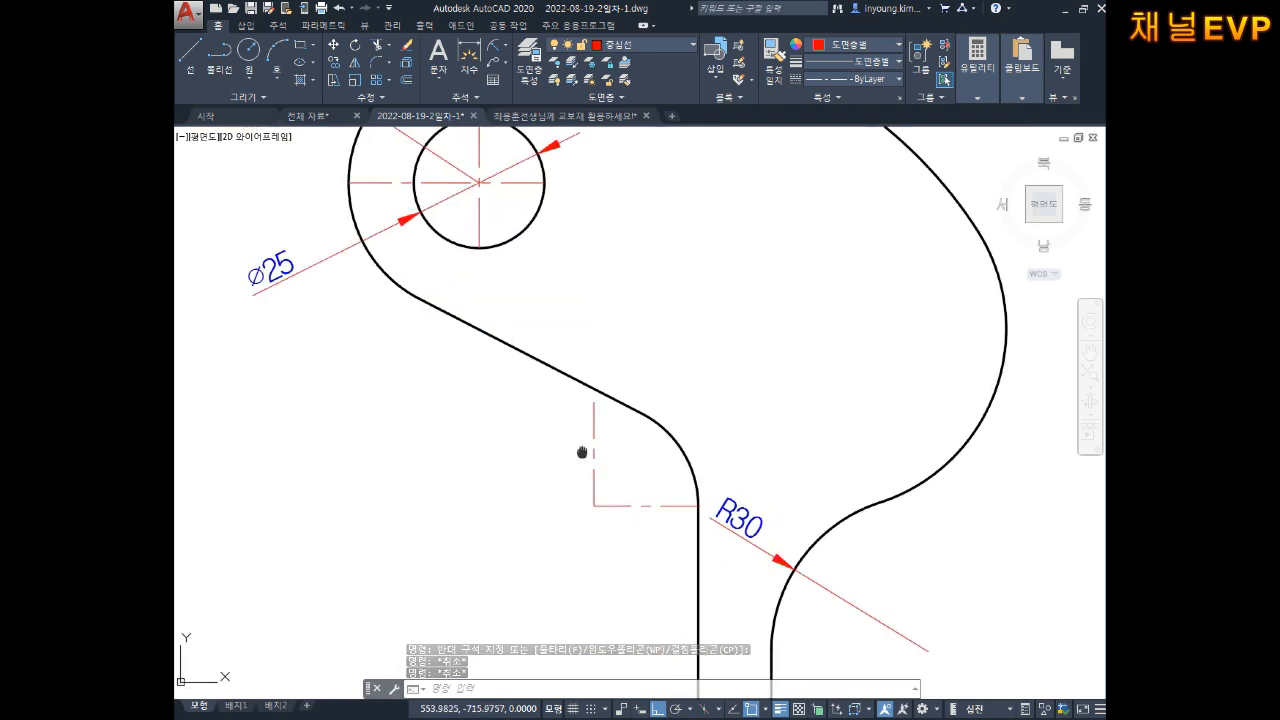
key(Escape)
text(,)
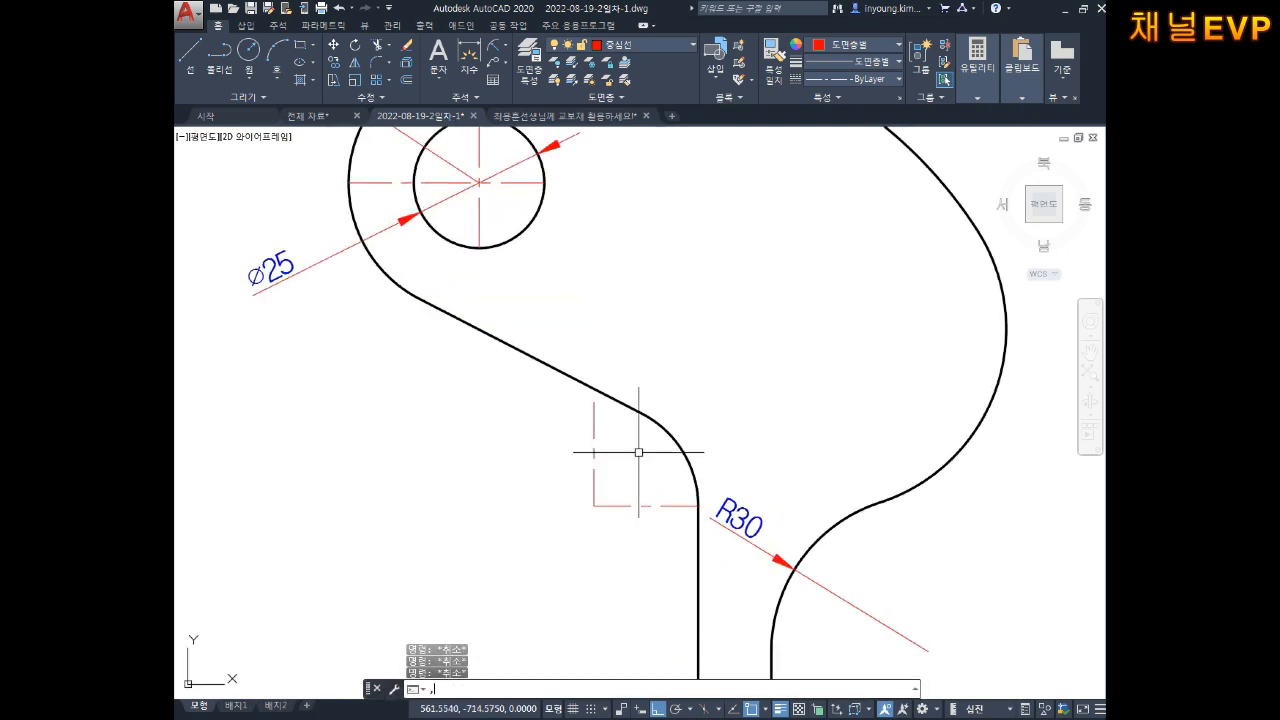
text(EN)
key(Return)
text(DE)
key(Return)
key(Return)
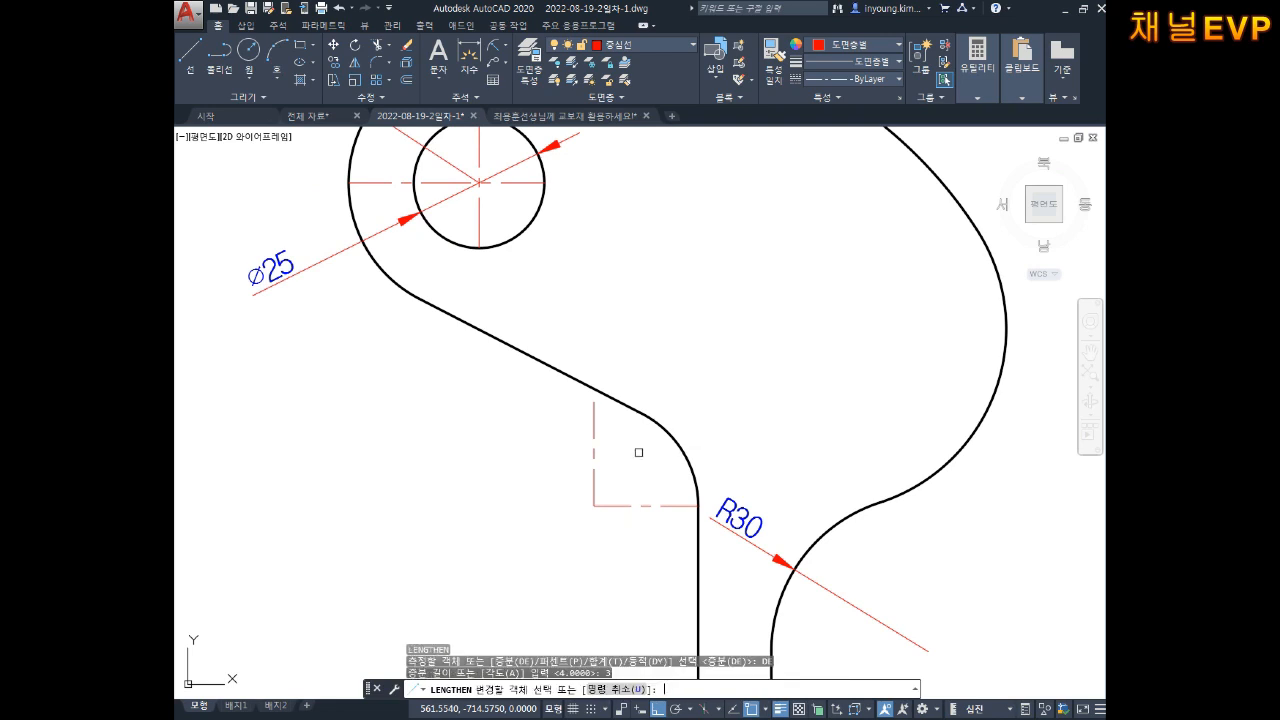
Step: Lengthen the Ø25 hole's horizontal and vertical centerlines by 3 at their ends
click(426, 211)
scroll(424, 213, up, 2)
middle_drag(424, 213, 413, 300)
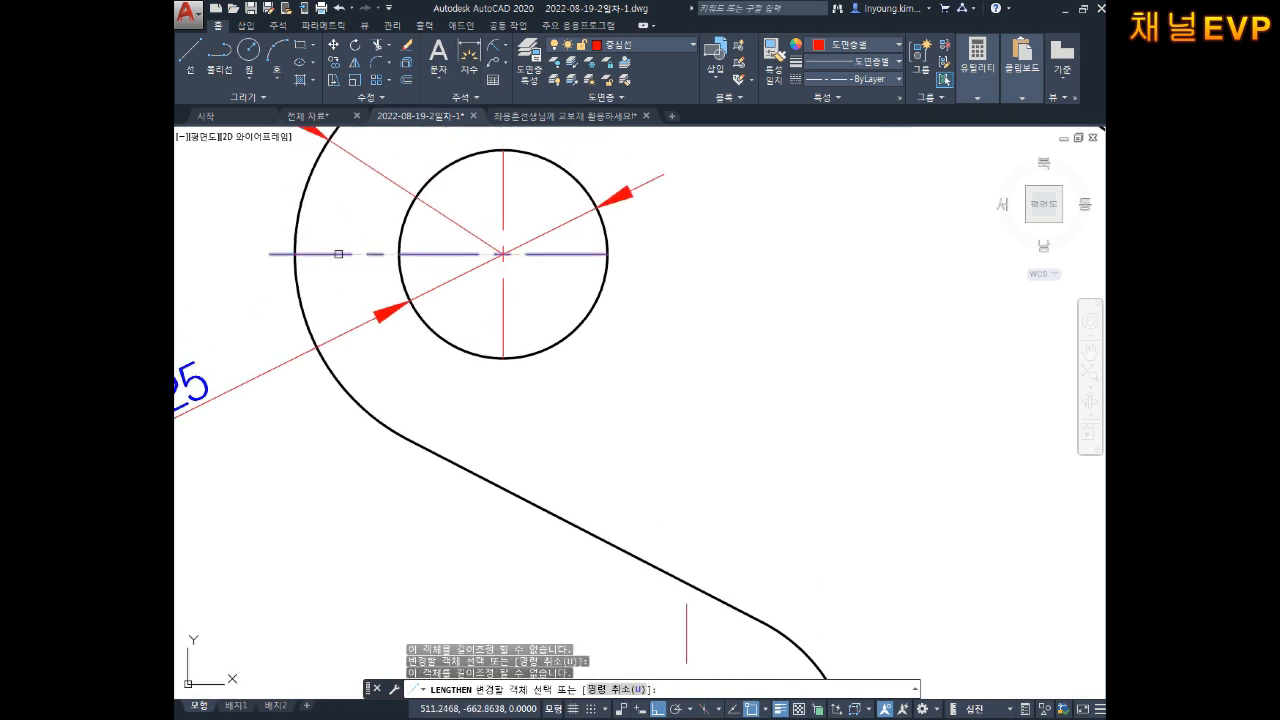
click(339, 254)
click(507, 181)
click(586, 257)
Step: Extend the lower horizontal centre-mark line's right end by 3
scroll(530, 340, down, 4)
middle_drag(620, 360, 548, 223)
click(606, 368)
click(580, 371)
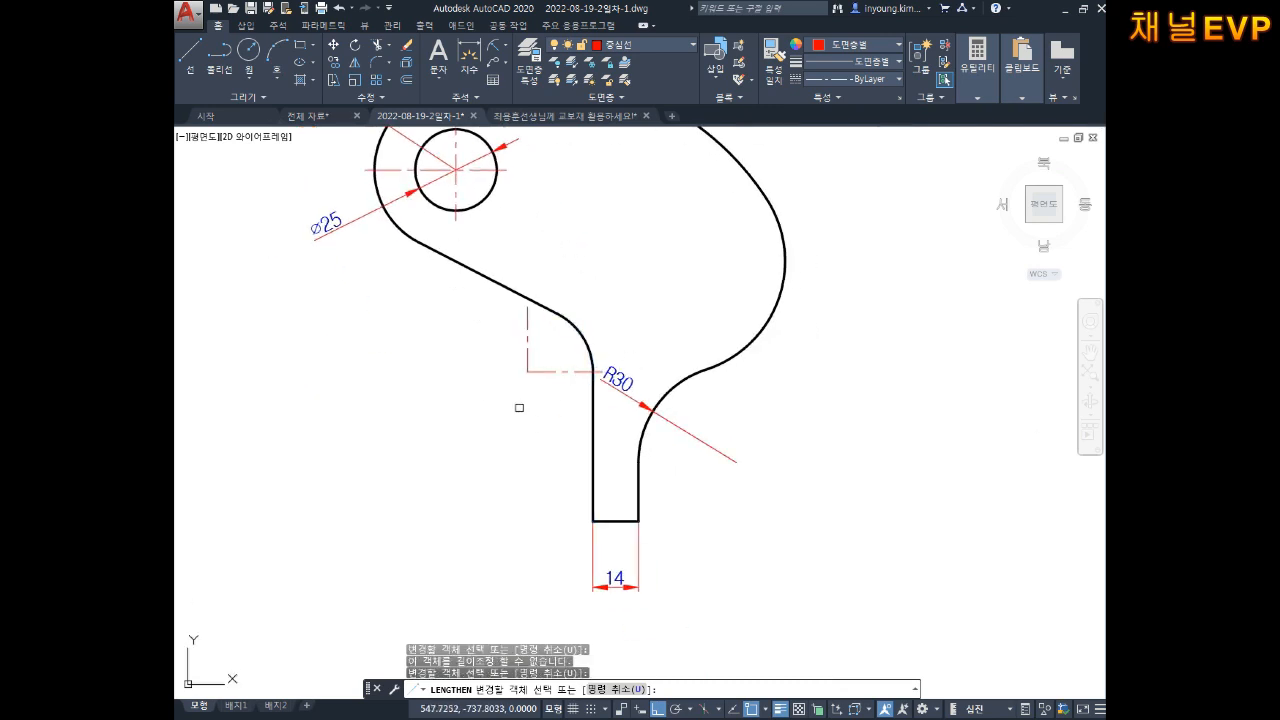
key(Escape)
key(Escape)
key(Escape)
Step: Move the R30 dimension text up-left along its leader
middle_drag(648, 405, 640, 431)
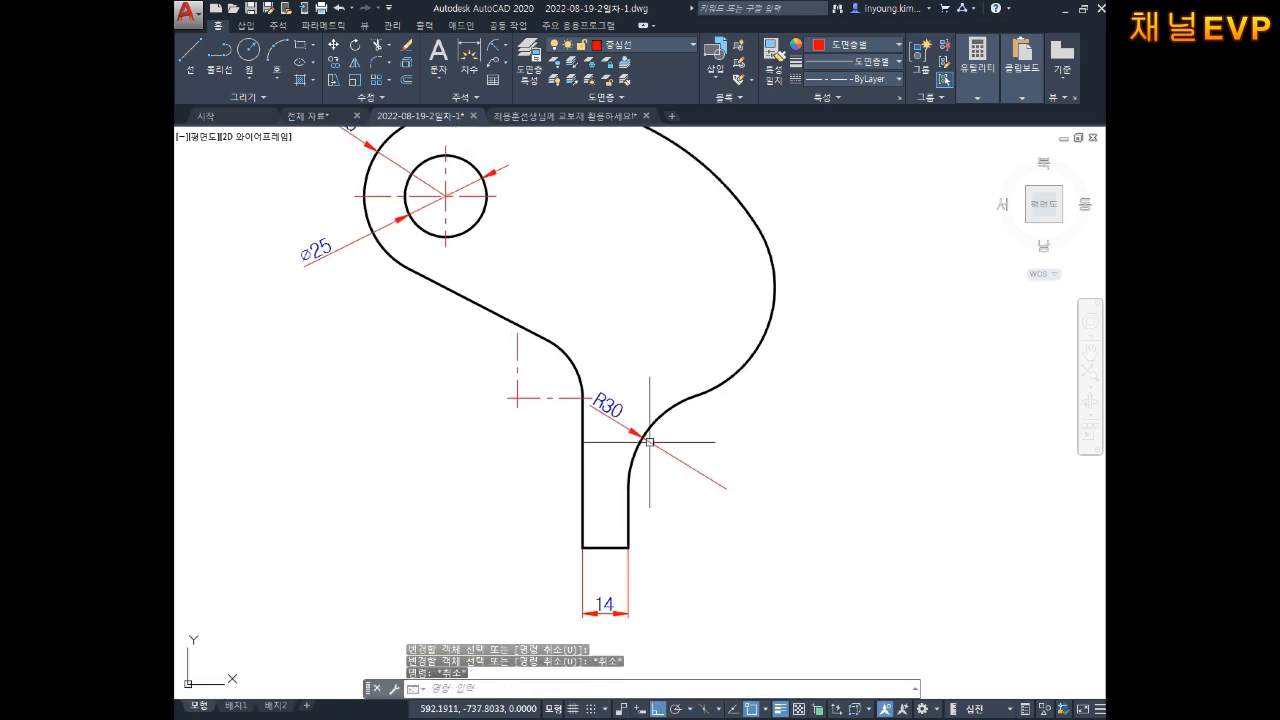
click(618, 418)
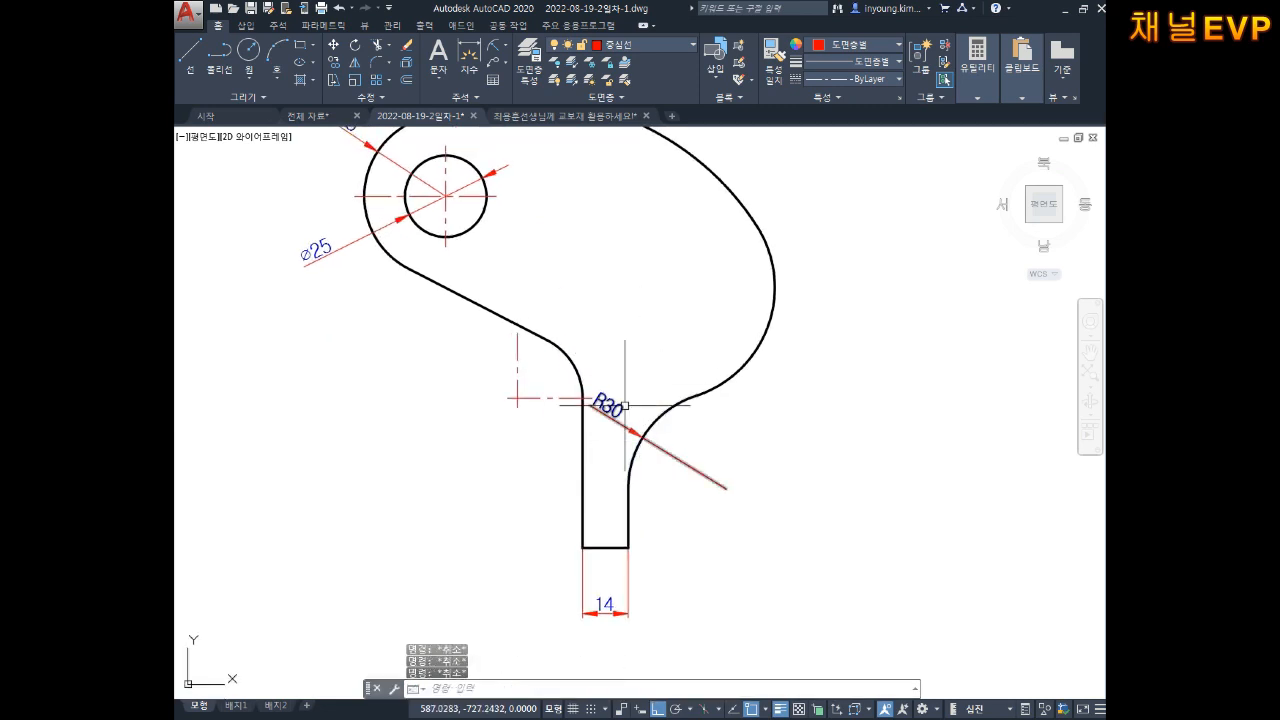
click(608, 405)
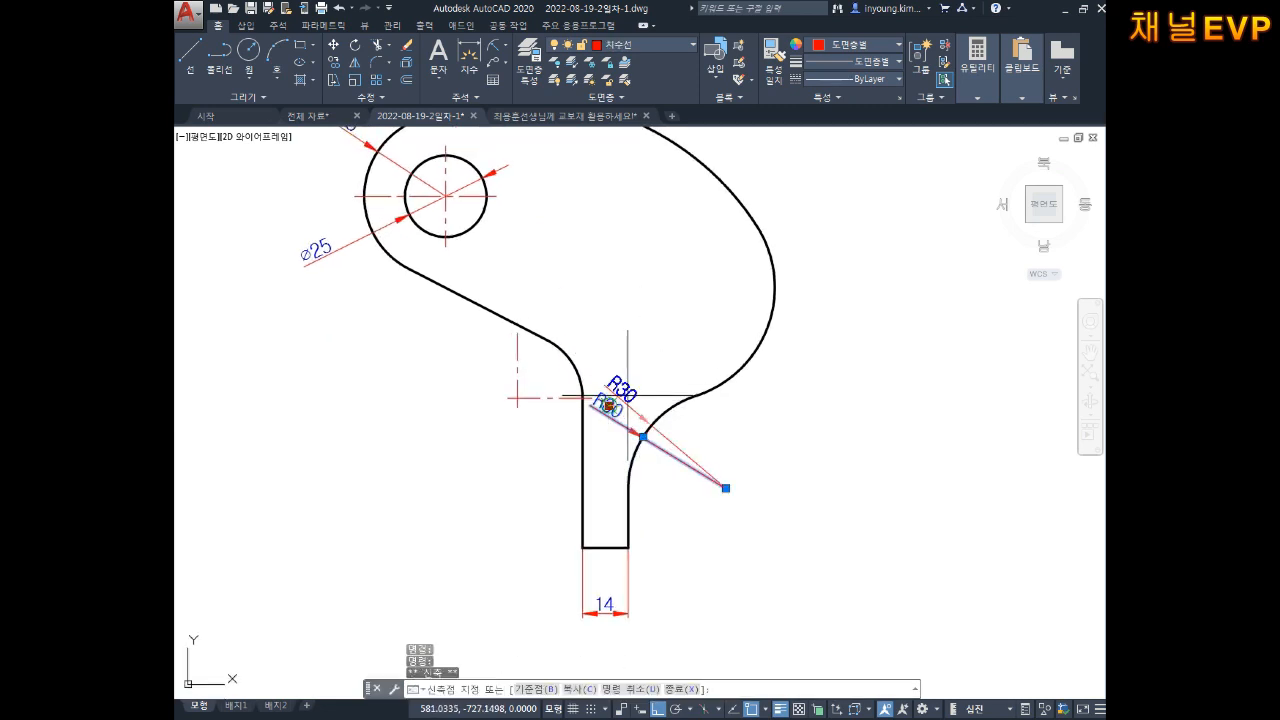
click(627, 384)
scroll(732, 378, down, 3)
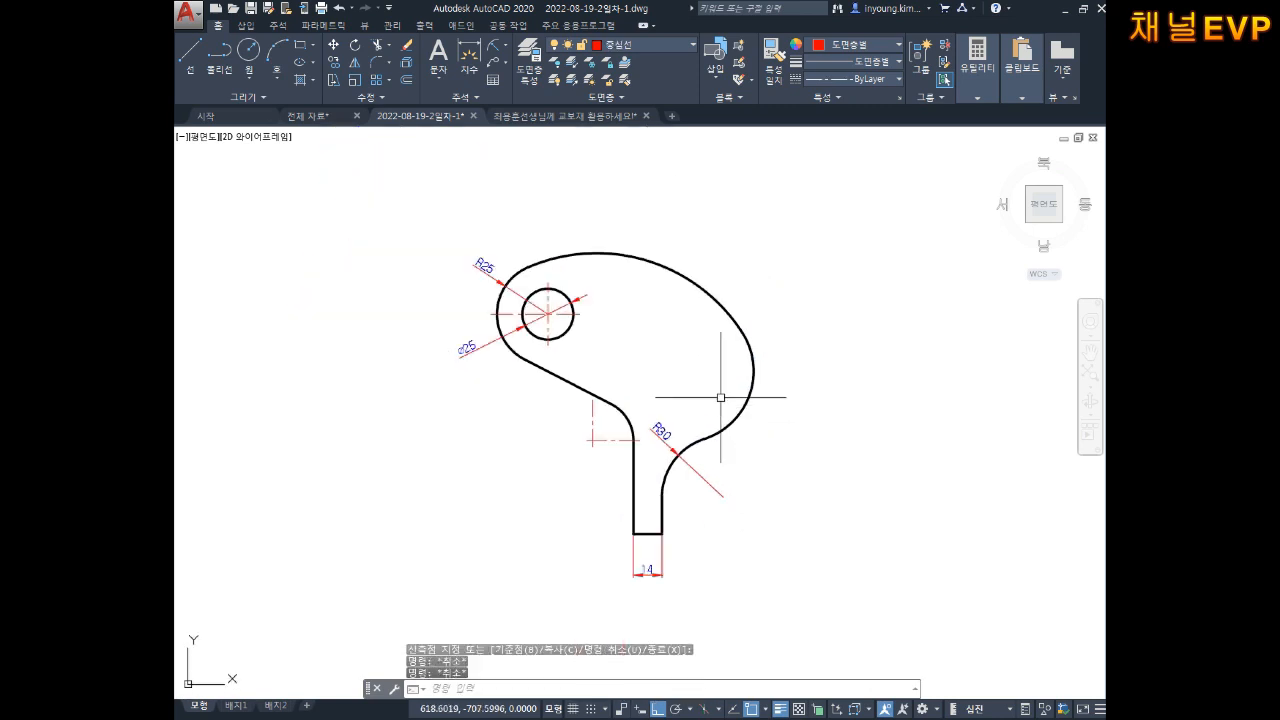
key(Escape)
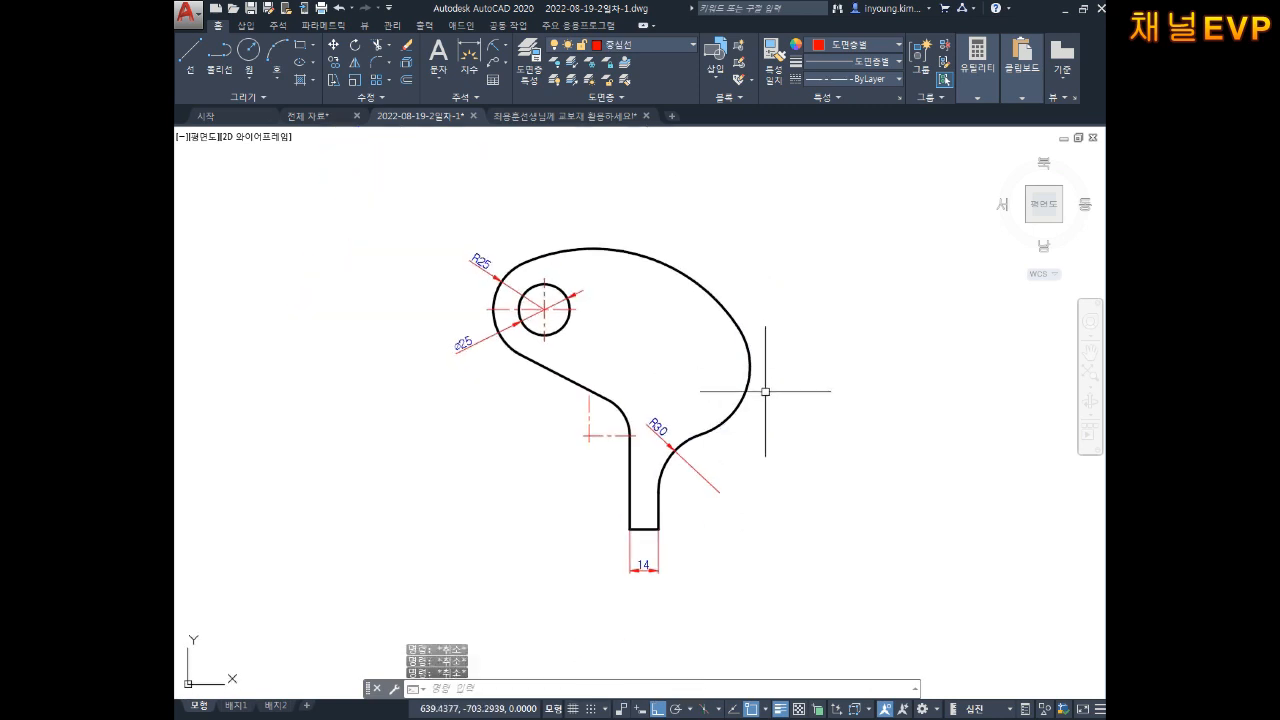
Step: Abandon a first linear dimension attempt and make 치수선 the current layer
text(d)
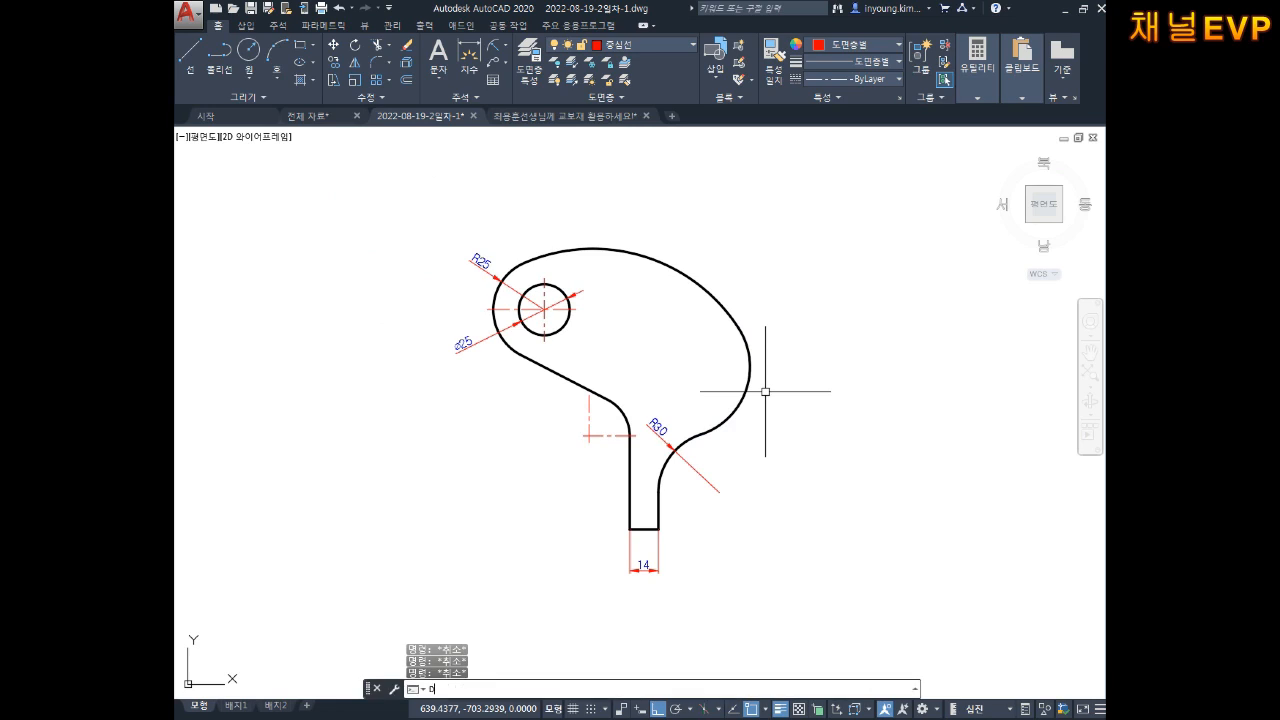
text(li)
key(Return)
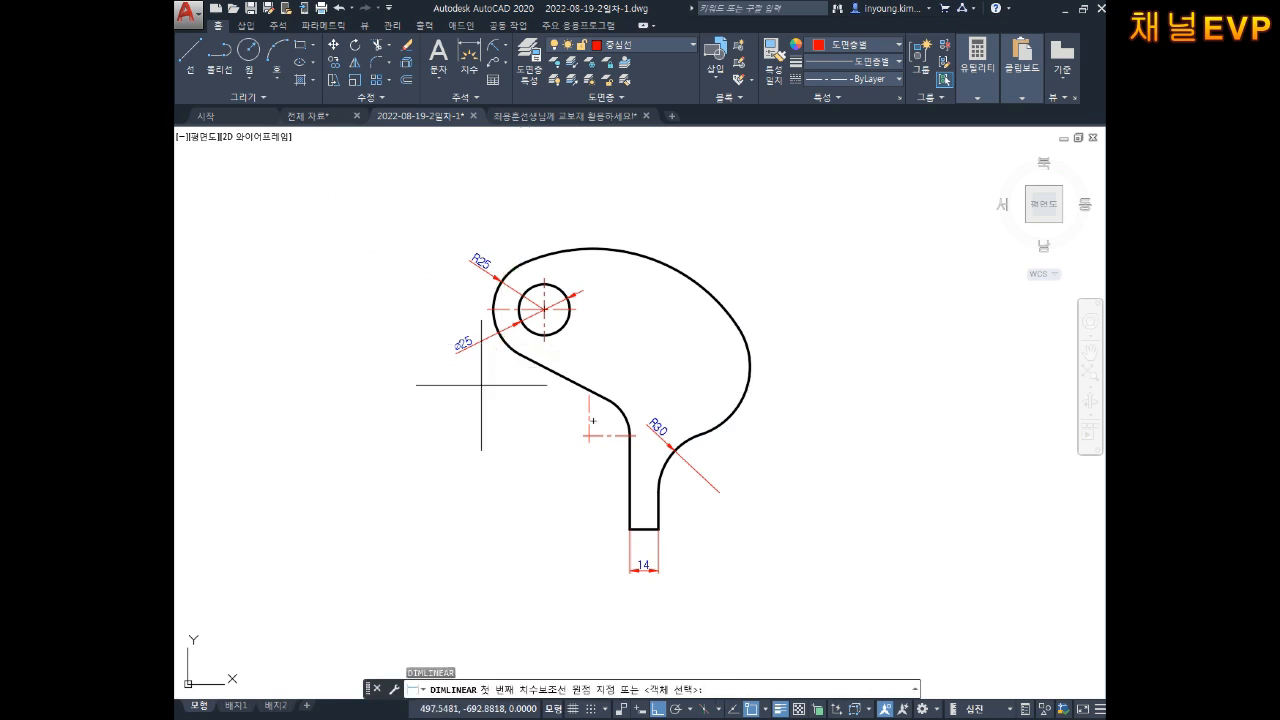
click(549, 354)
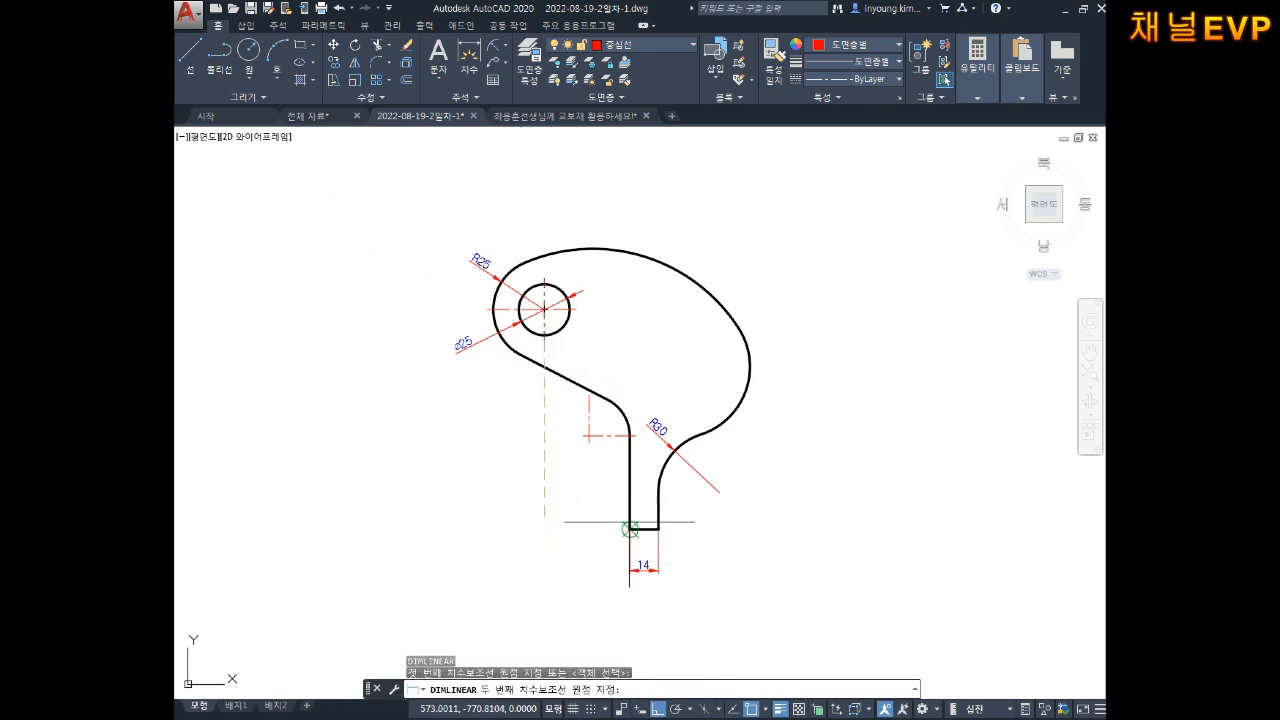
click(628, 529)
key(Escape)
key(Escape)
scroll(606, 571, up, 2)
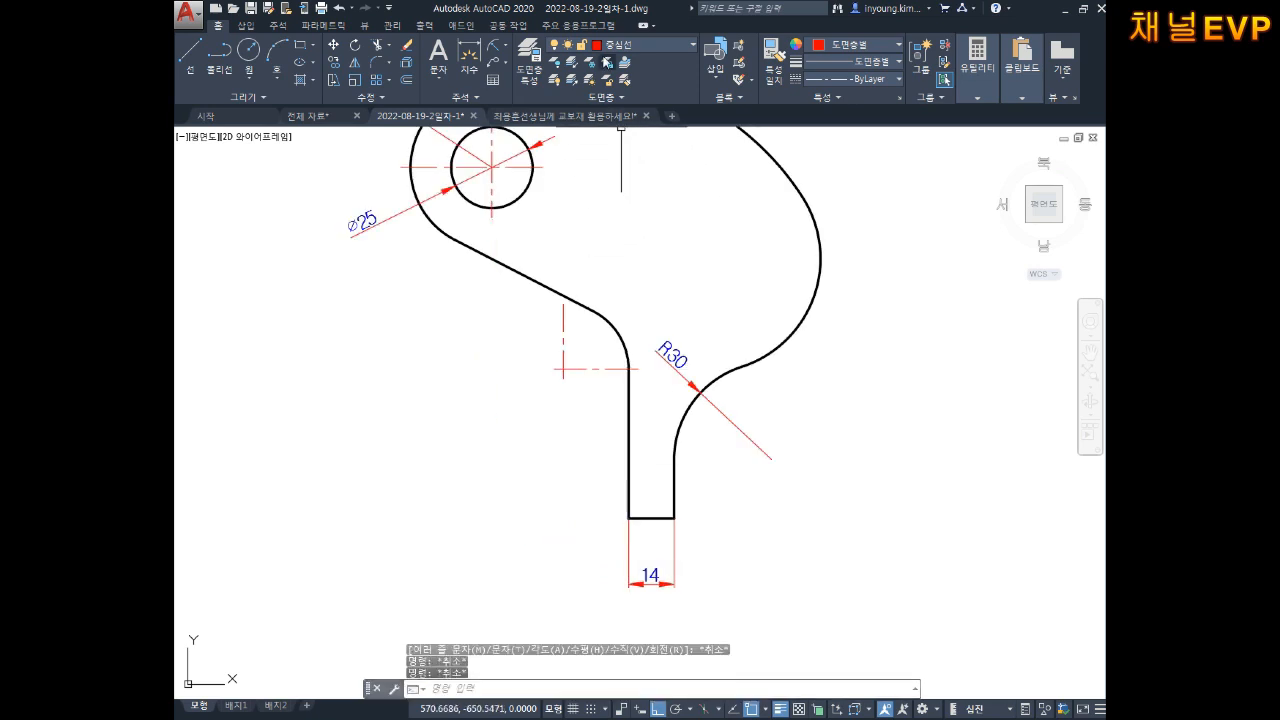
click(632, 46)
click(624, 186)
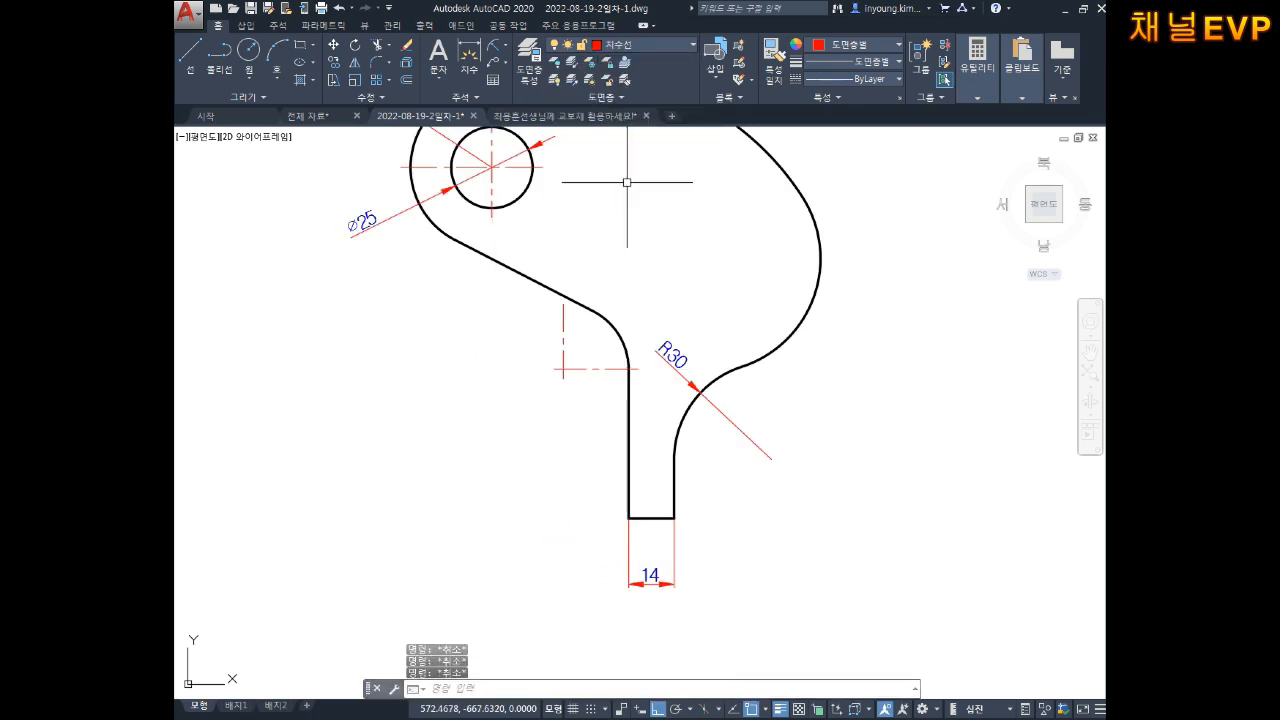
Step: Dimension 42 from the hole's vertical centreline to the slot's bottom-left corner, level with 14
key(Return)
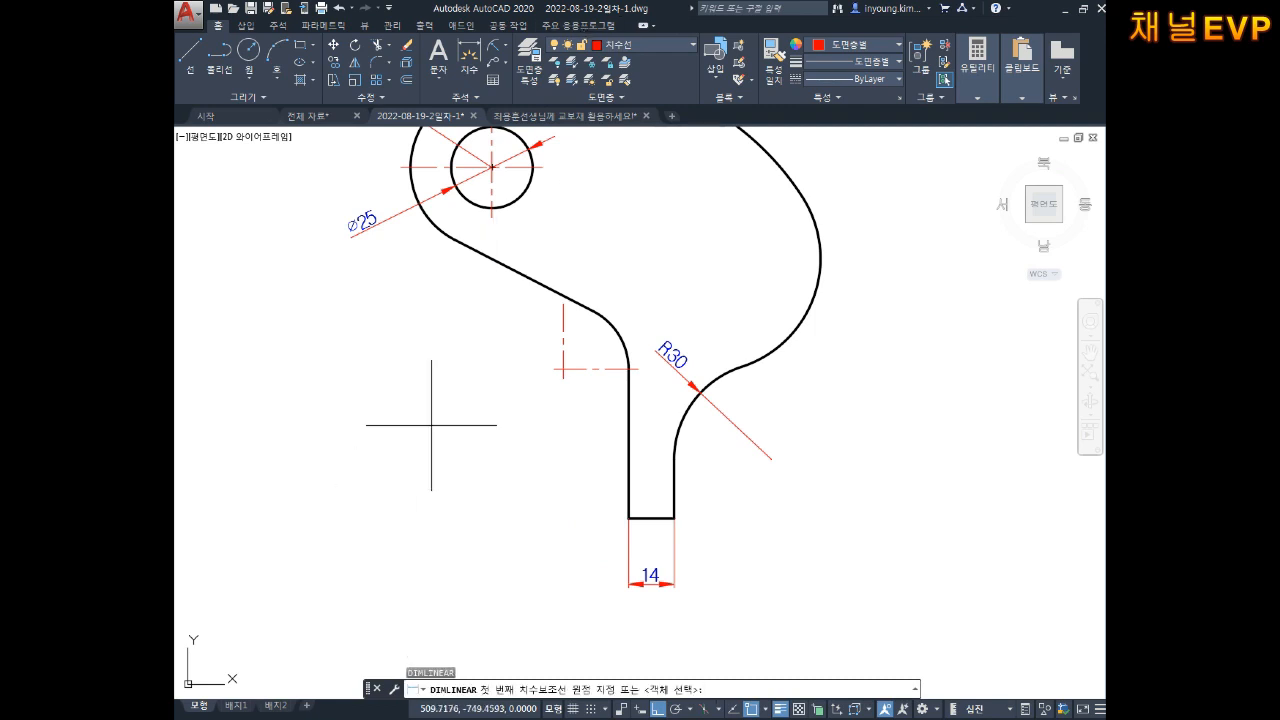
click(492, 217)
click(628, 518)
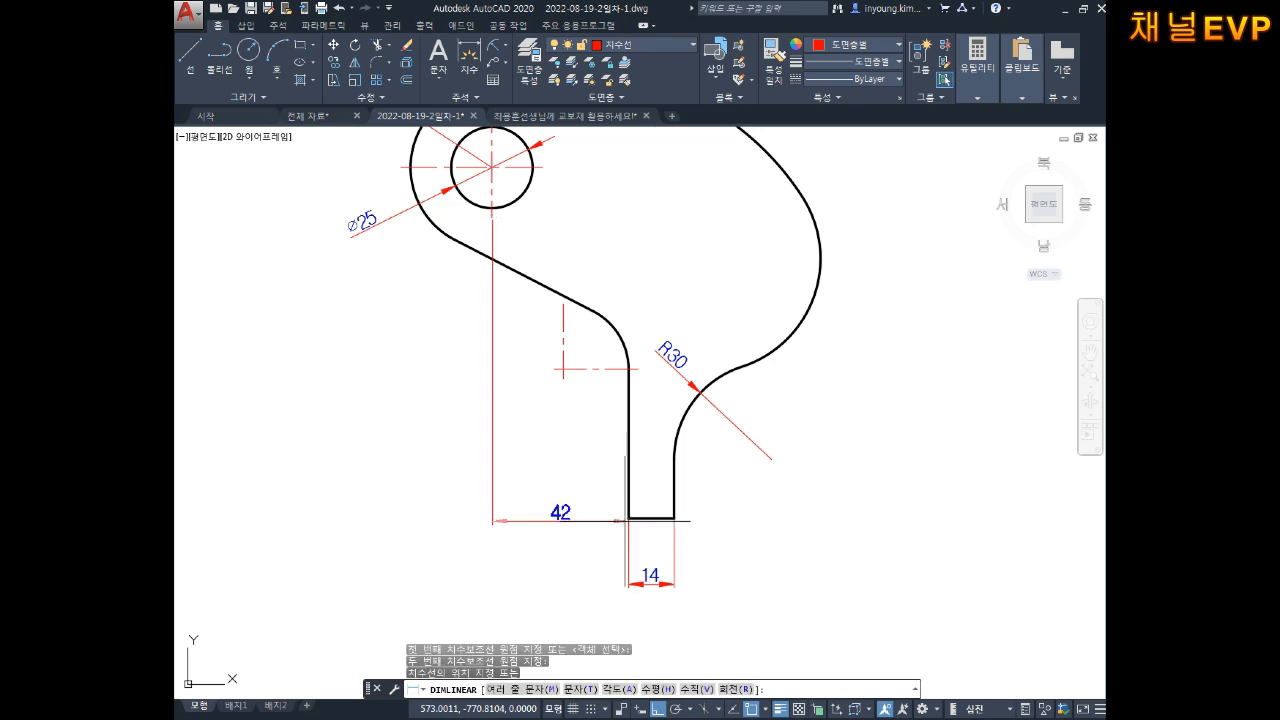
click(655, 585)
scroll(660, 586, up, 4)
key(Escape)
key(Escape)
Step: Select the 42 dimension to check it, then repeat DIMLINEAR
click(545, 538)
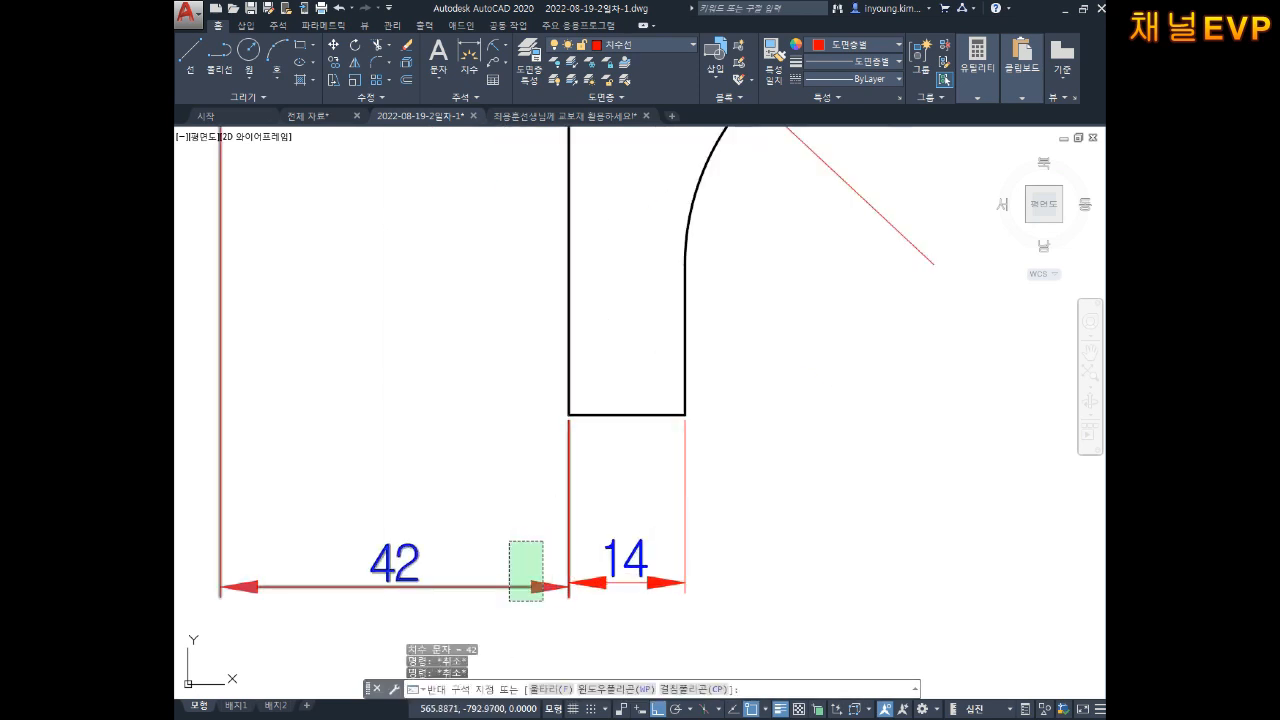
click(510, 600)
key(Escape)
key(Escape)
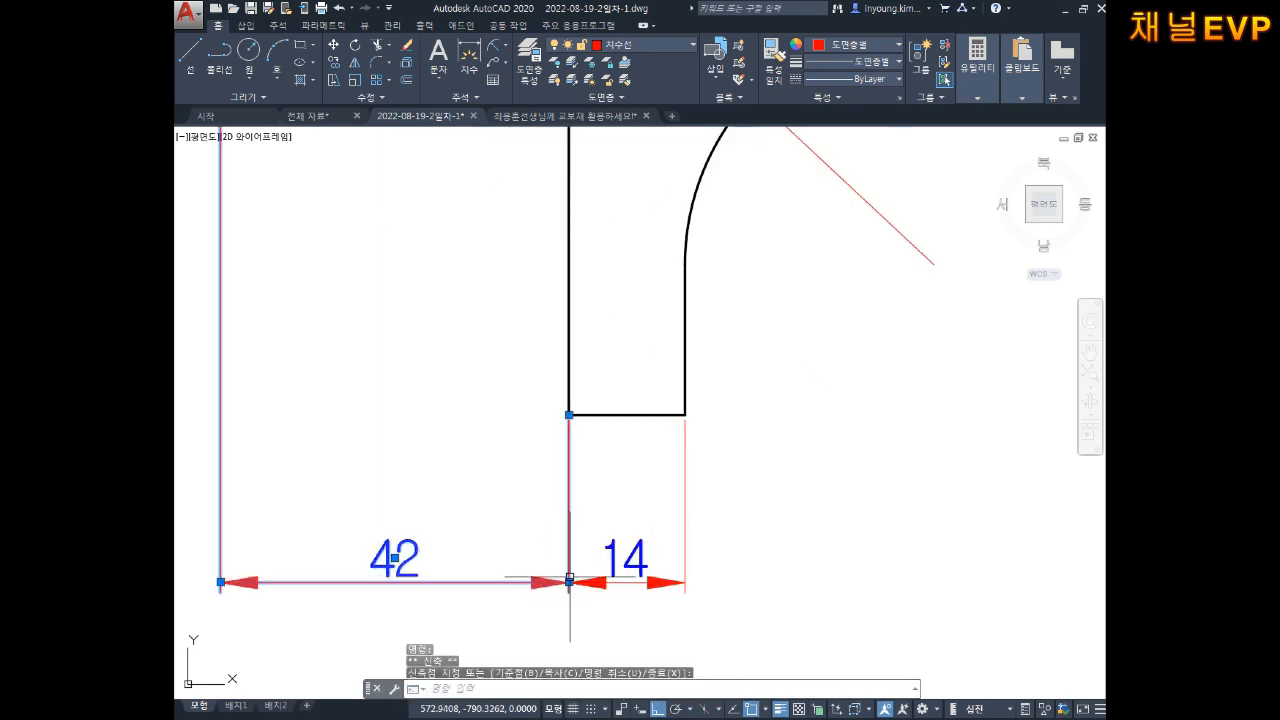
mouse_move(728, 489)
middle_down()
mouse_move(706, 478)
mouse_move(714, 466)
mouse_move(712, 478)
middle_up()
key(space)
scroll(714, 471, down, 5)
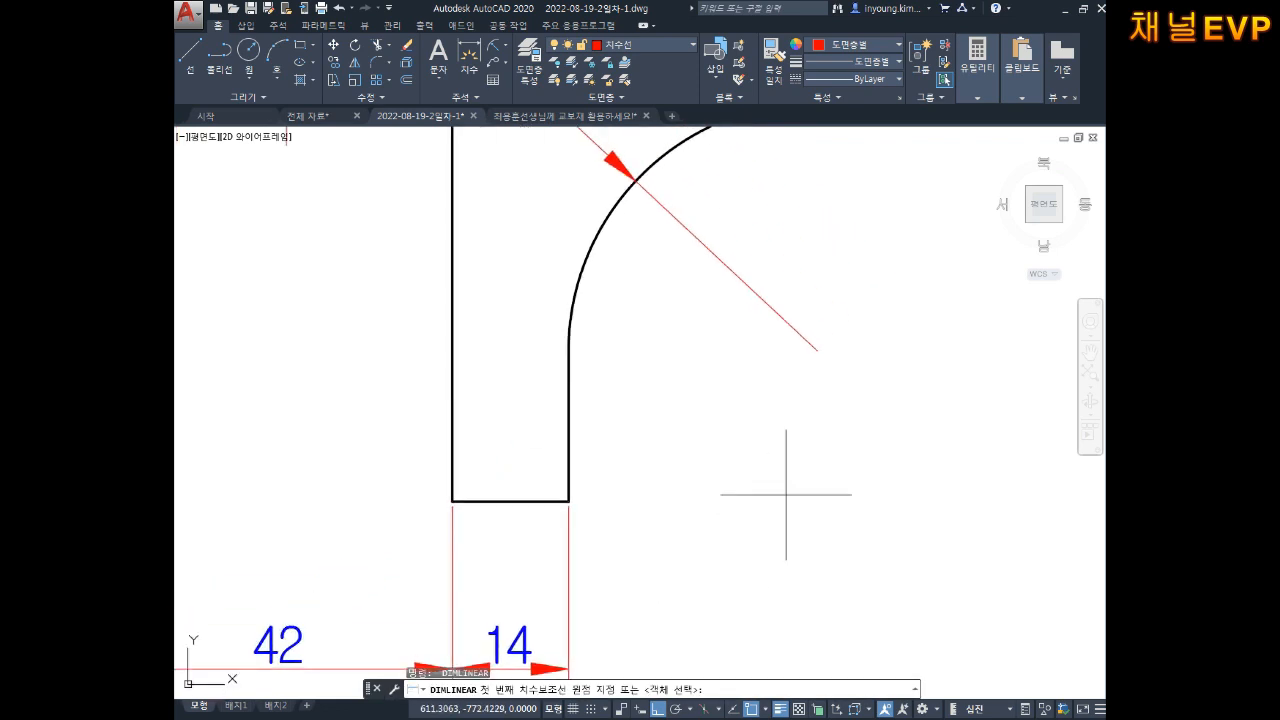
Step: Add the vertical 80 dimension from the R30 arc centre to the slot's bottom-right corner
click(666, 230)
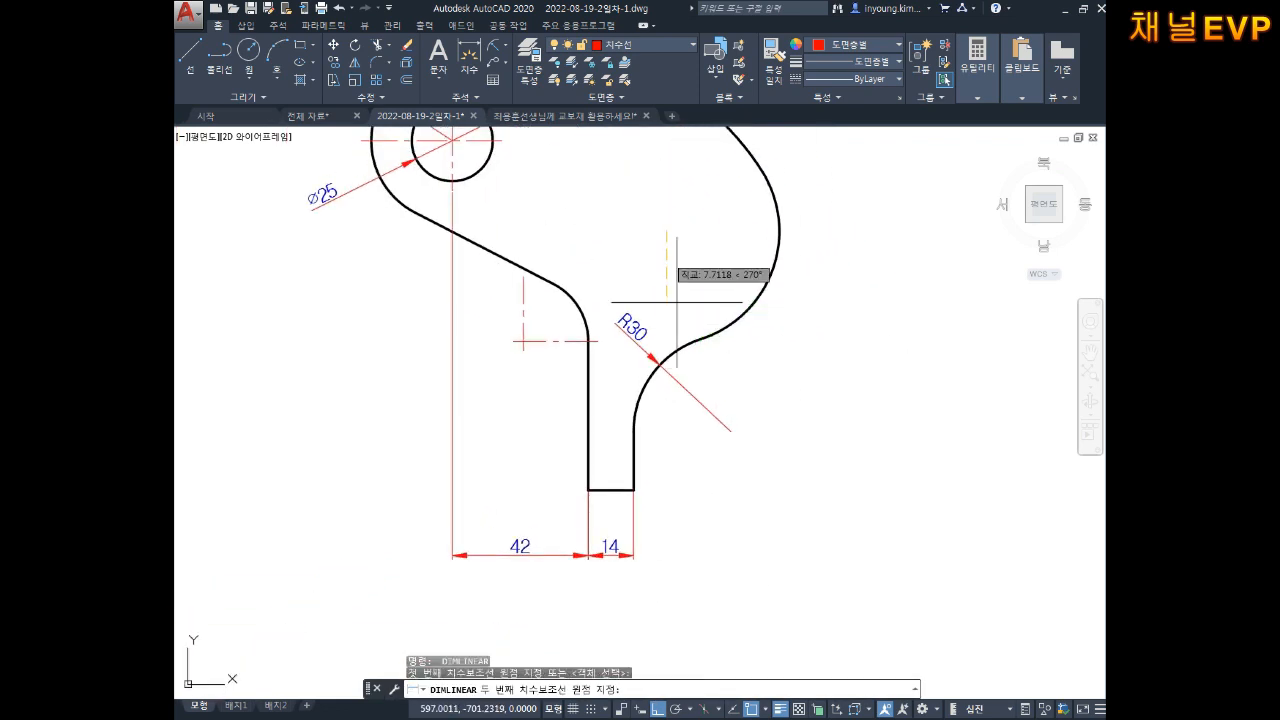
click(634, 490)
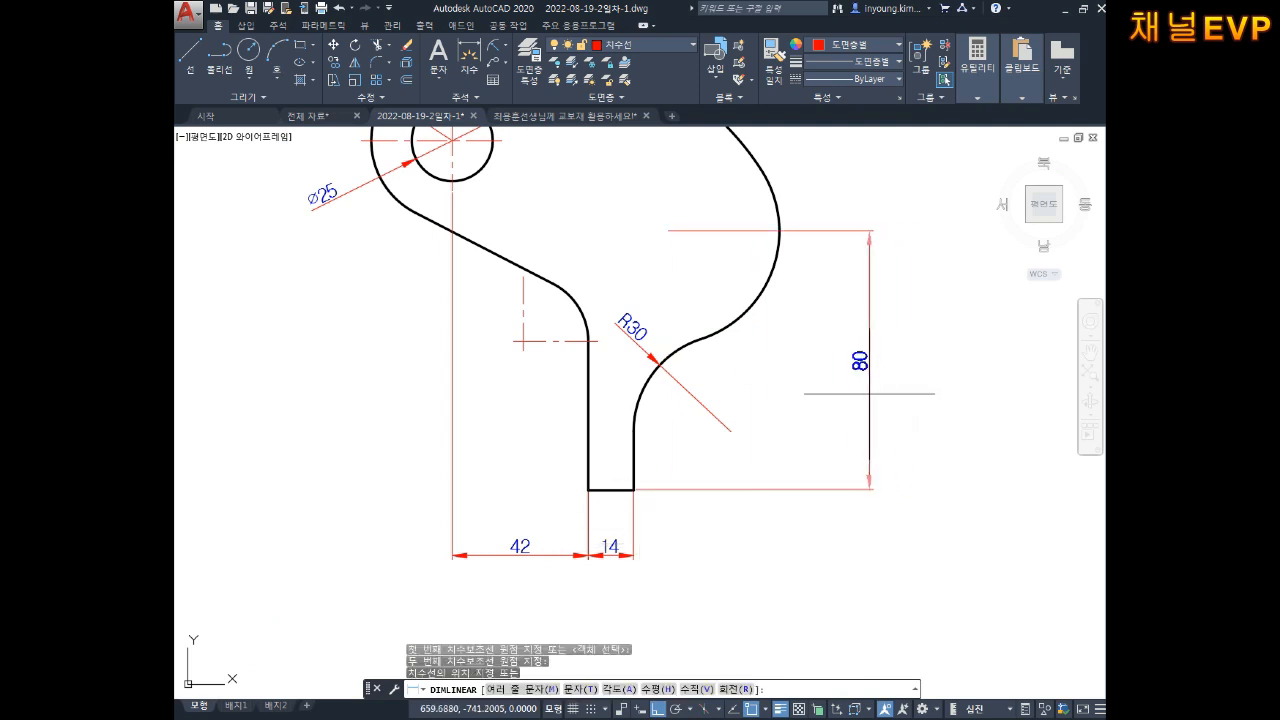
click(876, 394)
middle_drag(725, 353, 731, 421)
Step: Add the horizontal 10 dimension from the slot's right edge to the R30 arc centre
key(Return)
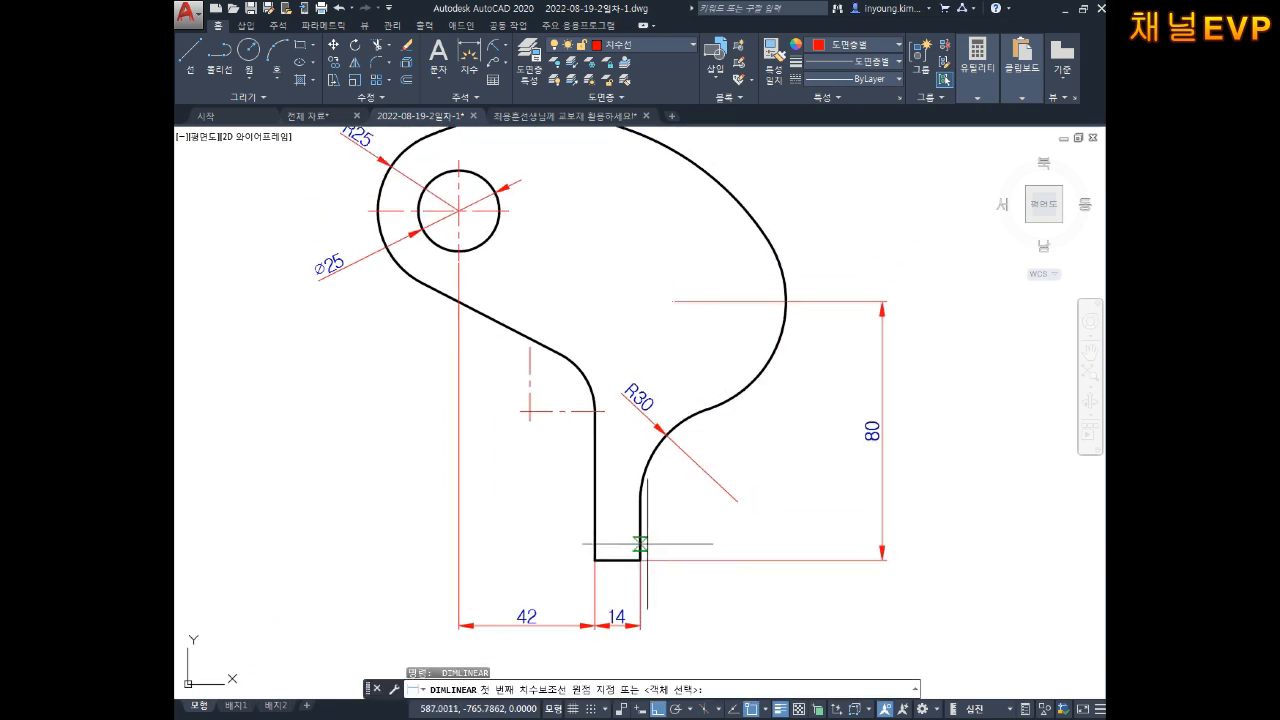
click(640, 501)
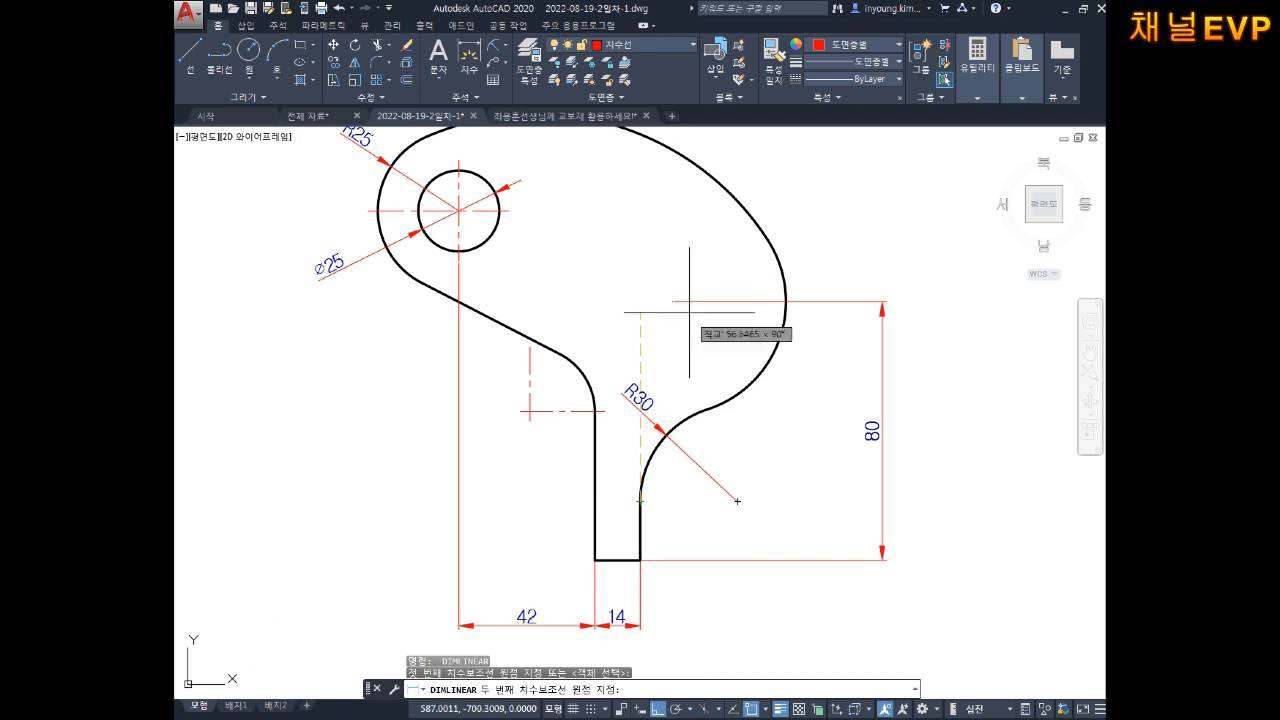
click(673, 300)
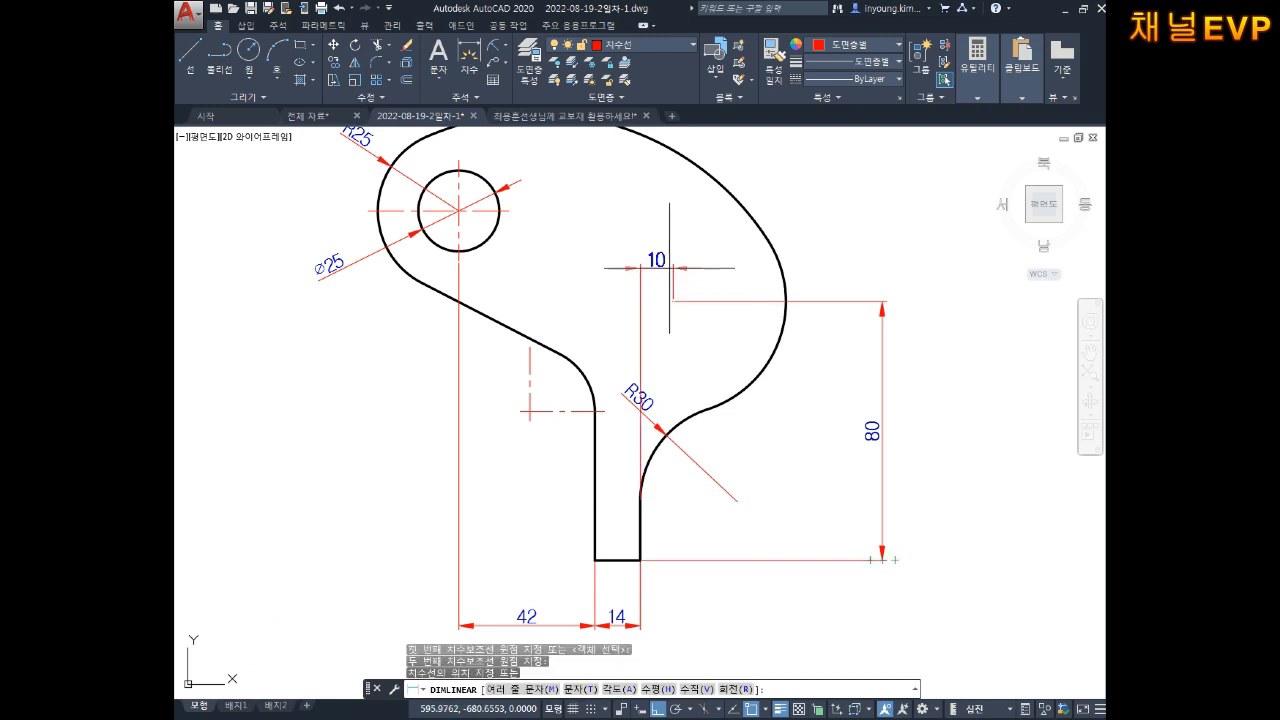
click(663, 268)
key(Escape)
key(Escape)
Step: Try repositioning the R30 label, cancel, and start a new linear dimension with DLI
click(651, 412)
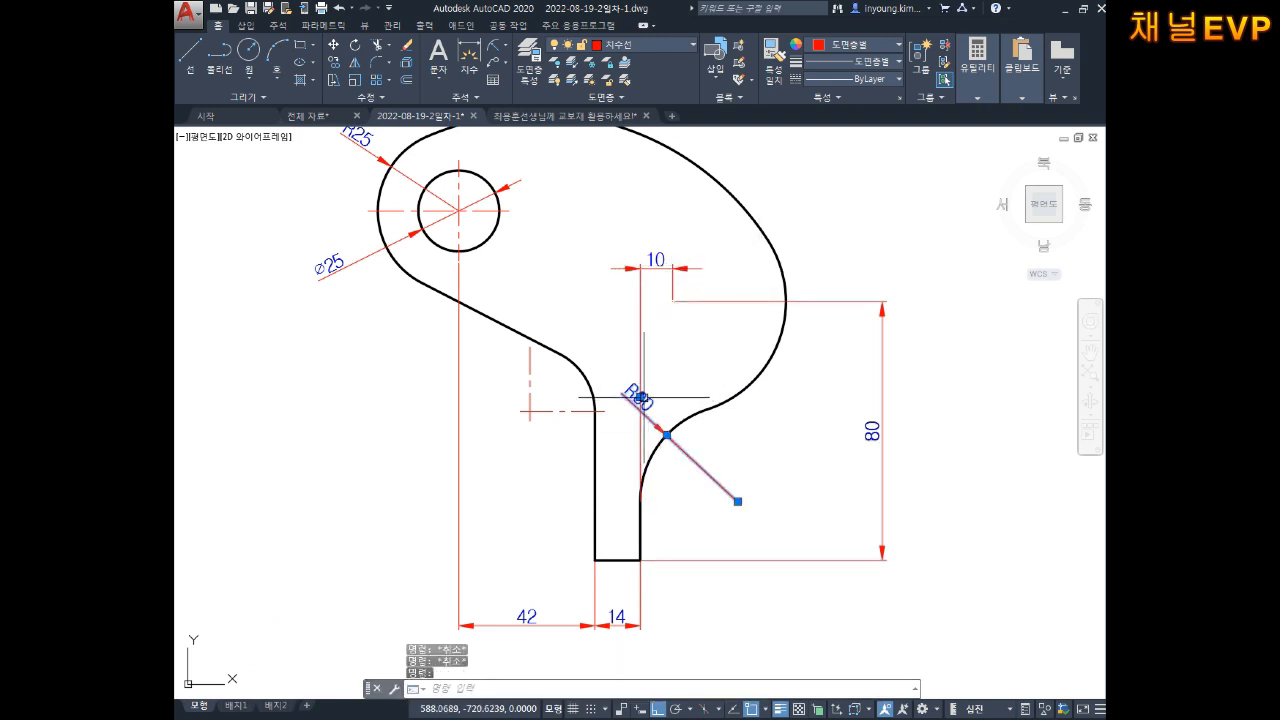
click(641, 397)
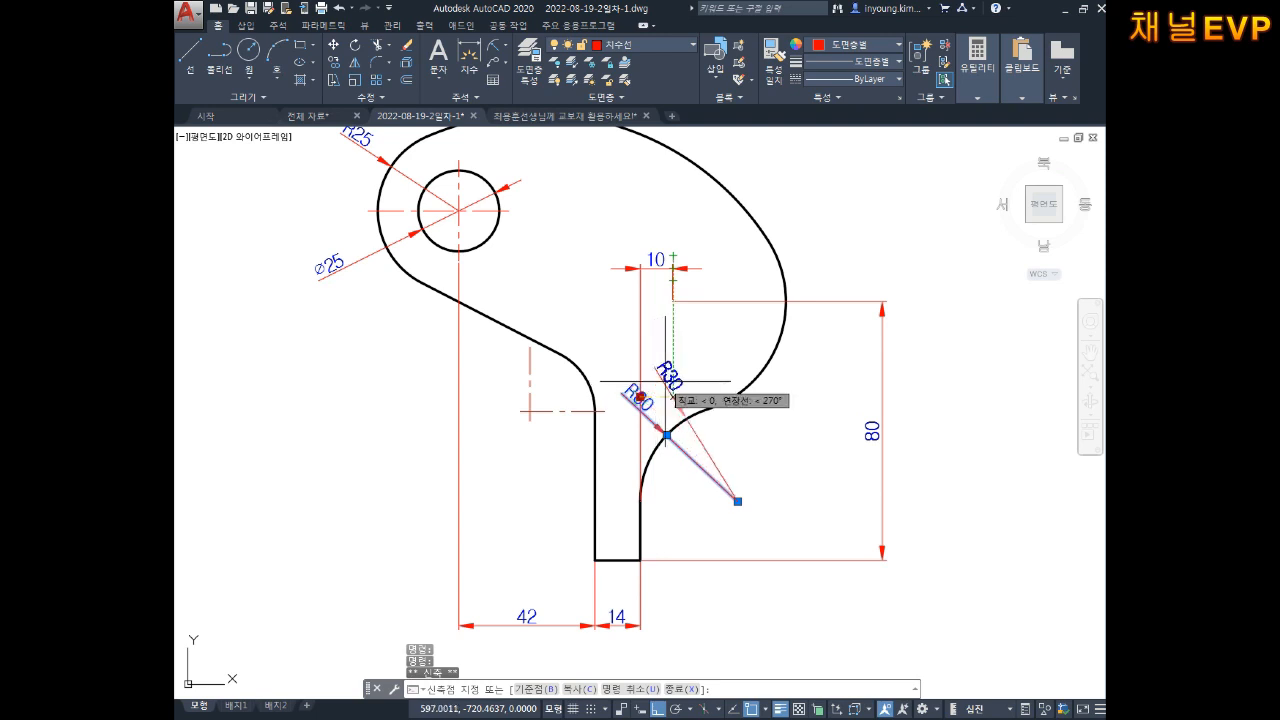
scroll(669, 386, up, 3)
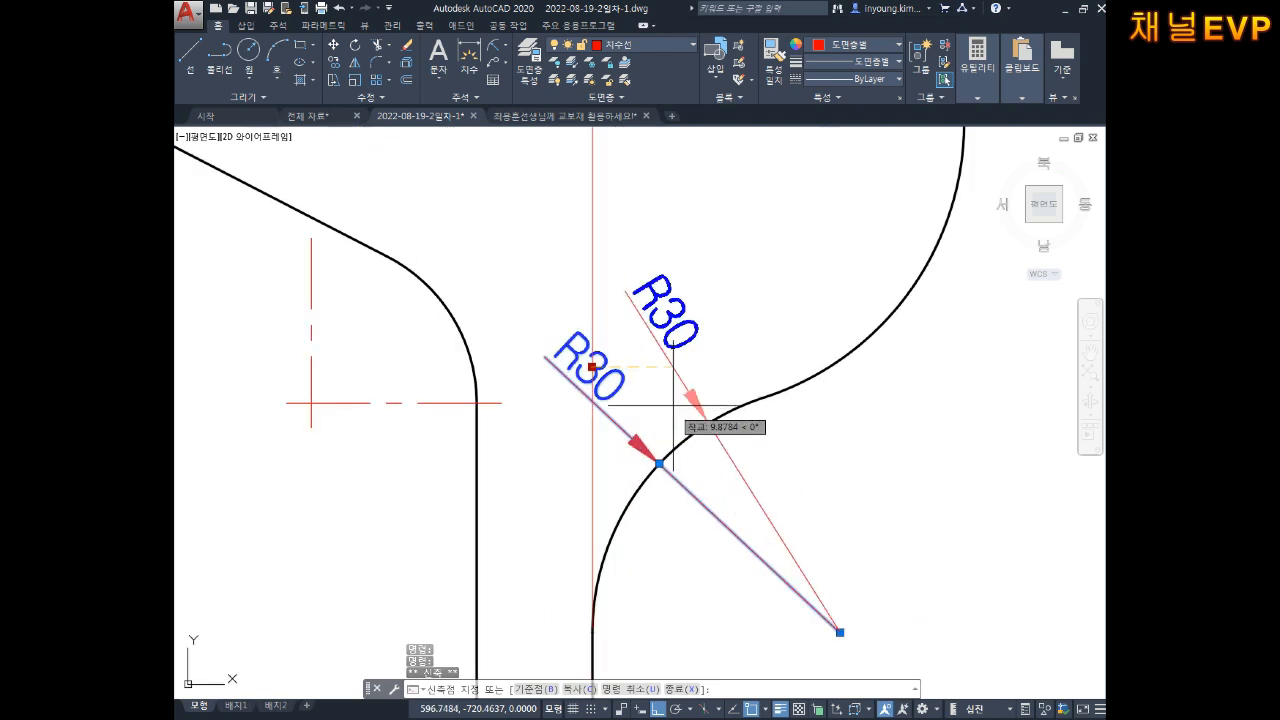
key(Escape)
key(Escape)
scroll(761, 367, down, 3)
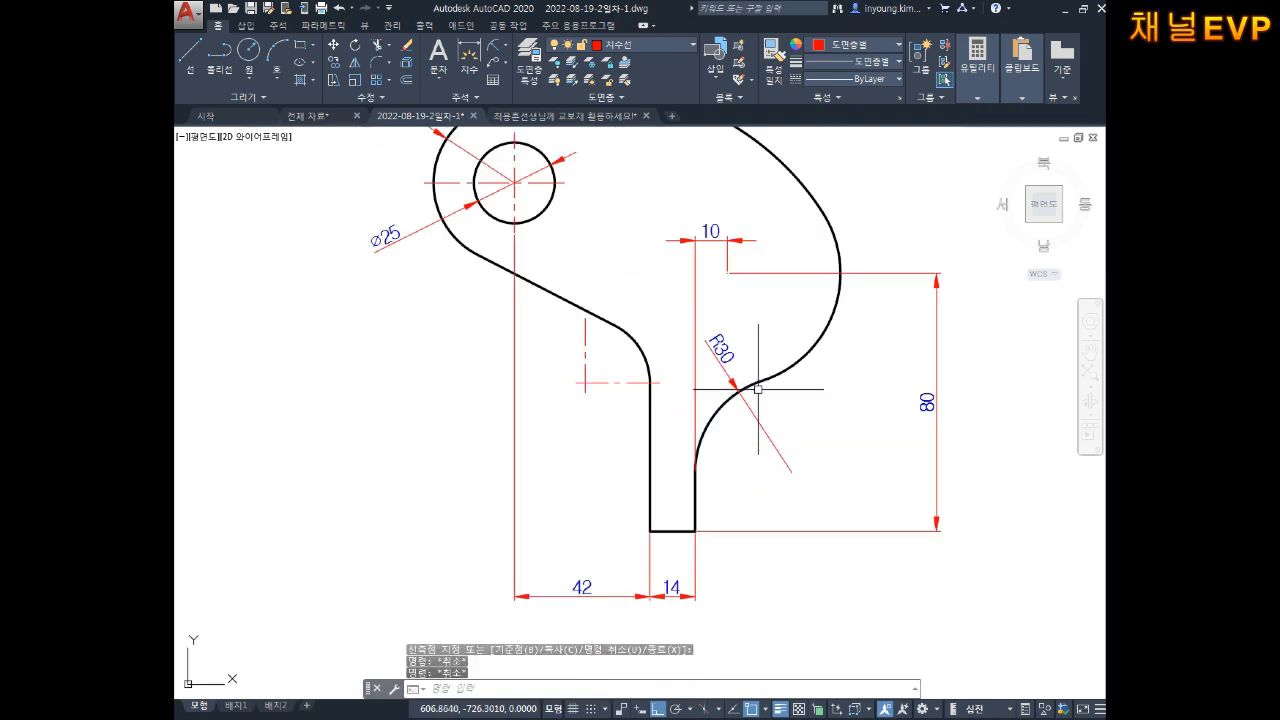
middle_drag(760, 387, 810, 380)
key(Escape)
text(D)
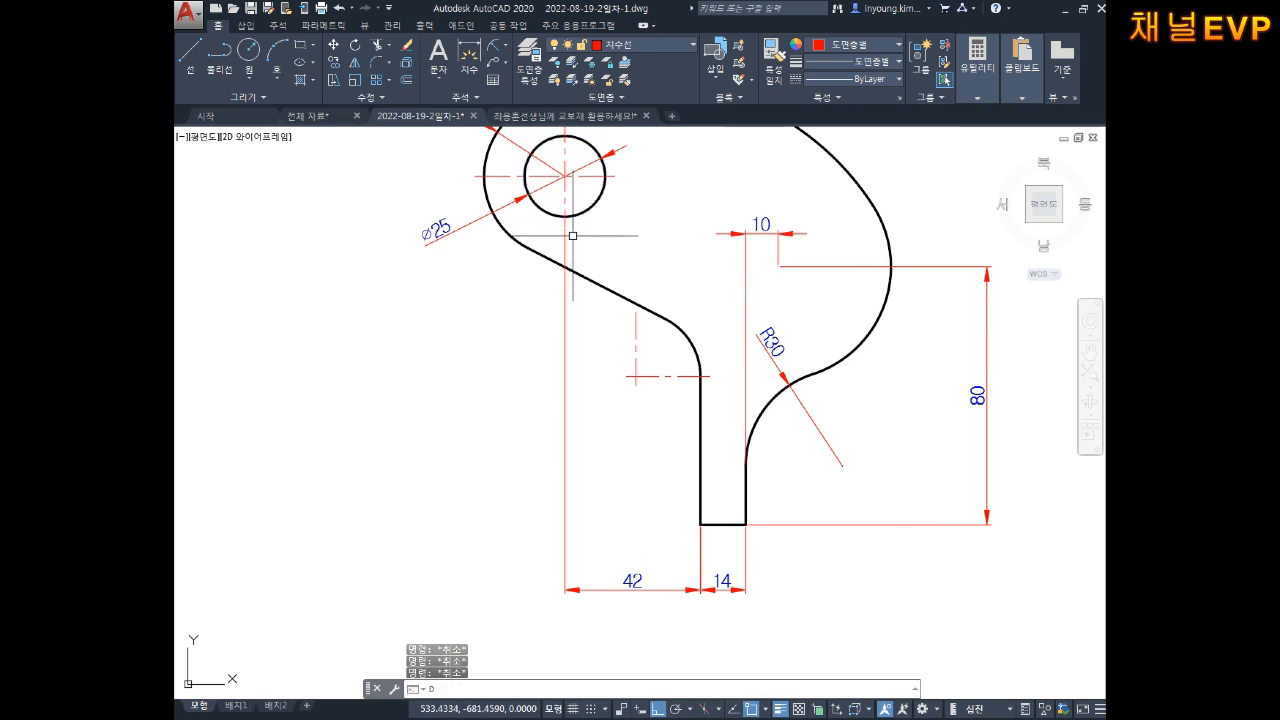
text(LI)
key(Return)
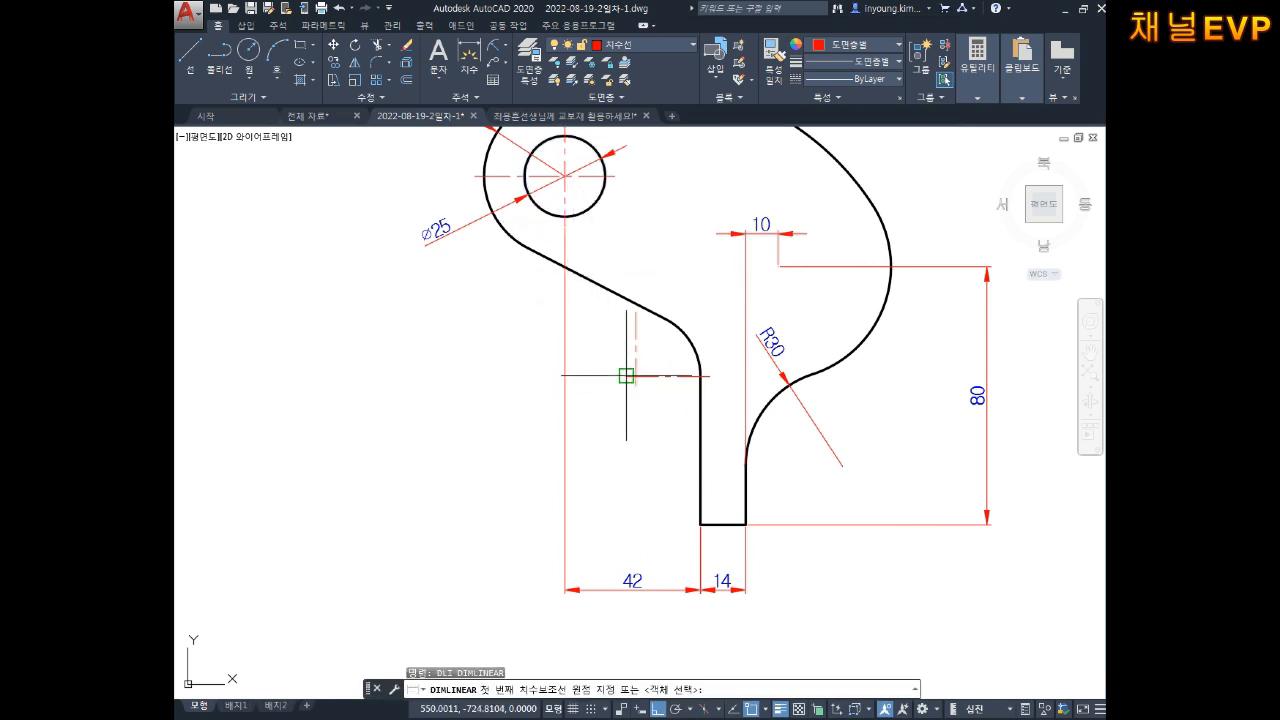
Step: Add the vertical 46 dimension from the small centre mark to the slot bottom
click(630, 377)
click(700, 522)
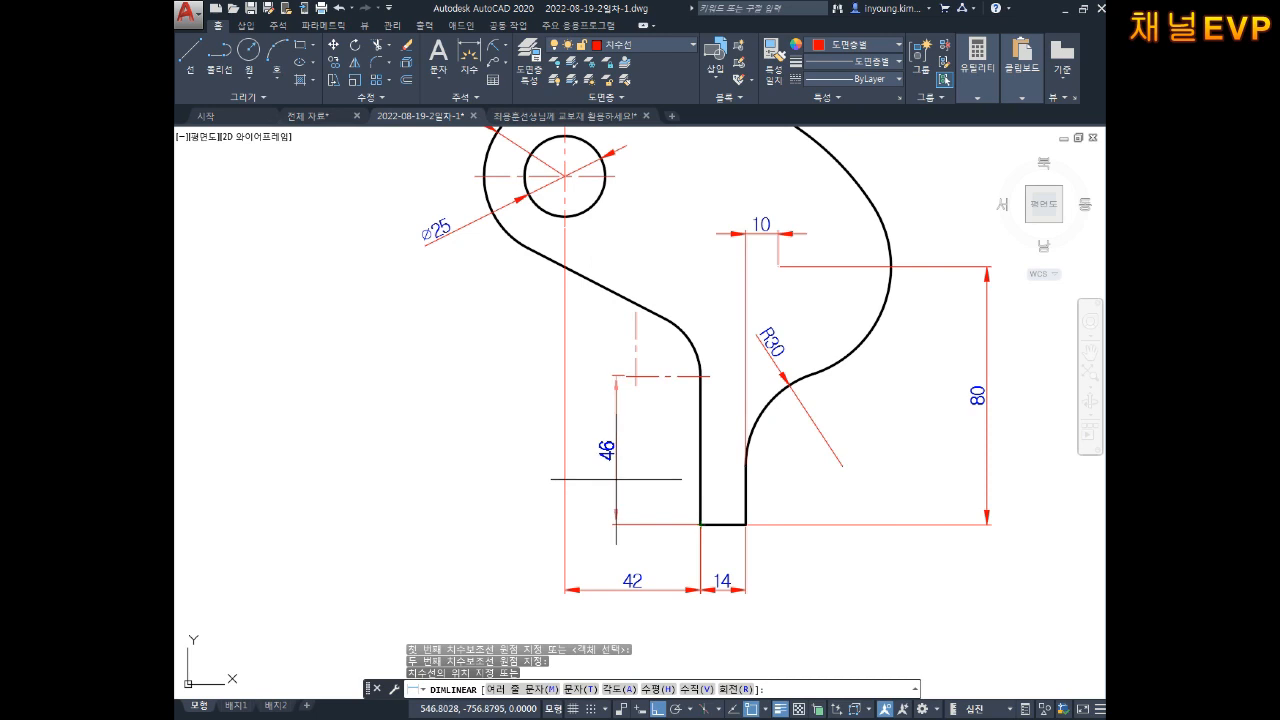
click(601, 476)
middle_drag(590, 380, 667, 450)
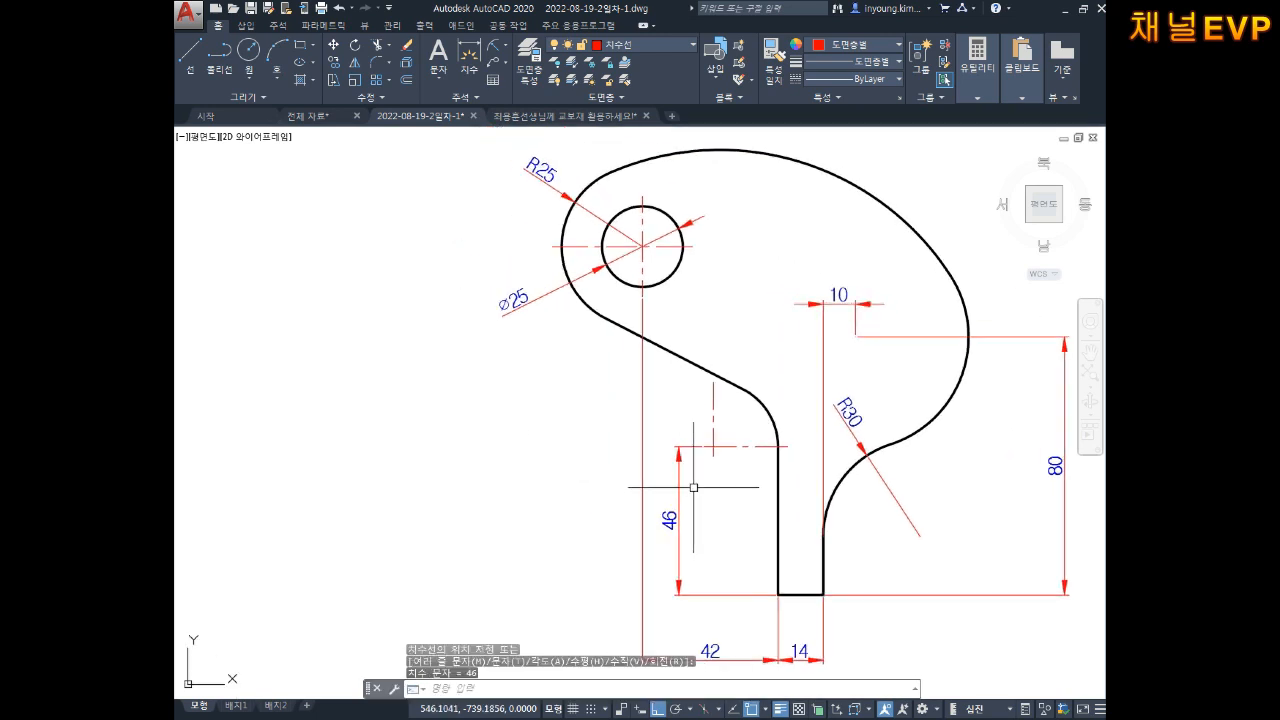
Step: Add the vertical 108 dimension from the hole centre level to the slot bottom, left of the part
key(Return)
click(552, 246)
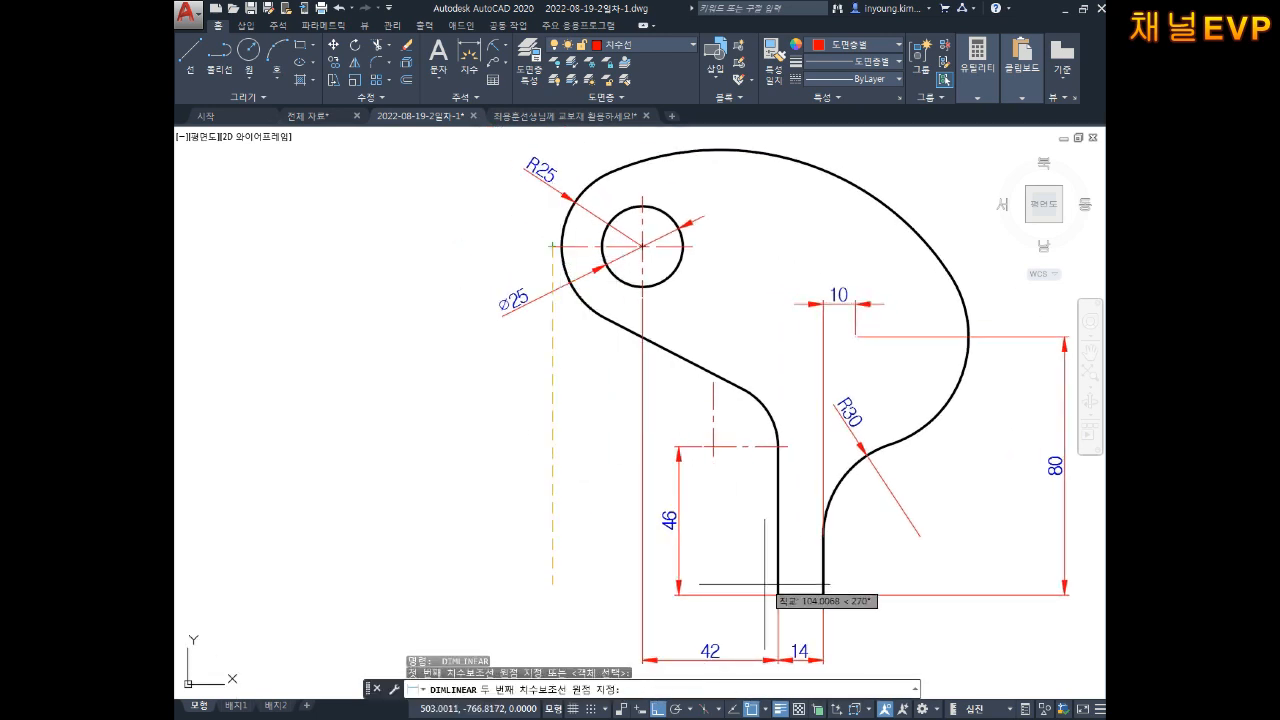
click(778, 595)
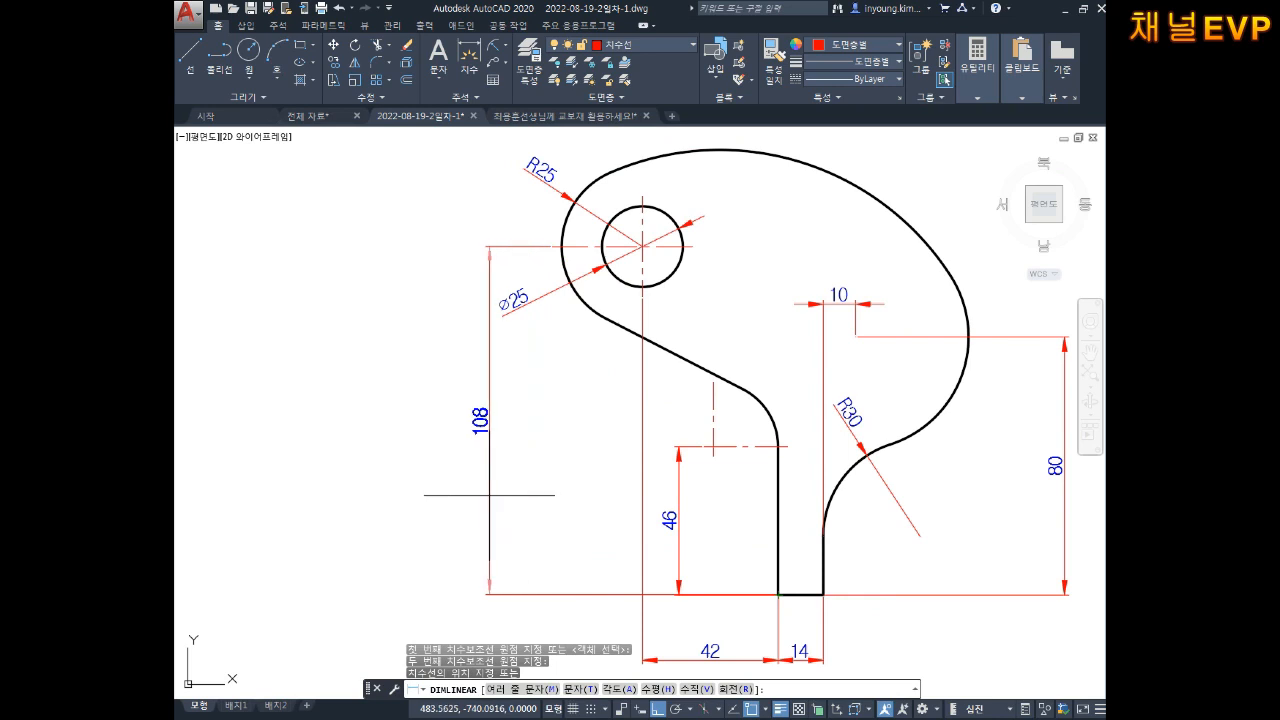
click(489, 497)
middle_drag(737, 350, 732, 380)
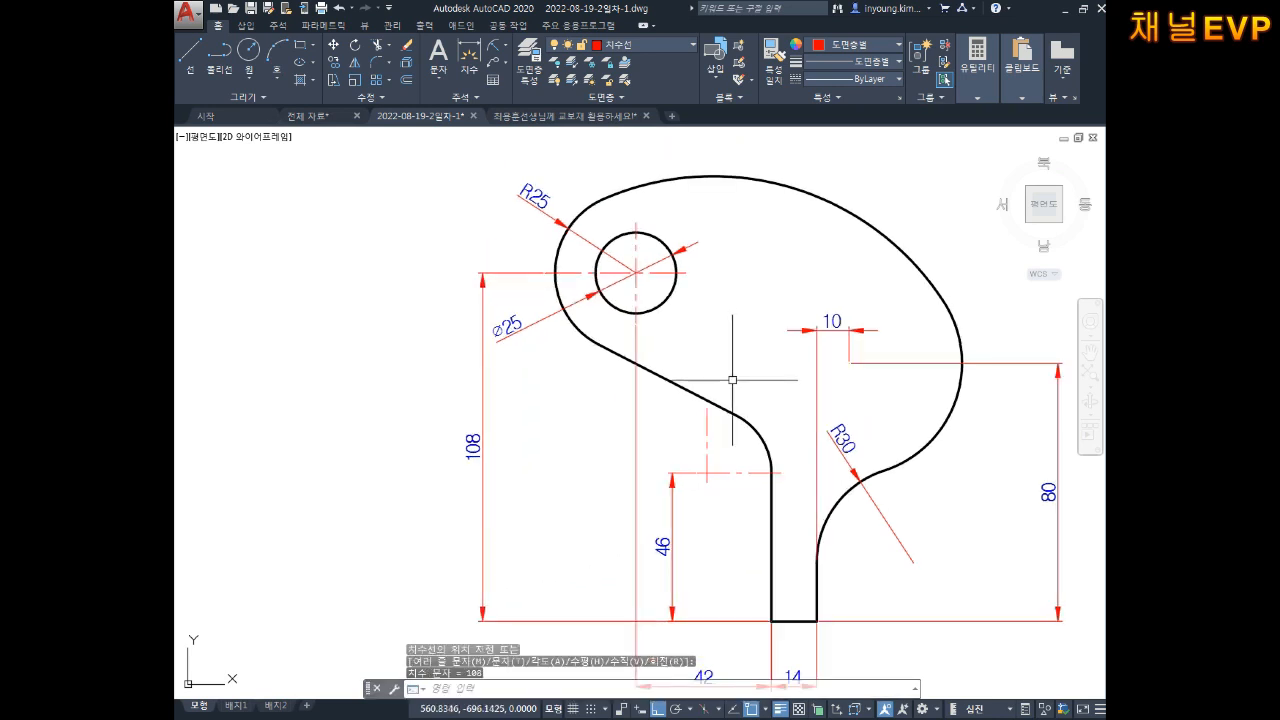
middle_drag(754, 267, 660, 349)
key(Escape)
key(Escape)
key(Escape)
Step: Add an R85 radius dimension to the large outer arc, label above it
text(D)
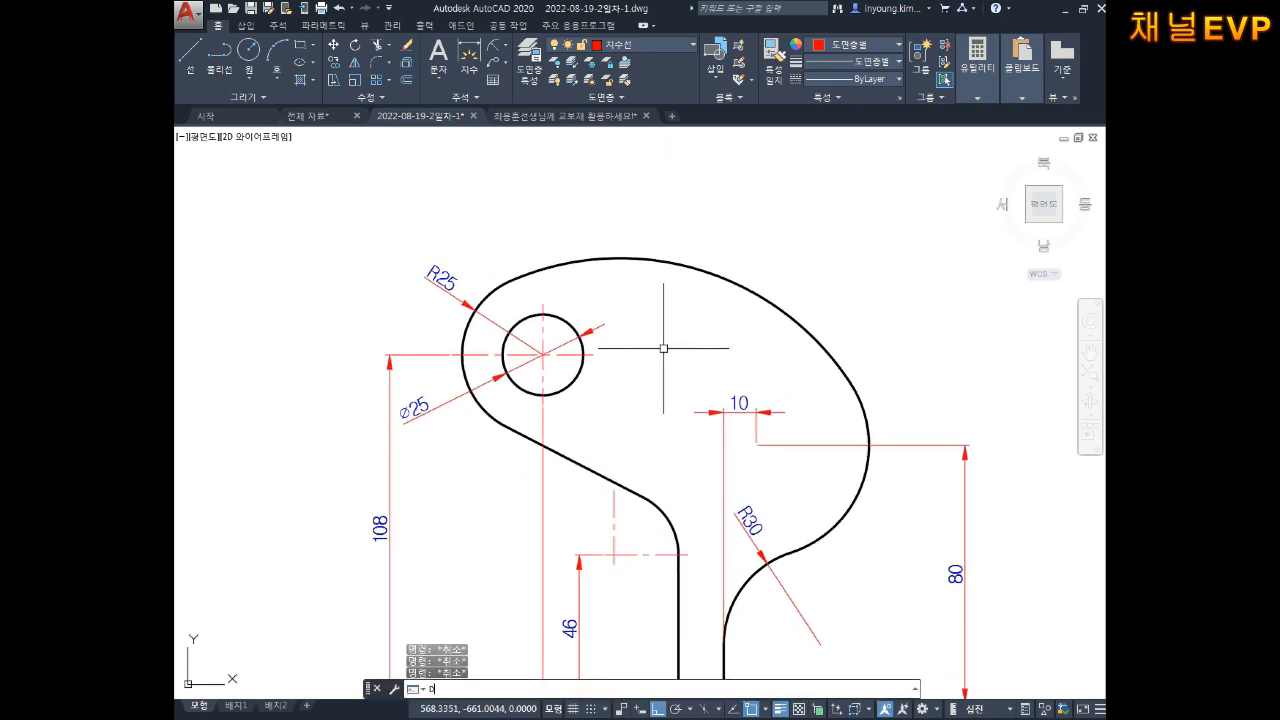
text(R)
key(Return)
click(698, 263)
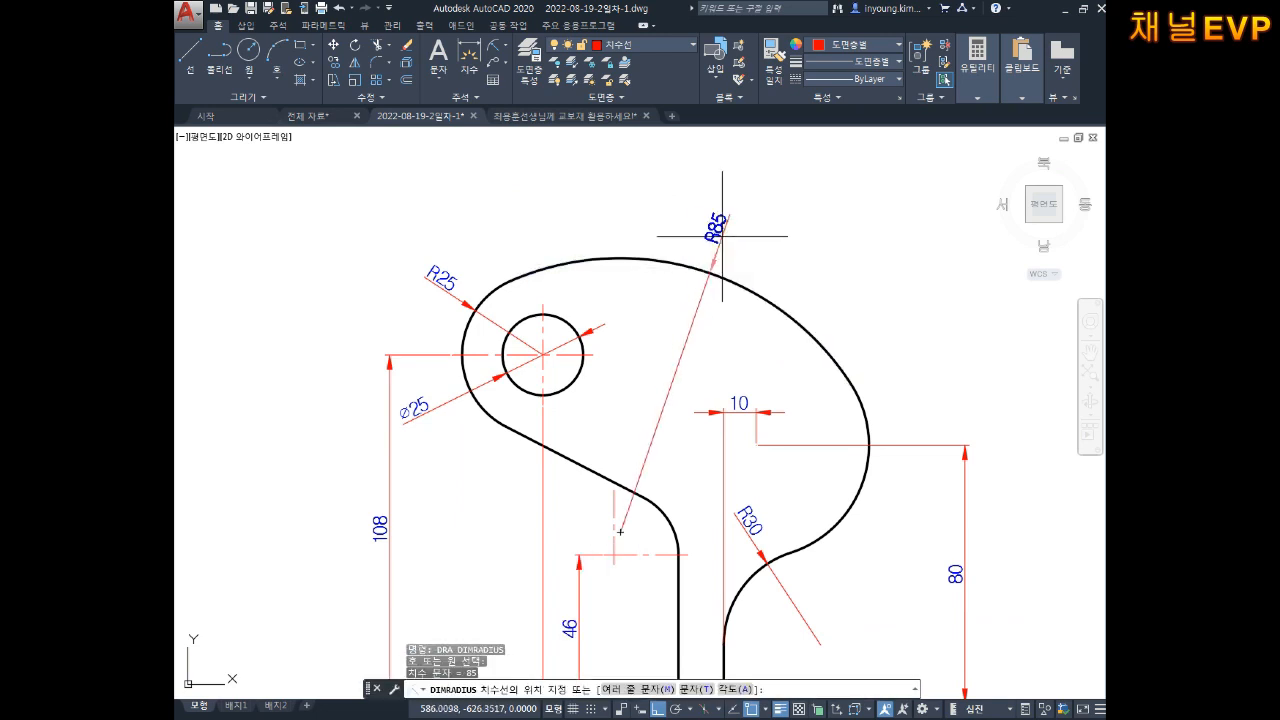
click(737, 240)
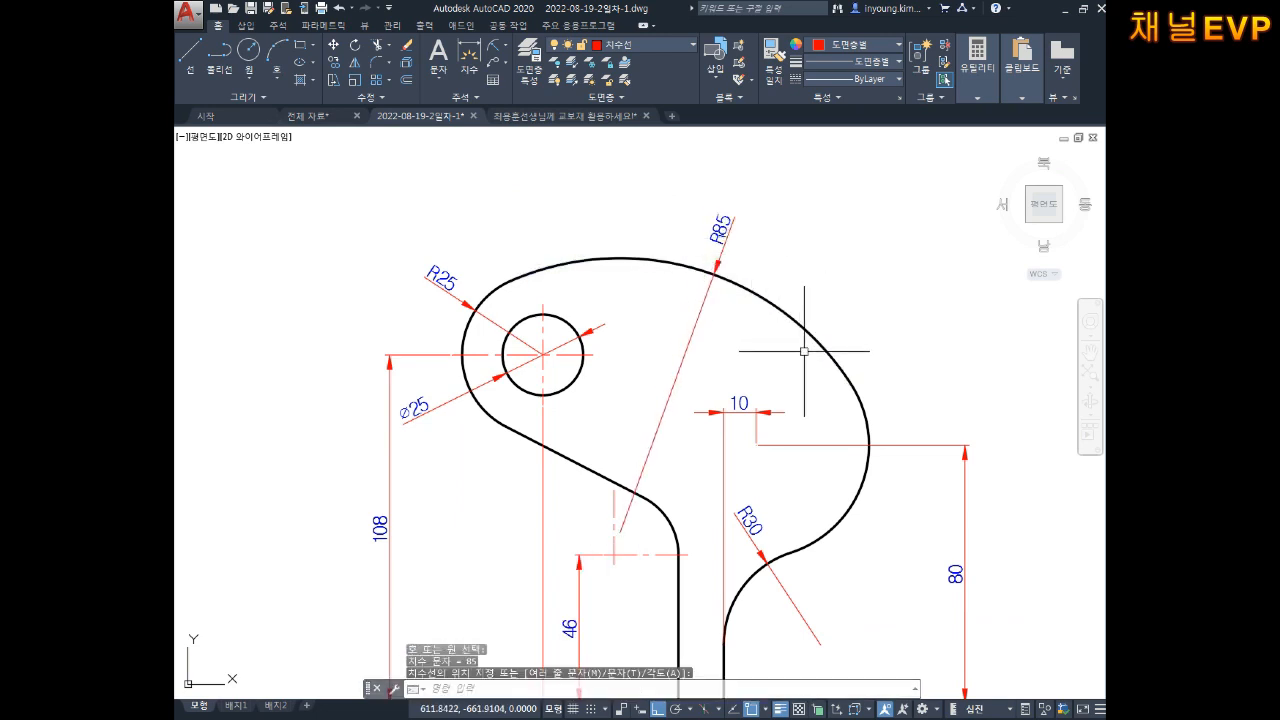
middle_drag(797, 373, 781, 300)
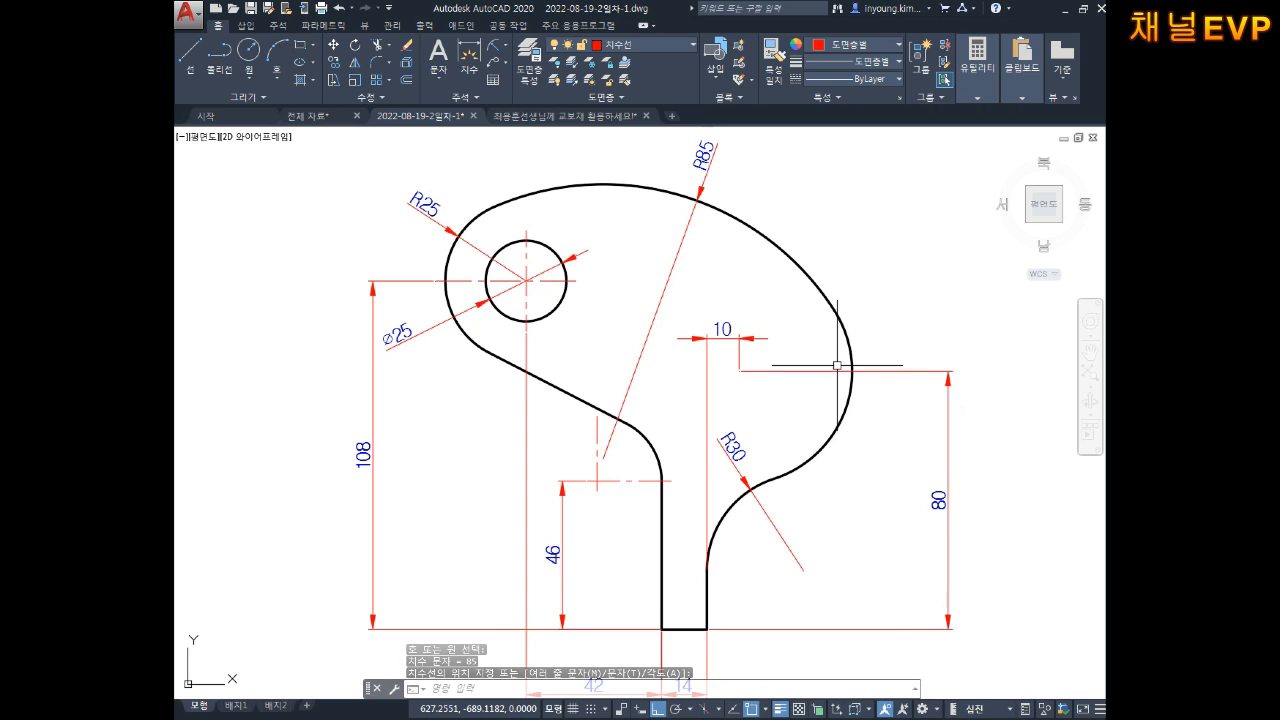
mouse_move(817, 424)
middle_down()
mouse_move(808, 366)
mouse_move(777, 363)
mouse_move(794, 426)
middle_up()
middle_drag(727, 330, 737, 350)
key(Escape)
key(Escape)
key(Escape)
Step: Dimension the small circle's diameter as ⌀25
text(ㅁ)
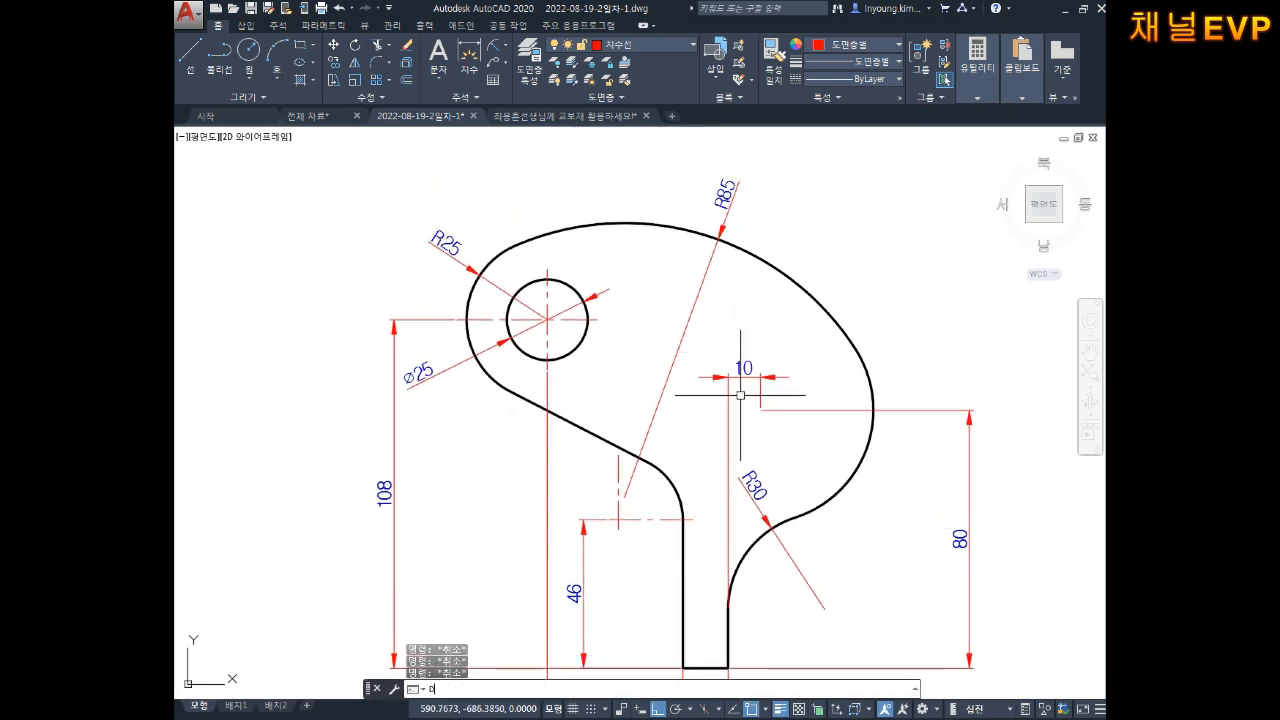
key(Return)
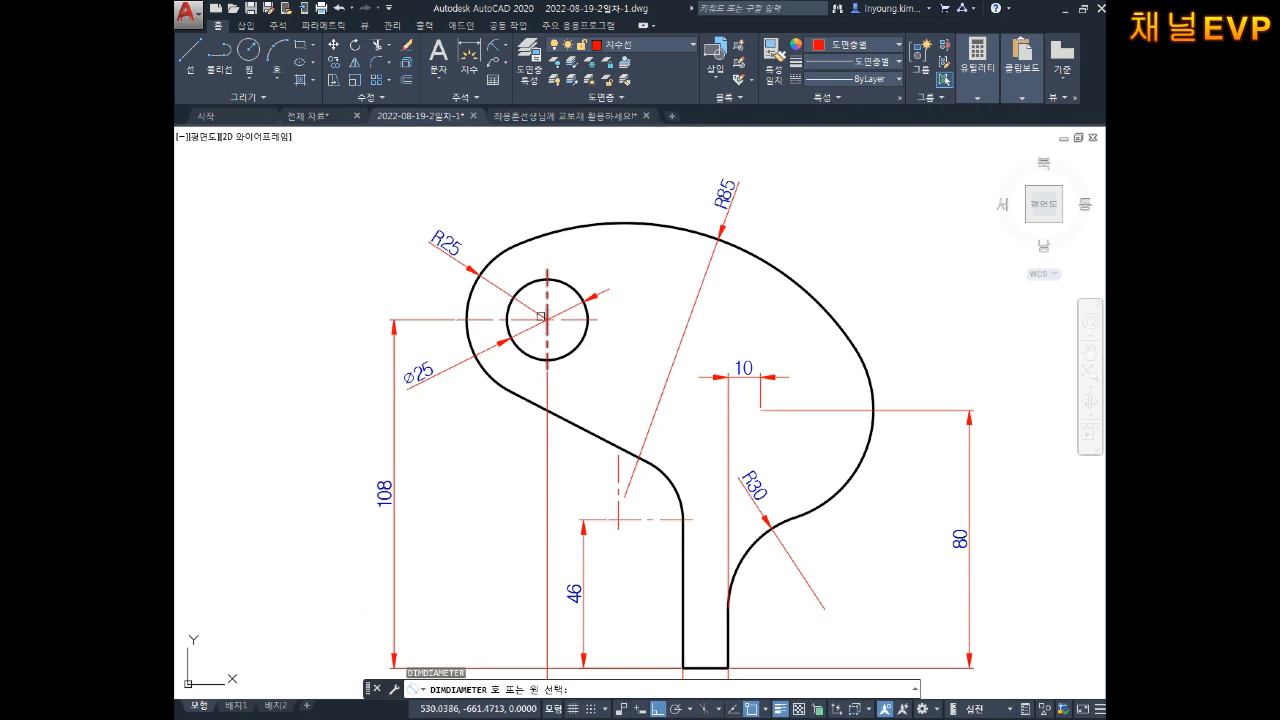
click(573, 293)
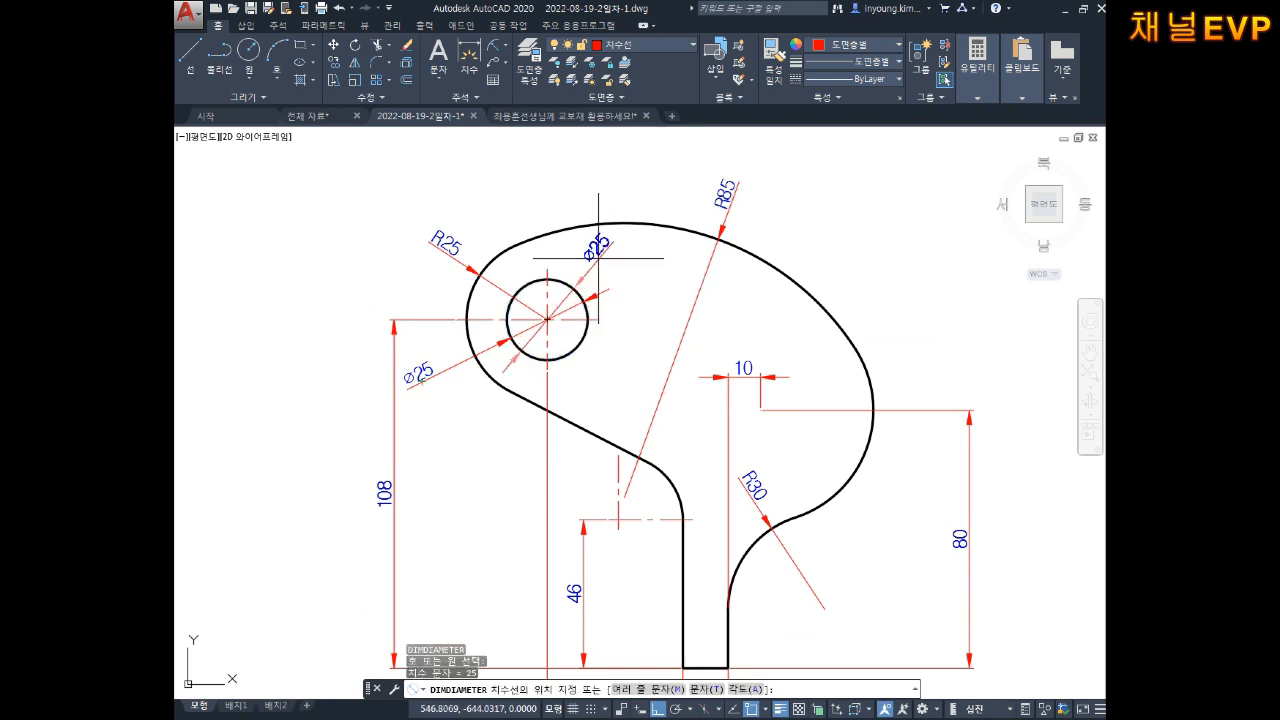
key(Escape)
key(Escape)
scroll(707, 264, down, 4)
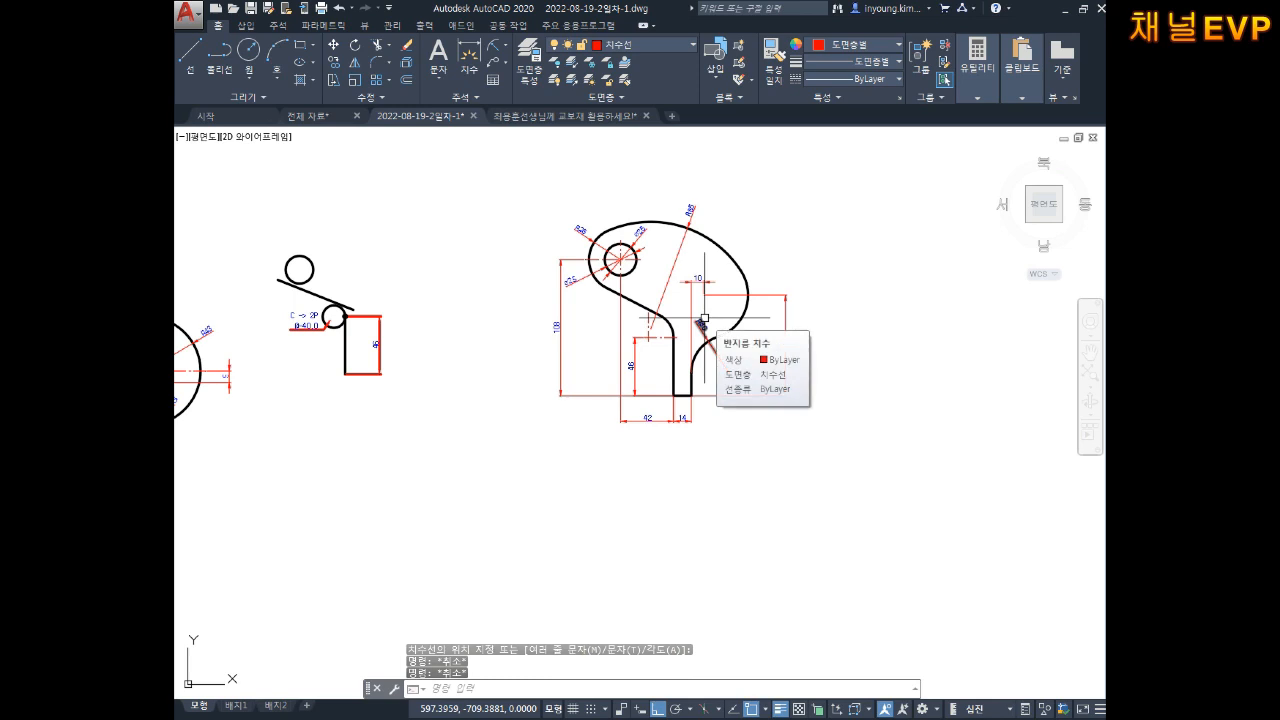
Step: Start a copy of the 4-2 label, window-selecting it after panning to the left-hand drawing
key(Escape)
scroll(721, 375, down, 2)
middle_drag(722, 388, 723, 423)
middle_drag(553, 355, 668, 359)
scroll(471, 363, up, 6)
text(ㄷo)
key(Return)
click(486, 261)
click(322, 388)
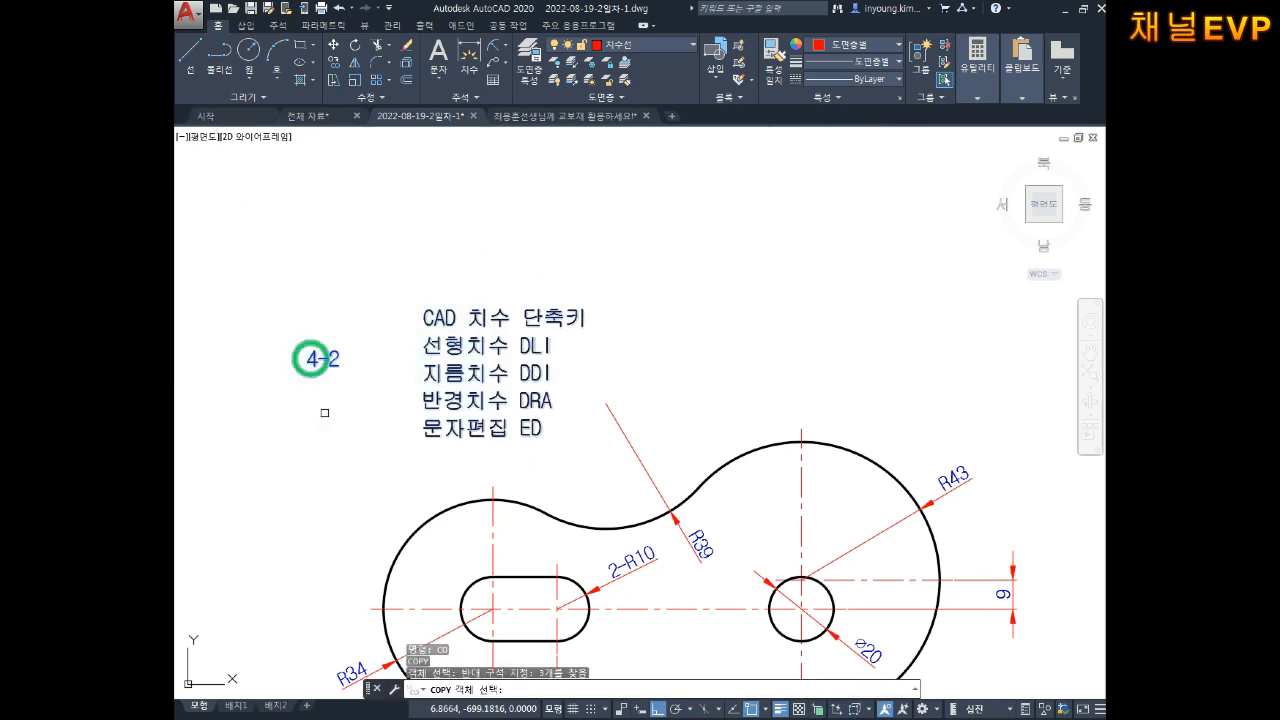
key(Return)
Step: Set a base point and drag the label copy toward the part drawing, then cancel it
click(405, 374)
scroll(535, 293, down, 2)
middle_drag(675, 269, 437, 269)
middle_drag(708, 173, 459, 380)
key(F8)
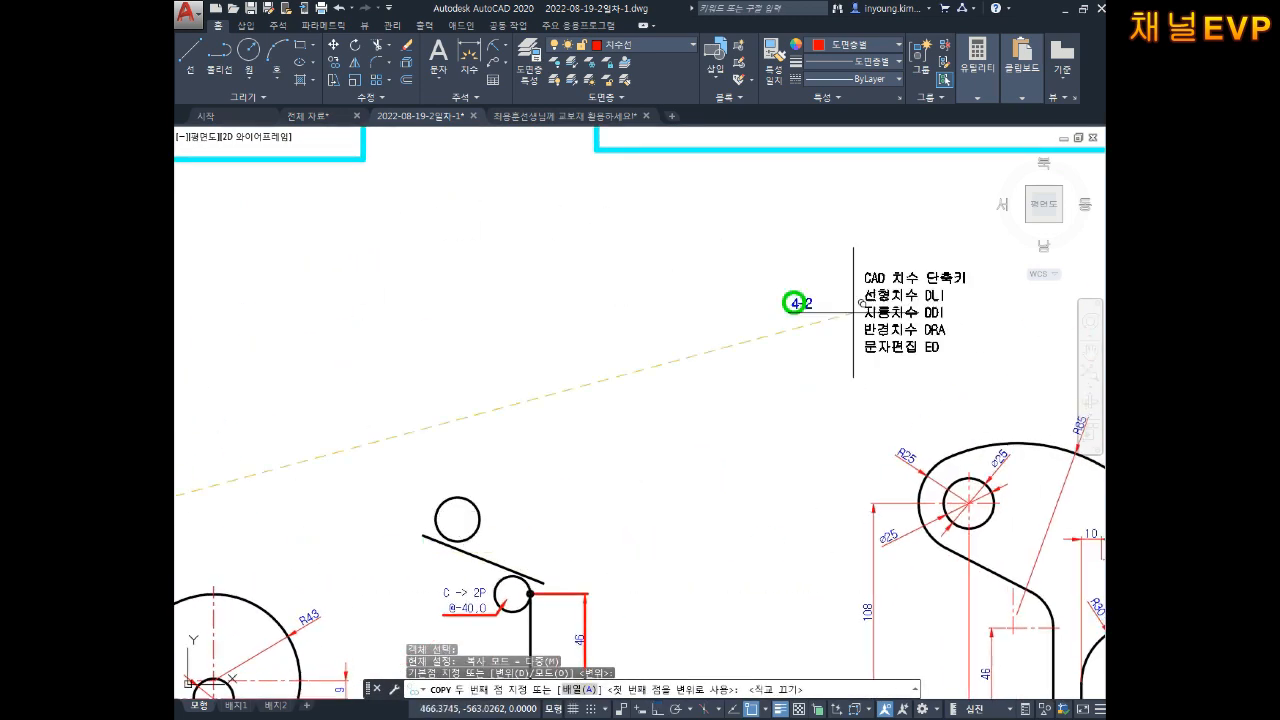
middle_drag(794, 303, 600, 246)
key(Escape)
key(Escape)
key(Escape)
Step: Edit the 4-2 label text so it reads 4-3
scroll(613, 333, up, 5)
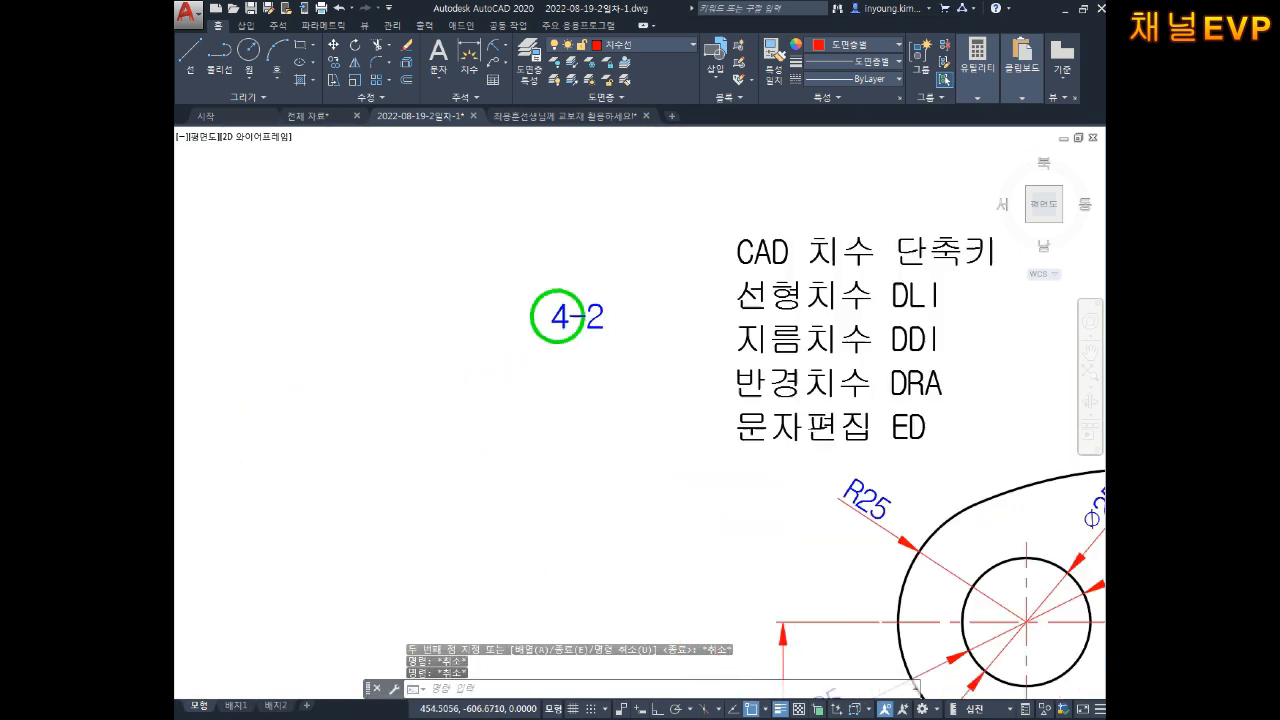
scroll(514, 303, up, 2)
double_click(514, 303)
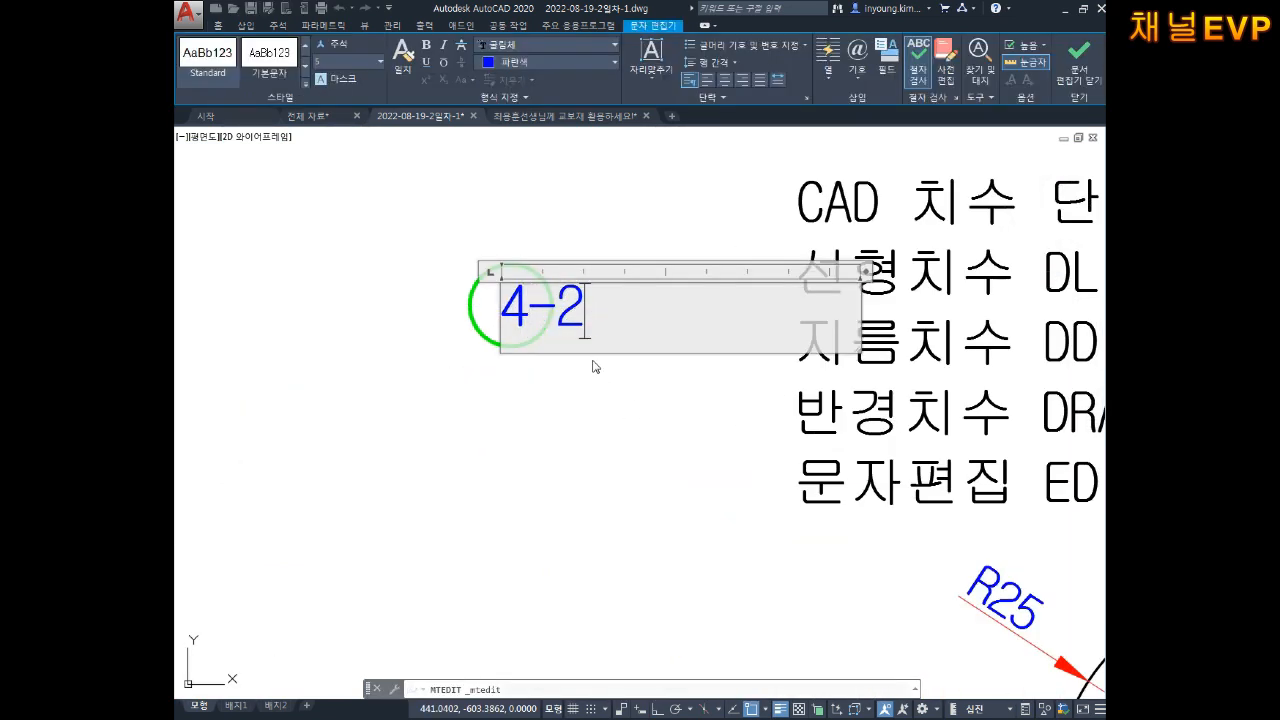
key(Escape)
key(Escape)
Step: Save the drawing with Ctrl+S
scroll(617, 471, down, 6)
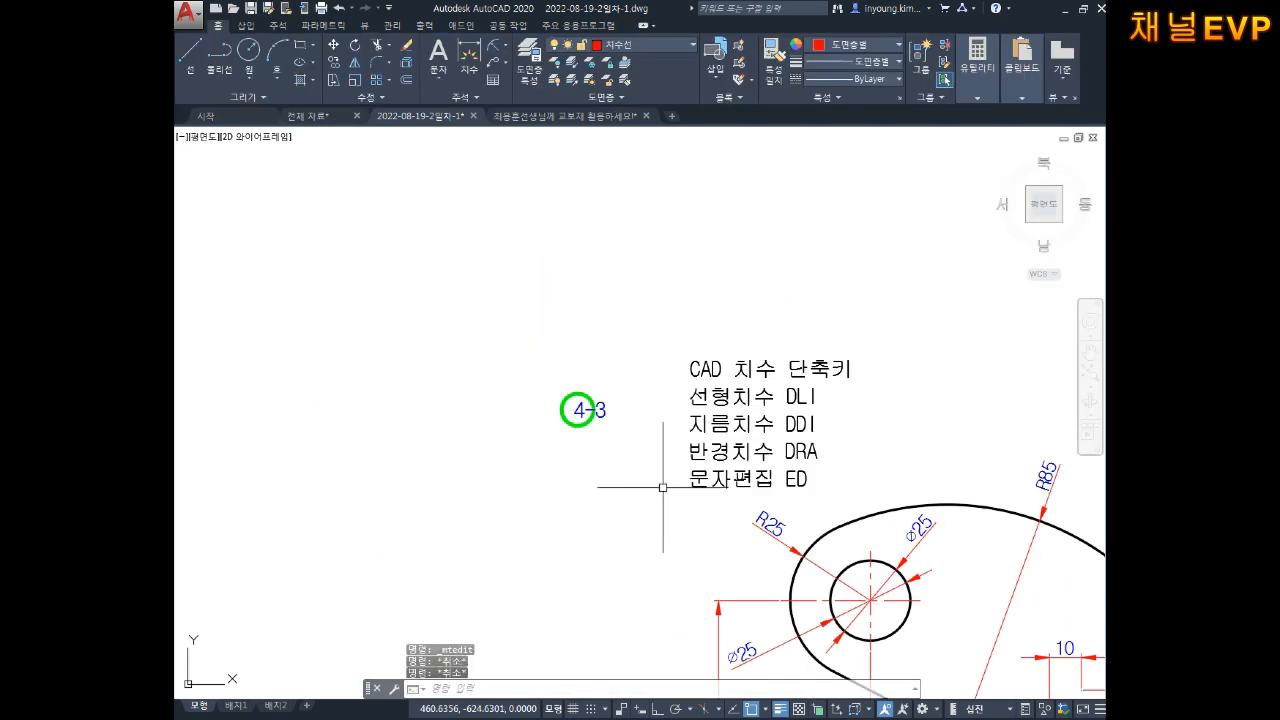
key(Escape)
scroll(678, 470, up, 2)
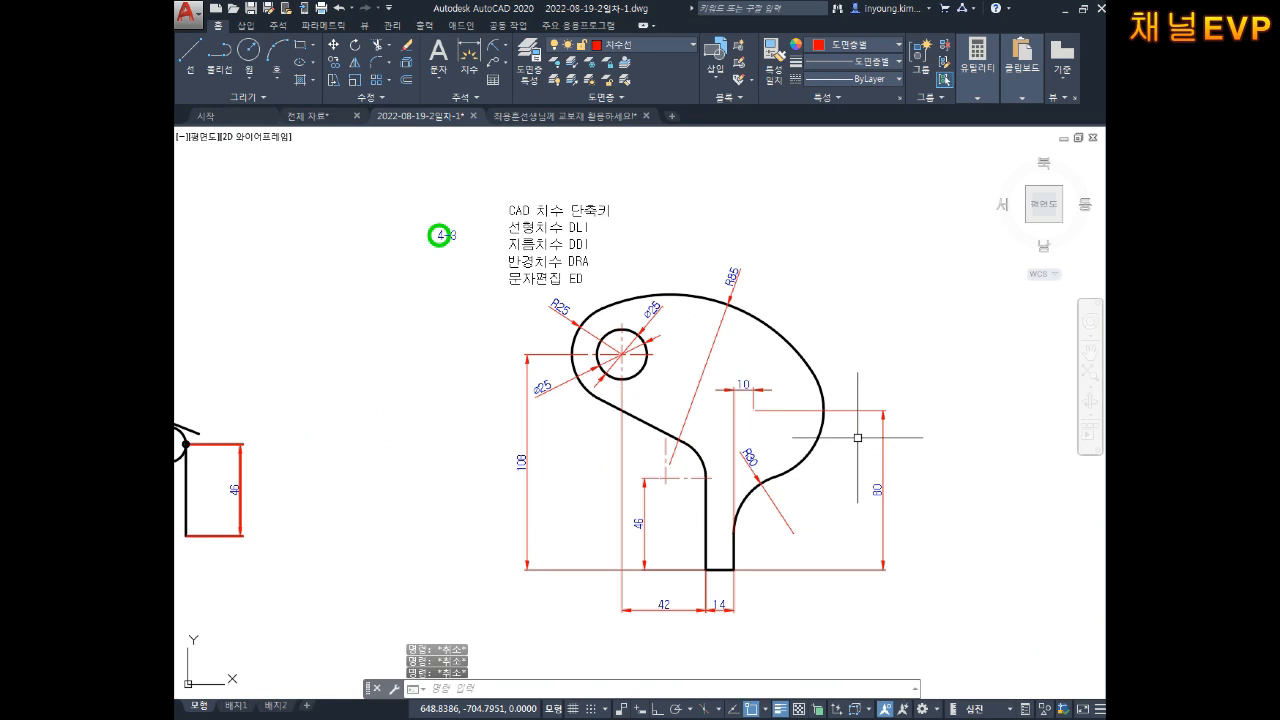
key(ctrl+s)
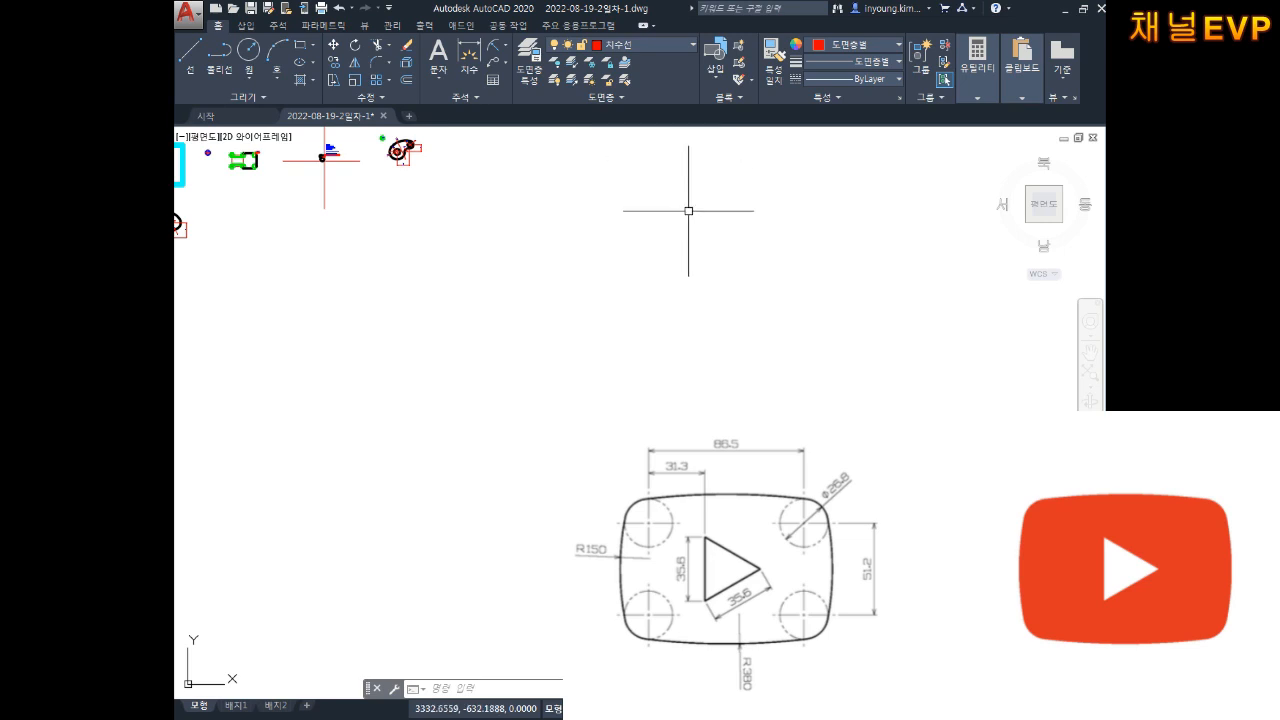
Step: Make 가상선 the current layer and draw an 86.5 by 51.2 rectangle with RECTANG
click(639, 47)
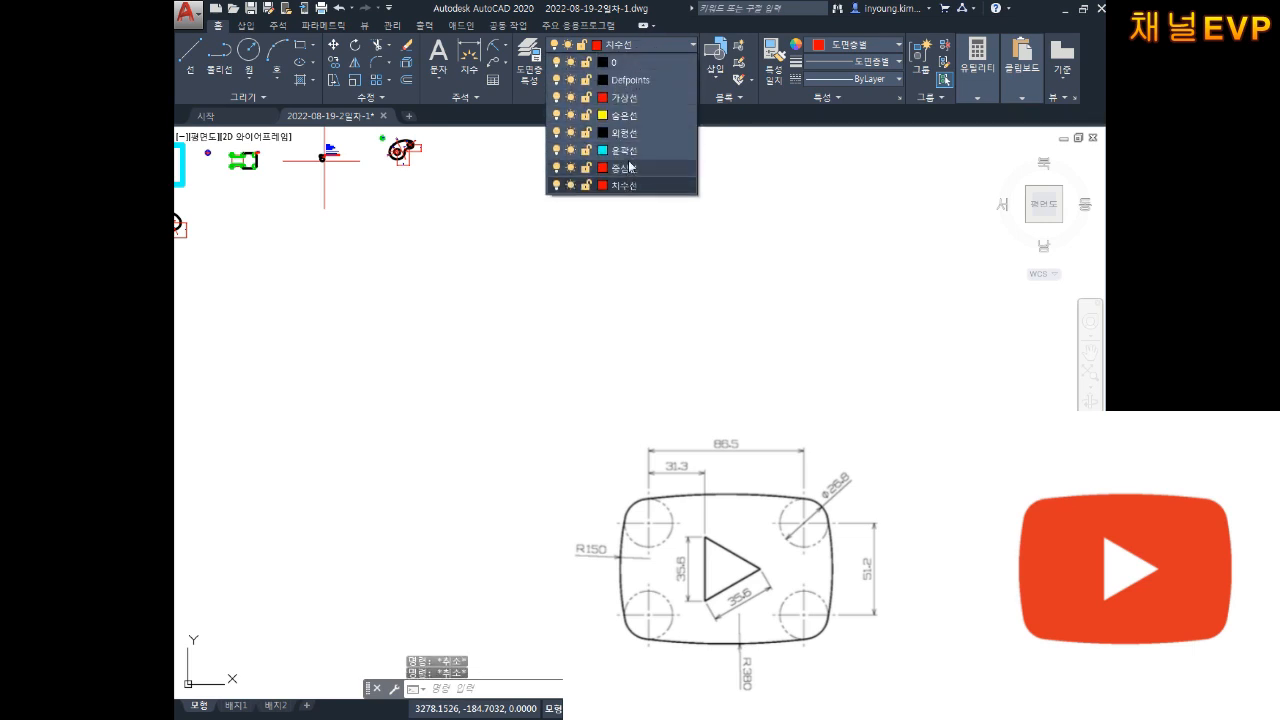
click(630, 97)
text(rec)
key(Return)
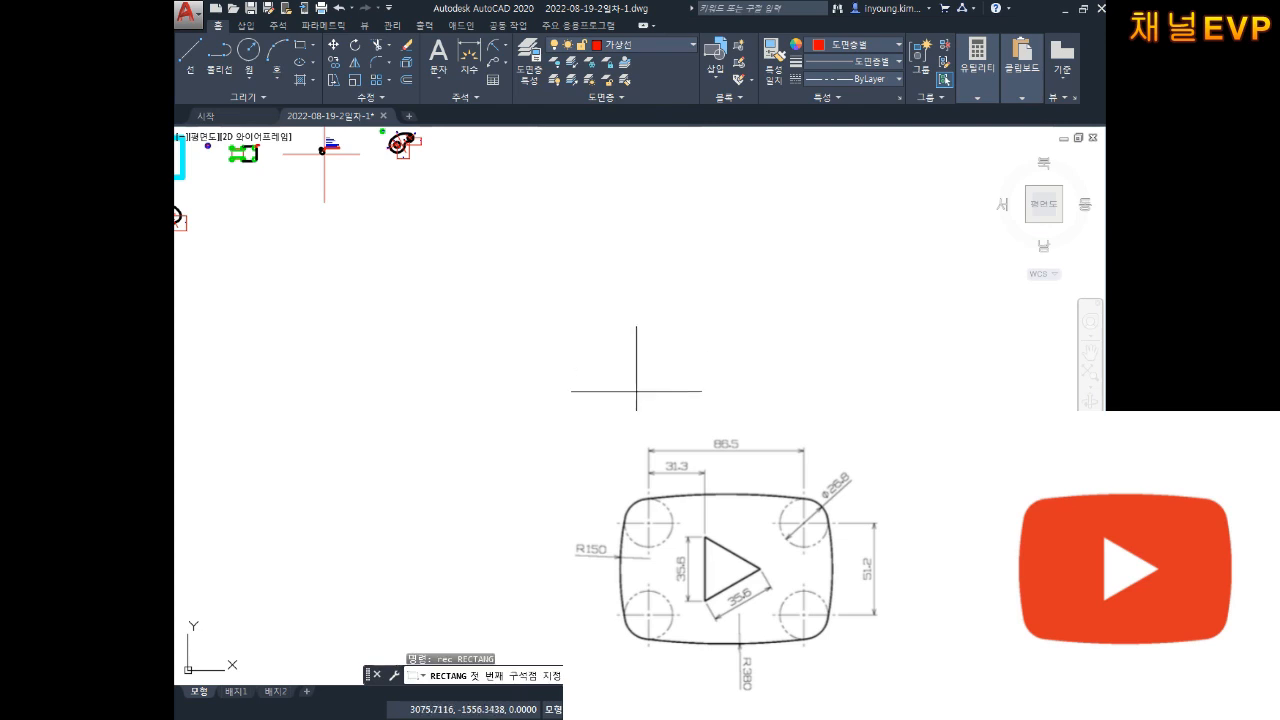
click(507, 439)
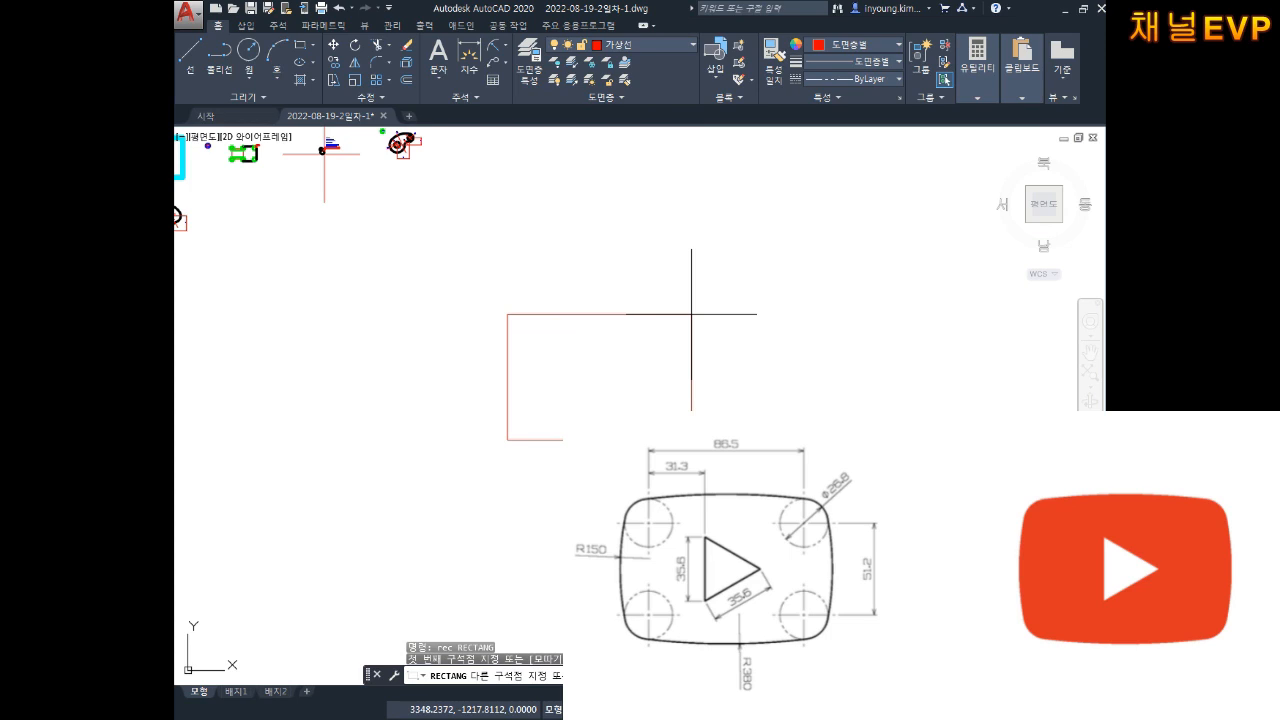
text(@86.5,51.2)
key(Return)
key(Escape)
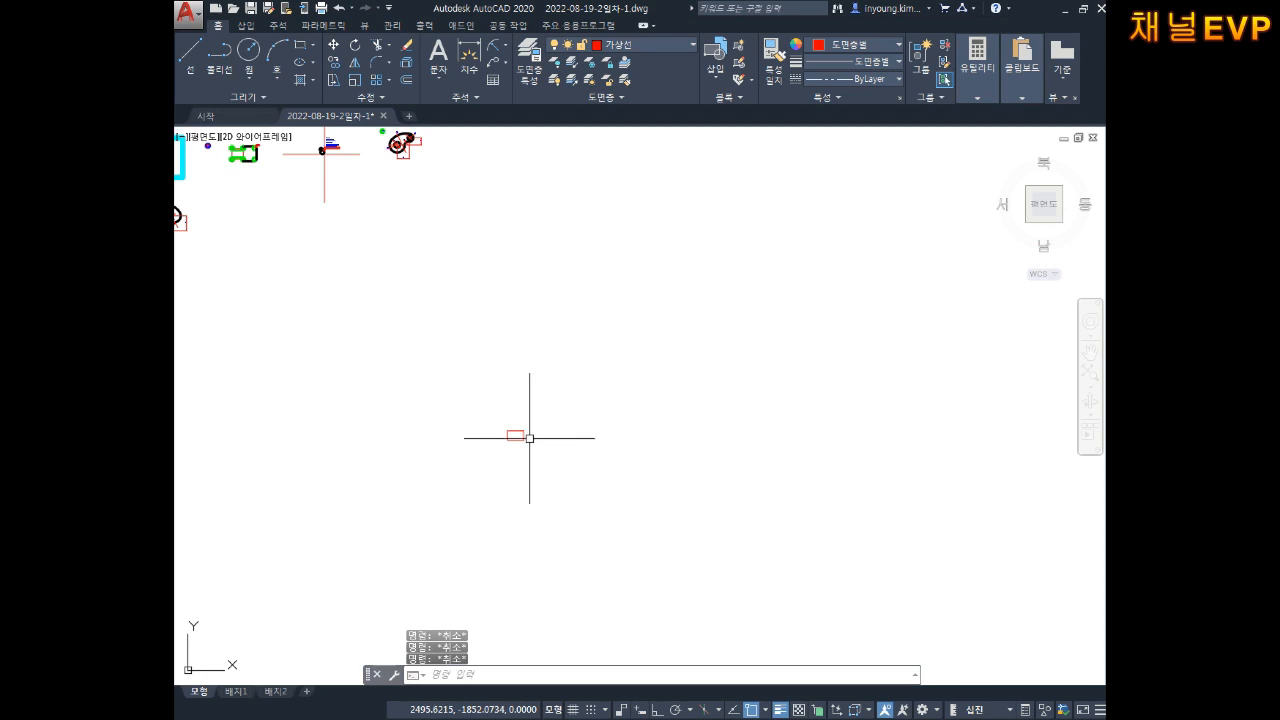
scroll(531, 433, up, 15)
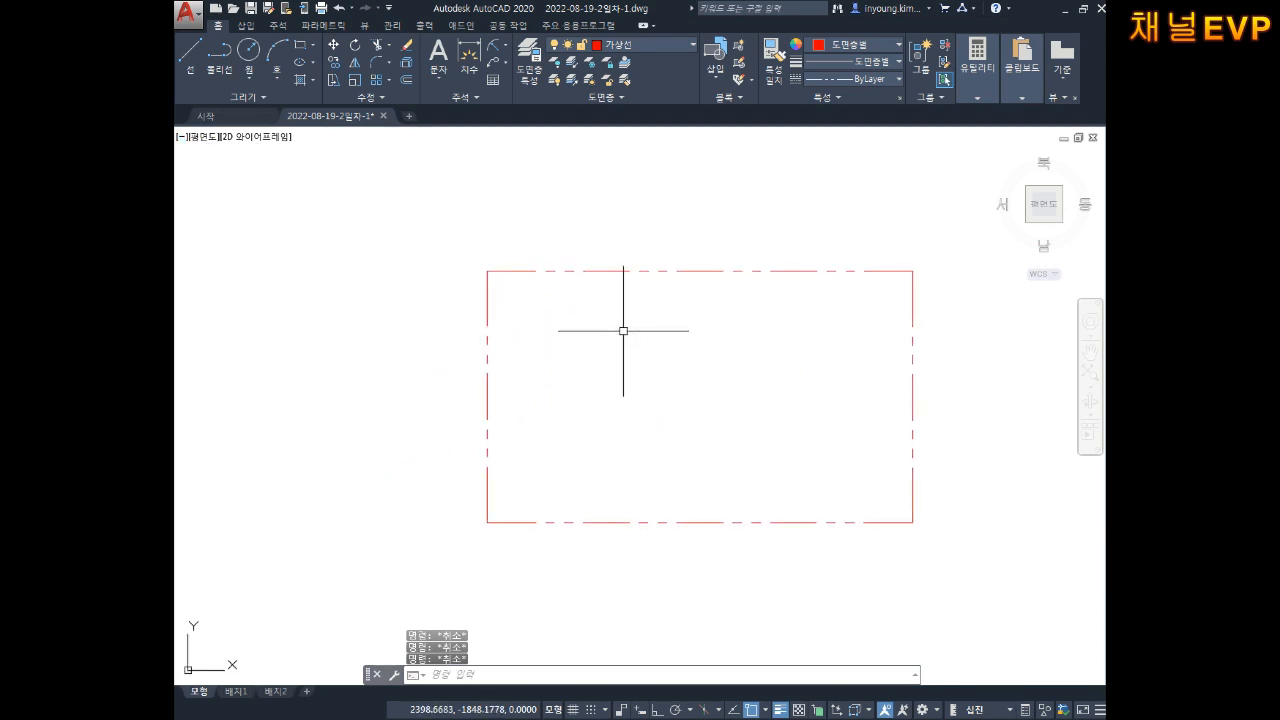
Step: Dimension the rectangle's bottom edge as 86,5, placed below it
text(dli)
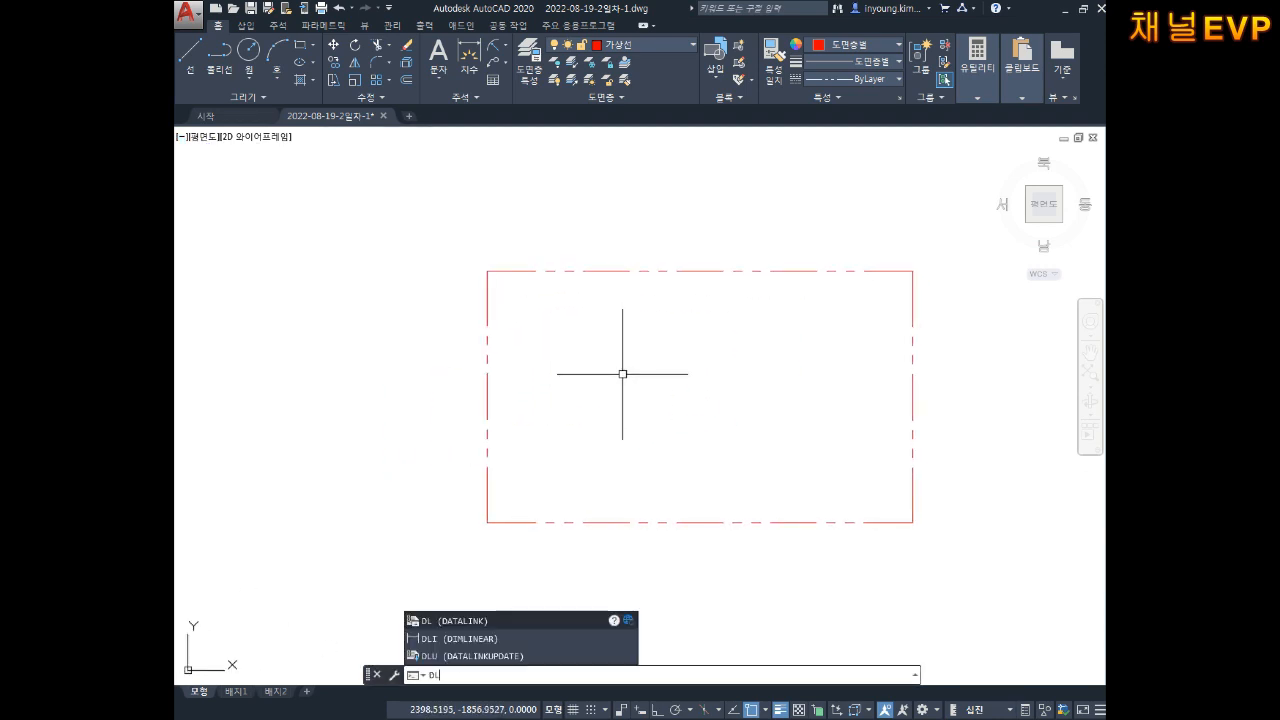
key(Return)
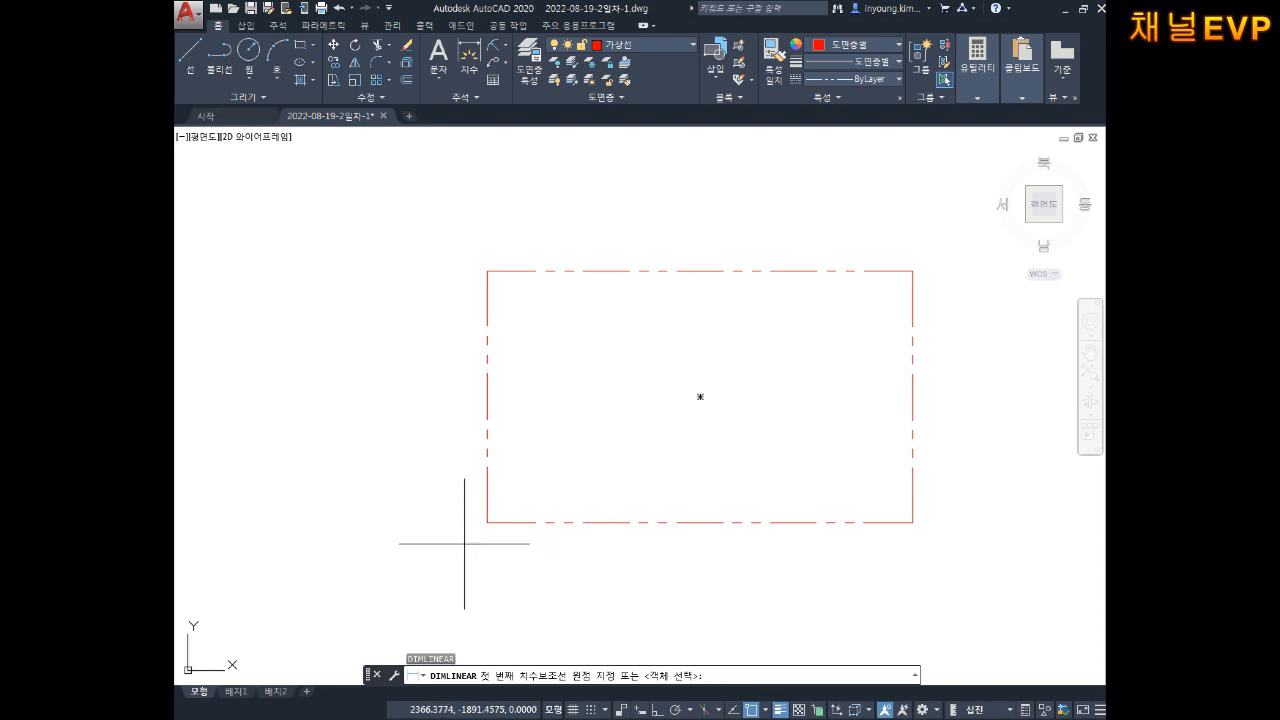
click(487, 522)
click(912, 522)
click(842, 598)
middle_drag(842, 591, 778, 561)
Step: Dimension the rectangle's right edge as 51,2, placed to its right
key(Return)
click(849, 241)
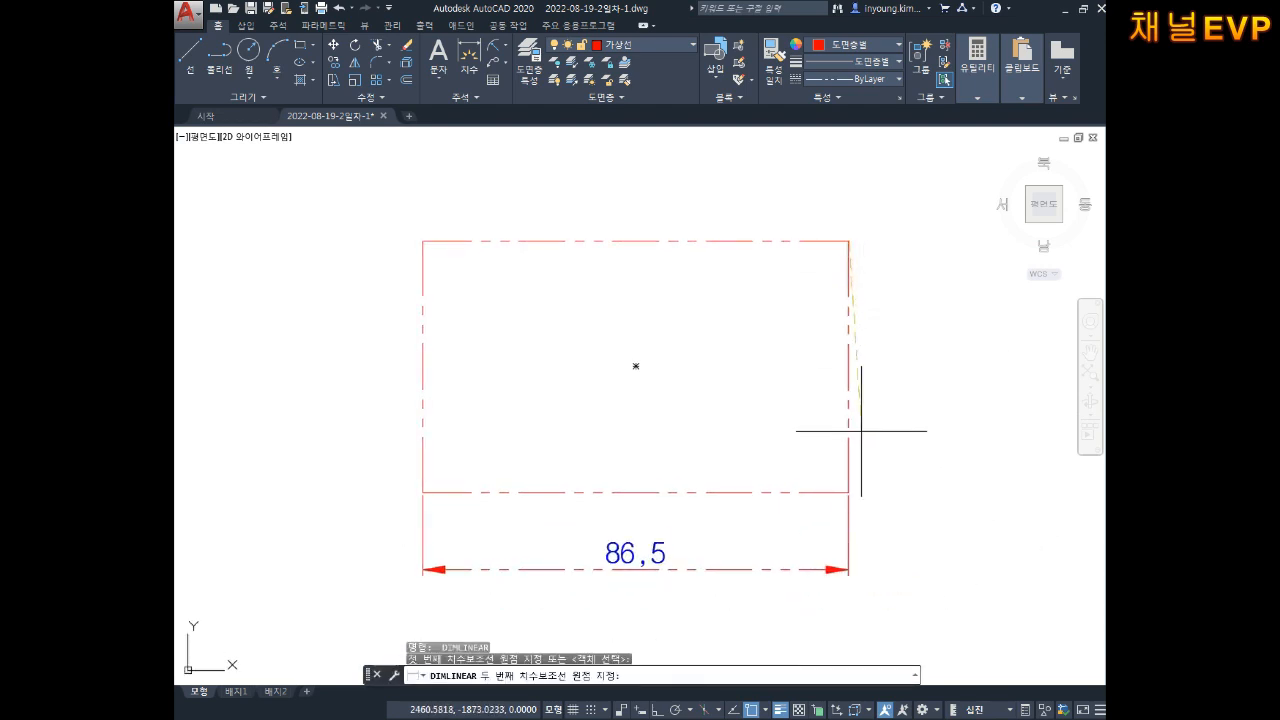
click(849, 481)
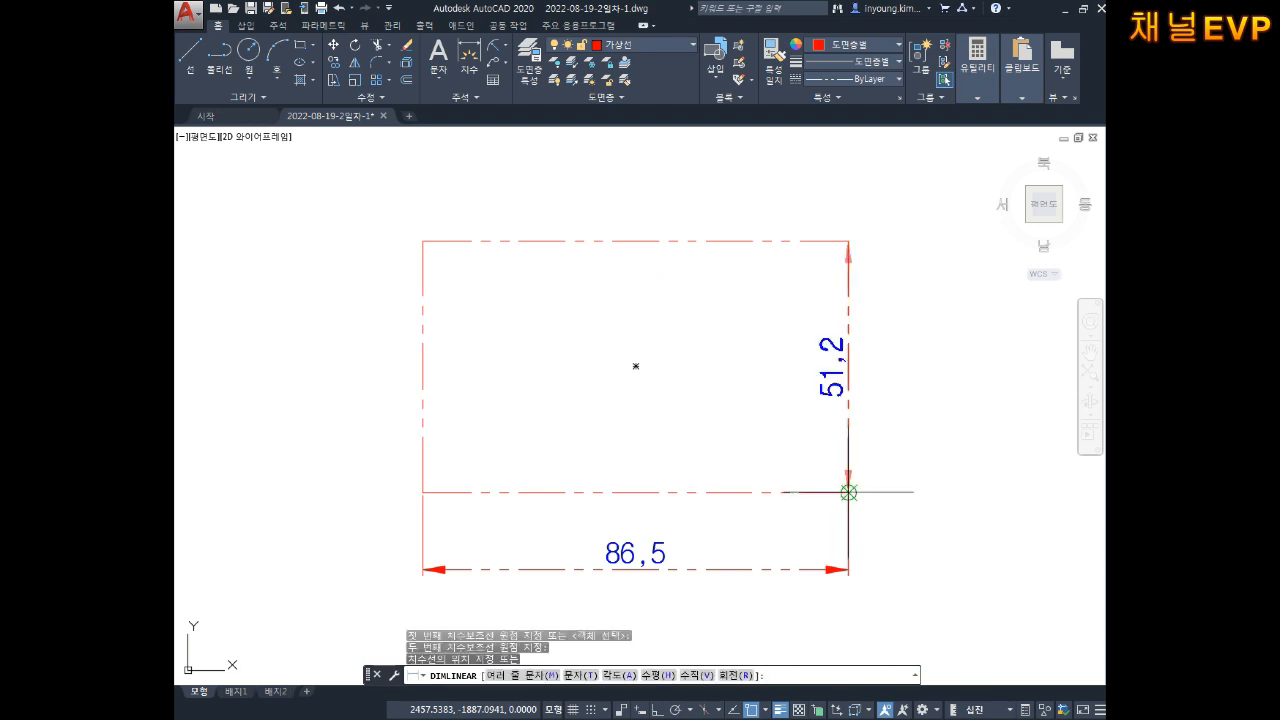
click(963, 404)
key(Escape)
key(Escape)
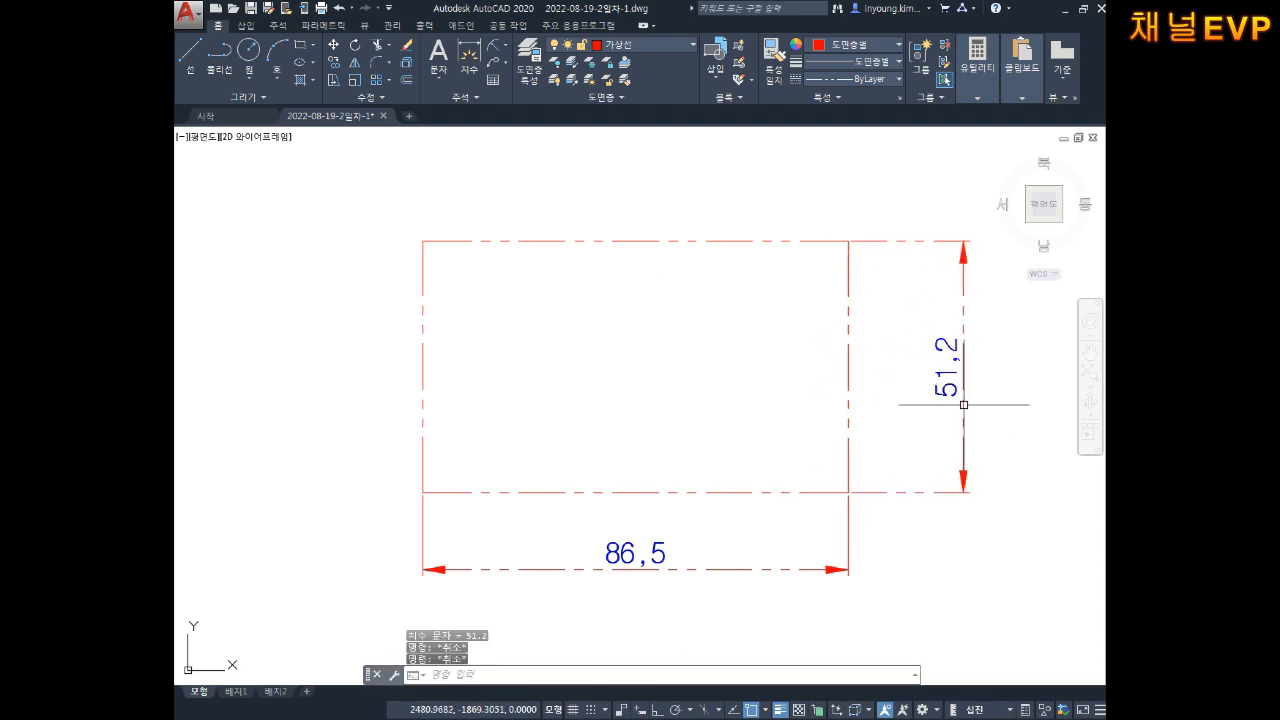
key(Escape)
middle_drag(826, 437, 824, 462)
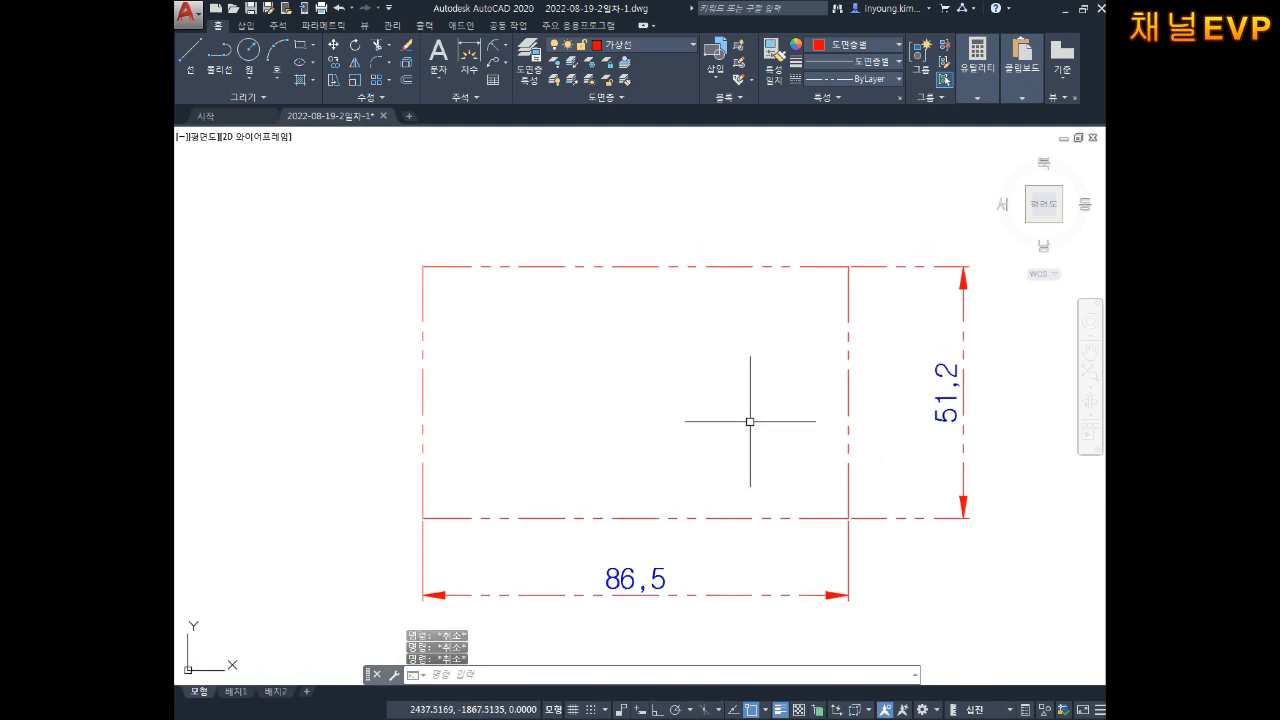
Step: Draw horizontal and vertical centre lines between the midpoints of the rectangle's opposite edges
text(l)
key(Return)
click(423, 392)
click(848, 392)
key(Return)
key(Return)
click(636, 267)
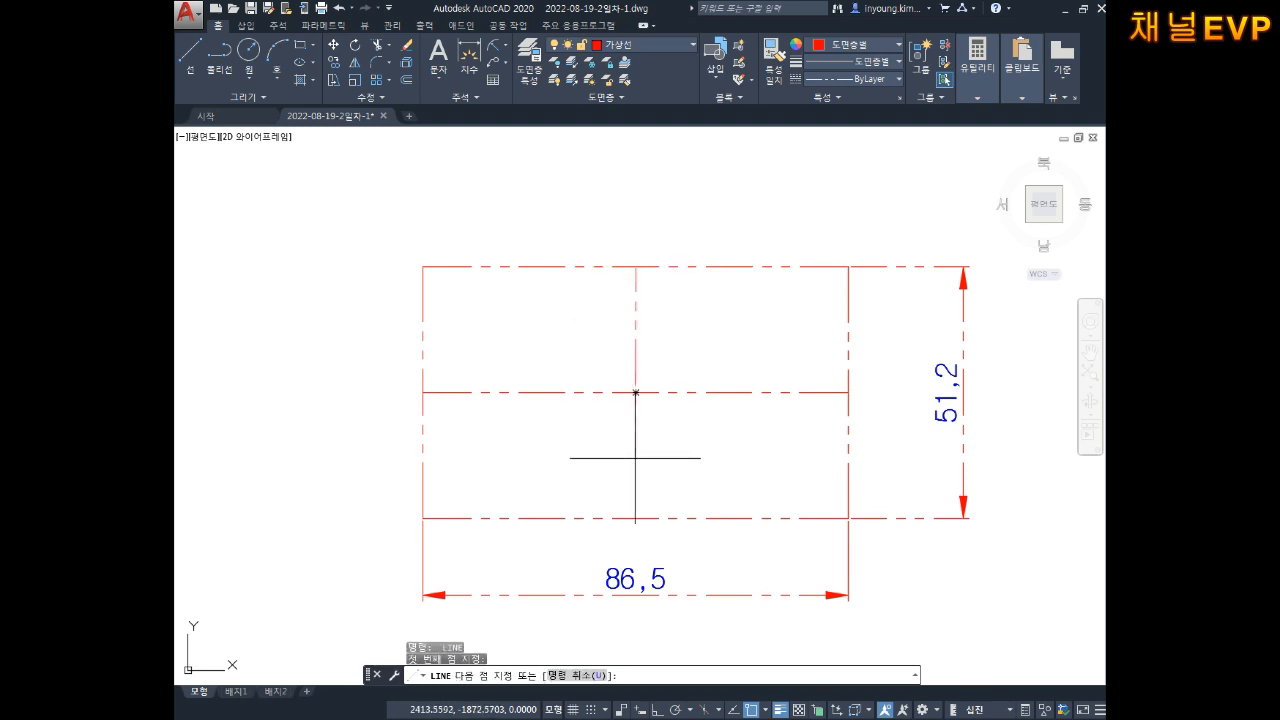
click(636, 518)
key(Escape)
key(Escape)
key(Escape)
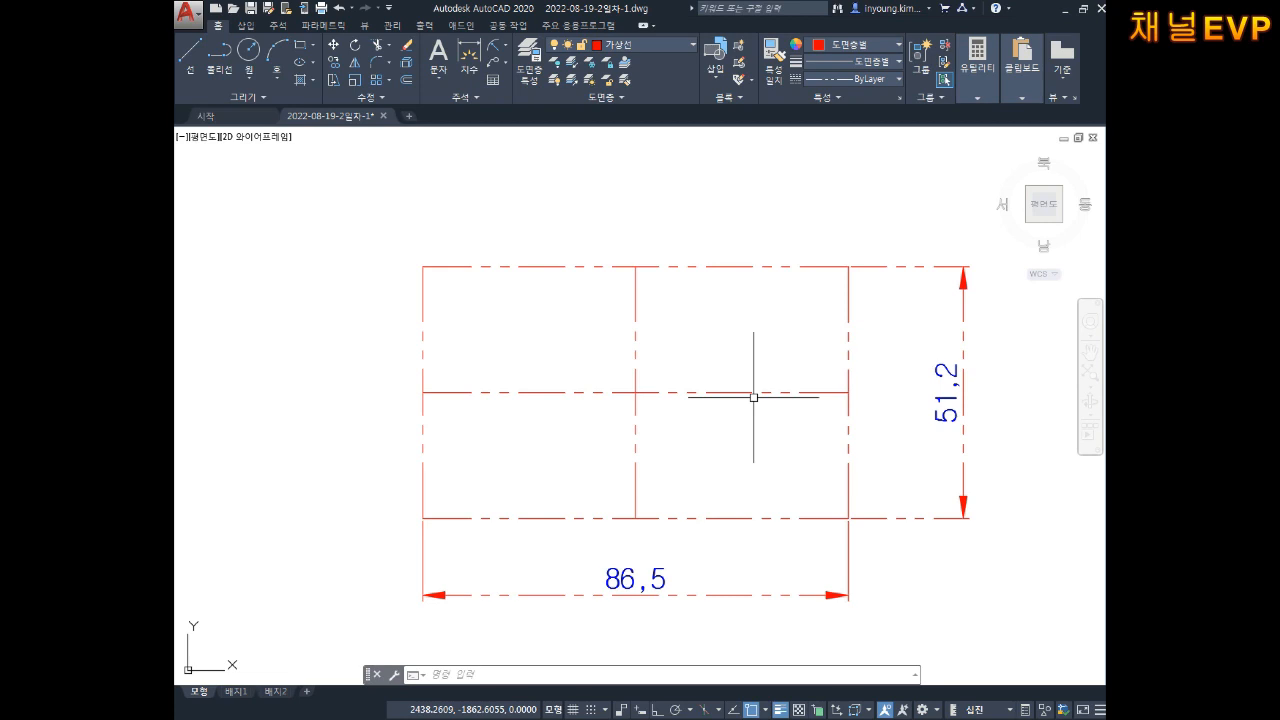
middle_drag(395, 253, 446, 285)
key(Escape)
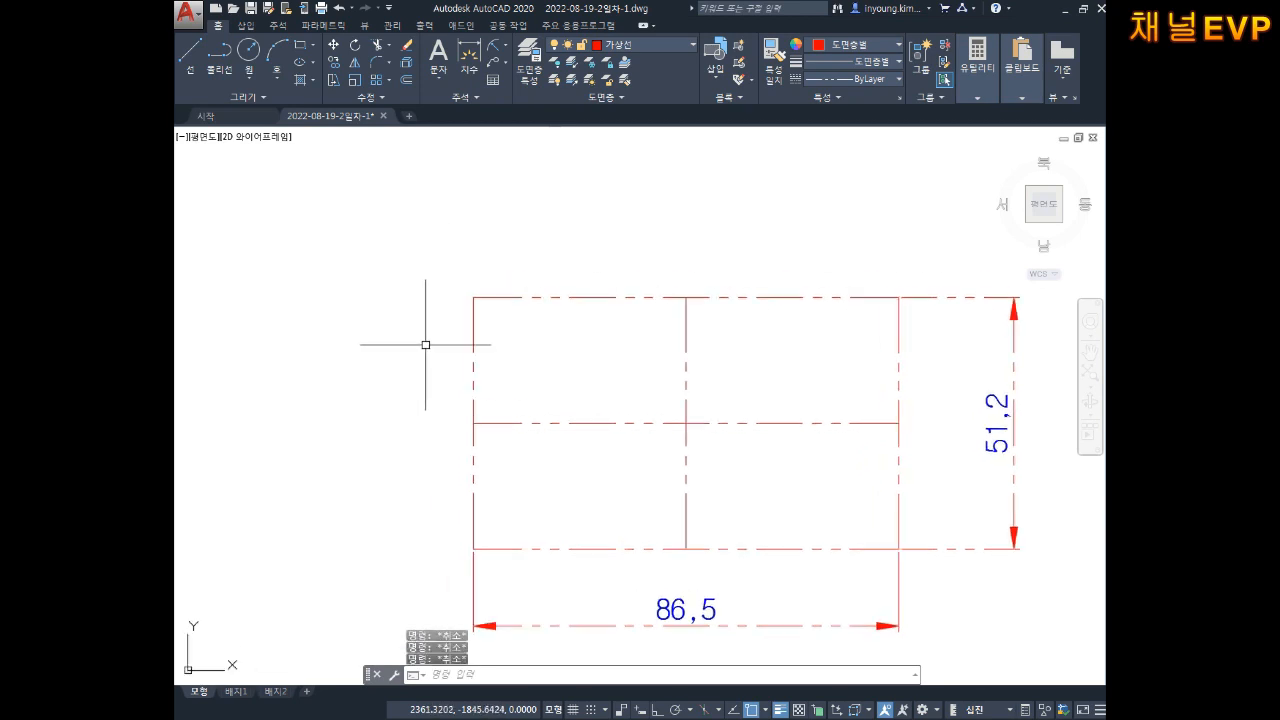
Step: Draw a 26.8-diameter circle centred on the rectangle's top-left corner
text(c)
key(Return)
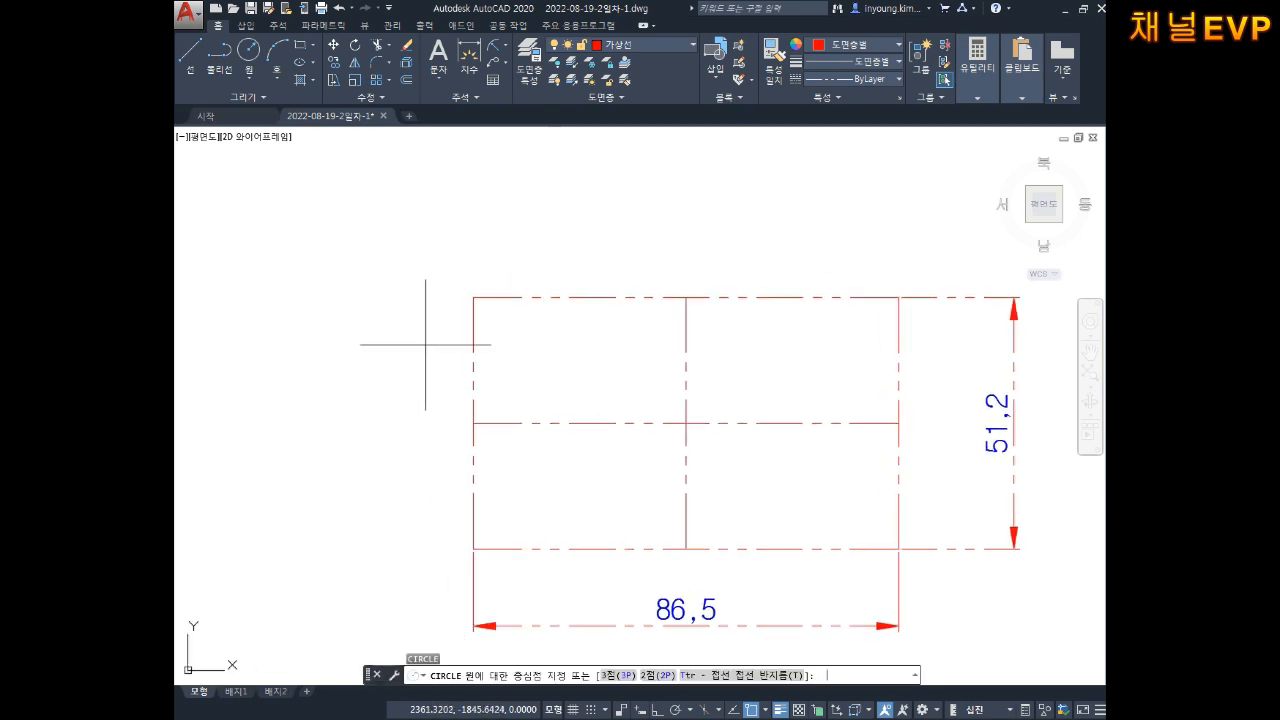
click(474, 297)
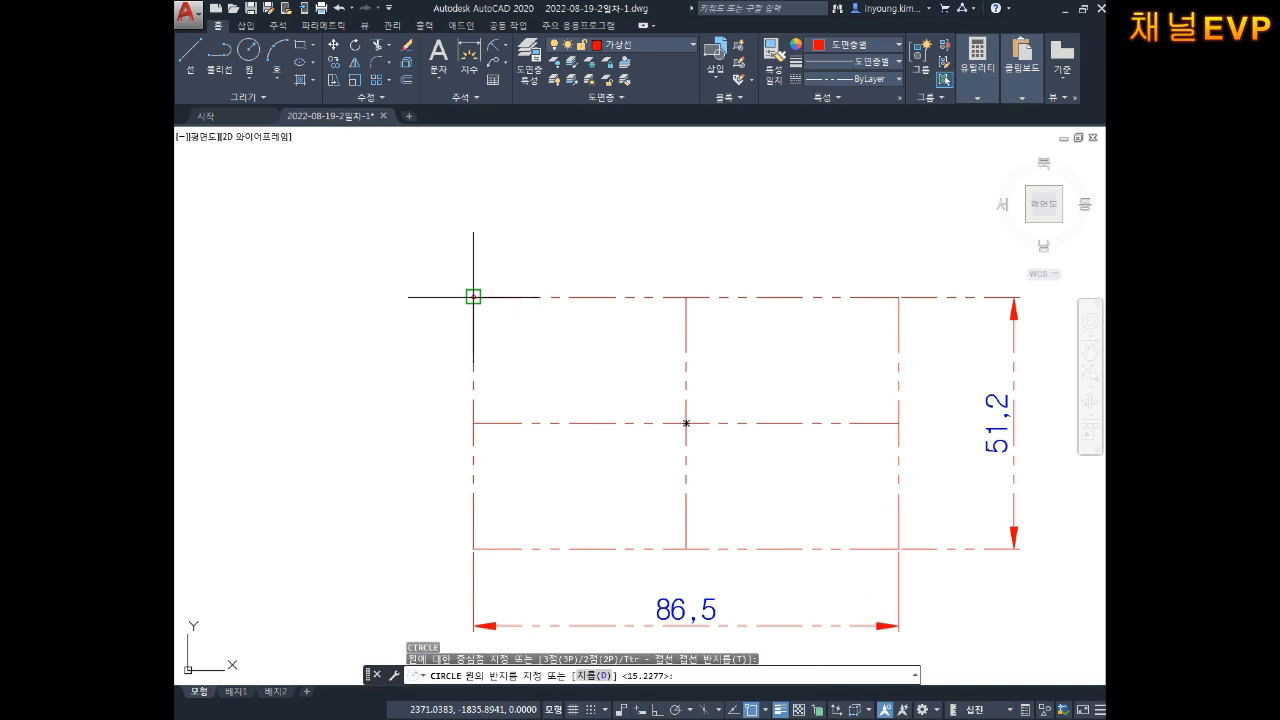
text(d)
key(Return)
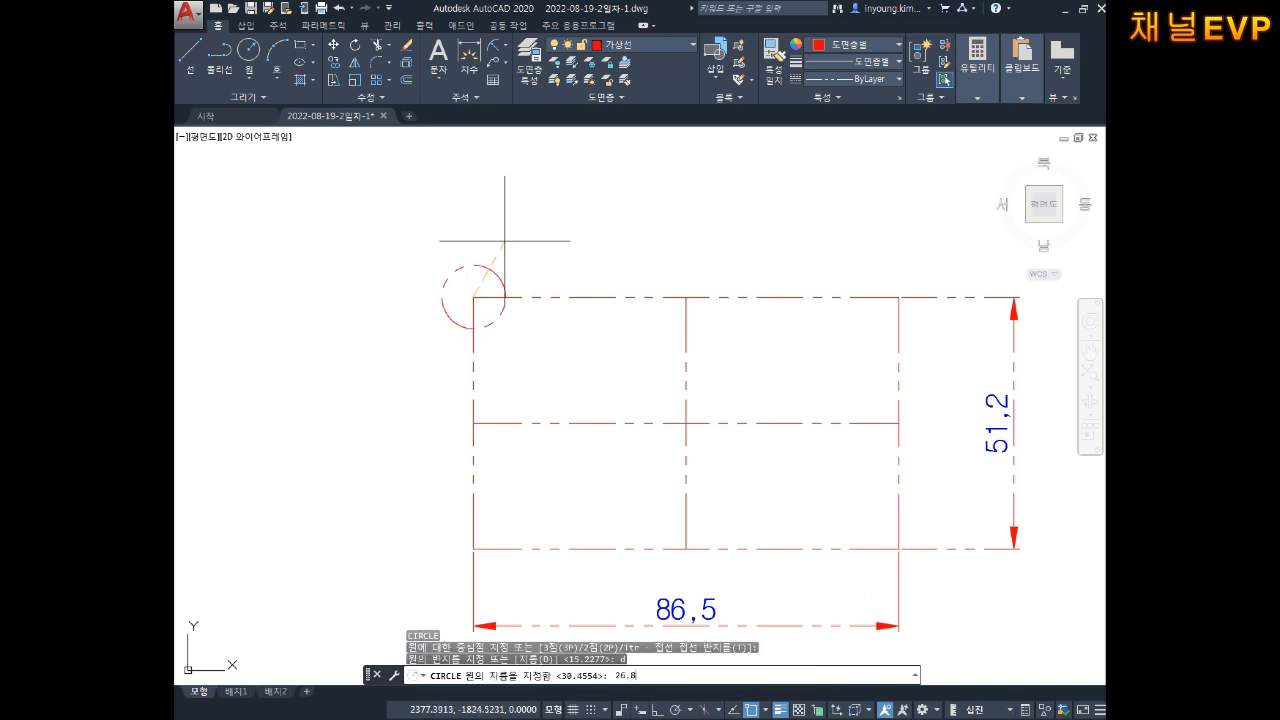
key(Return)
key(Escape)
key(Escape)
key(Escape)
Step: Move the corner circle onto the solid outline layer 외형선
click(598, 198)
click(468, 238)
click(628, 49)
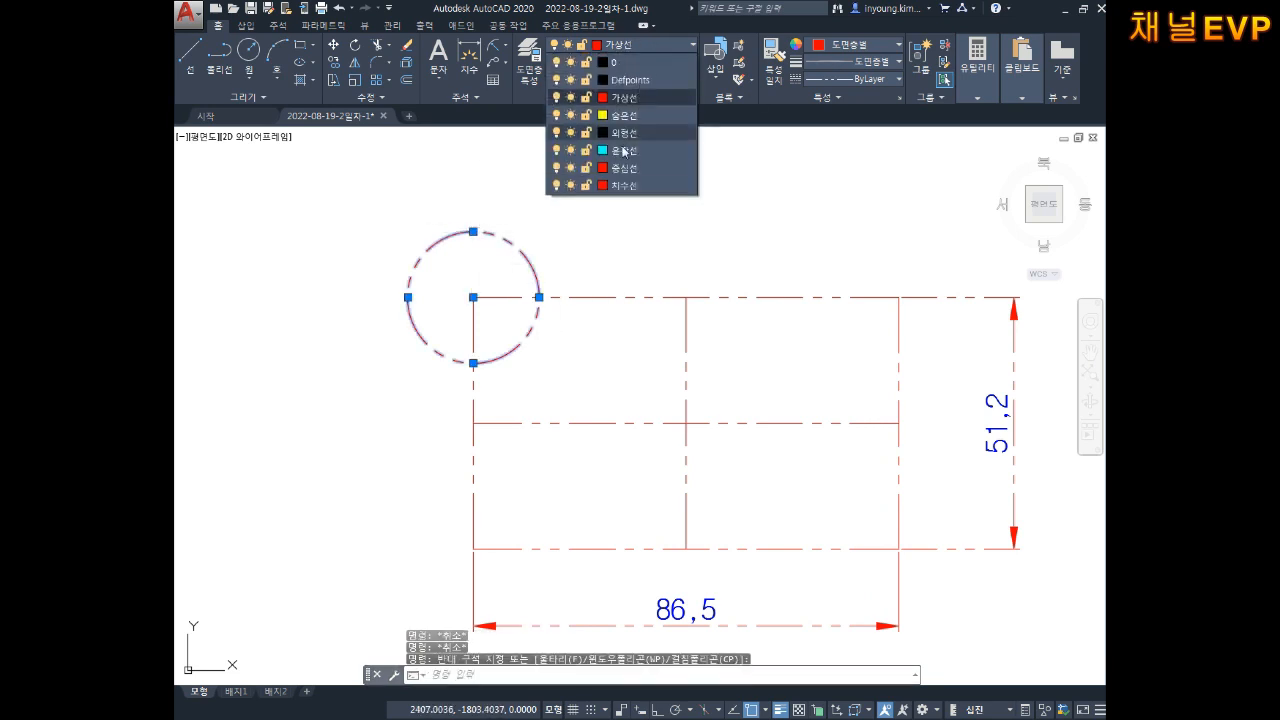
click(629, 134)
key(Escape)
key(Escape)
middle_drag(547, 208, 568, 208)
key(Escape)
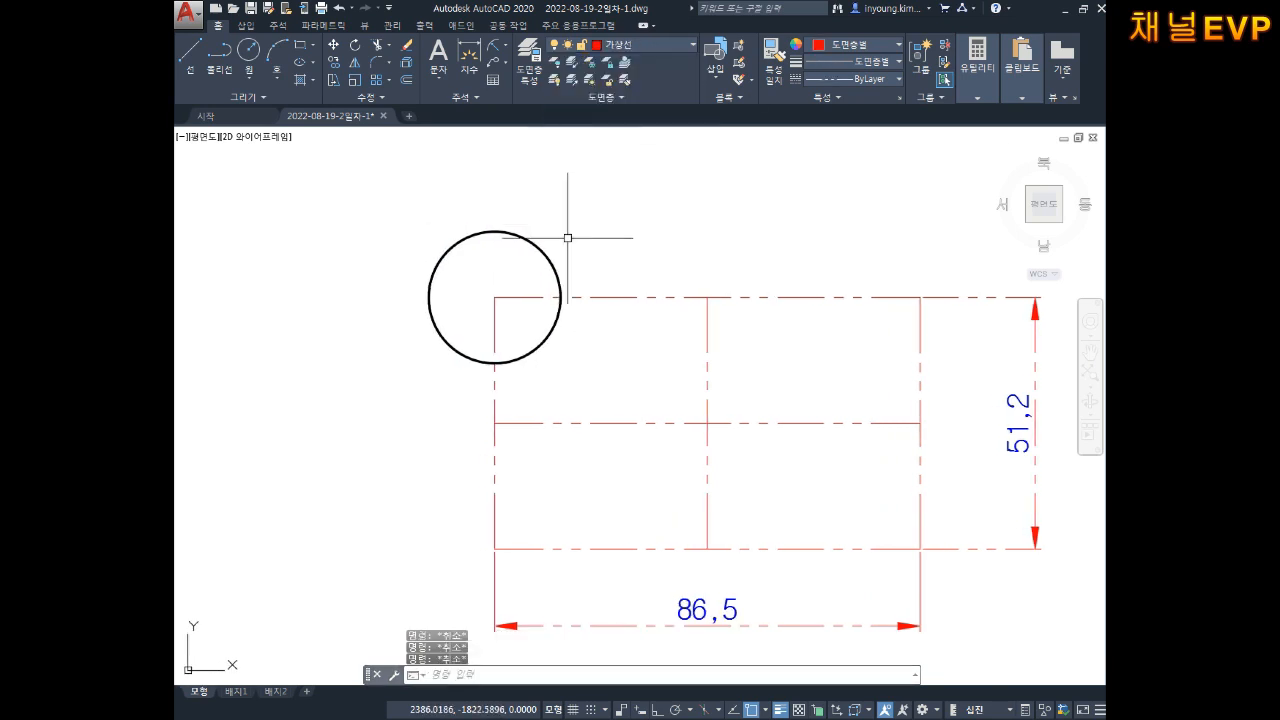
Step: Add a ⌀26,8 diameter dimension beside the corner circle with DDI
text(ddi)
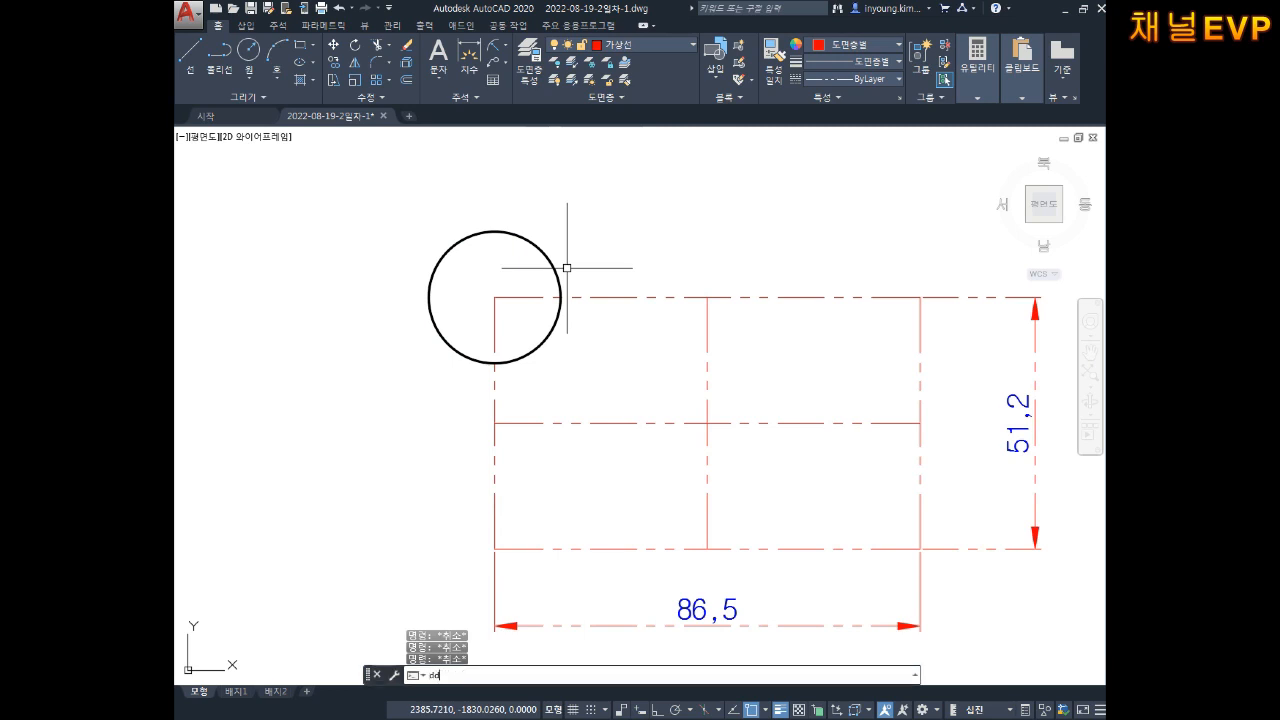
key(Return)
click(429, 306)
click(390, 345)
click(357, 275)
key(Escape)
key(Escape)
Step: Make 외형선 current and move the ⌀26,8 dimension to the 중심선 layer
click(631, 47)
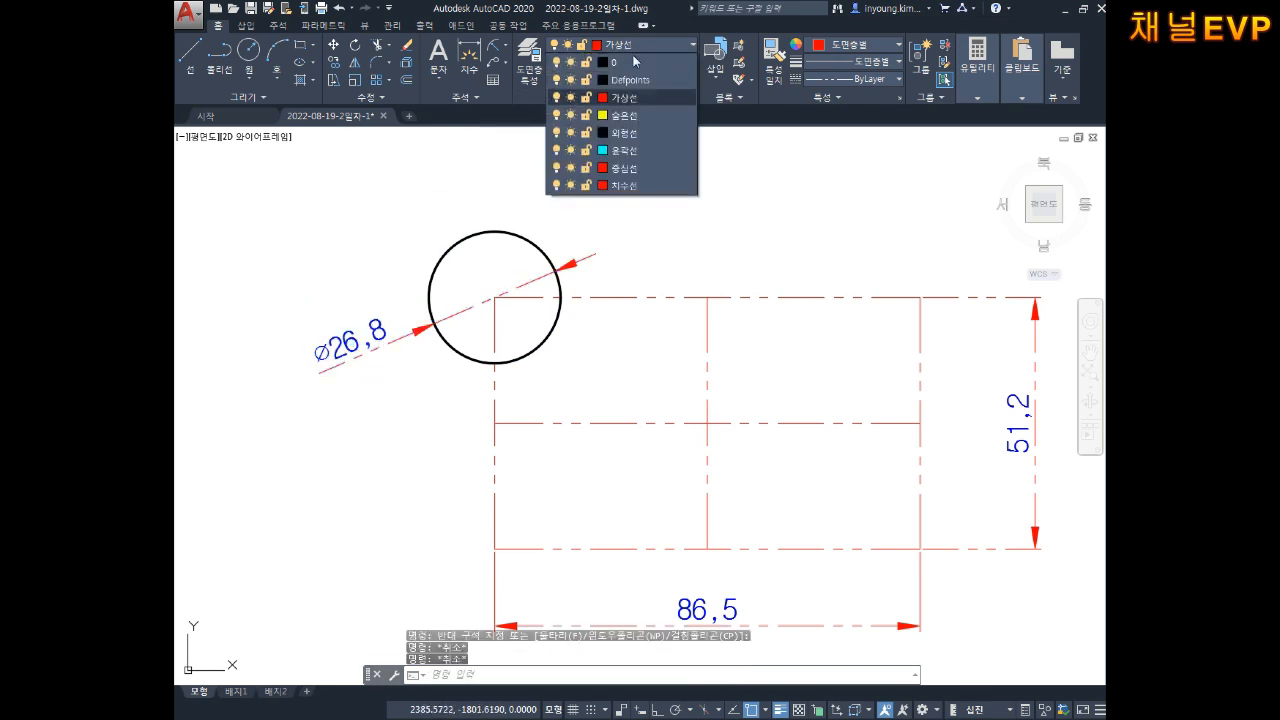
click(629, 134)
click(343, 357)
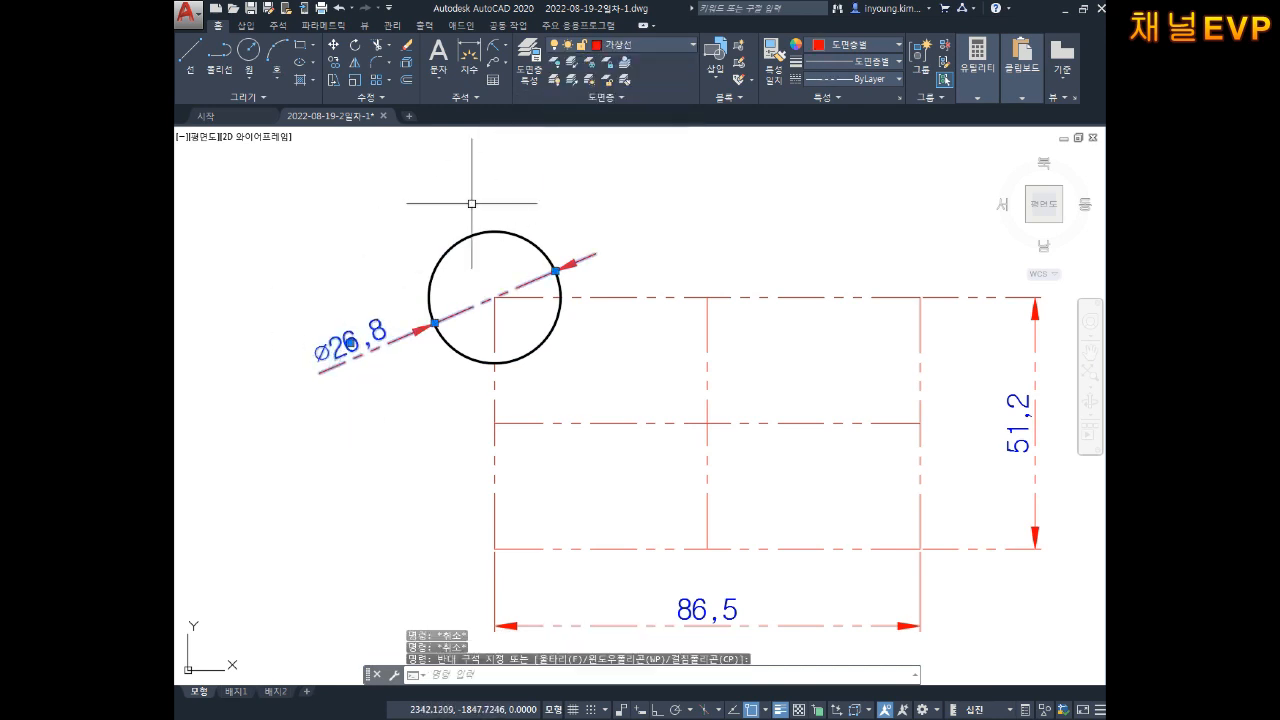
click(635, 44)
click(617, 171)
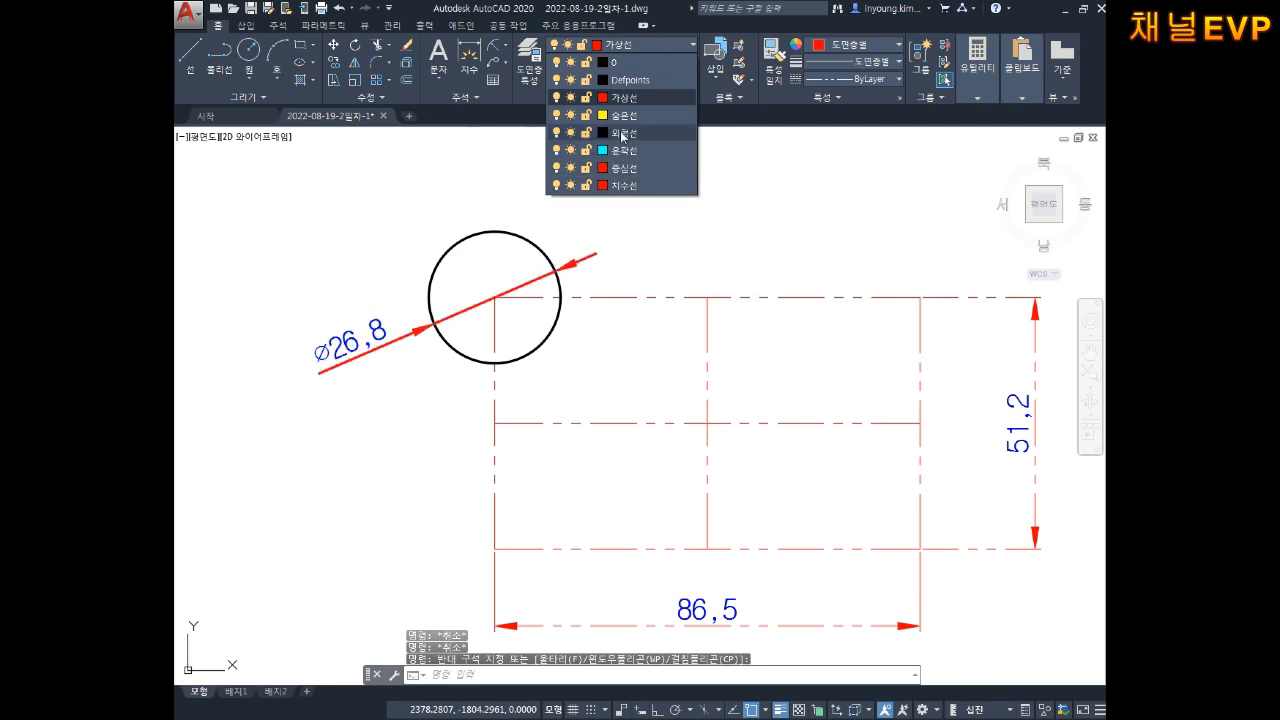
key(Escape)
middle_drag(731, 266, 681, 225)
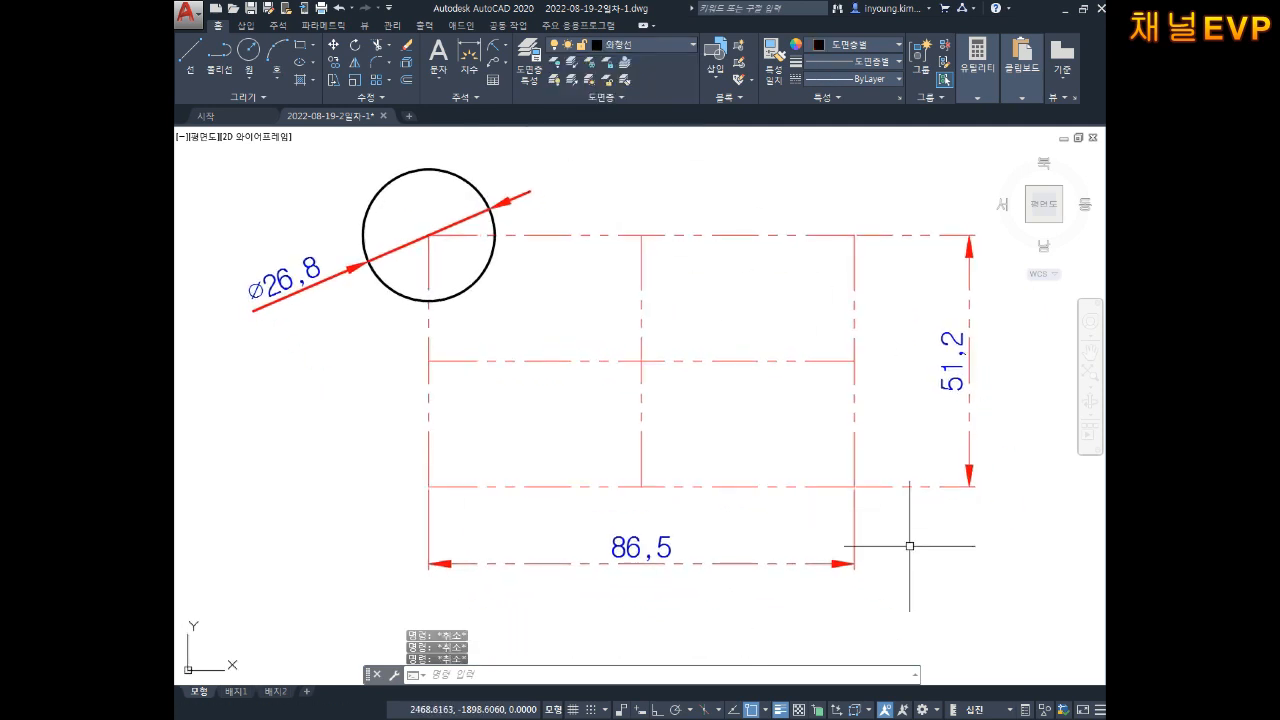
Step: Move the 51,2 and 86,5 dimensions to the 중심선 layer and check the result
click(1046, 406)
click(914, 531)
click(912, 533)
click(799, 586)
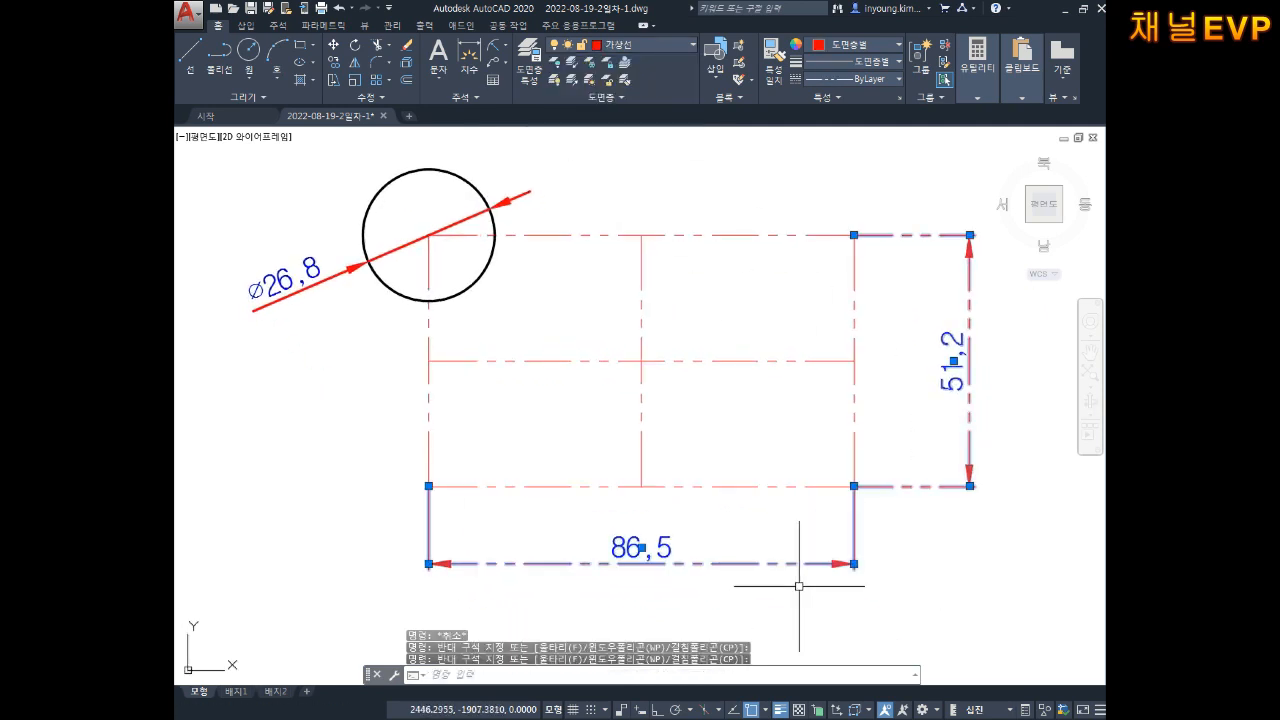
click(621, 44)
click(617, 171)
key(Escape)
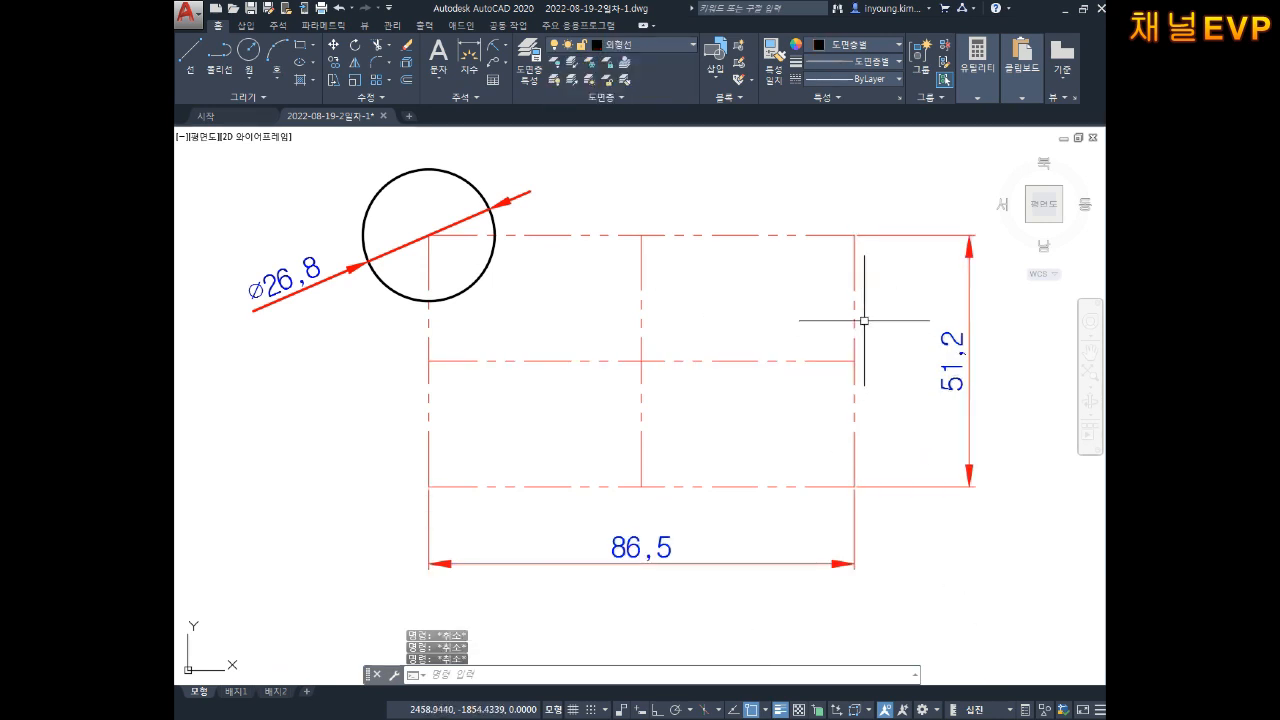
middle_drag(937, 334, 885, 330)
click(957, 334)
click(873, 446)
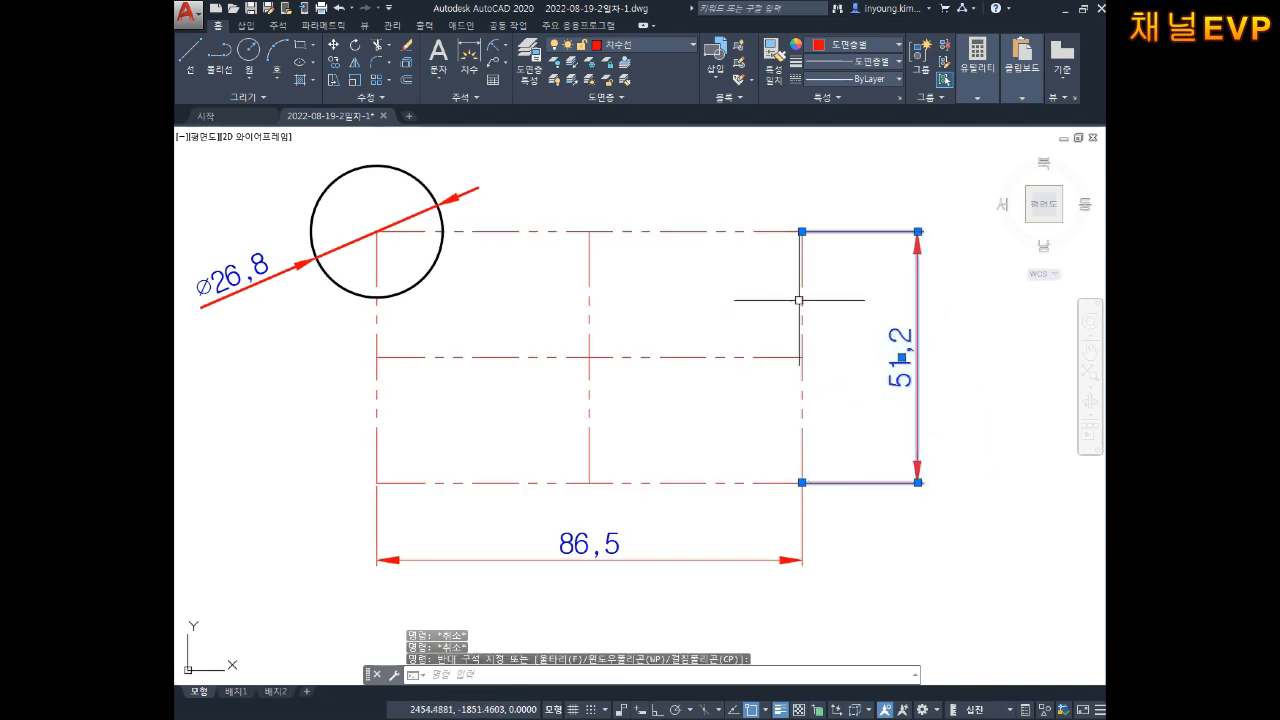
Step: Draw a test circle at the rectangle's corner, then delete it
key(Escape)
key(Escape)
scroll(800, 215, up, 5)
middle_drag(922, 390, 751, 286)
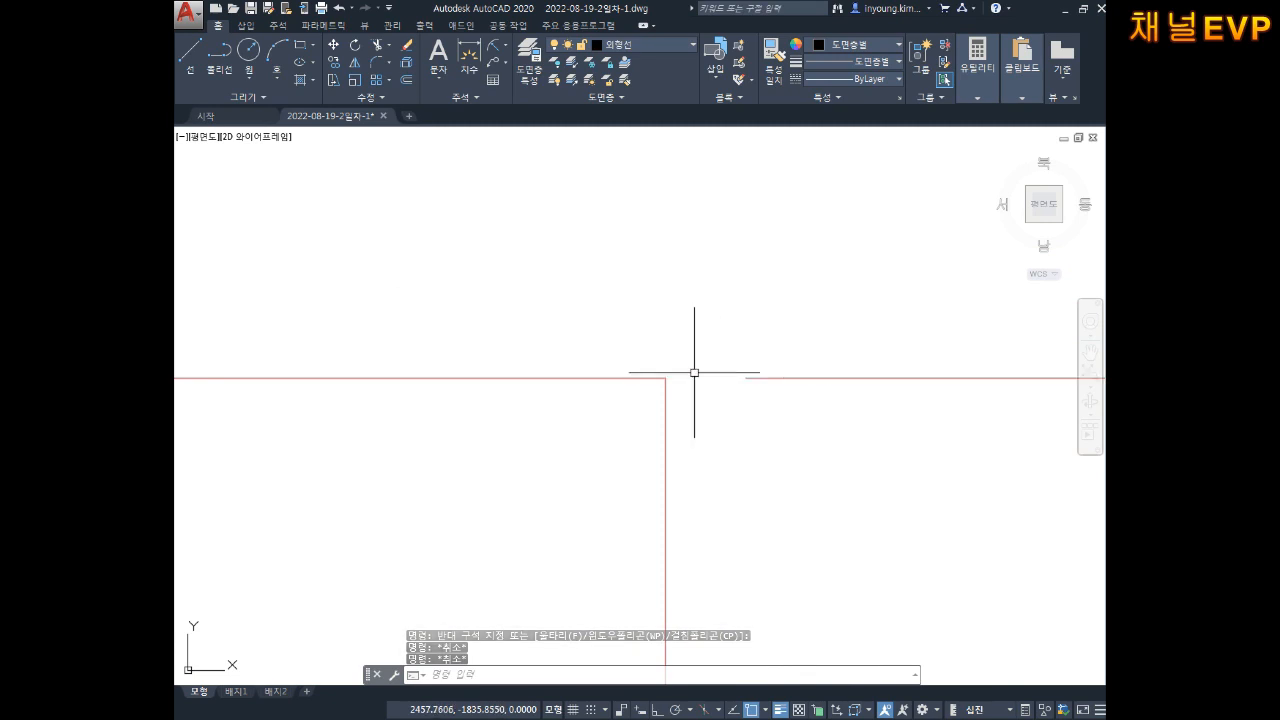
middle_drag(751, 373, 780, 356)
text(c)
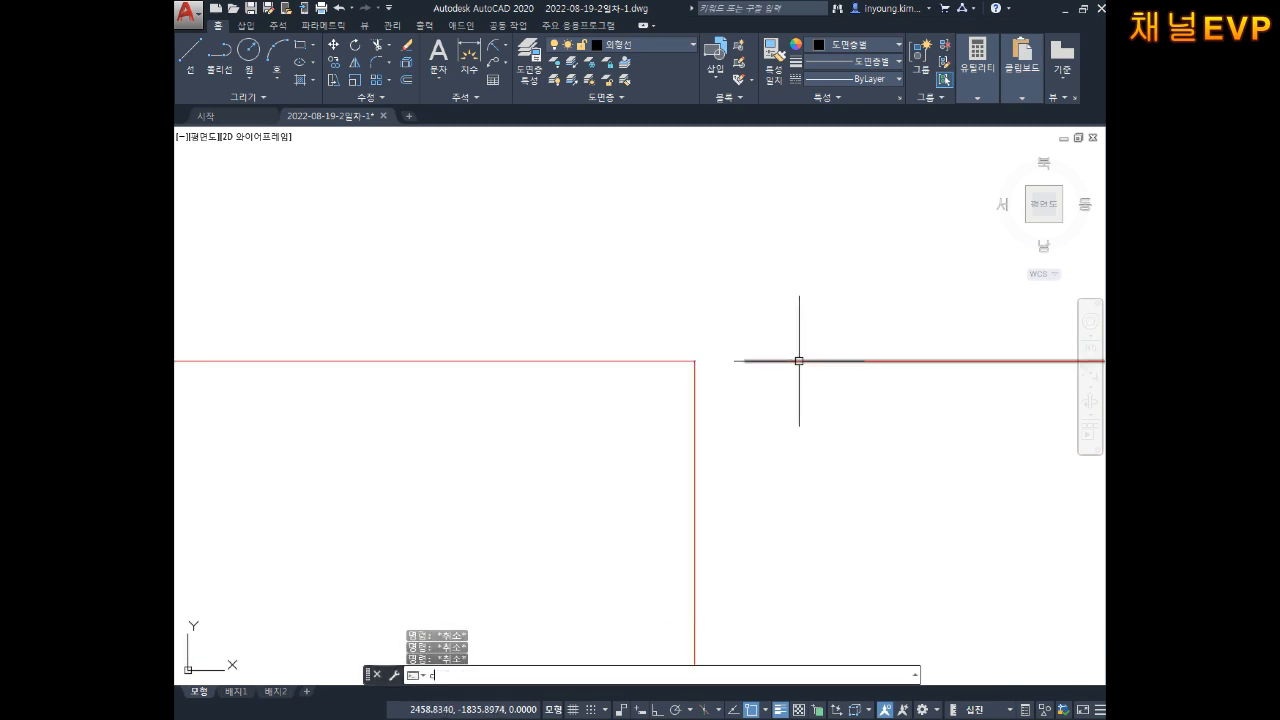
key(Return)
click(750, 361)
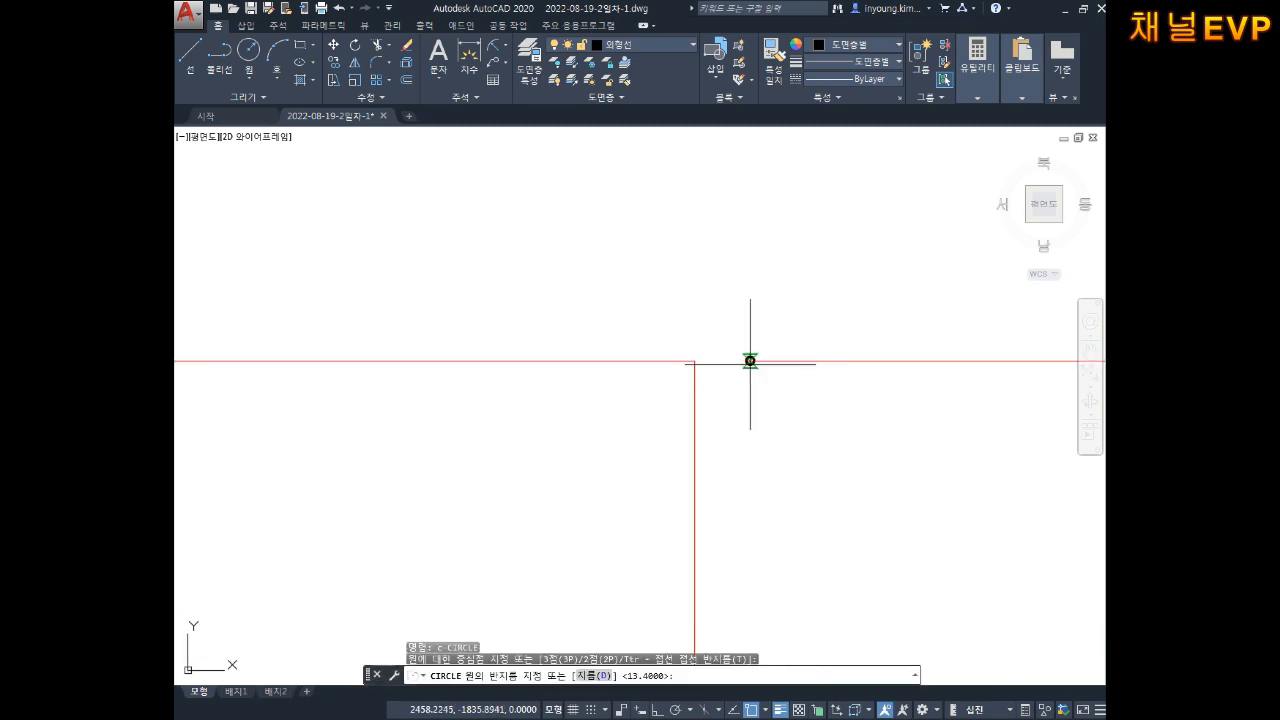
click(834, 269)
key(Escape)
key(Escape)
key(Escape)
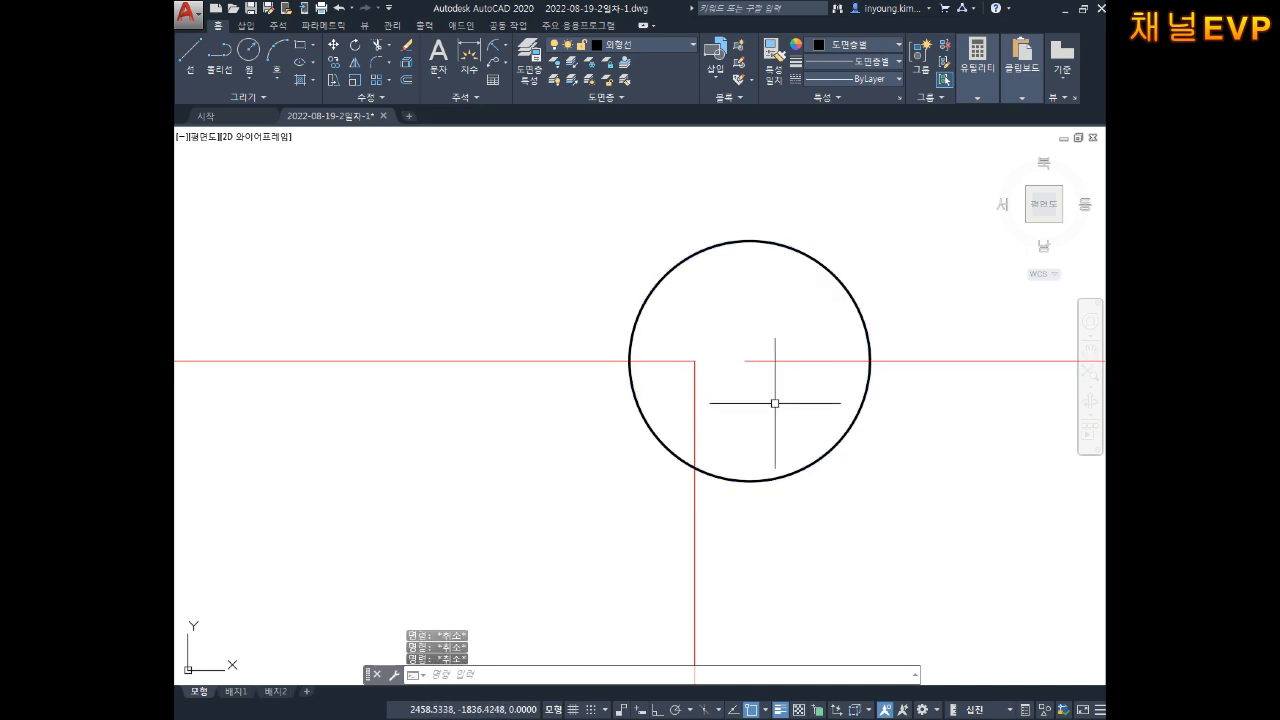
click(774, 410)
click(756, 531)
key(Delete)
Step: Delete the 51,2 and 86,5 dimensions
scroll(762, 523, down, 11)
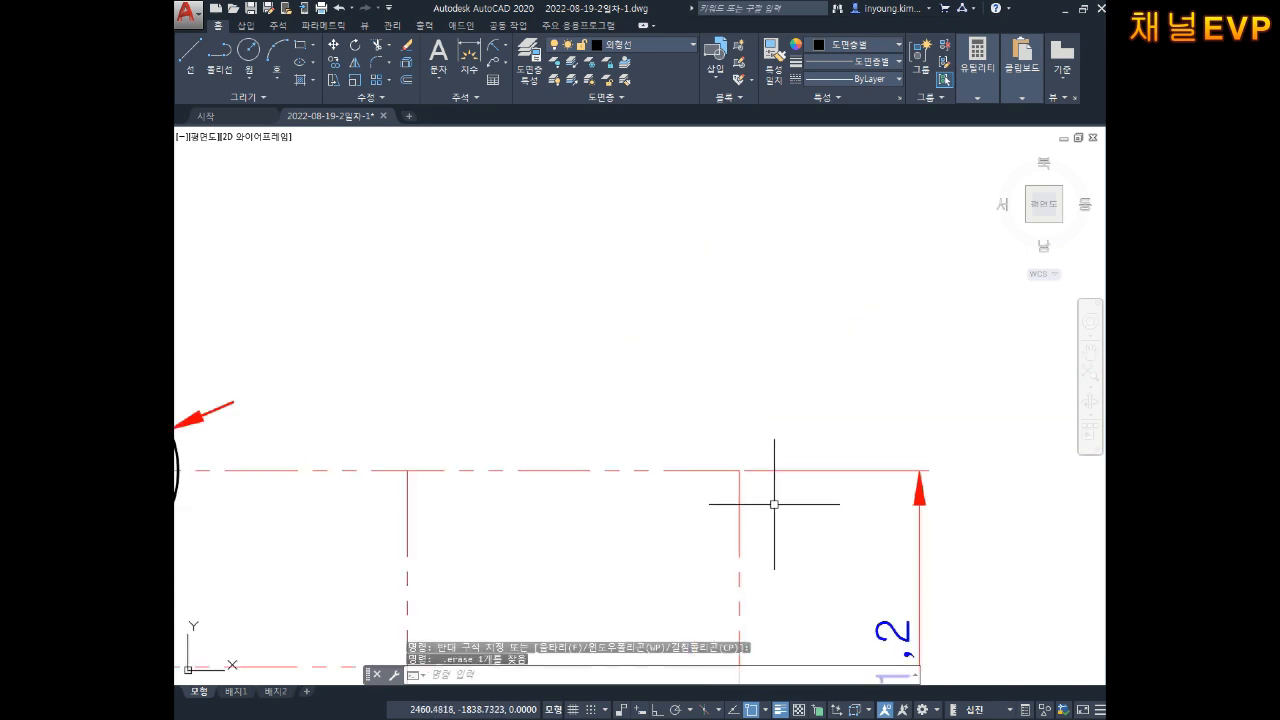
middle_drag(757, 469, 811, 377)
key(Escape)
click(884, 297)
click(854, 429)
middle_drag(846, 502, 907, 352)
click(778, 472)
click(720, 508)
key(Delete)
Step: Delete the ⌀26,8 diameter dimension
scroll(791, 323, up, 8)
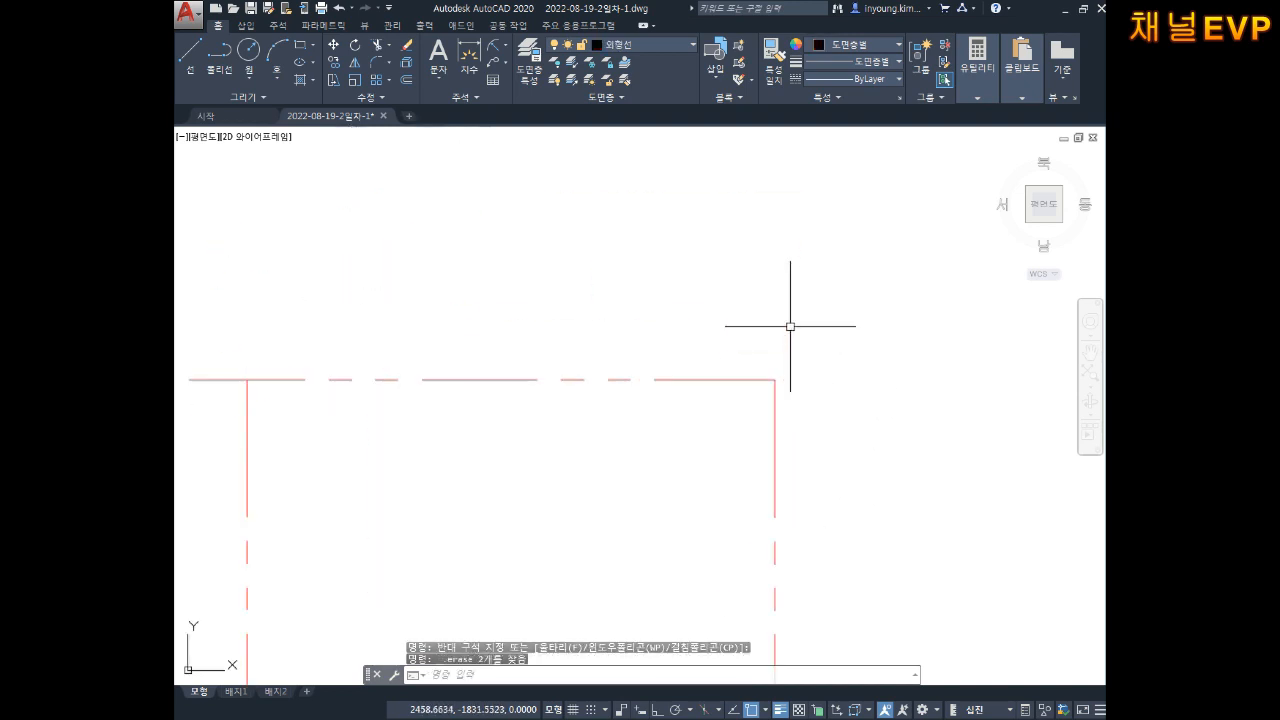
scroll(764, 414, down, 12)
middle_drag(655, 491, 769, 334)
scroll(783, 321, up, 4)
middle_drag(803, 203, 752, 314)
click(365, 415)
key(Delete)
middle_drag(377, 423, 333, 426)
key(Escape)
key(Escape)
key(Escape)
Step: Copy the corner circle from its centre to the top-right, bottom-right and bottom-left corners
text(ㄷ)
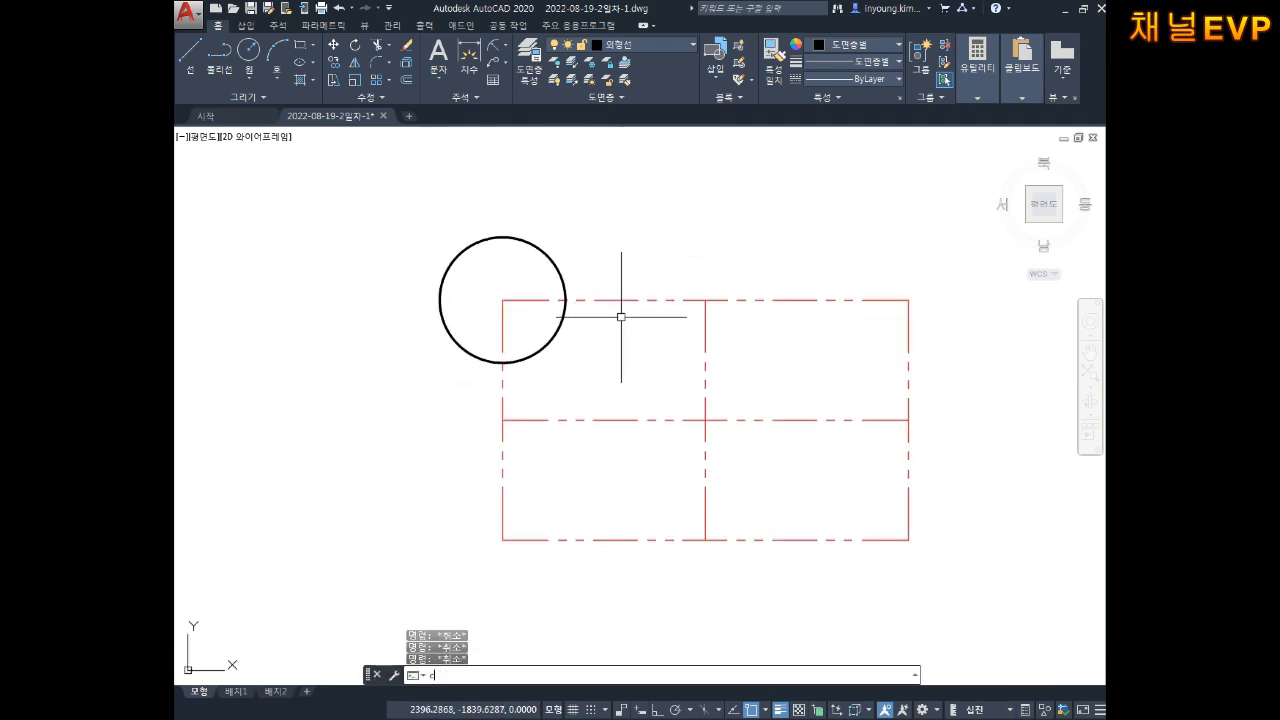
text(o)
key(Return)
click(540, 250)
key(Return)
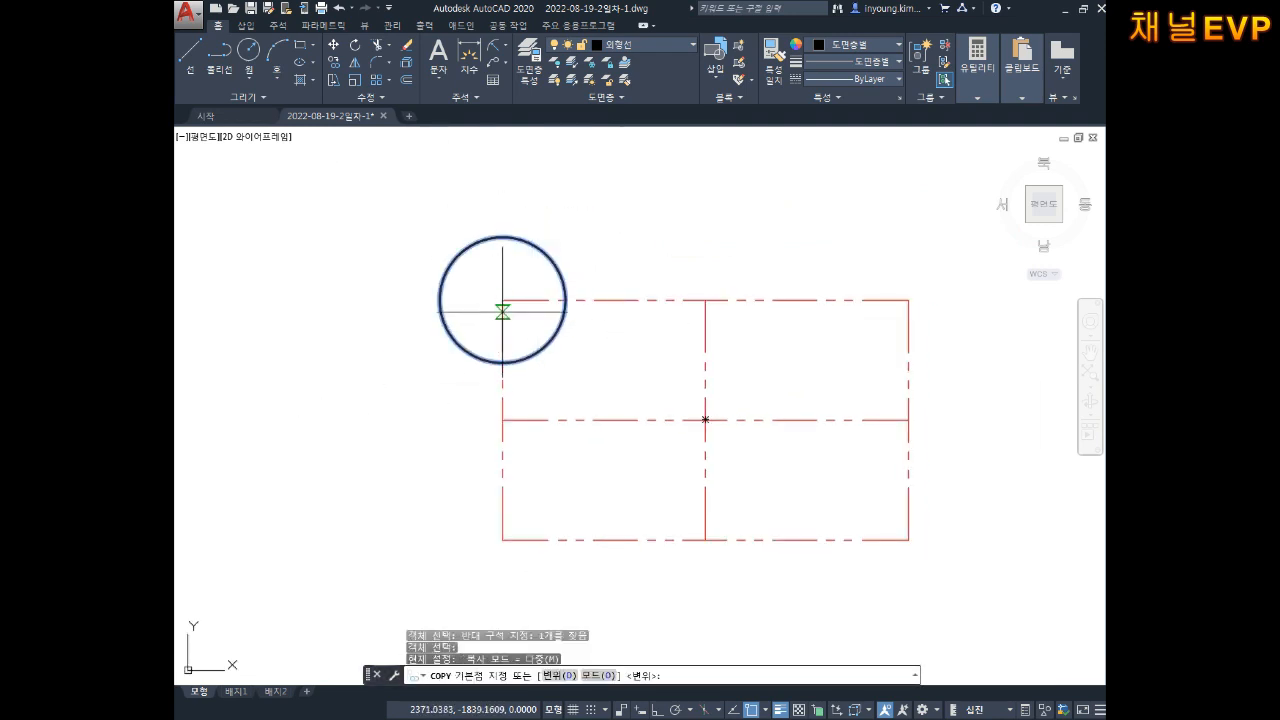
click(502, 302)
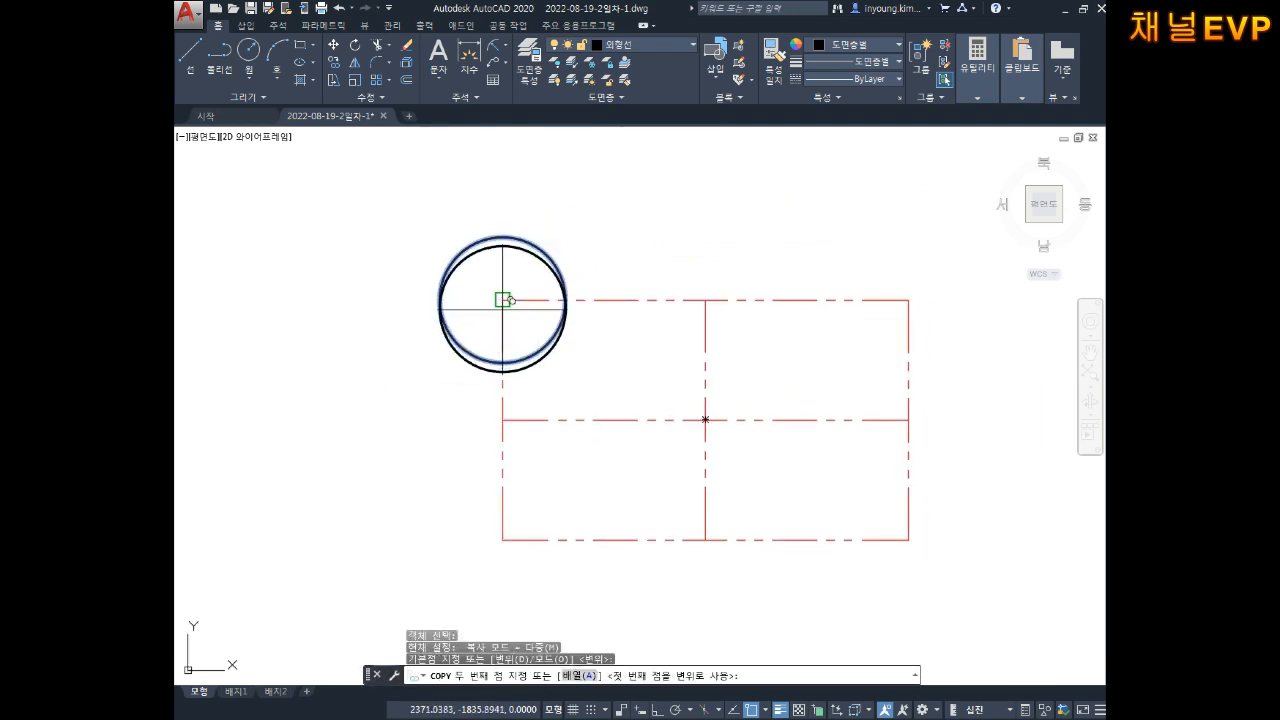
click(908, 300)
click(908, 540)
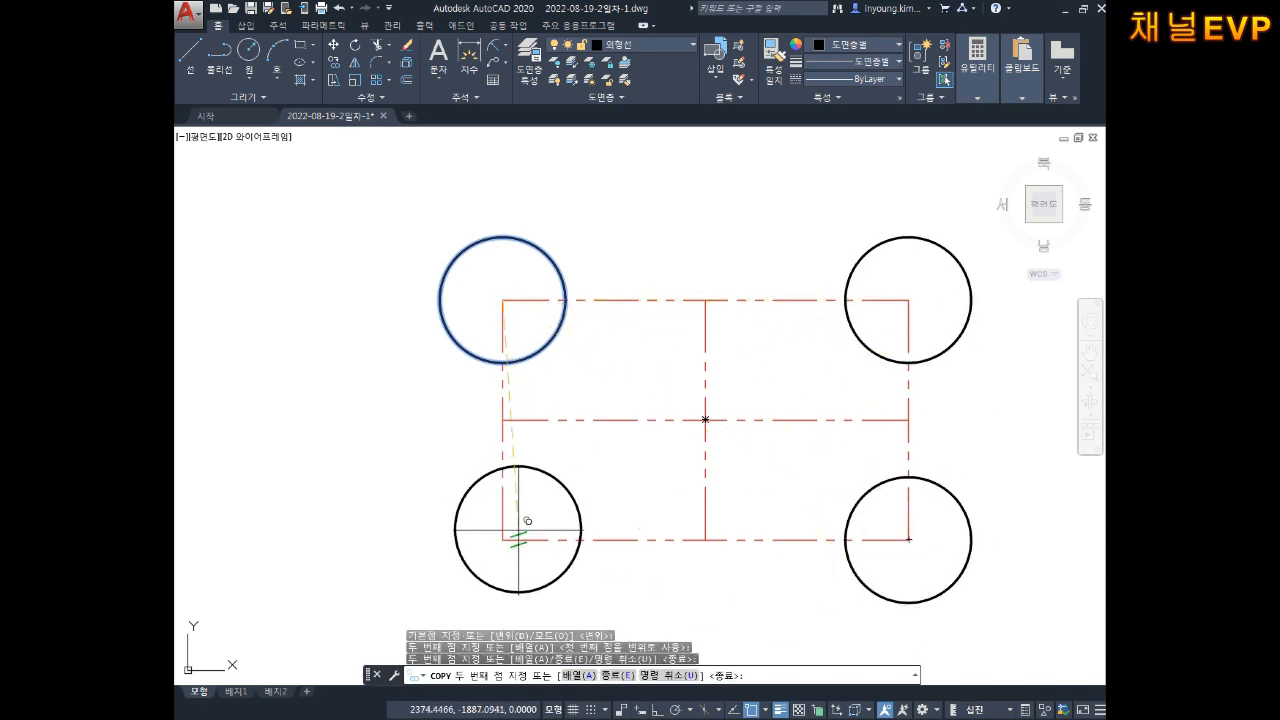
click(502, 540)
key(Escape)
key(Escape)
key(Escape)
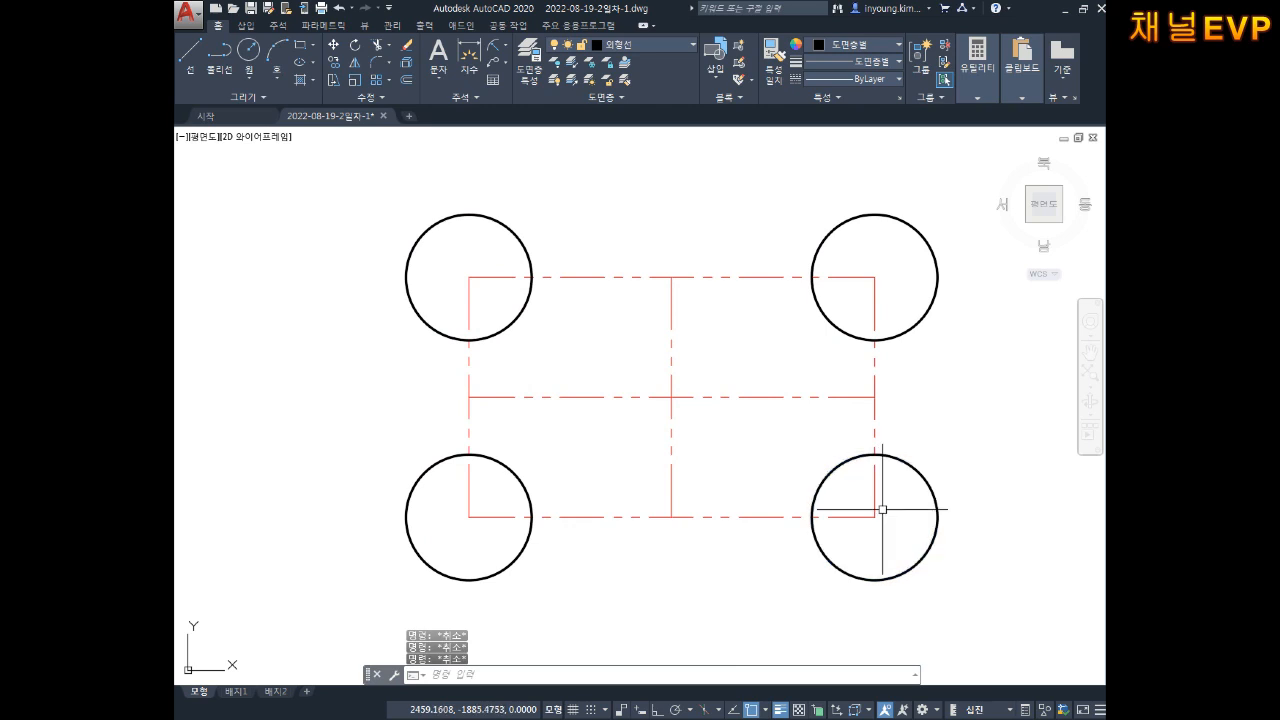
middle_drag(840, 404, 793, 406)
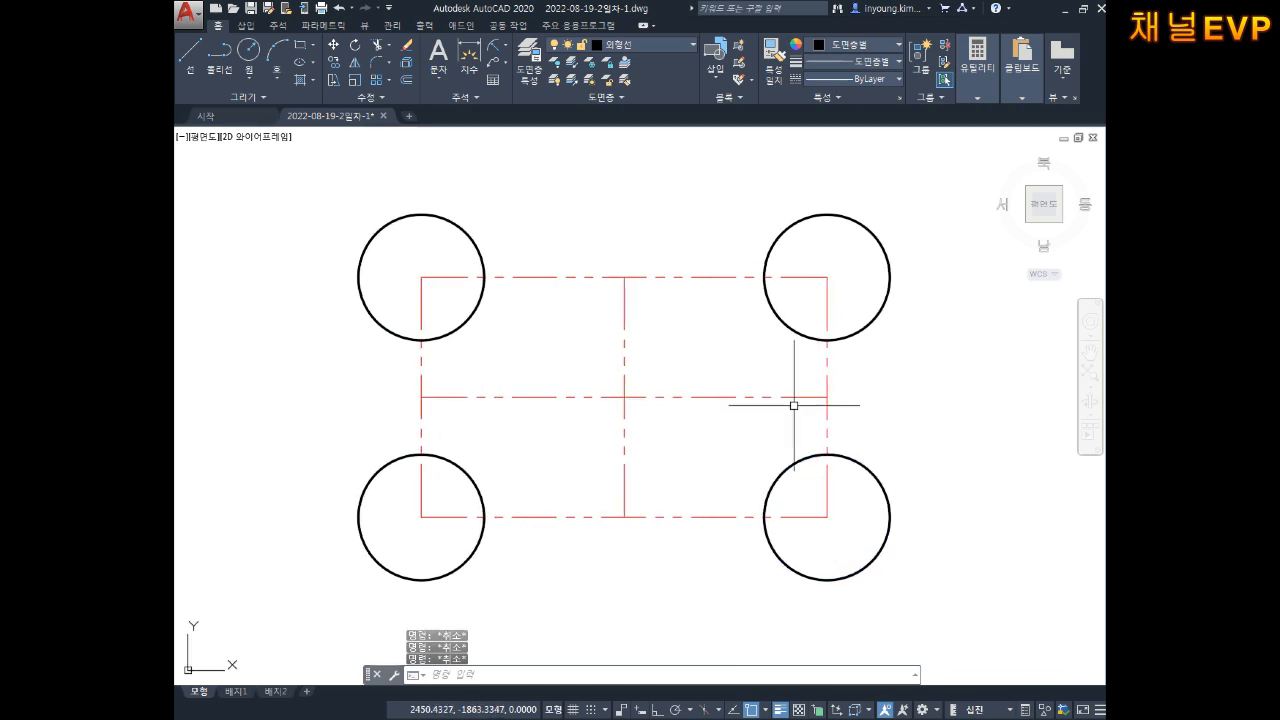
Step: Draw a radius-380 circle tangent to the top-left and top-right corner circles
text(c)
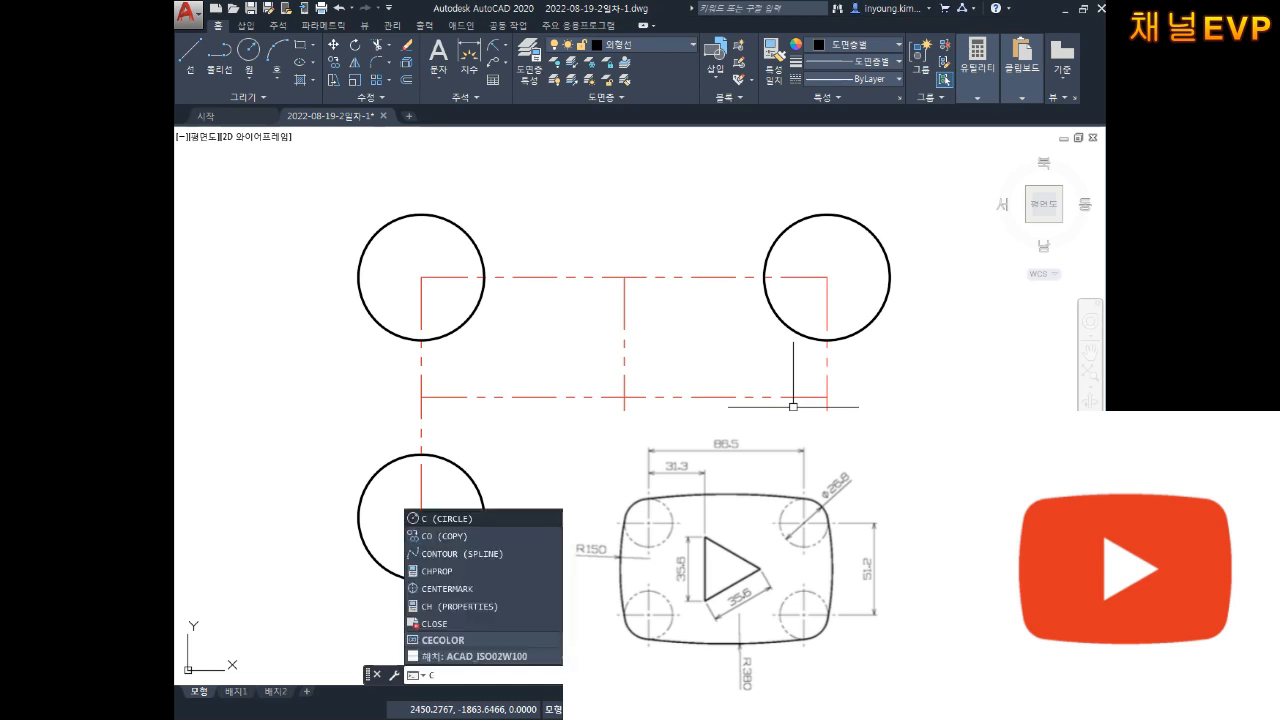
key(Return)
text(t)
key(Return)
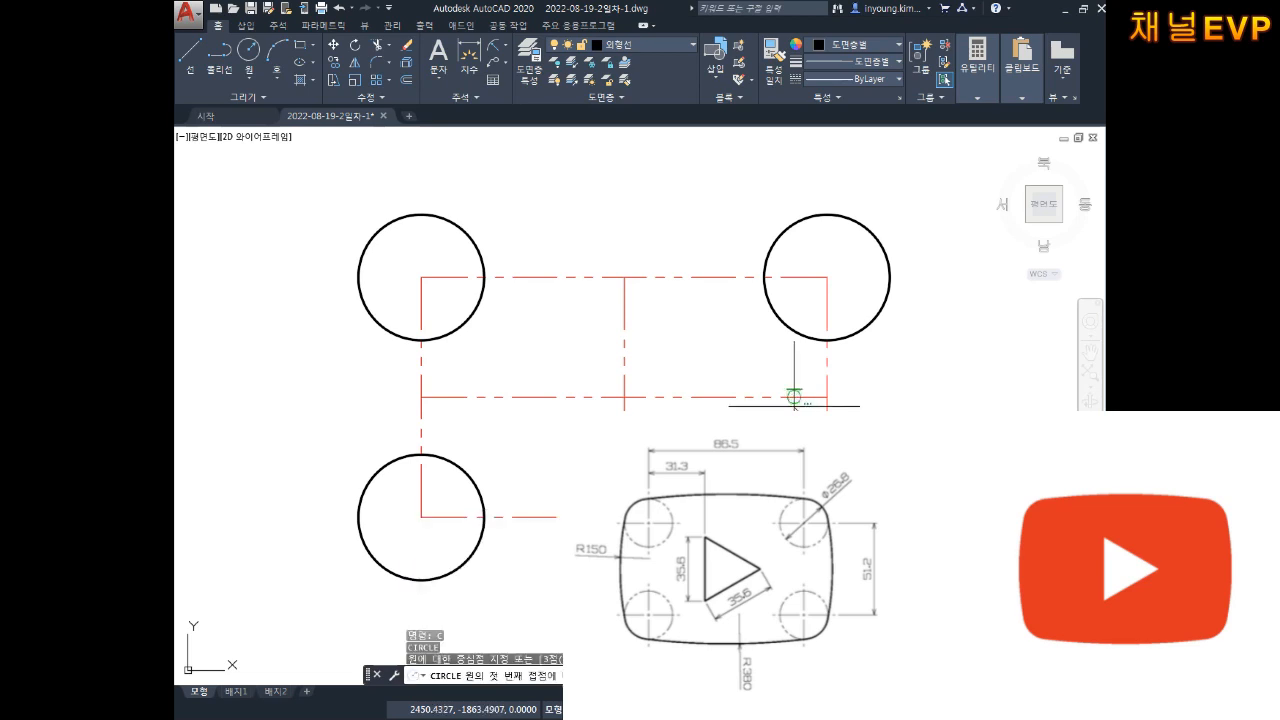
middle_drag(649, 330, 680, 378)
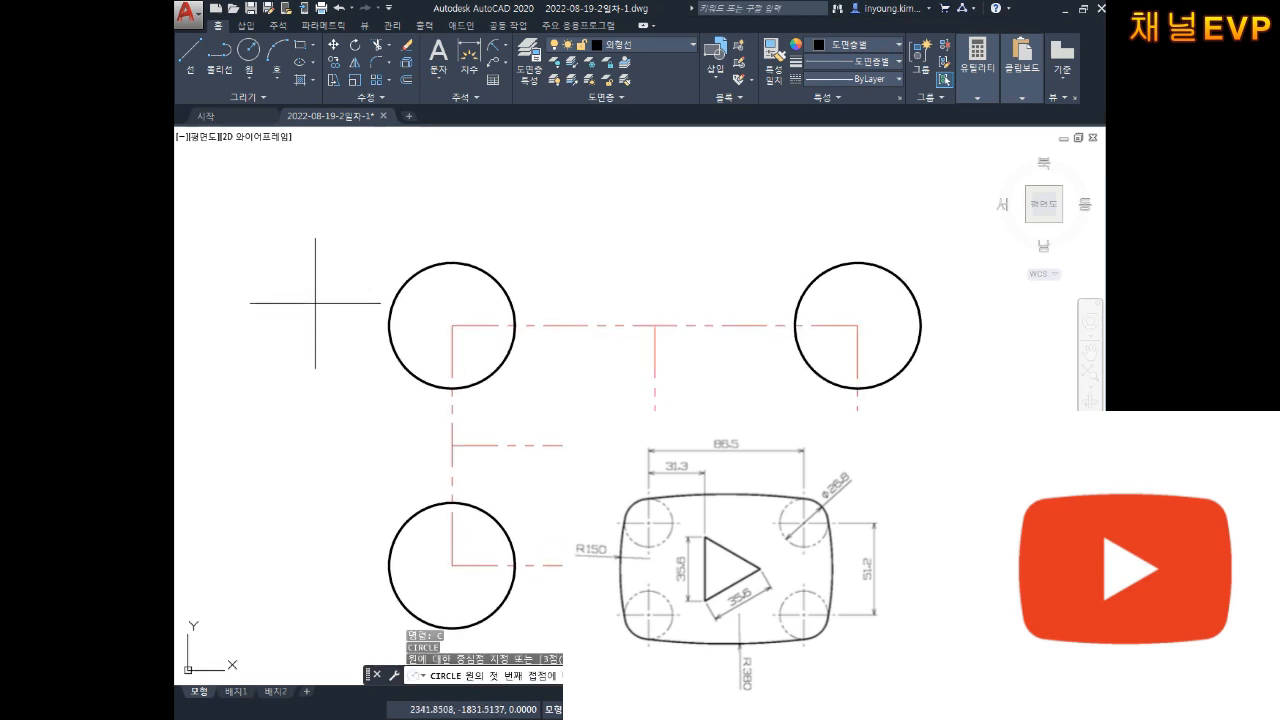
click(395, 298)
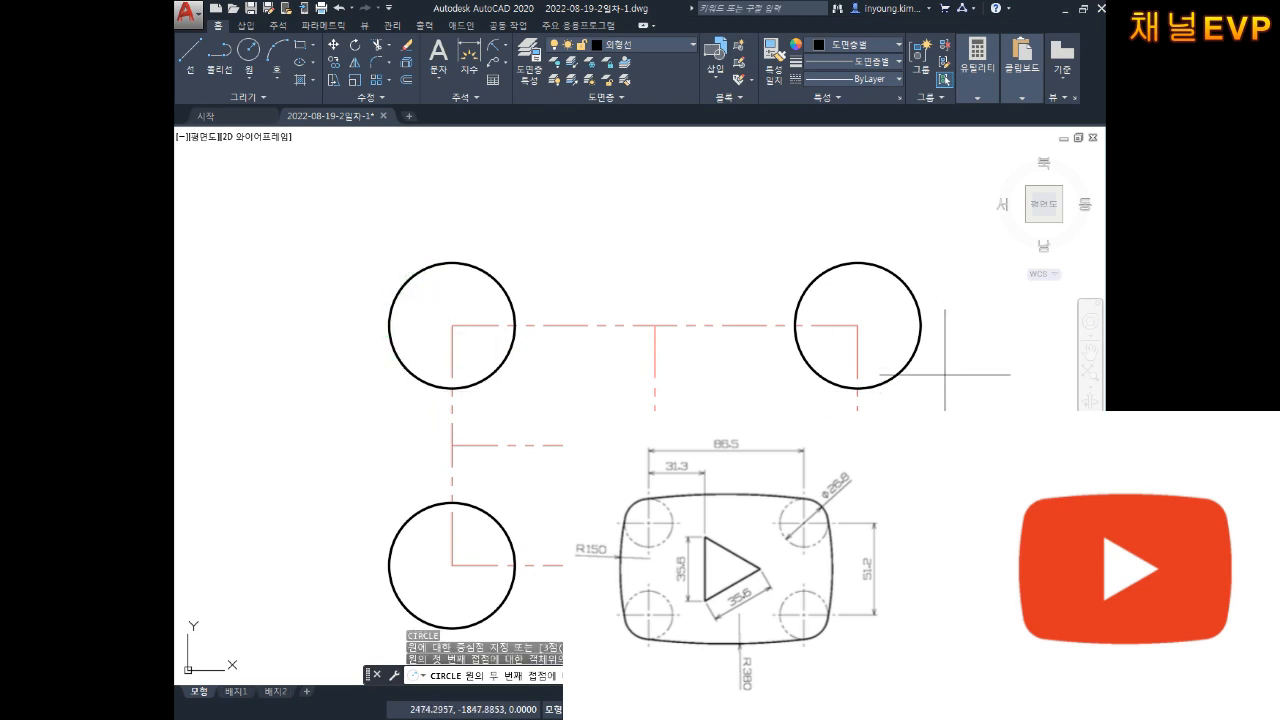
click(910, 297)
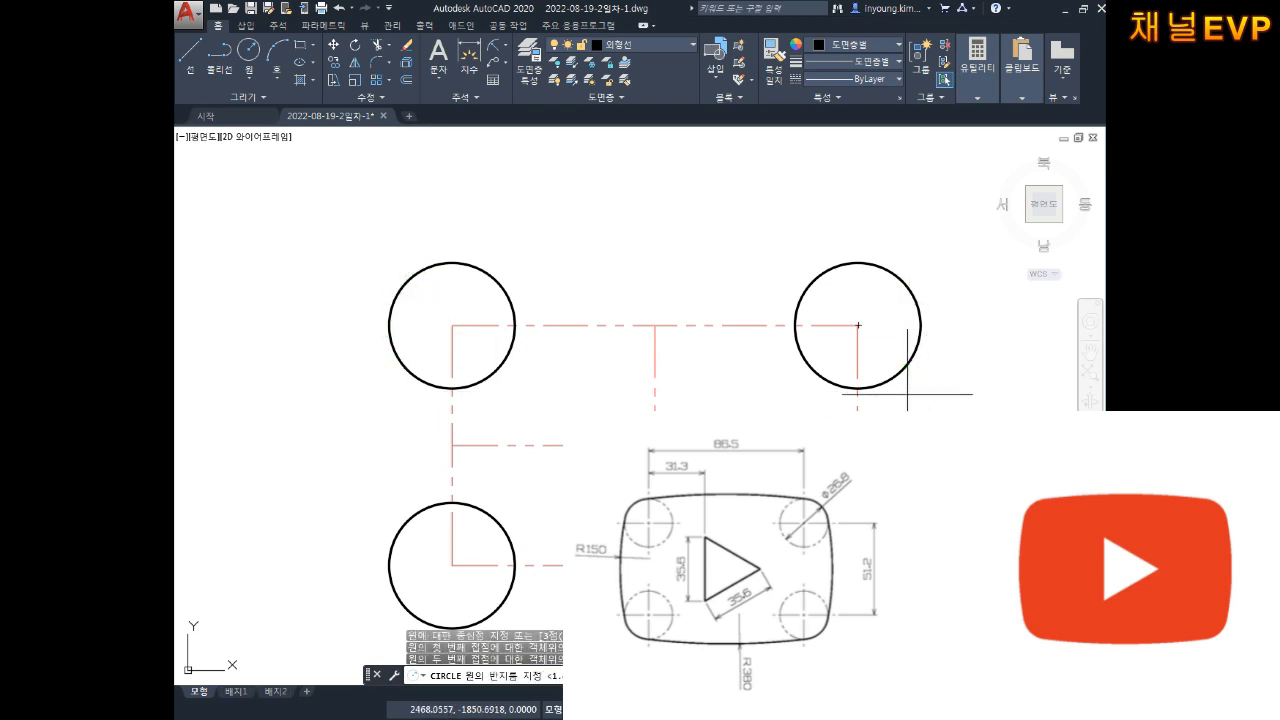
text(380)
key(Return)
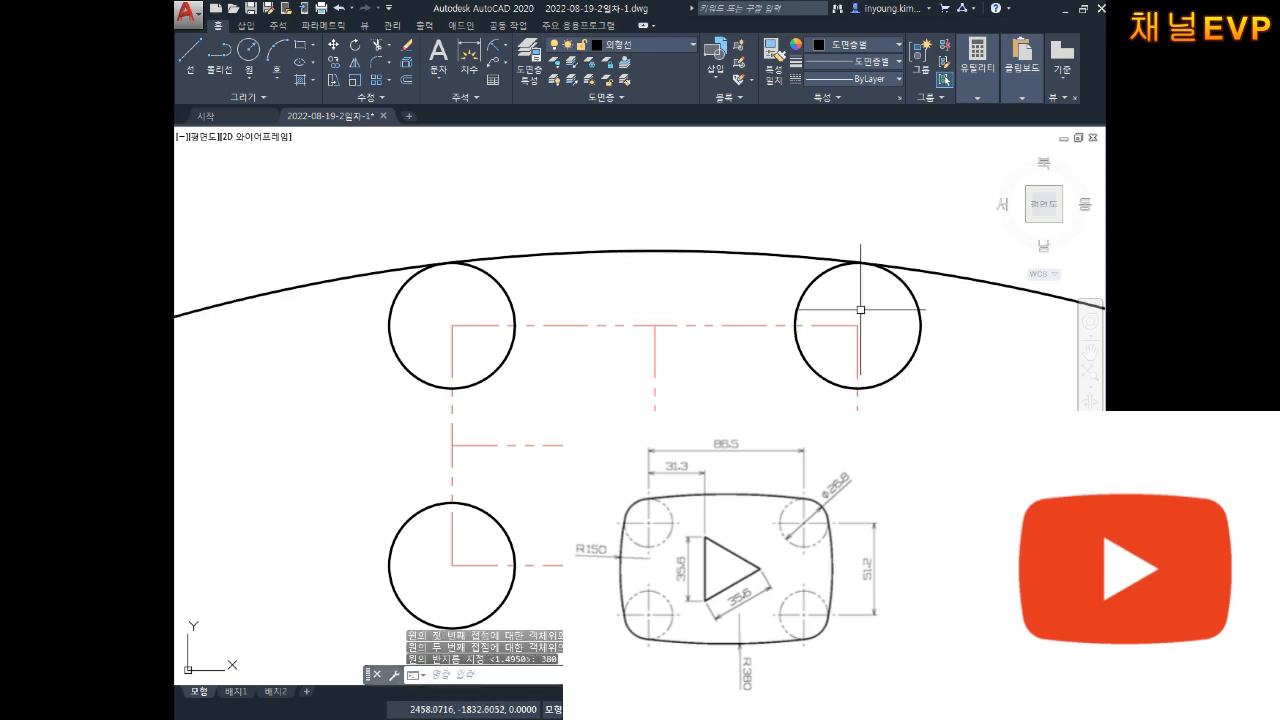
Step: Trim the large R380 circle so only its top arc between the upper circles remains
scroll(857, 303, down, 4)
middle_drag(959, 313, 871, 331)
text(tr)
key(Return)
key(Return)
click(885, 289)
key(Escape)
key(Escape)
key(Escape)
scroll(660, 275, up, 4)
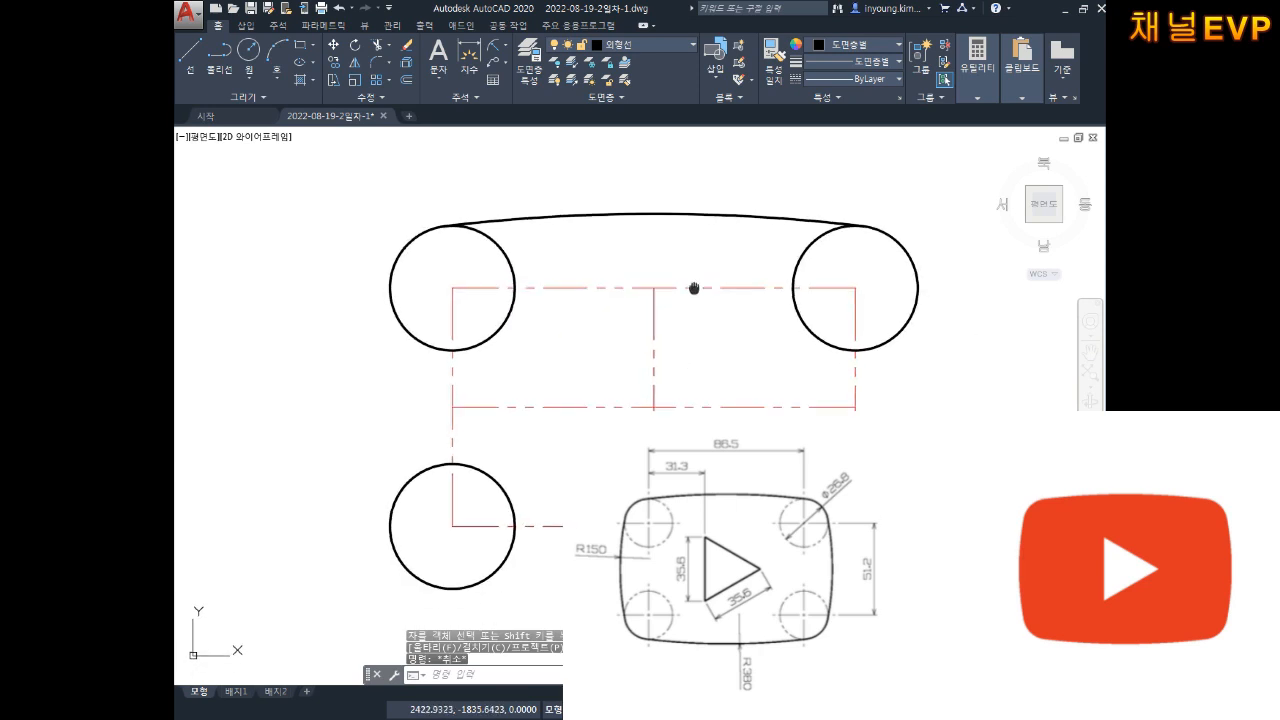
middle_drag(714, 333, 700, 357)
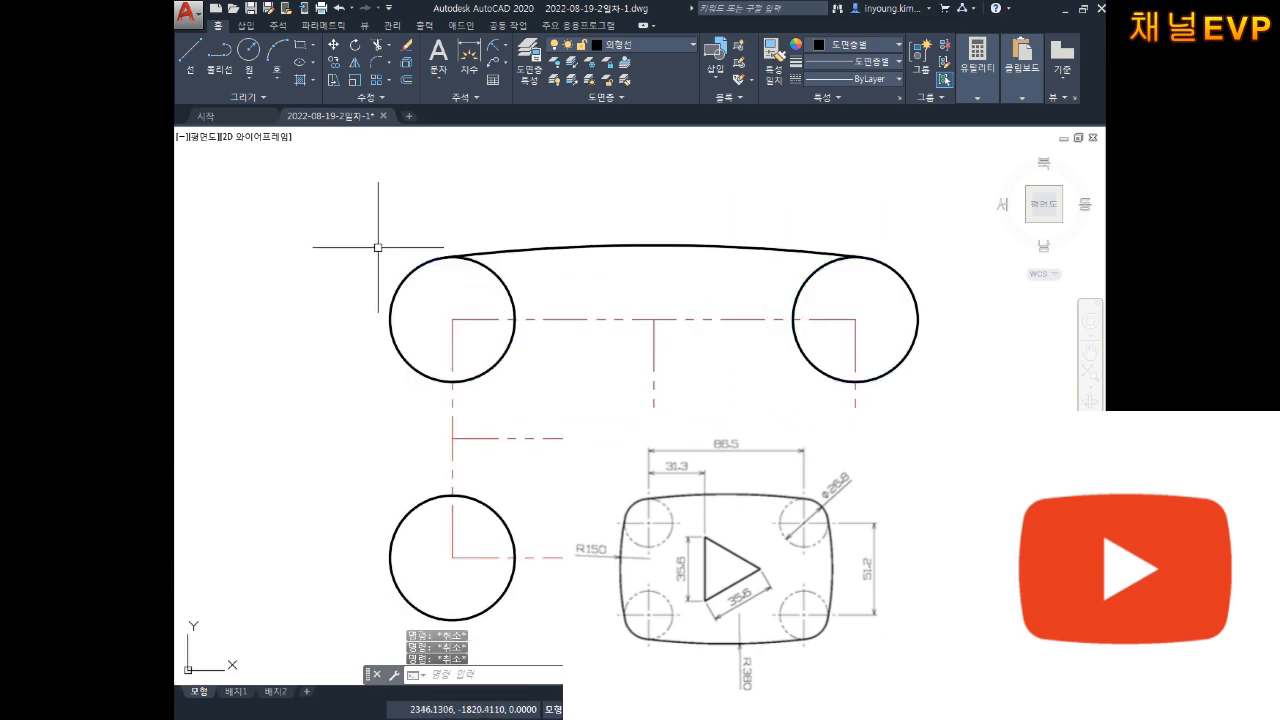
middle_drag(741, 361, 712, 296)
Step: Draw a radius-380 circle tangent to the lower-left and lower-right corner circles
text(c)
key(Return)
text(t)
key(Return)
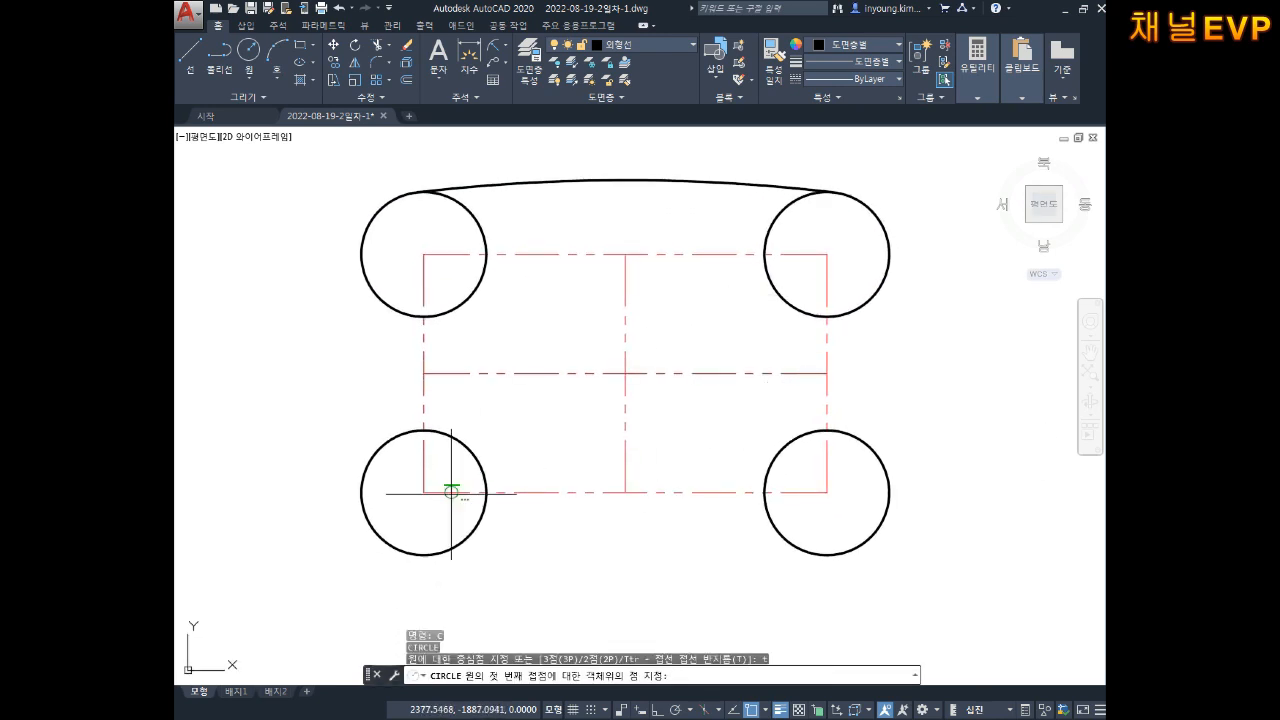
click(366, 519)
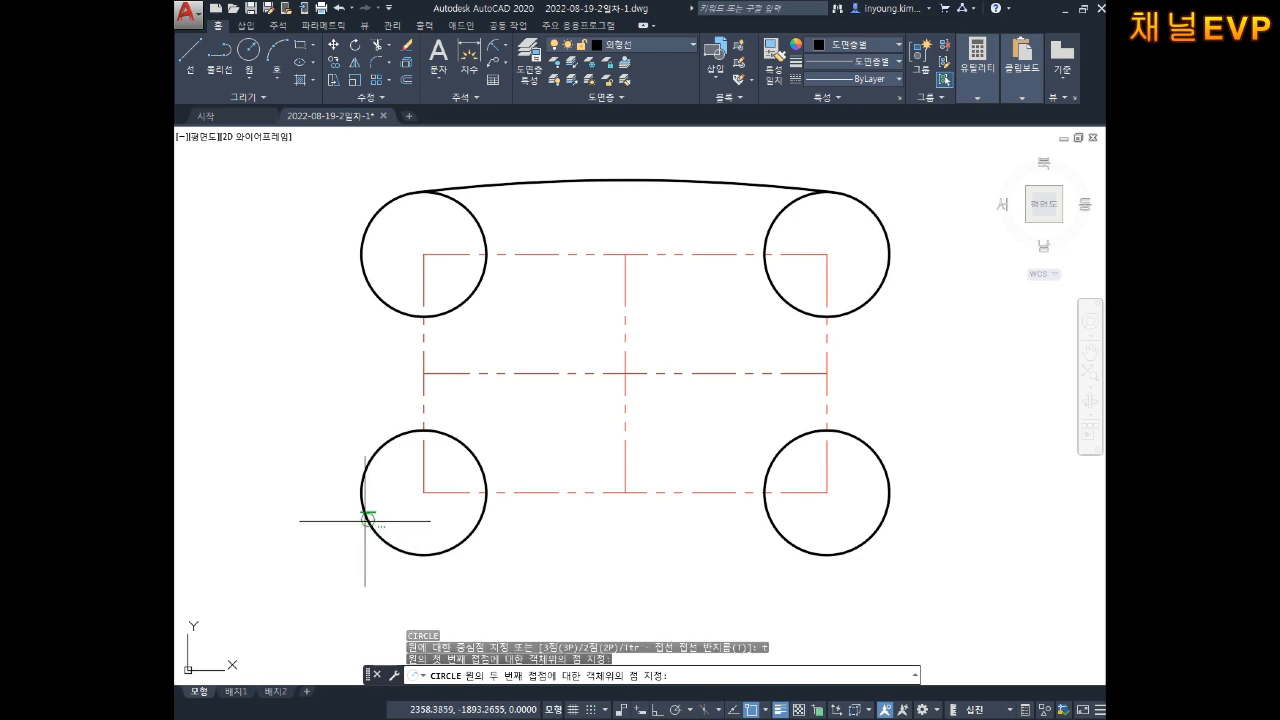
click(879, 534)
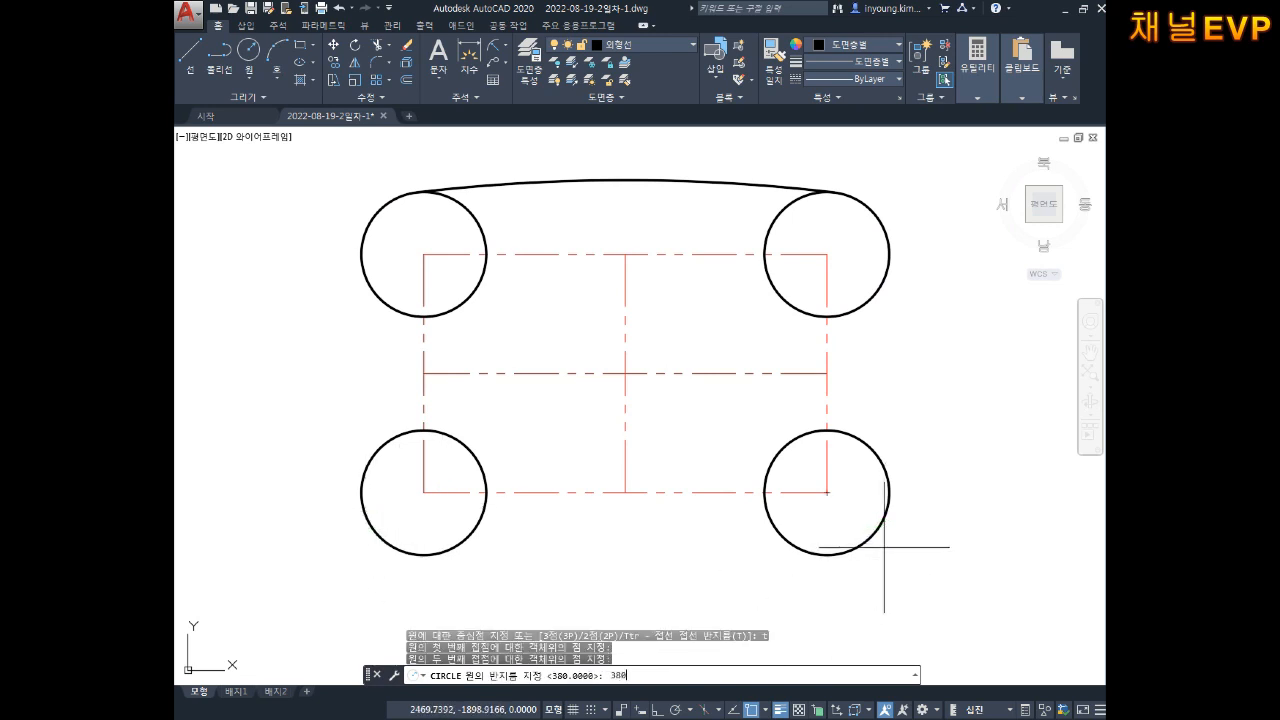
text(380)
key(Return)
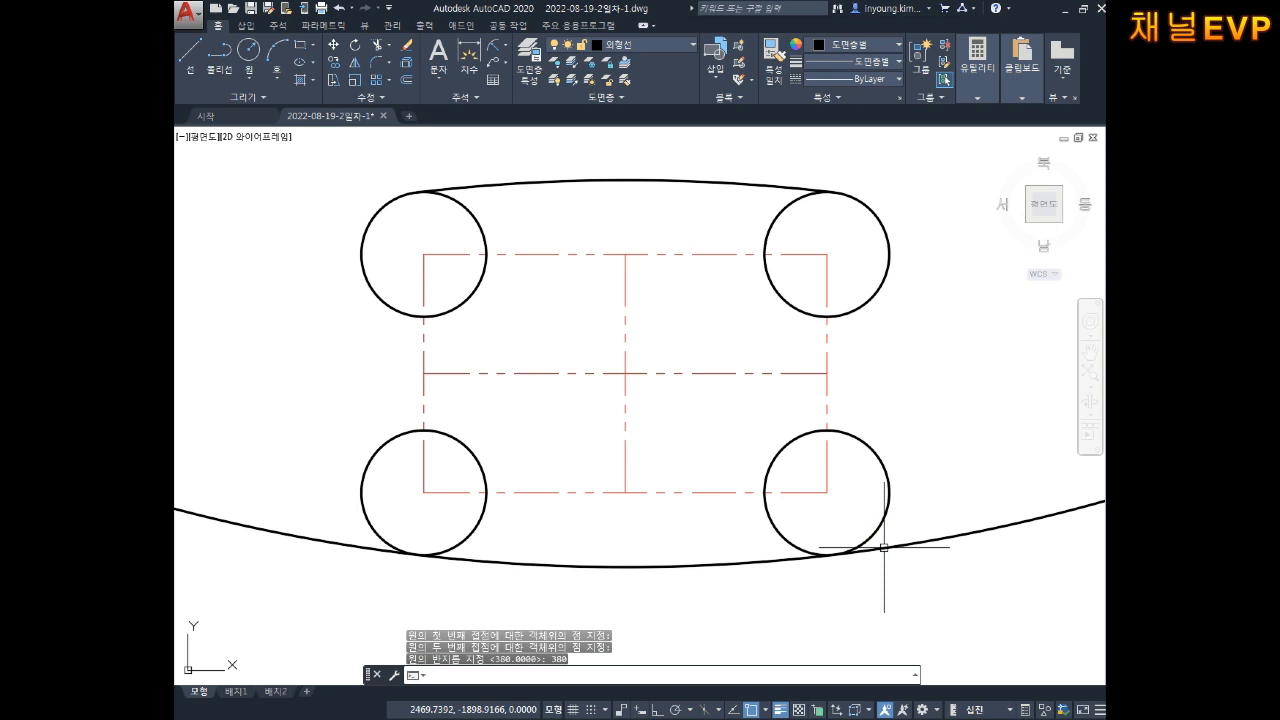
Step: Draw a short vertical test line and a Z-shaped test line beside the lower circles
key(Escape)
key(Escape)
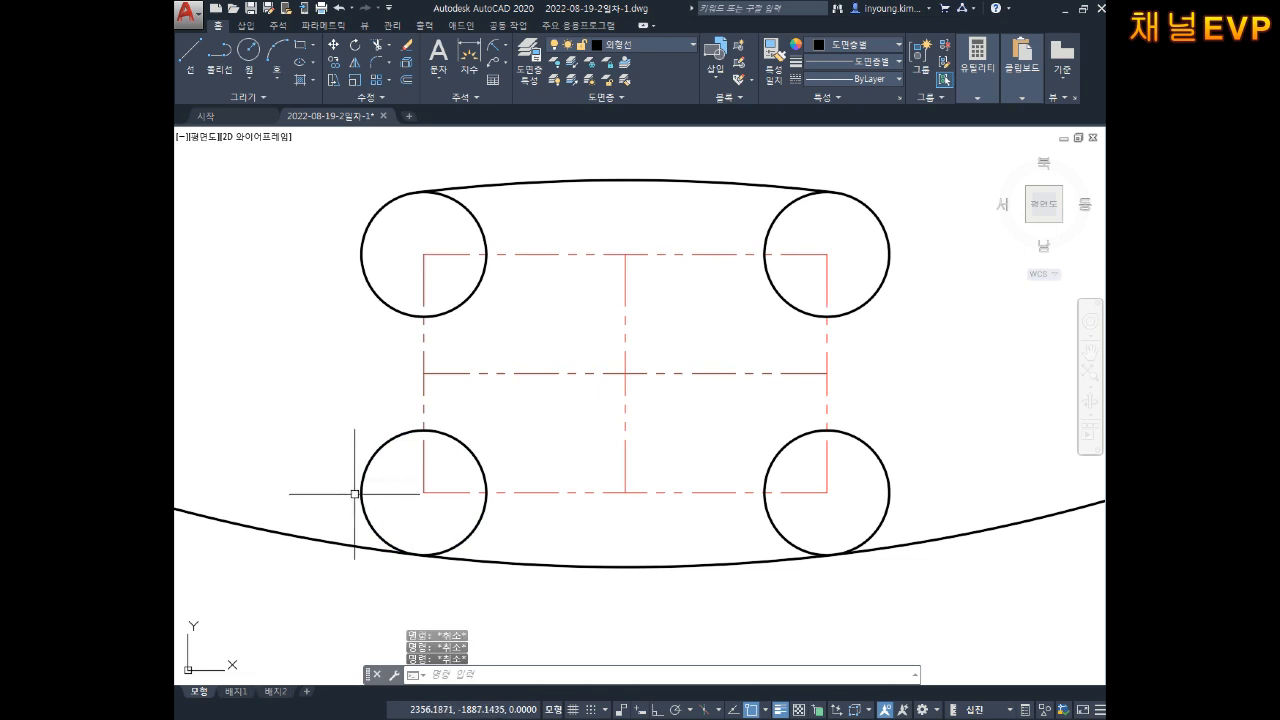
text(l)
key(Return)
click(329, 449)
click(329, 510)
key(Escape)
key(Escape)
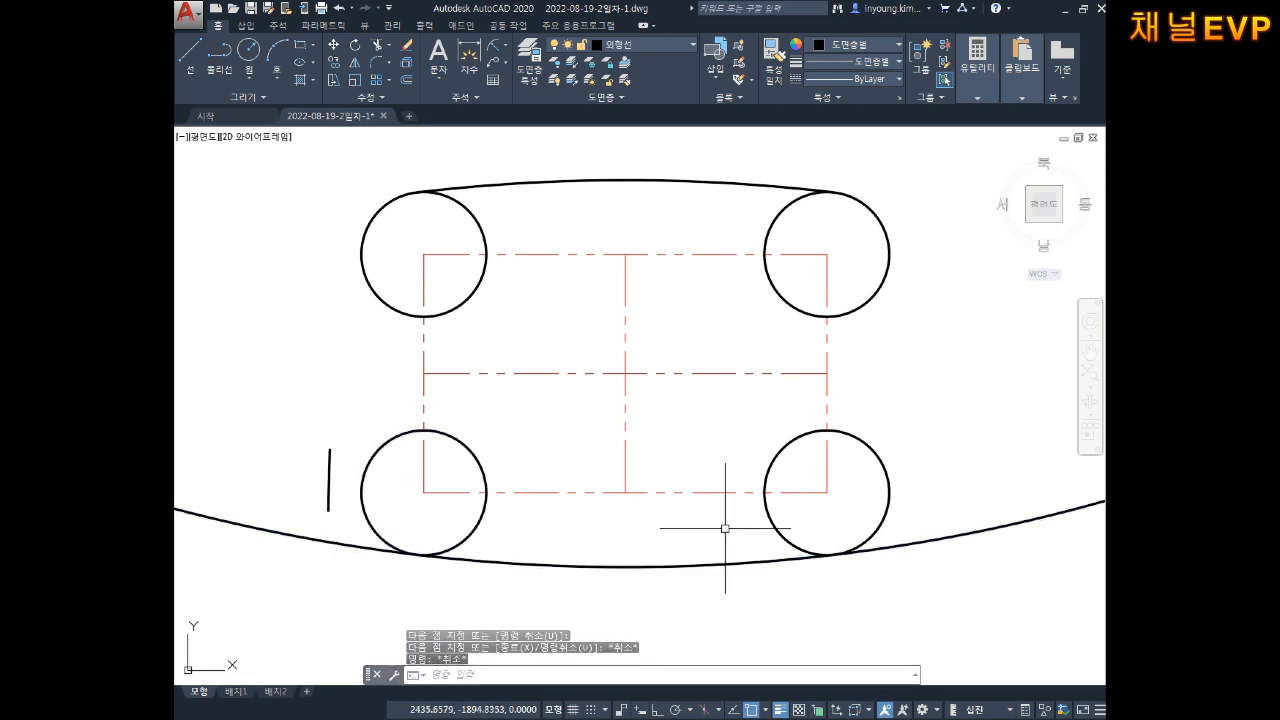
text(l)
key(Return)
click(934, 467)
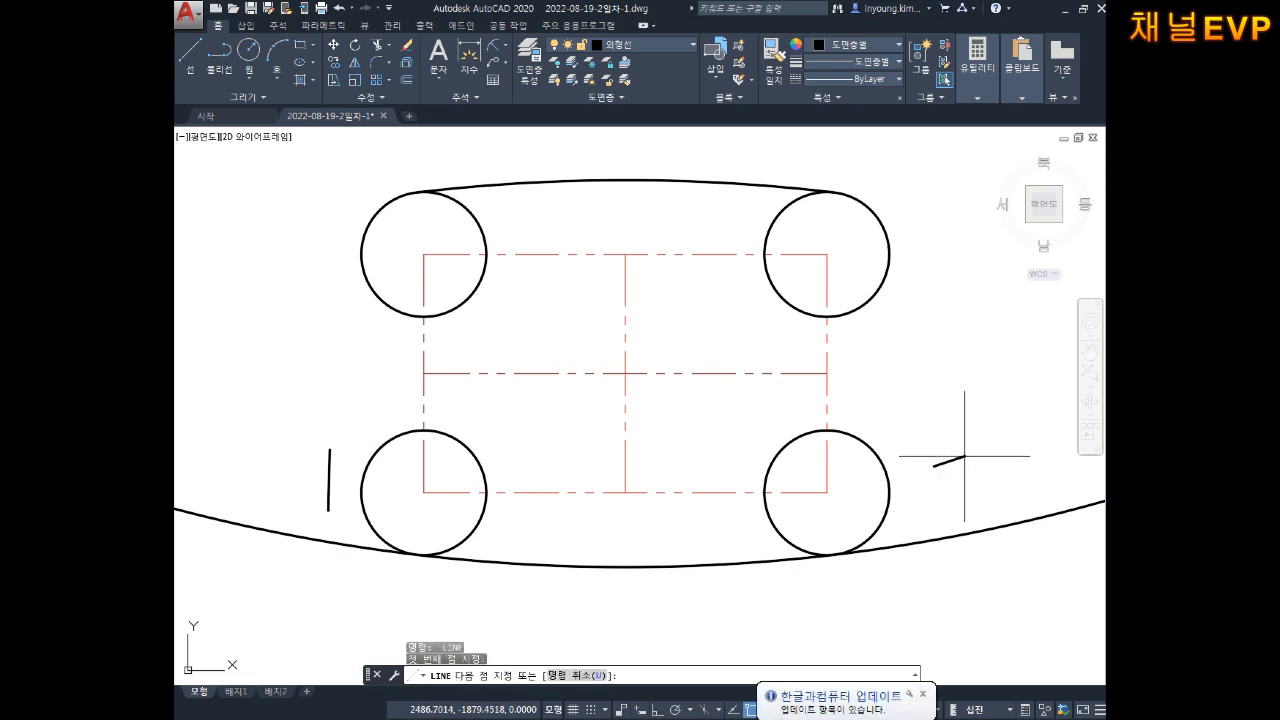
click(981, 457)
click(925, 541)
click(1015, 509)
key(Escape)
key(Escape)
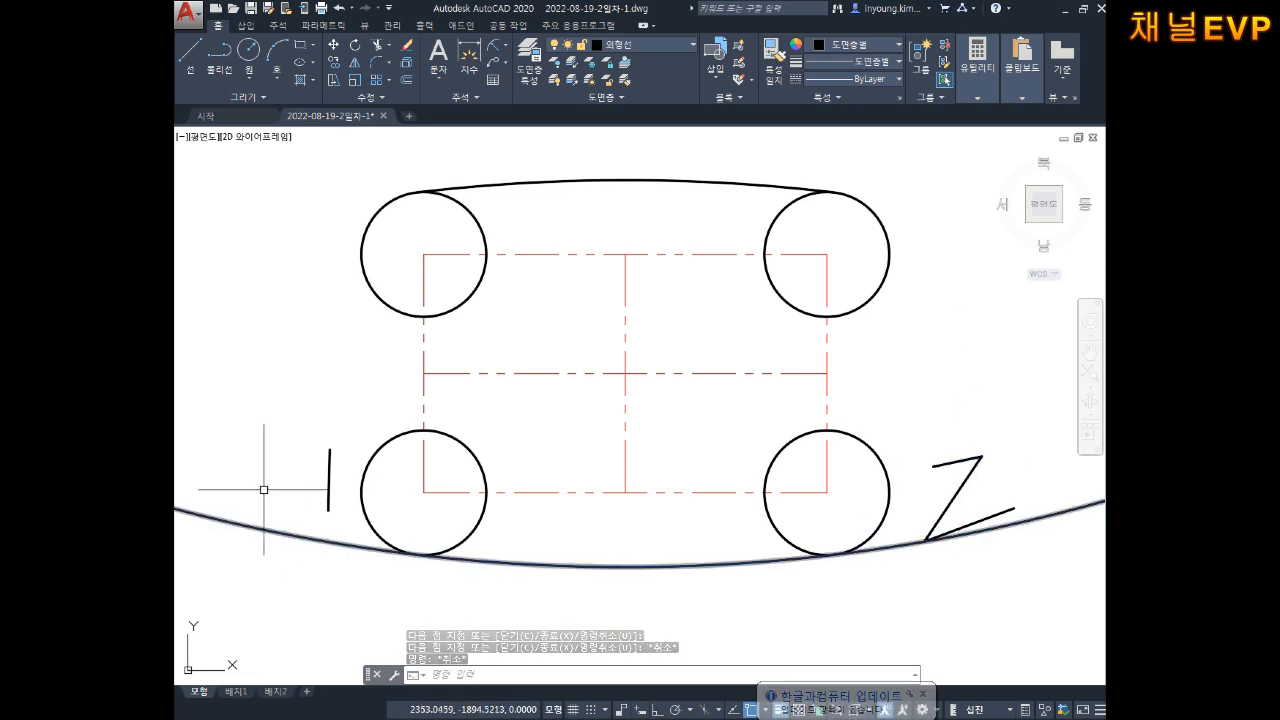
Step: Erase the Z-shaped and short vertical test lines
key(Escape)
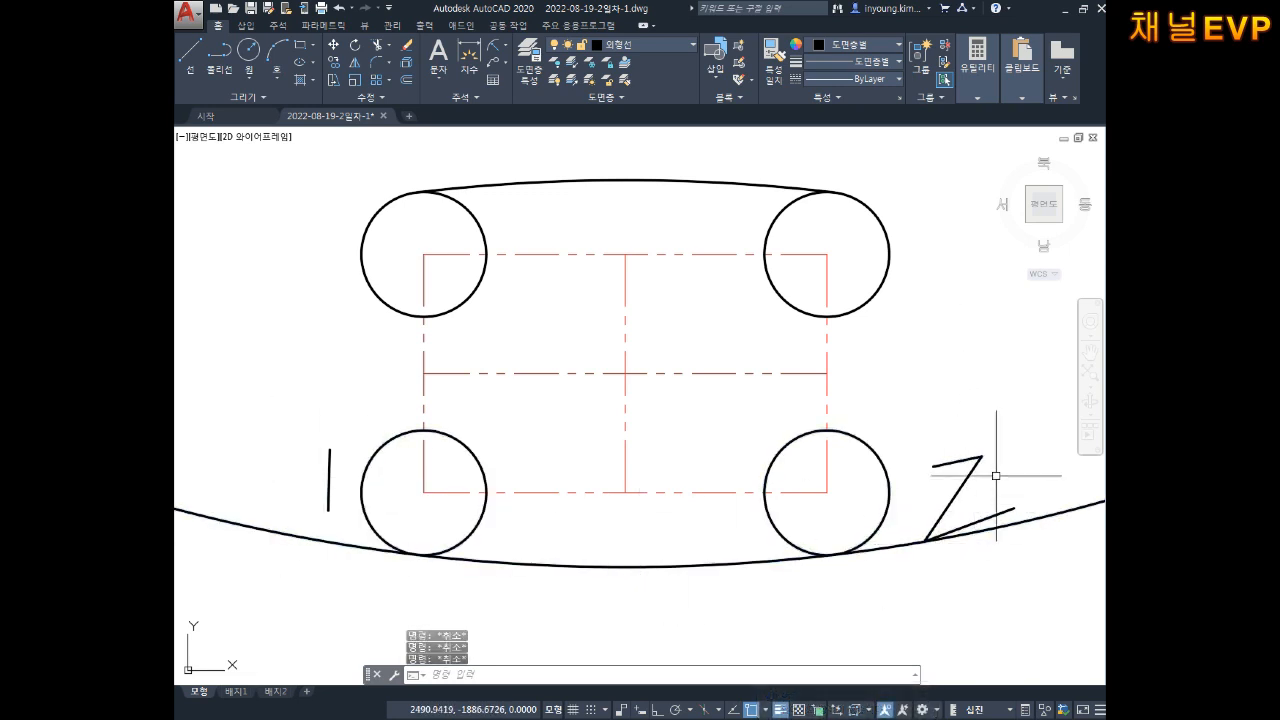
click(1004, 432)
click(950, 509)
key(Delete)
middle_drag(918, 499, 900, 524)
key(Escape)
key(Escape)
click(334, 447)
click(303, 487)
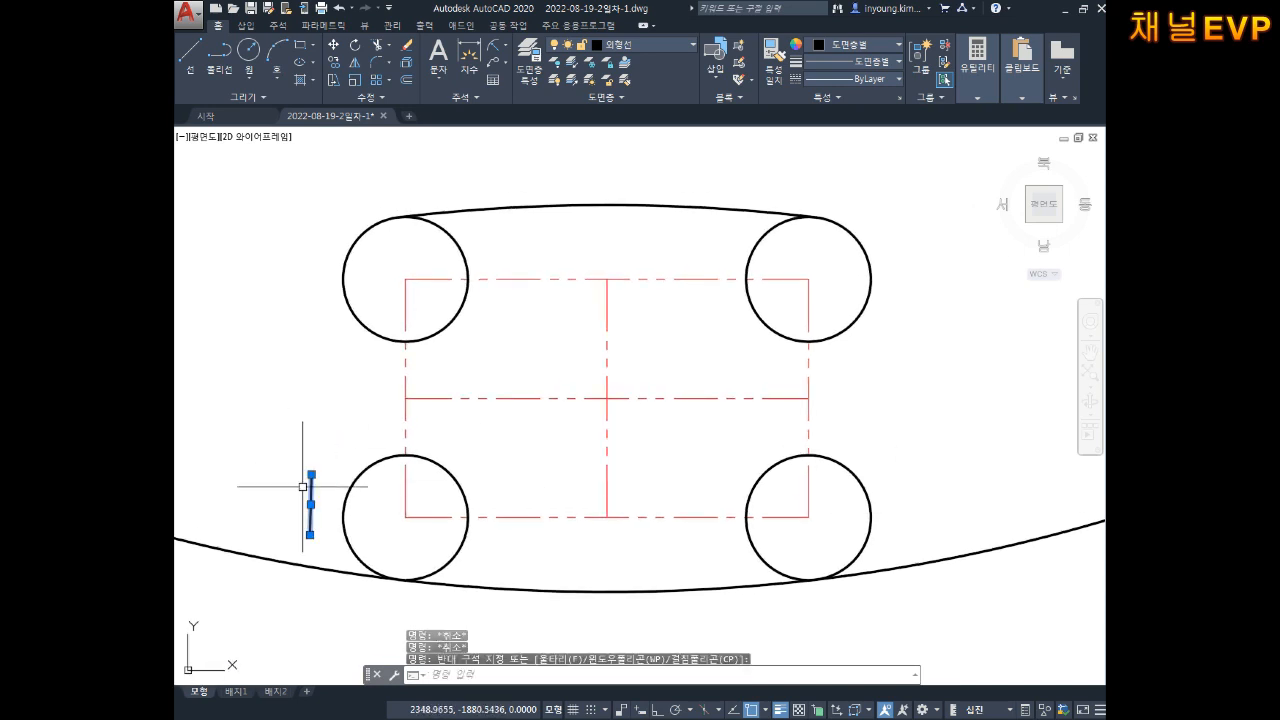
key(Delete)
scroll(515, 505, down, 3)
key(Escape)
key(Escape)
Step: Trim the big R380 circle's outer part, leaving only the bottom arc between the lower circles
text(tr)
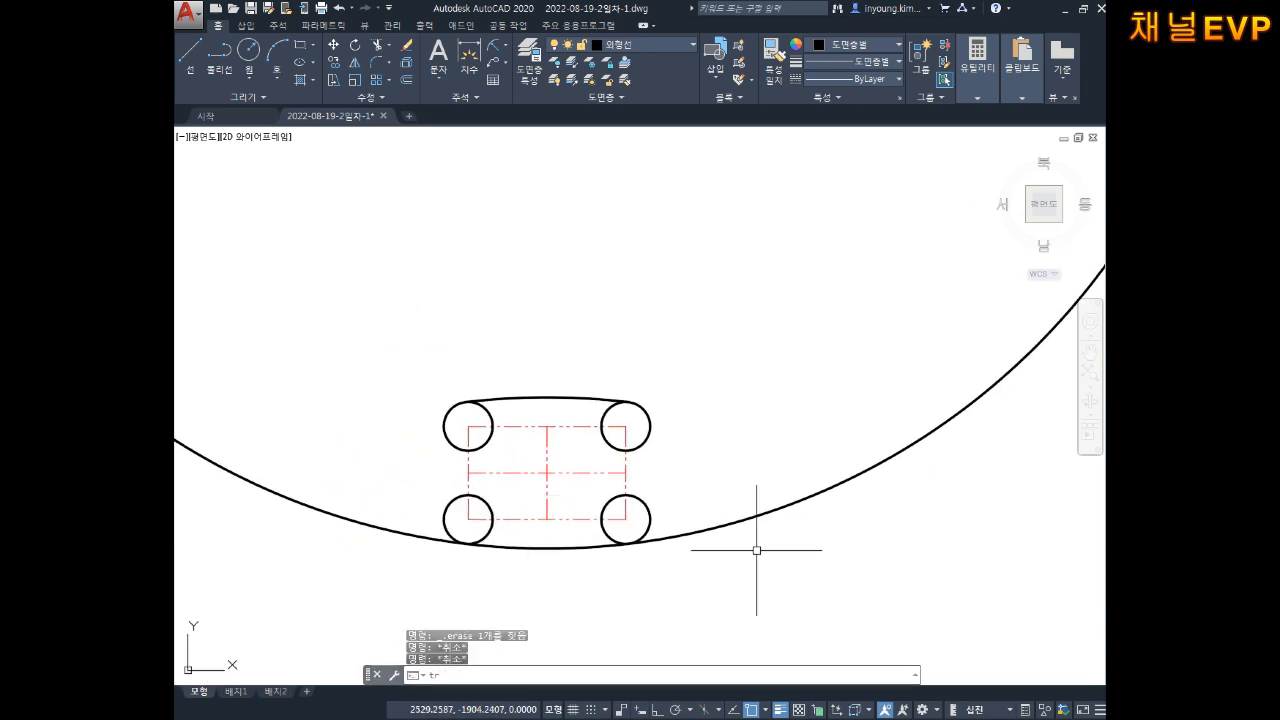
key(Return)
key(Escape)
key(Escape)
key(Escape)
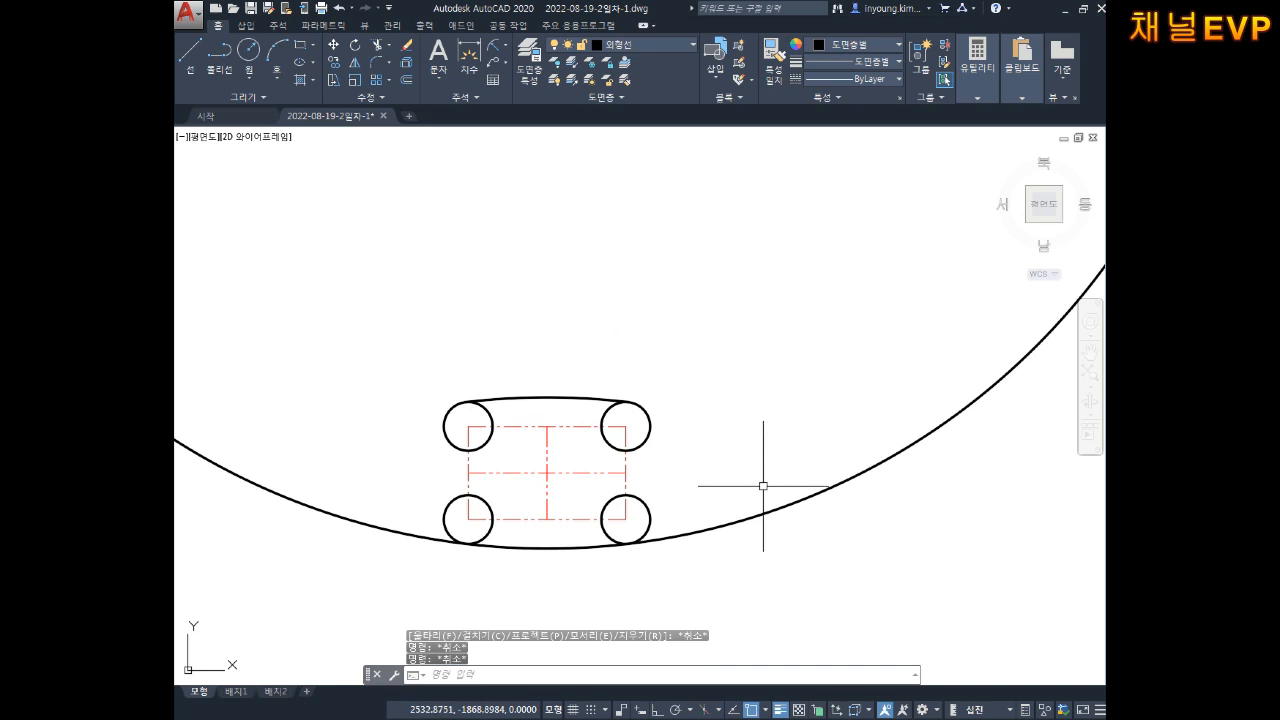
key(Escape)
text(tr)
key(Return)
key(Return)
click(783, 446)
click(763, 575)
middle_drag(501, 478, 605, 493)
scroll(655, 480, up, 4)
scroll(657, 430, down, 4)
key(Escape)
key(Escape)
scroll(645, 393, up, 4)
middle_drag(645, 393, 663, 379)
key(Escape)
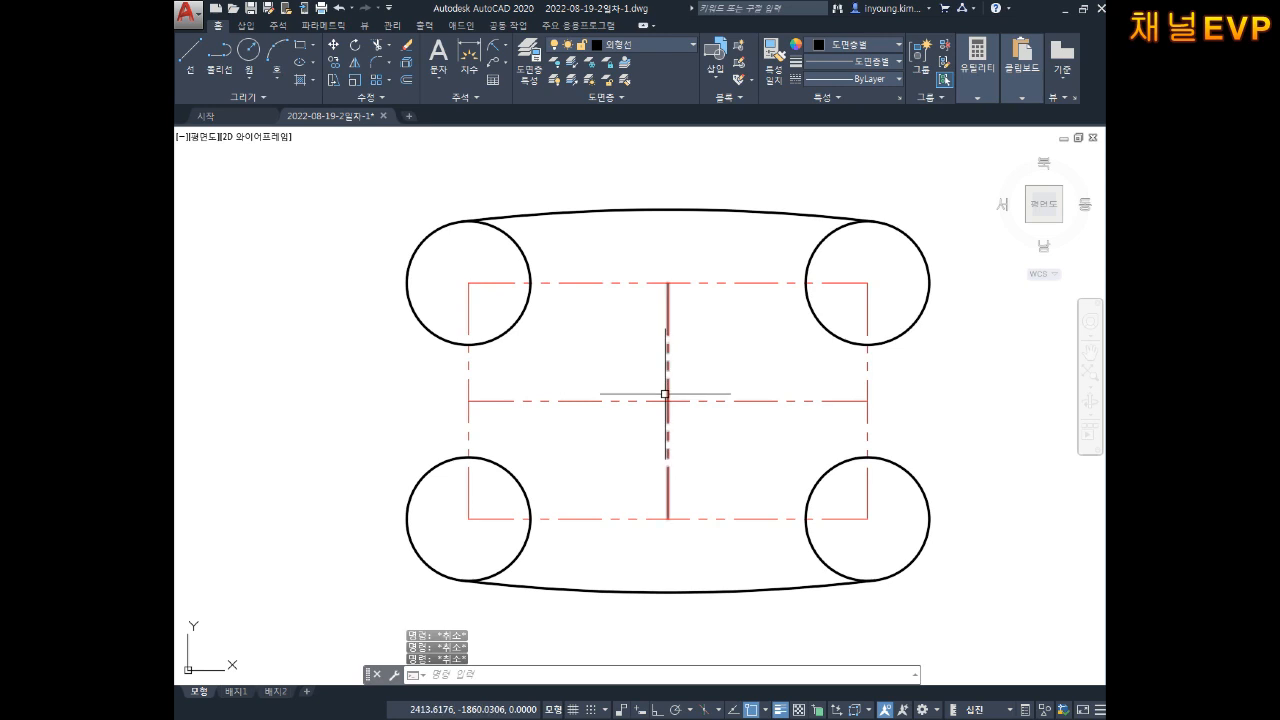
text(ㅁ)
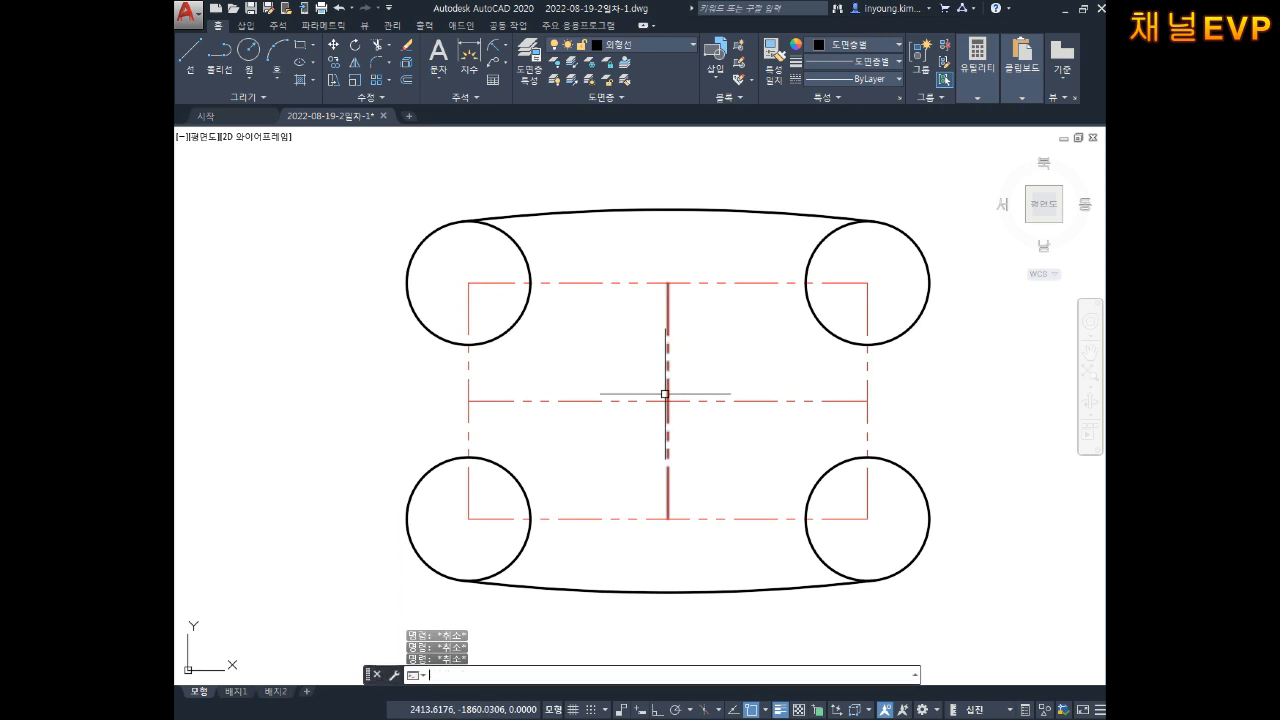
Step: Draw a radius-150 circle tangent to the upper-left and lower-left corner circles
key(Return)
text(t)
key(Return)
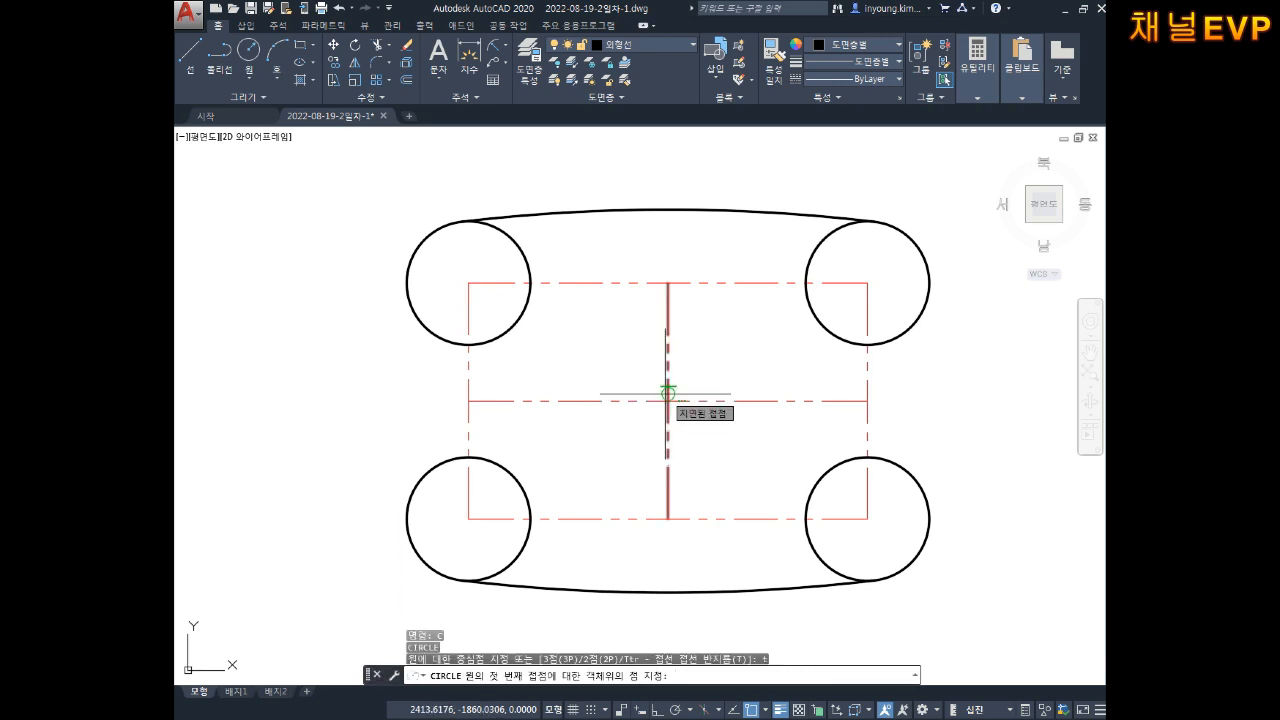
click(428, 252)
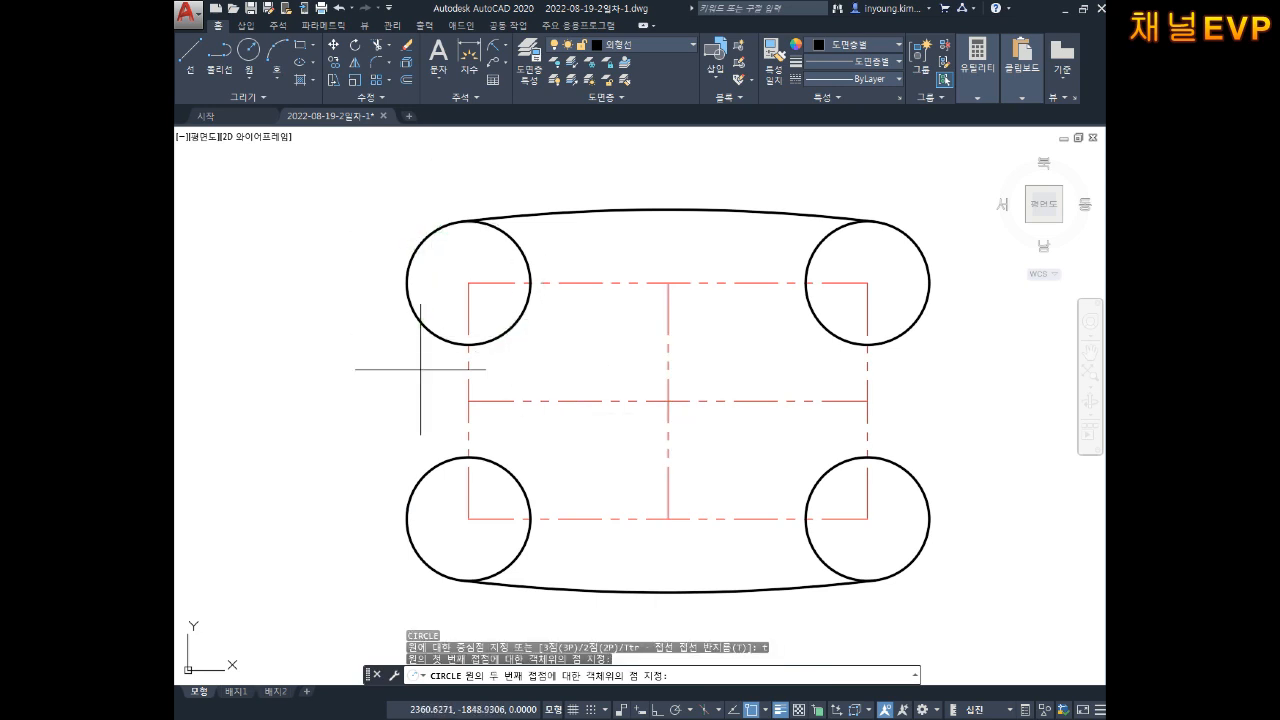
click(427, 567)
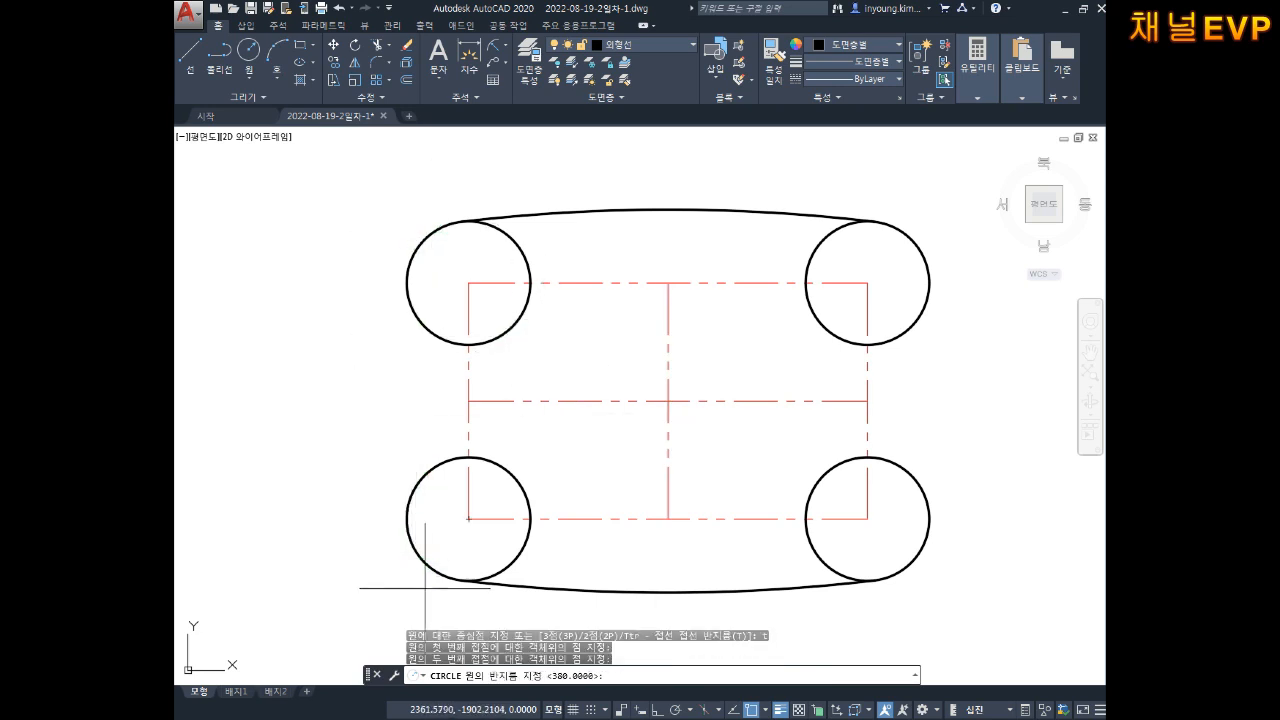
text(150)
key(Return)
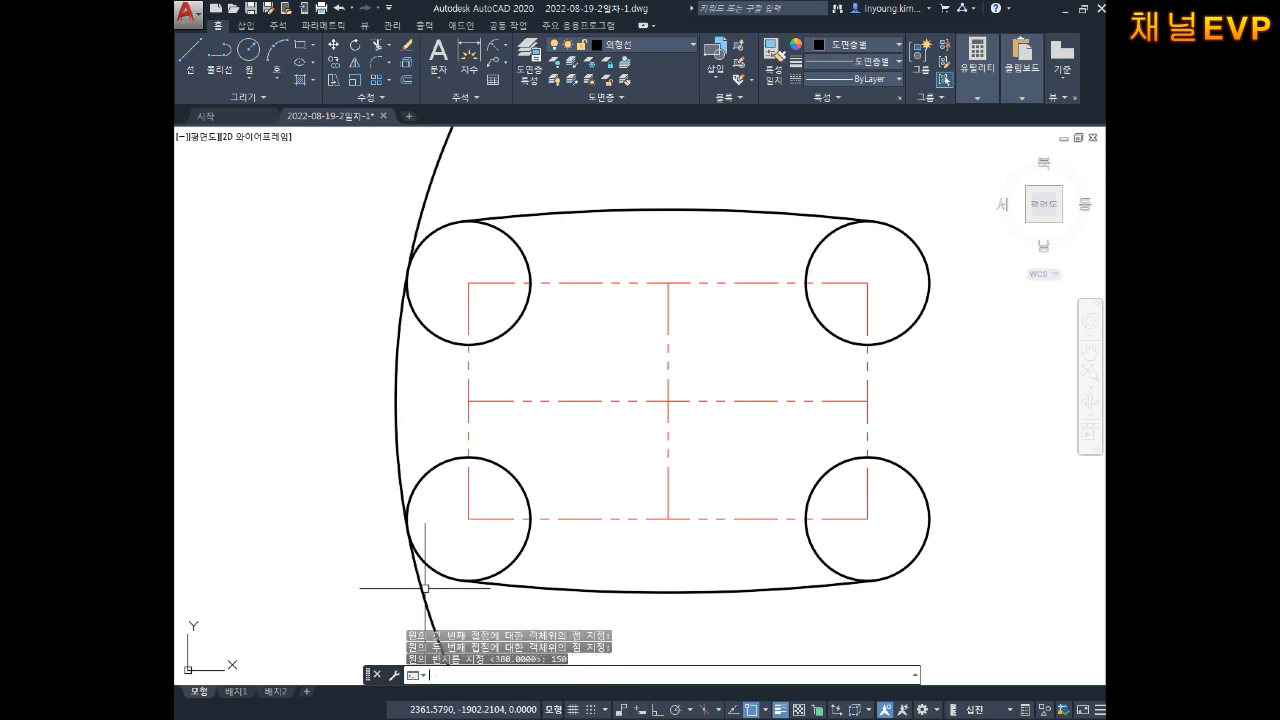
key(Escape)
key(Escape)
key(Escape)
Step: Trim the outer part of the R150 circle to leave the left-side arc
key(Return)
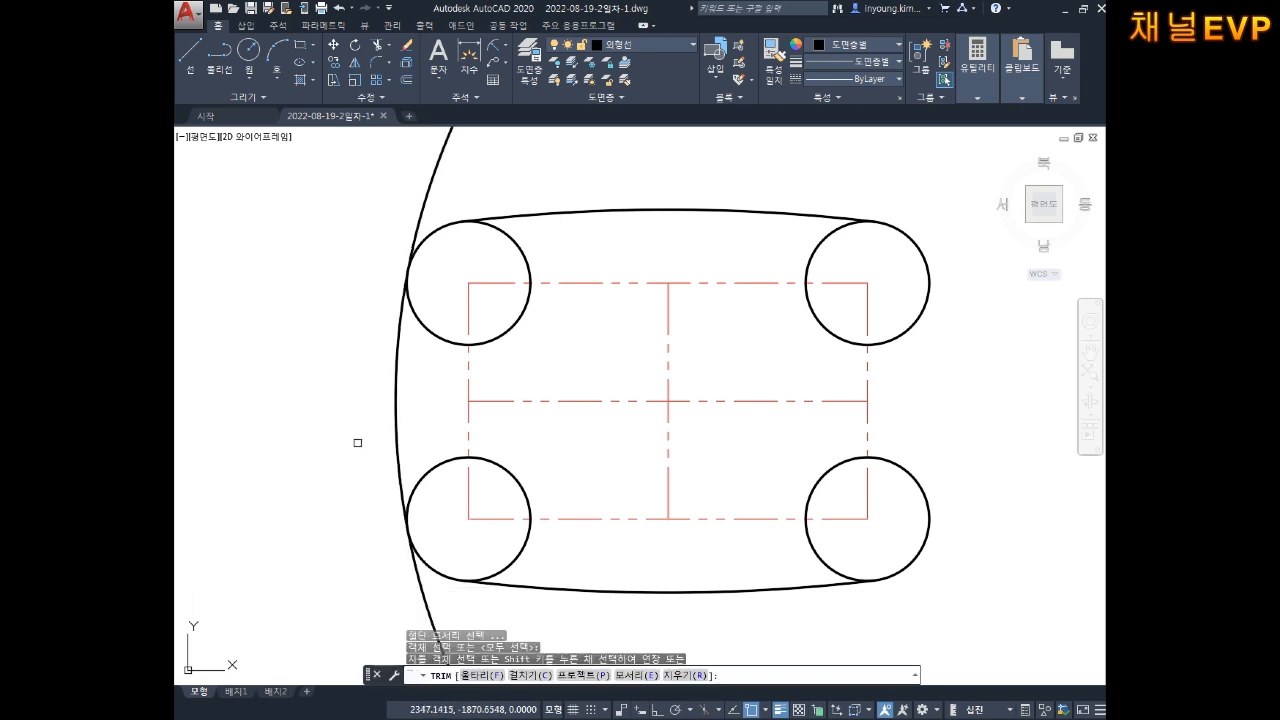
click(453, 163)
click(368, 205)
key(Escape)
key(Escape)
scroll(397, 203, down, 2)
middle_drag(594, 254, 517, 291)
middle_drag(597, 299, 626, 289)
key(Escape)
key(Escape)
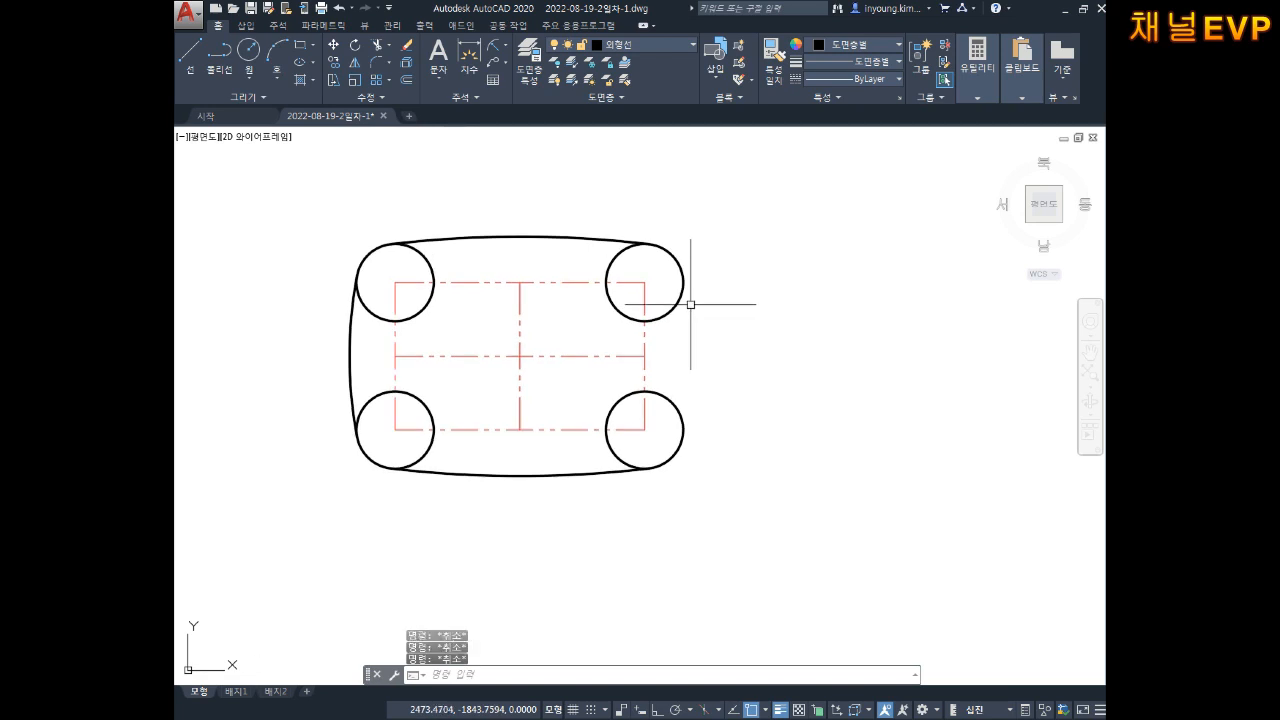
Step: Draw a radius-150 circle tangent to the upper-right and lower-right corner circles
text(c)
key(Return)
text(t)
key(Return)
scroll(605, 322, up, 2)
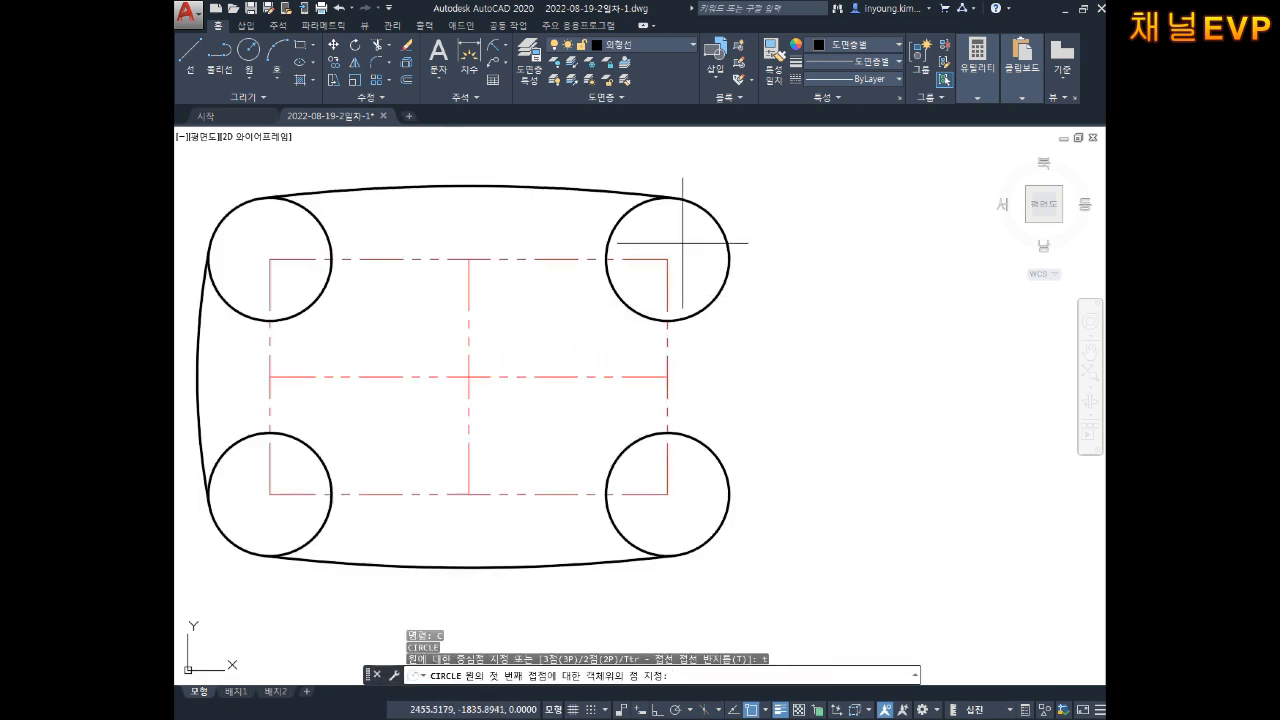
click(709, 215)
click(707, 540)
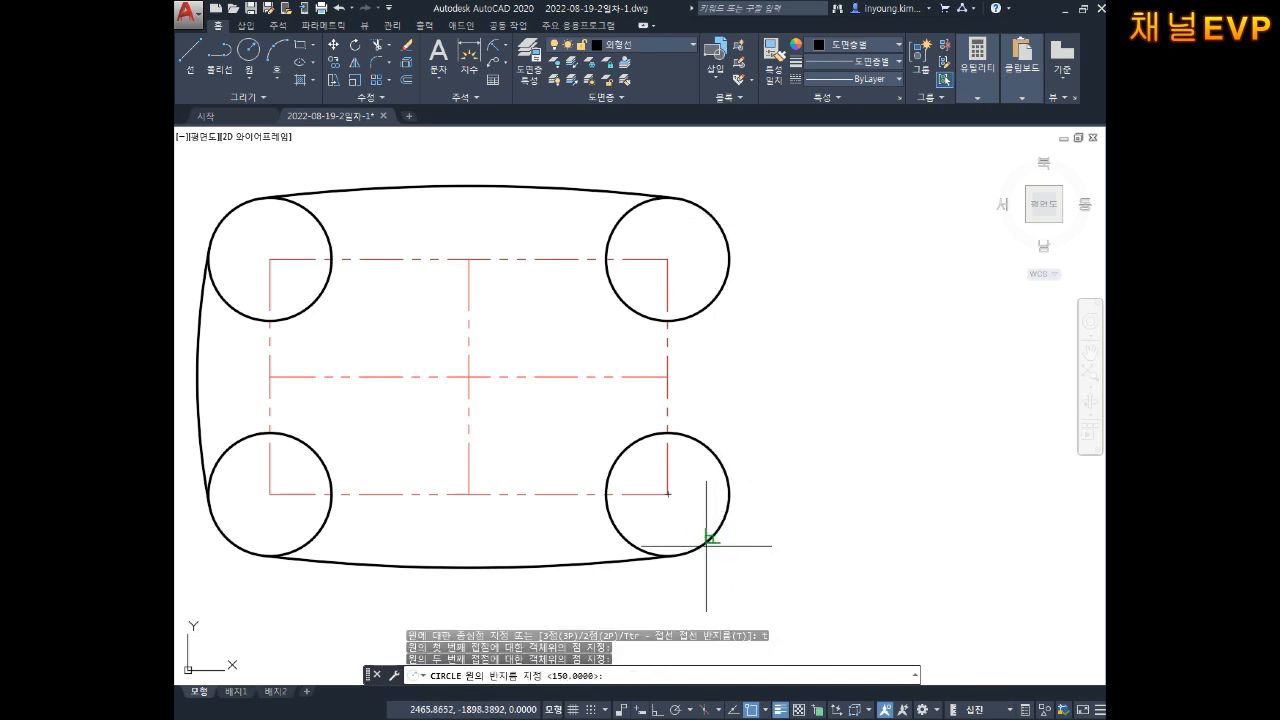
text(150)
key(Return)
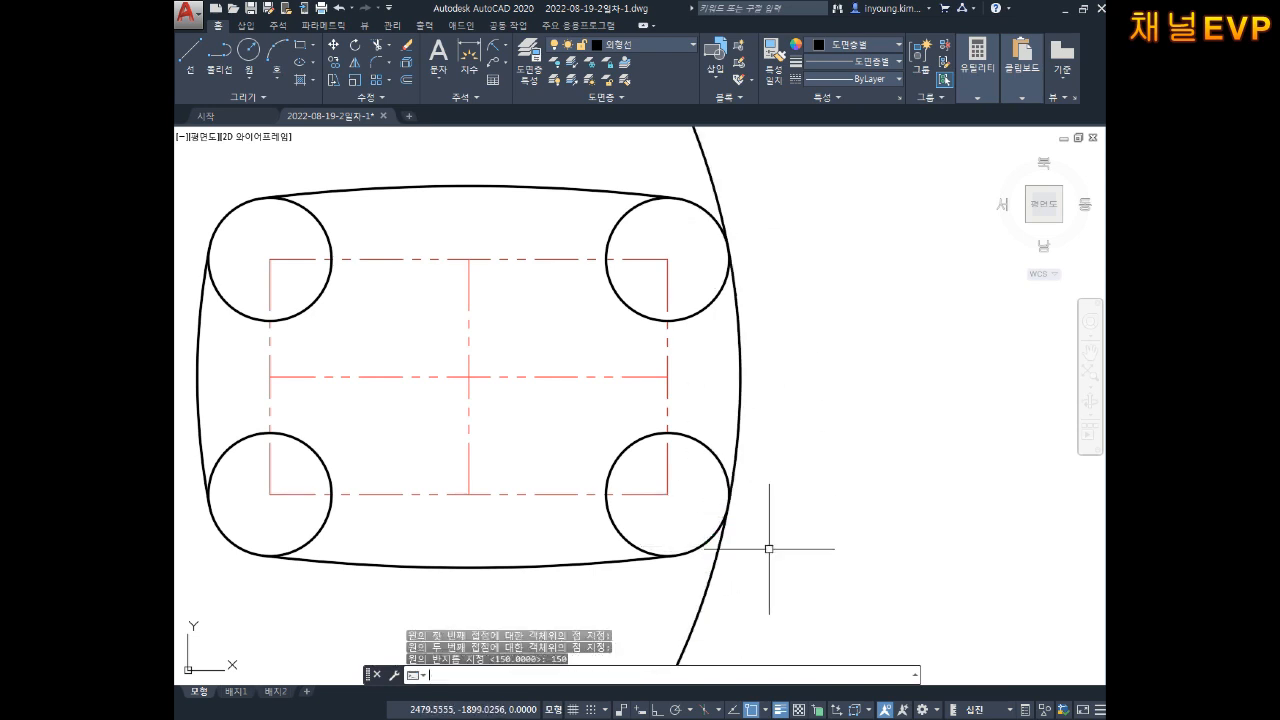
key(Escape)
key(Escape)
key(Escape)
Step: Trim the R150 circle's outer arc, leaving the right-side arc of the outline
text(tr)
key(Return)
key(Return)
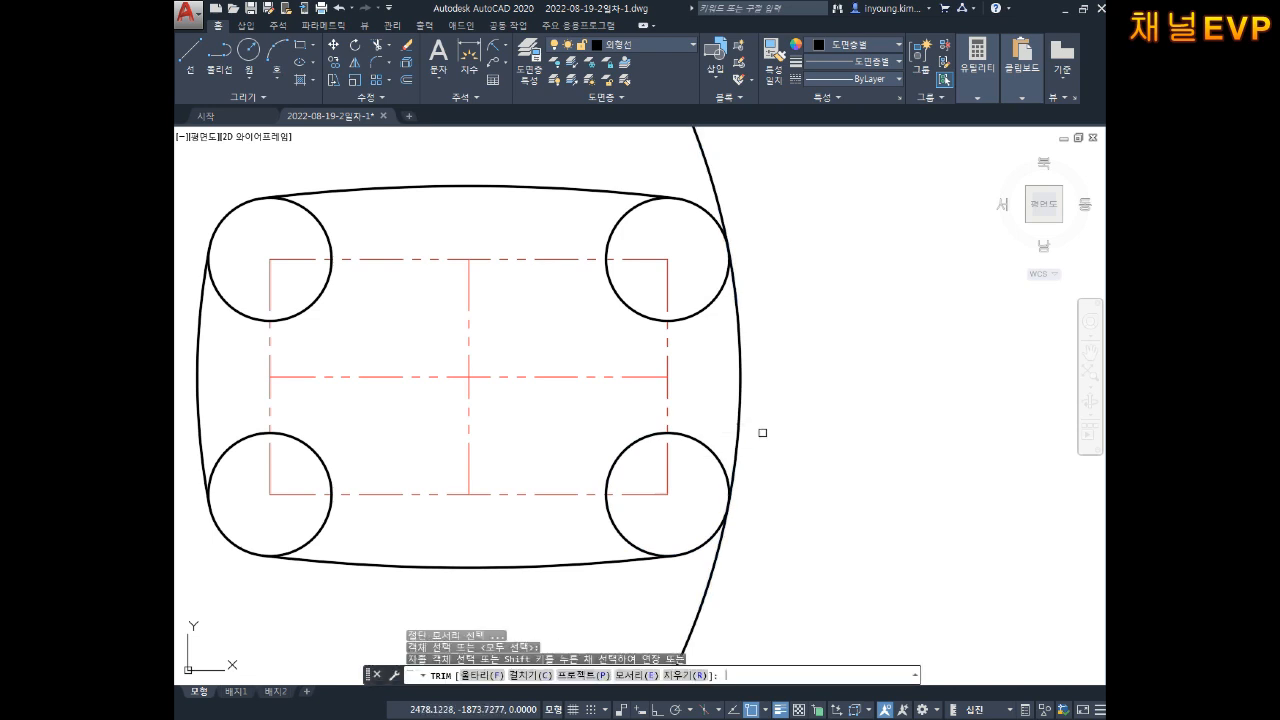
middle_drag(766, 167, 797, 307)
click(820, 305)
click(690, 176)
key(Escape)
middle_drag(671, 280, 801, 198)
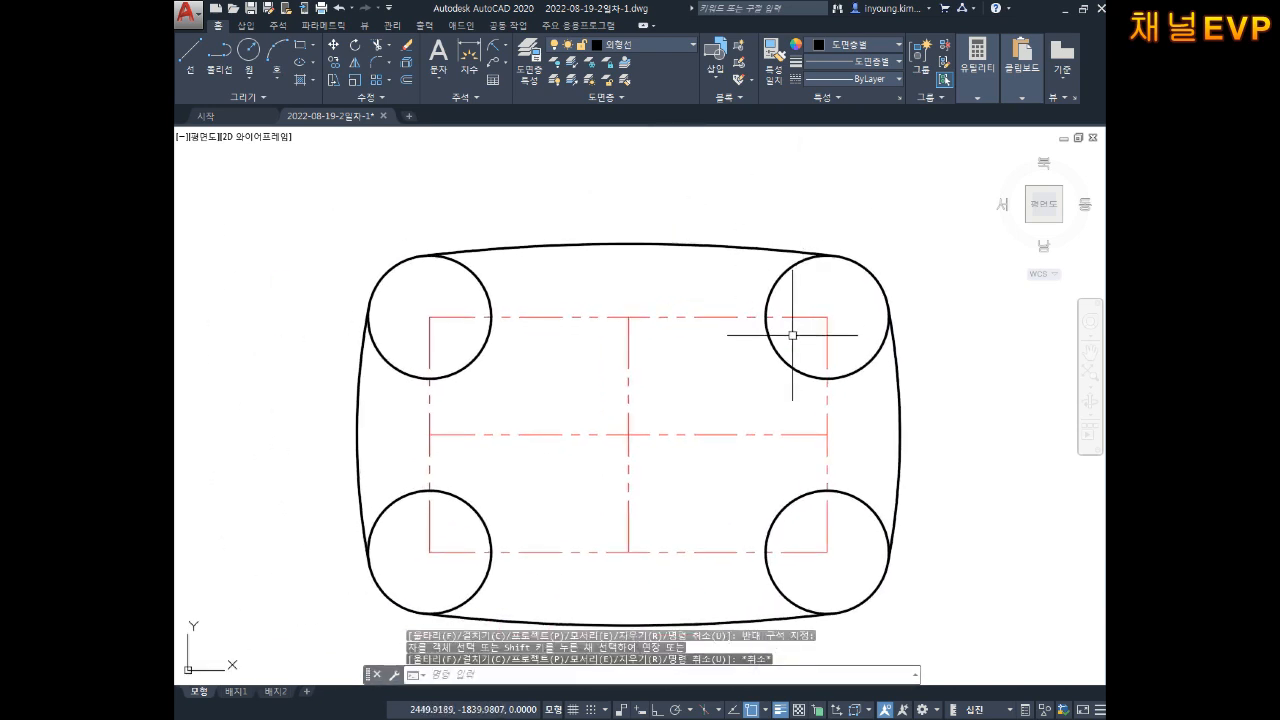
middle_drag(792, 334, 811, 263)
key(Escape)
key(Escape)
key(Escape)
mouse_move(795, 335)
middle_down()
mouse_move(825, 351)
mouse_move(783, 358)
middle_up()
Step: Explode the red centerline rectangle with X and check its top and bottom lines are separate
key(Escape)
click(766, 252)
click(732, 303)
key(Escape)
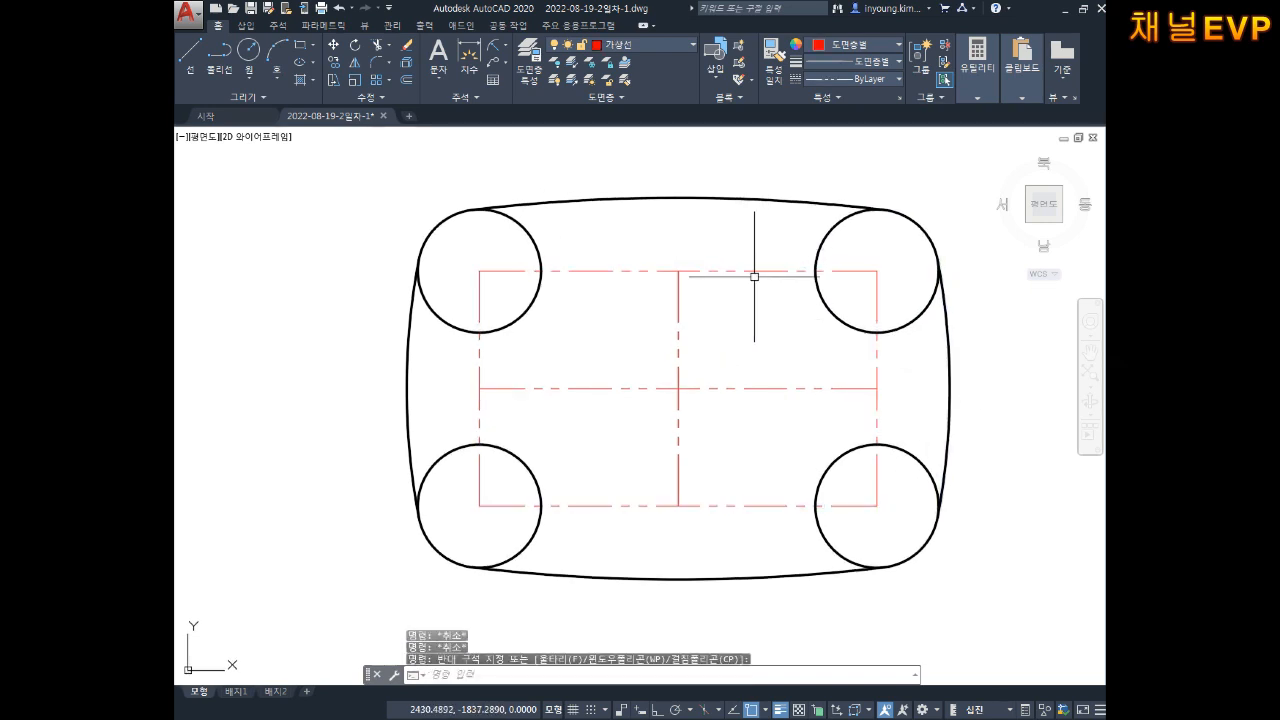
text(x)
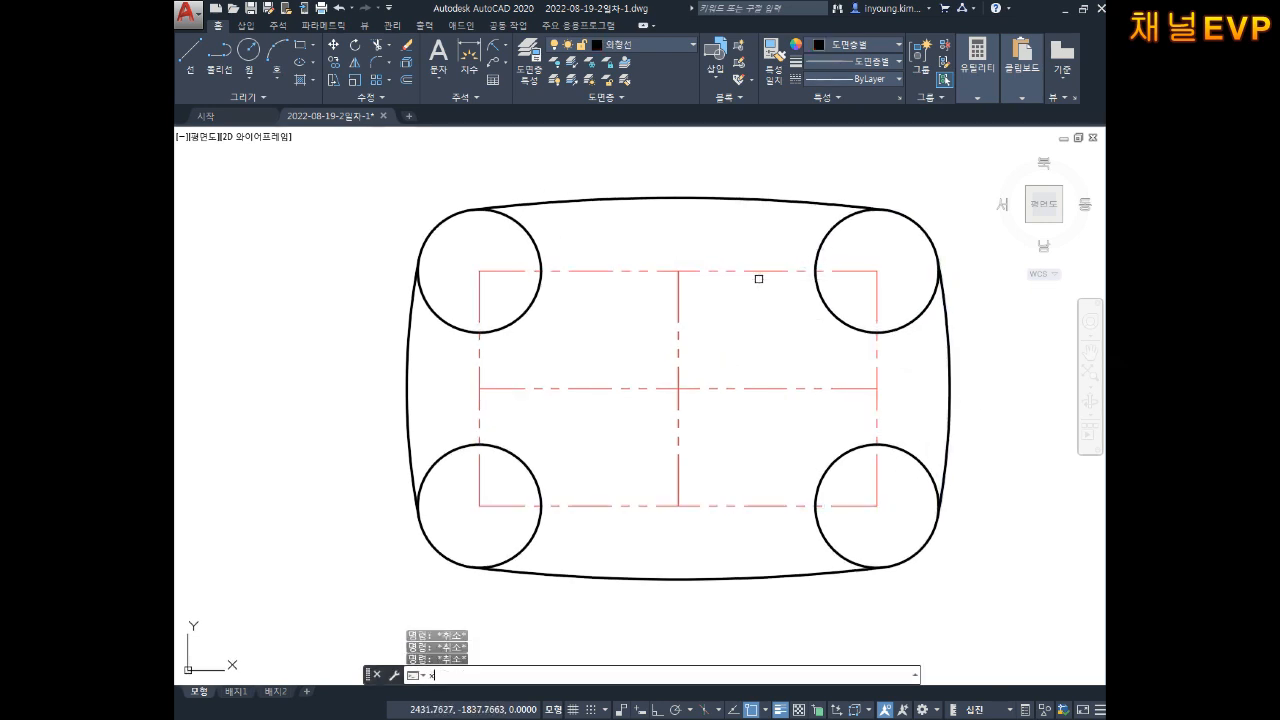
key(Return)
click(719, 270)
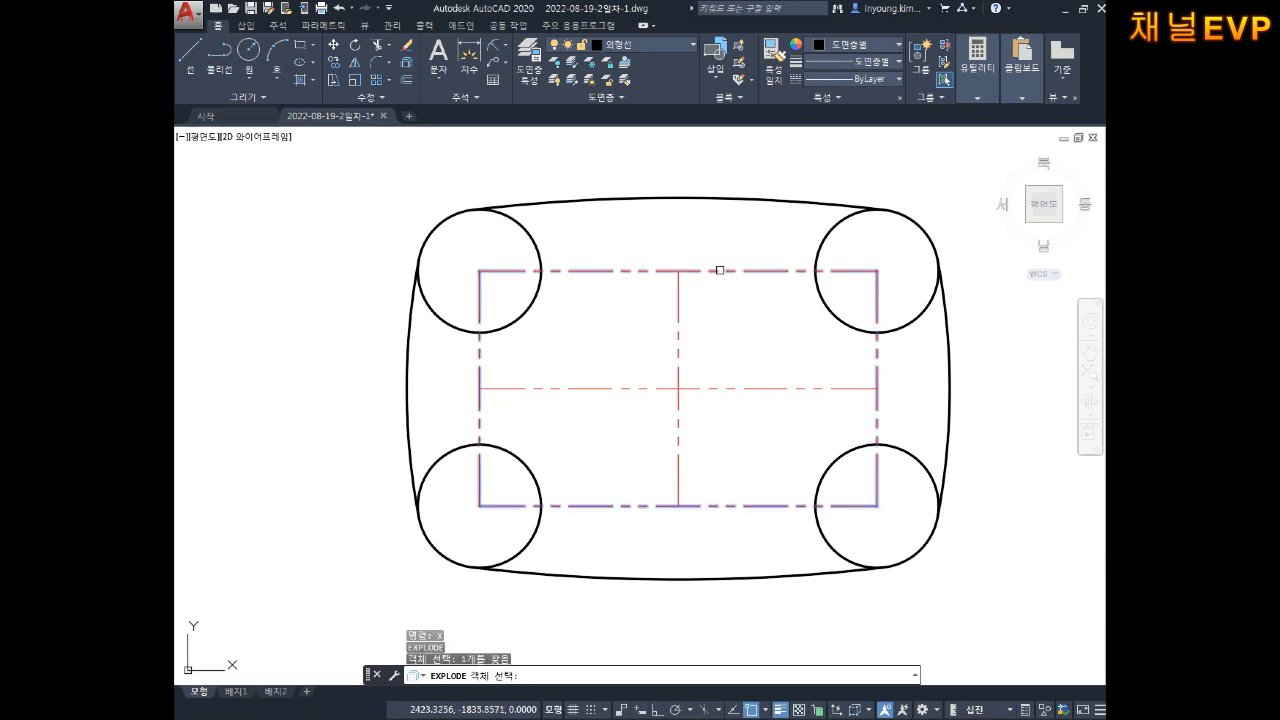
key(Return)
click(742, 257)
click(726, 294)
click(742, 480)
click(727, 520)
key(Escape)
key(Escape)
key(Escape)
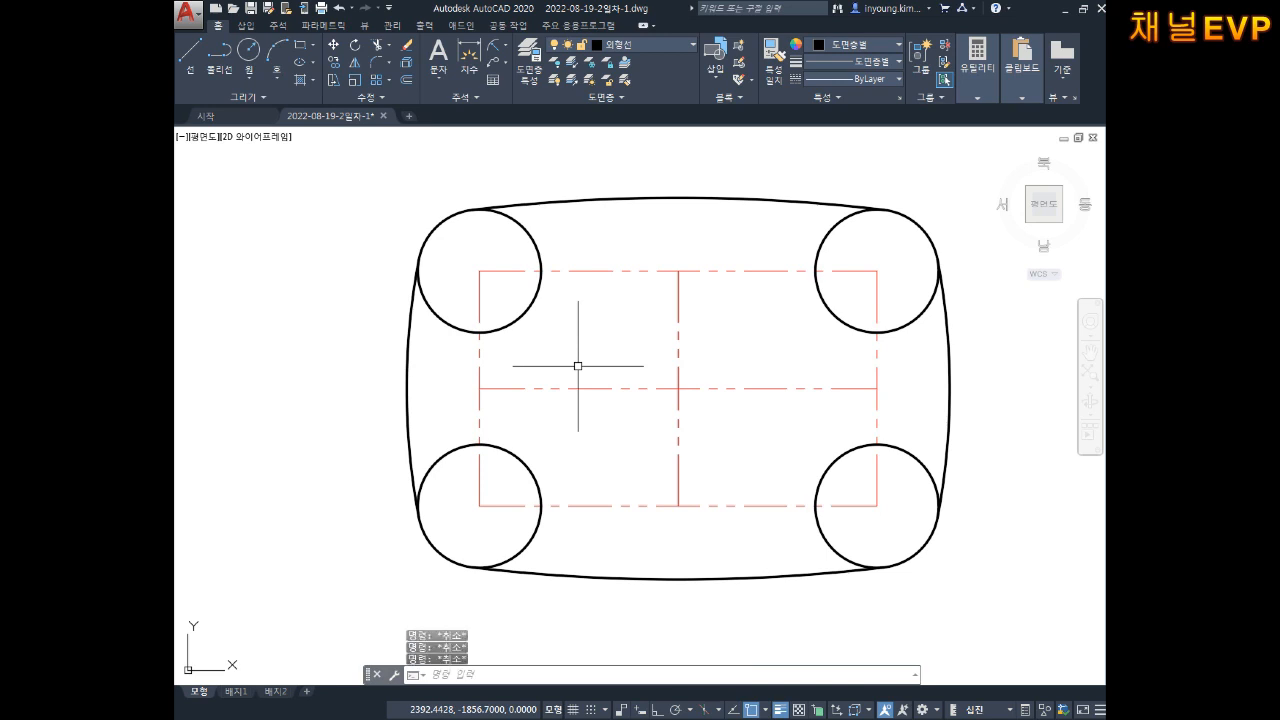
Step: Offset the left vertical centreline 31.3 to the right
text(o)
key(Return)
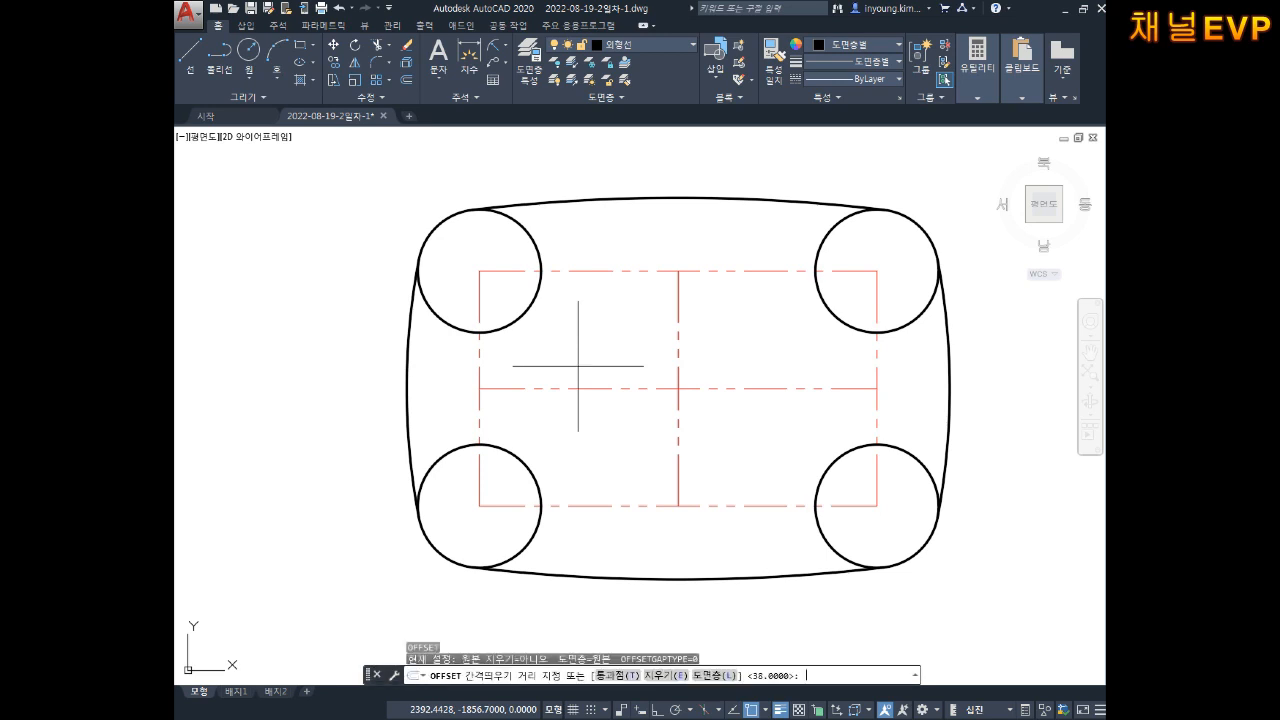
text(31.3)
key(Return)
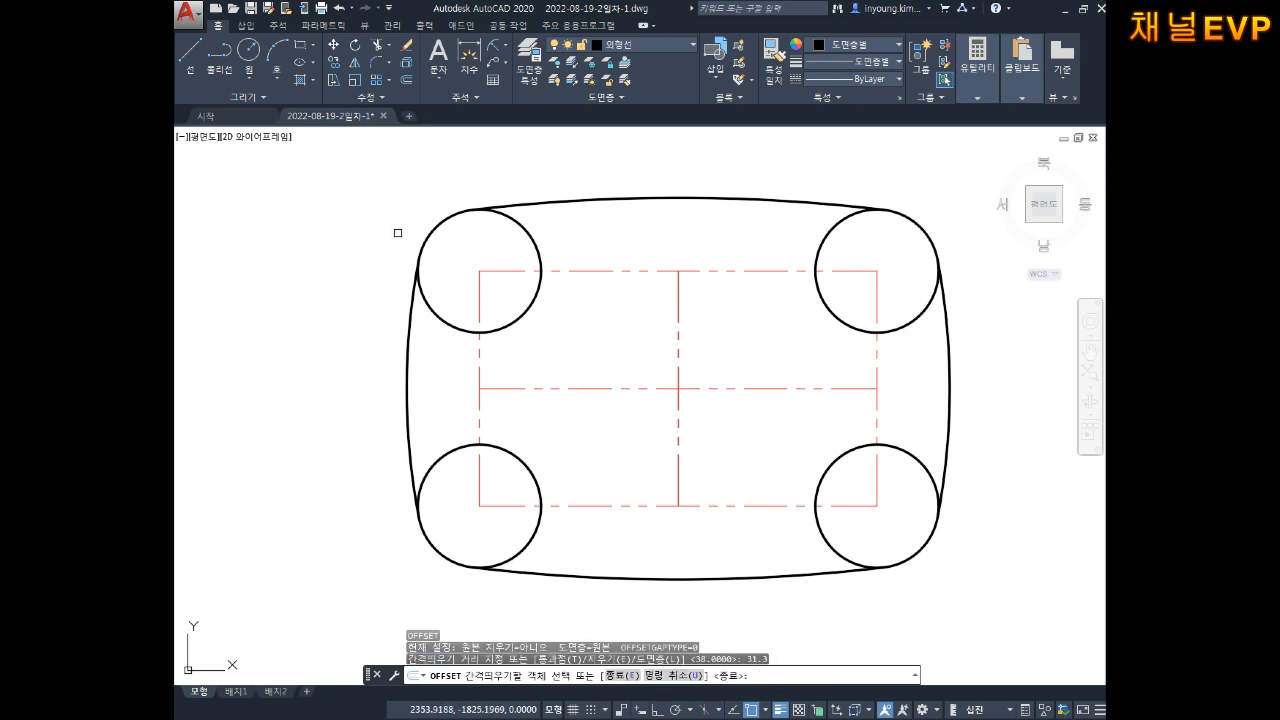
click(477, 296)
click(555, 309)
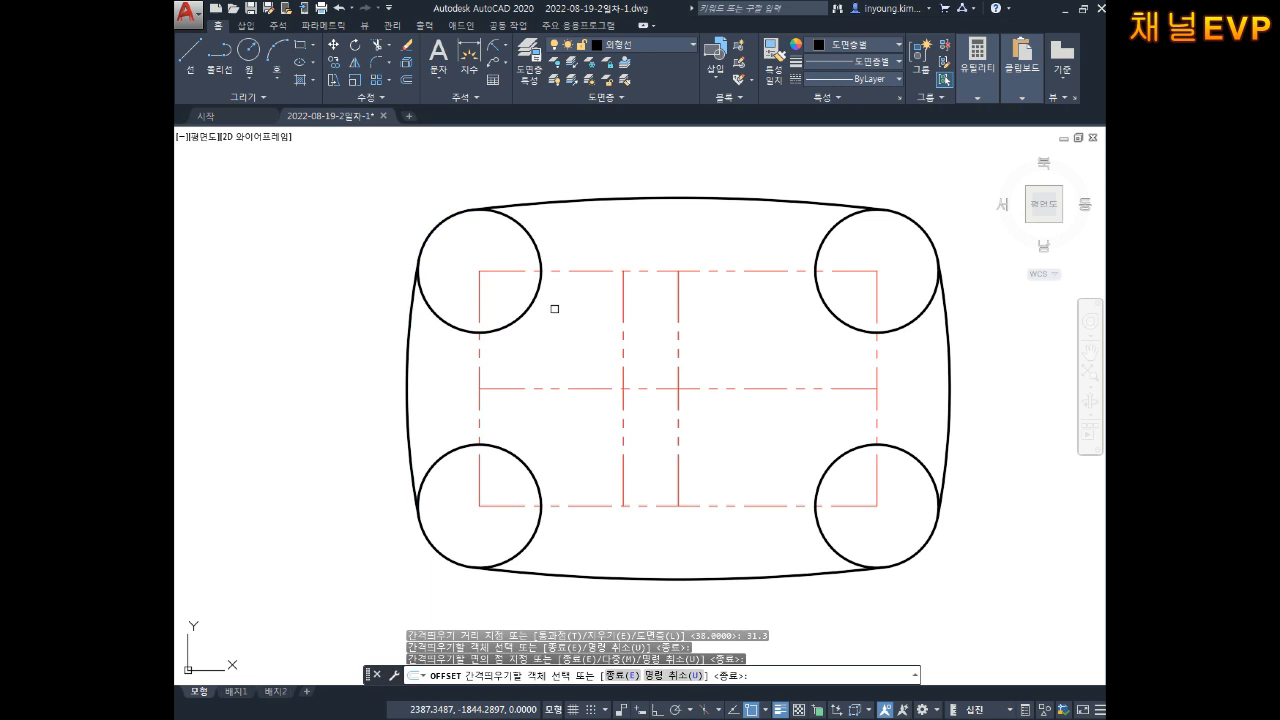
key(Escape)
key(Escape)
Step: Move the new vertical line and the middle horizontal line onto the 외형선 layer
click(623, 331)
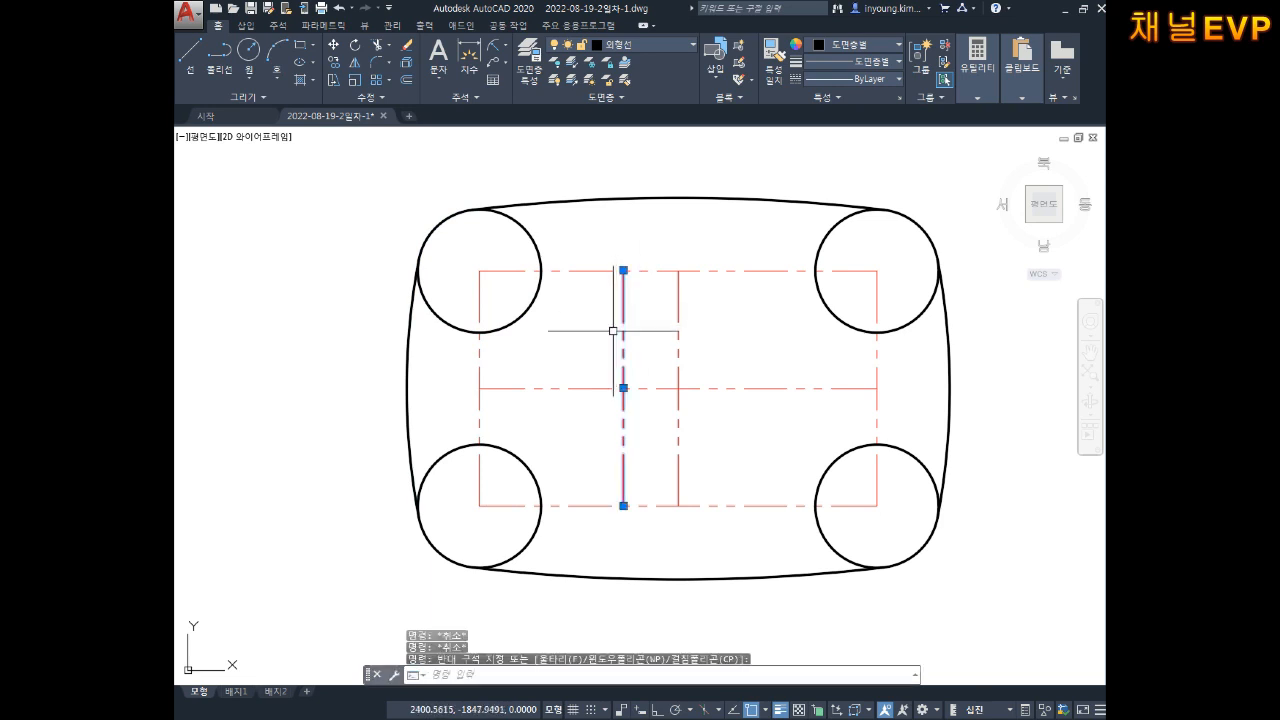
click(623, 47)
click(623, 136)
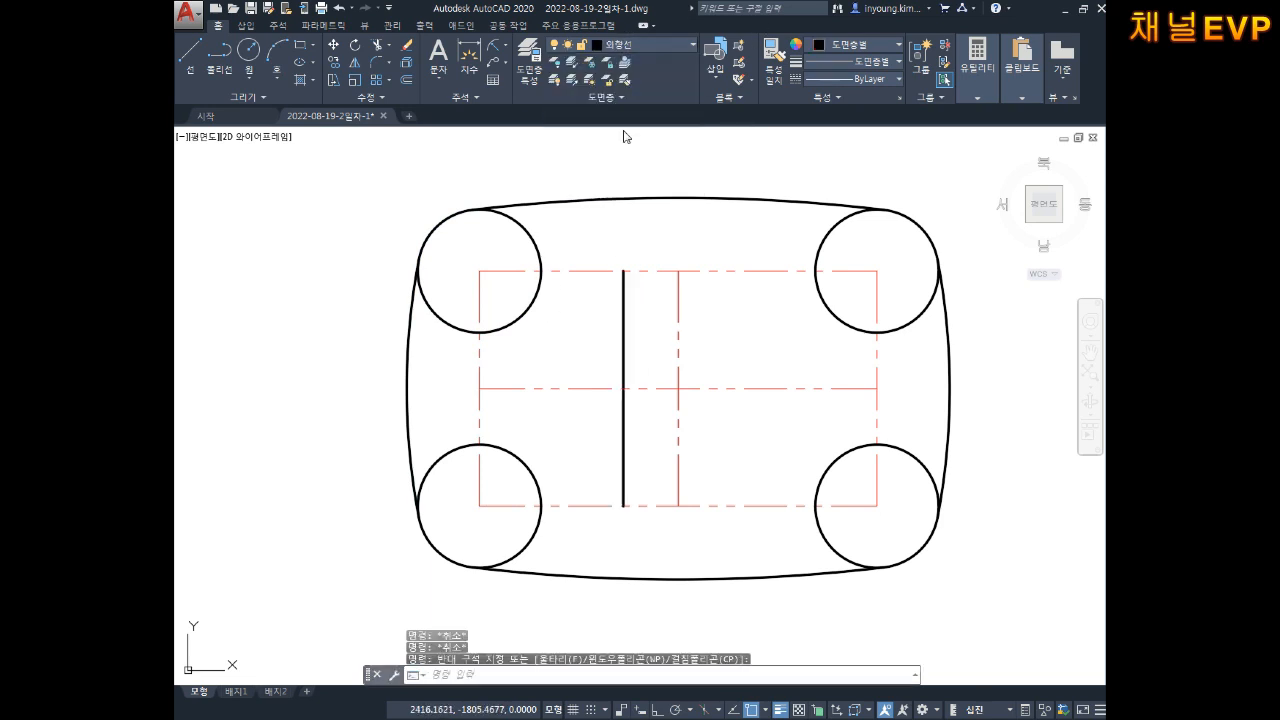
key(Escape)
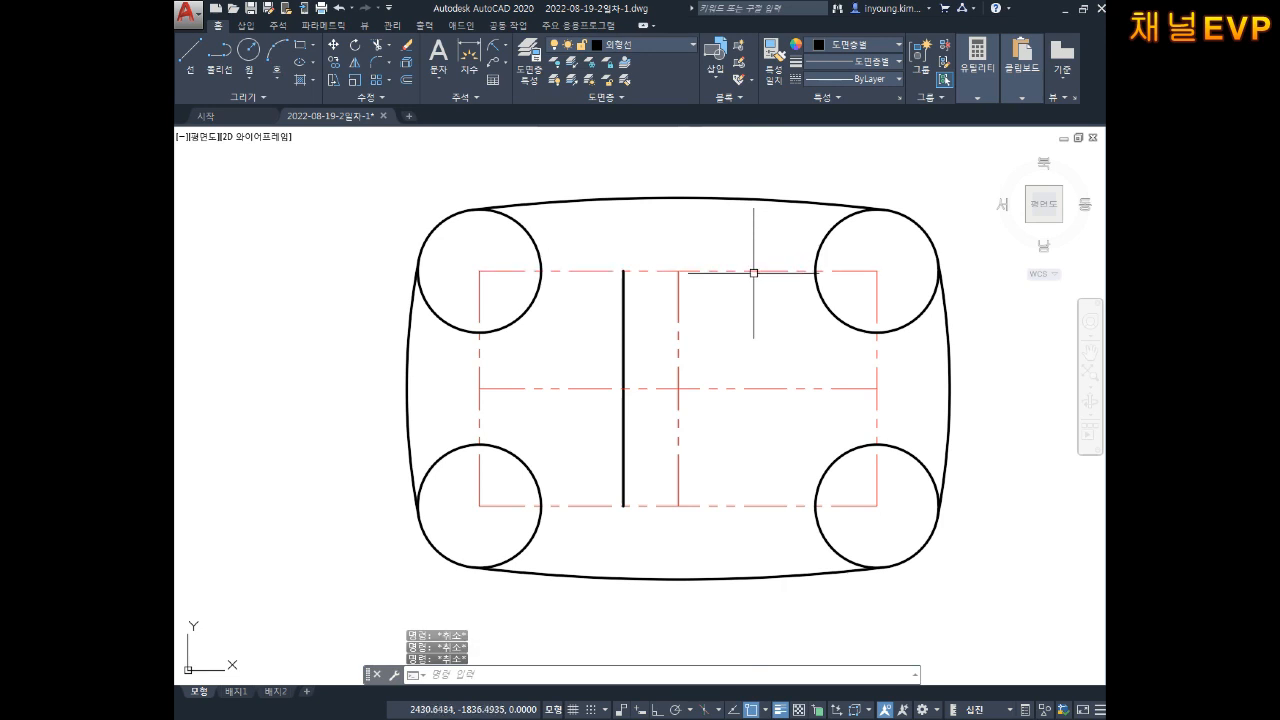
click(758, 358)
click(723, 429)
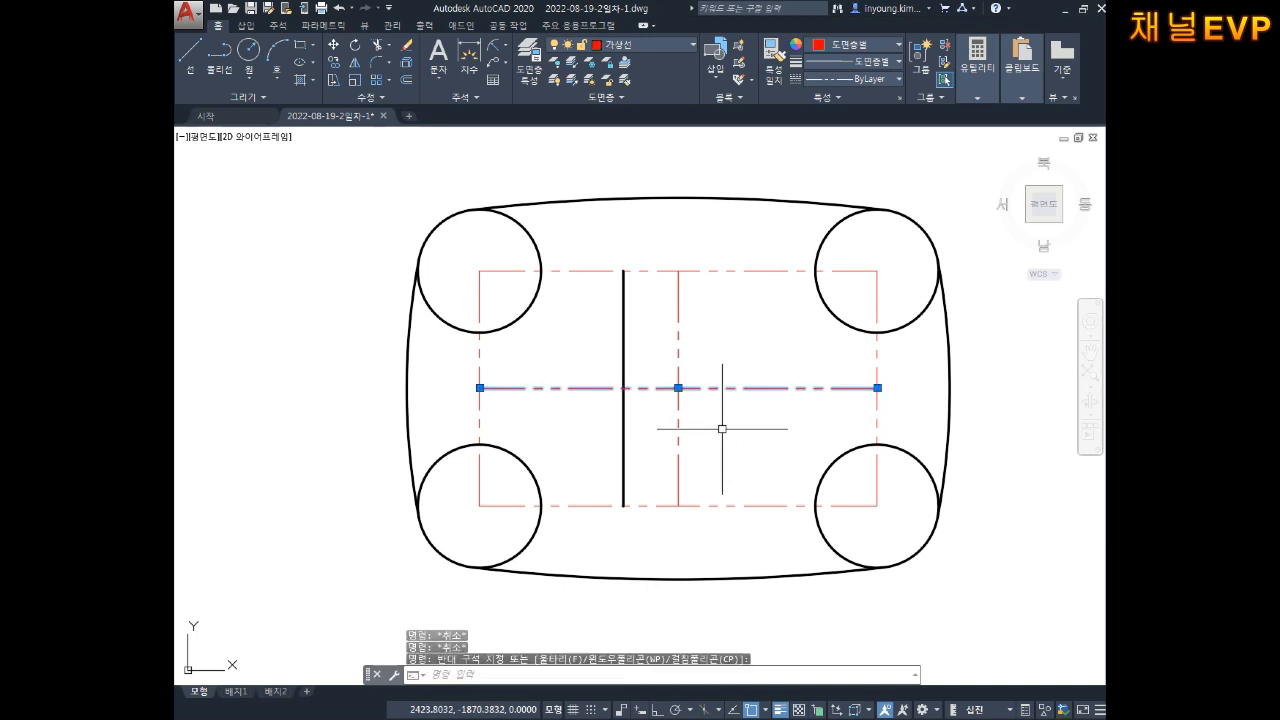
click(612, 46)
click(622, 134)
click(622, 134)
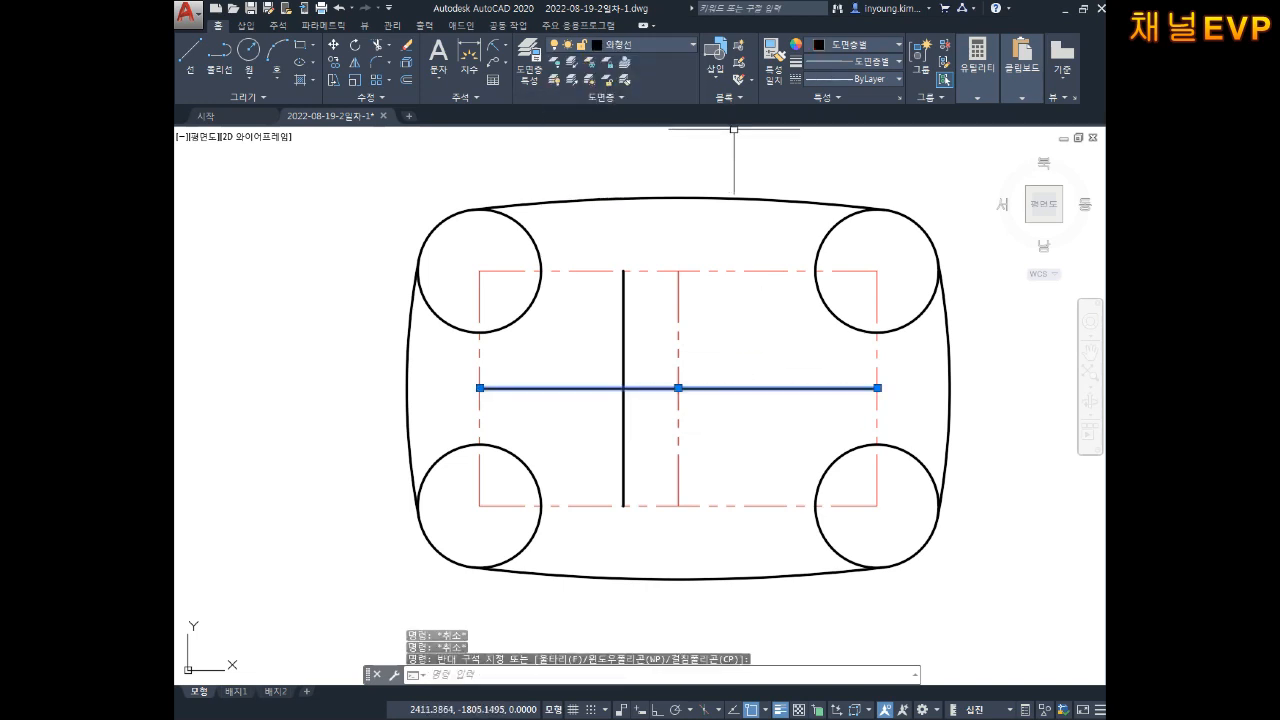
key(Escape)
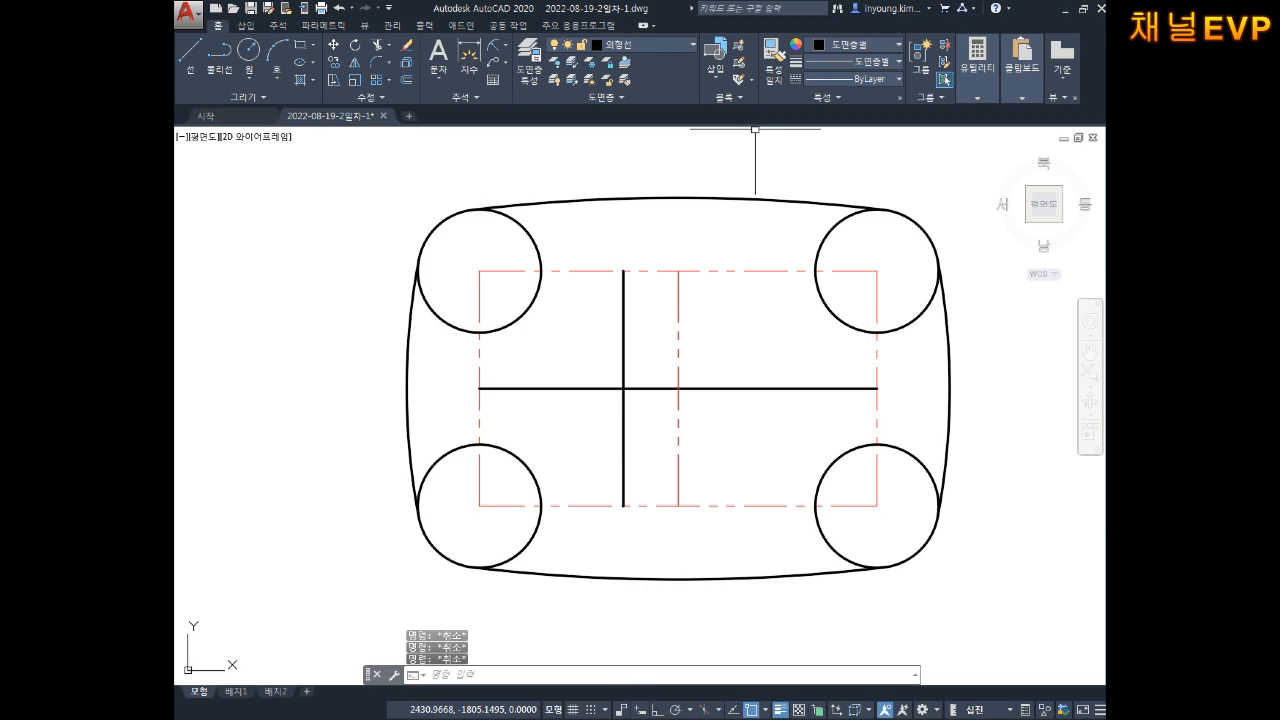
Step: Offset the middle horizontal line 17.8 above and 17.8 below
text(o)
key(space)
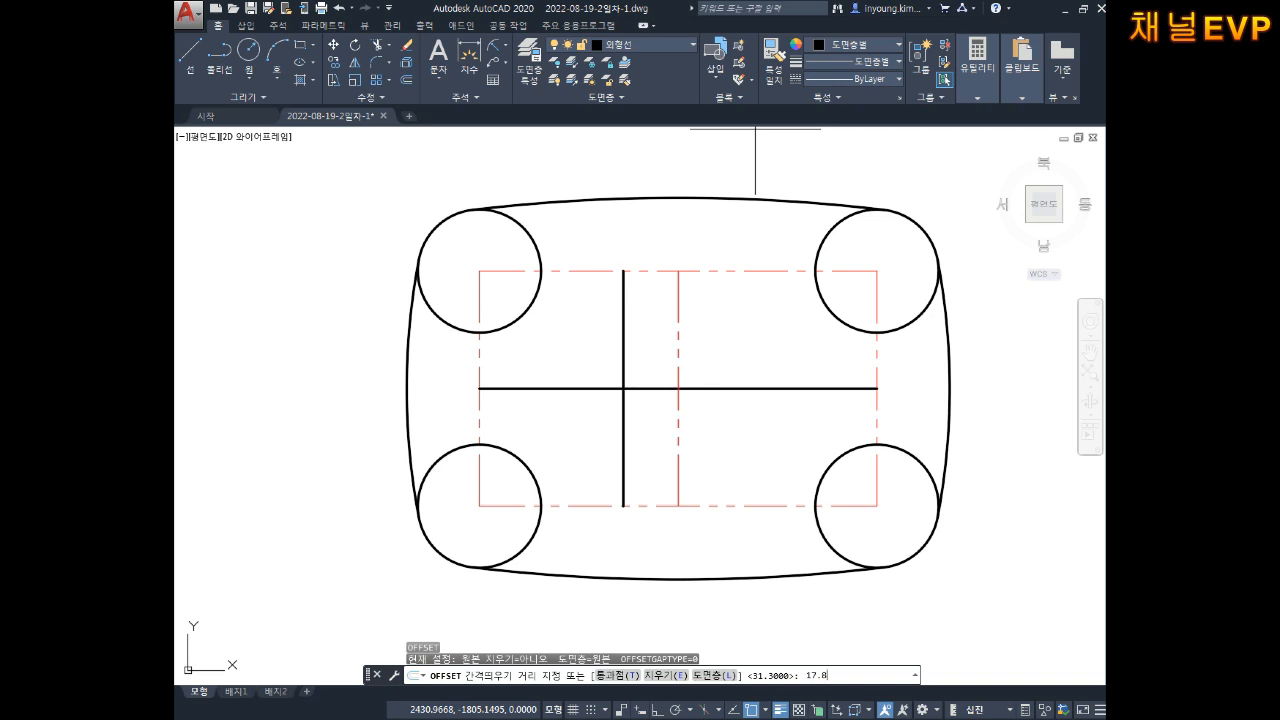
key(Return)
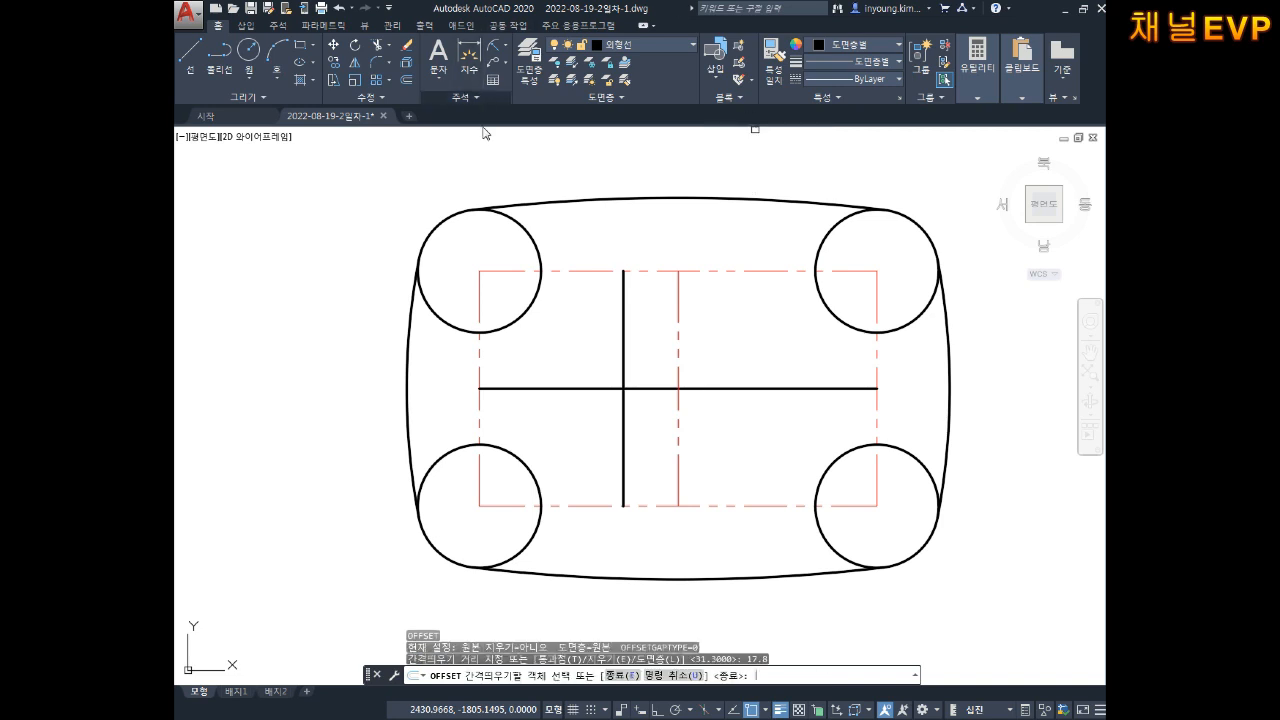
click(641, 388)
click(645, 360)
click(641, 388)
click(650, 425)
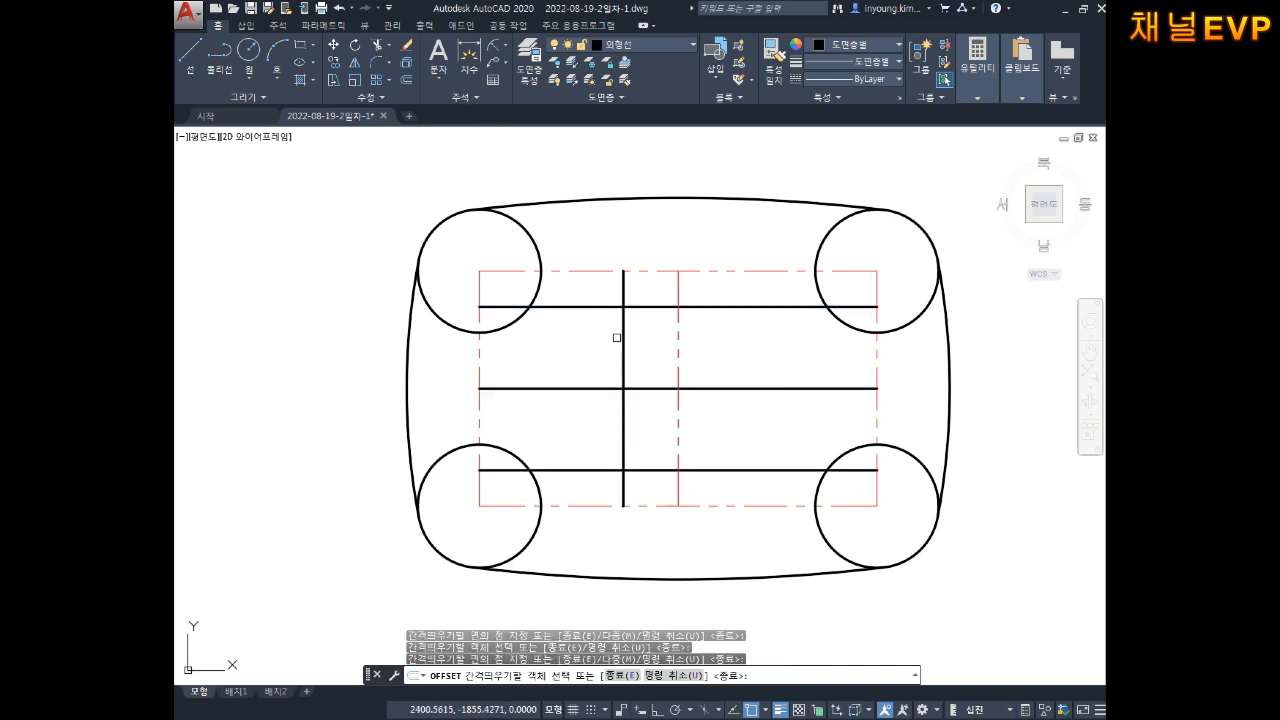
key(Escape)
key(Escape)
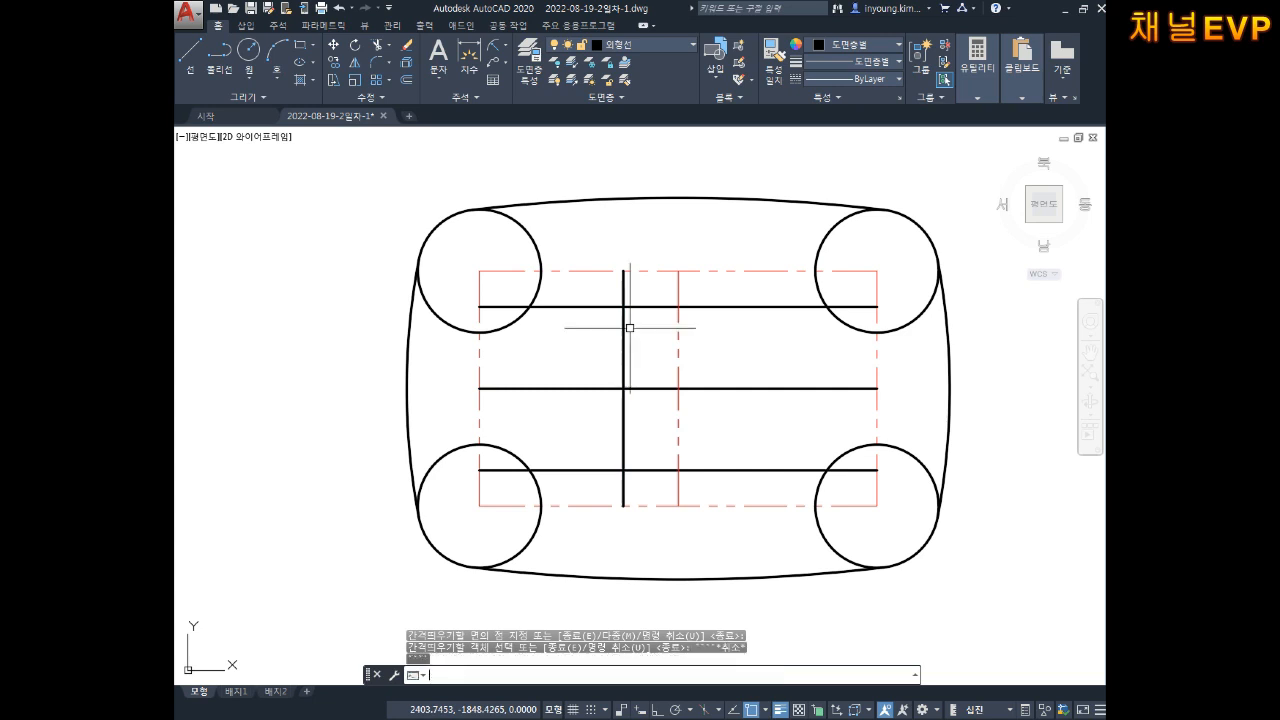
Step: Trim the vertical line's top and bottom stubs and the horizontal lines left of it
text(tr)
key(space)
key(space)
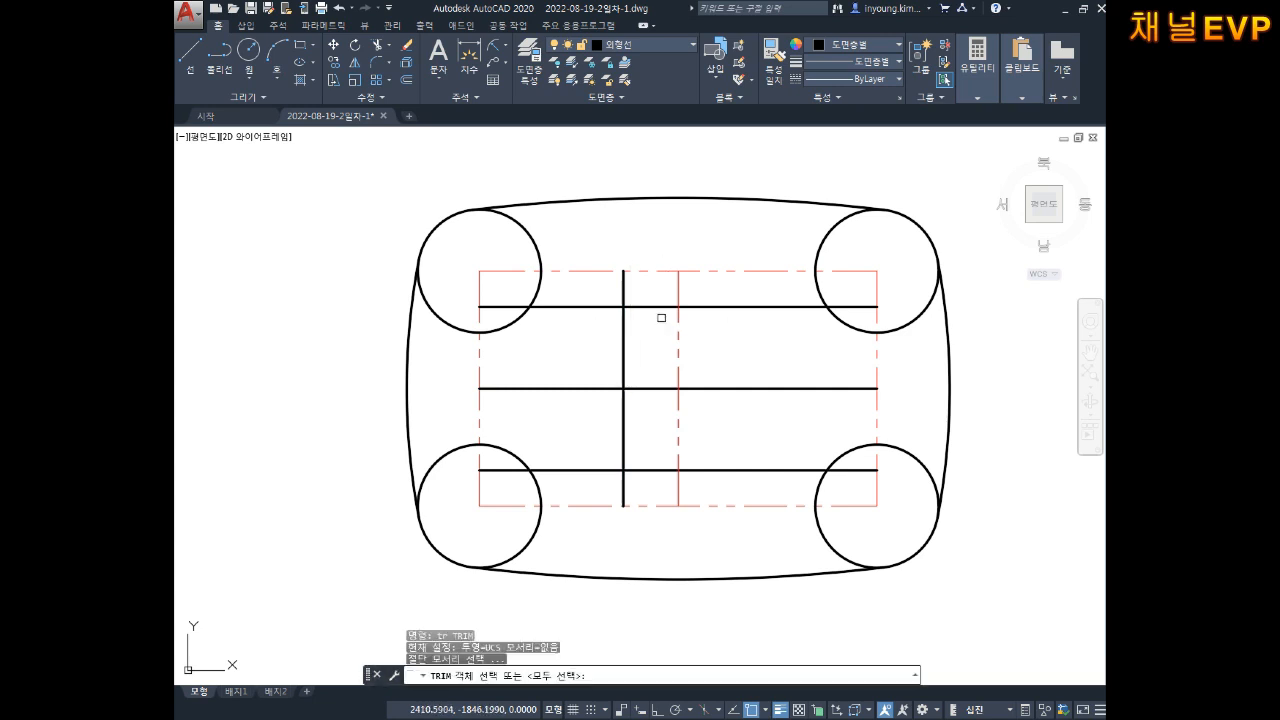
click(633, 286)
click(592, 297)
click(637, 488)
click(609, 487)
click(614, 445)
click(598, 481)
click(642, 487)
click(601, 492)
click(605, 294)
click(597, 333)
key(Escape)
Step: Delete the leftover pieces in the left circles and the upper and lower horizontal lines
click(507, 308)
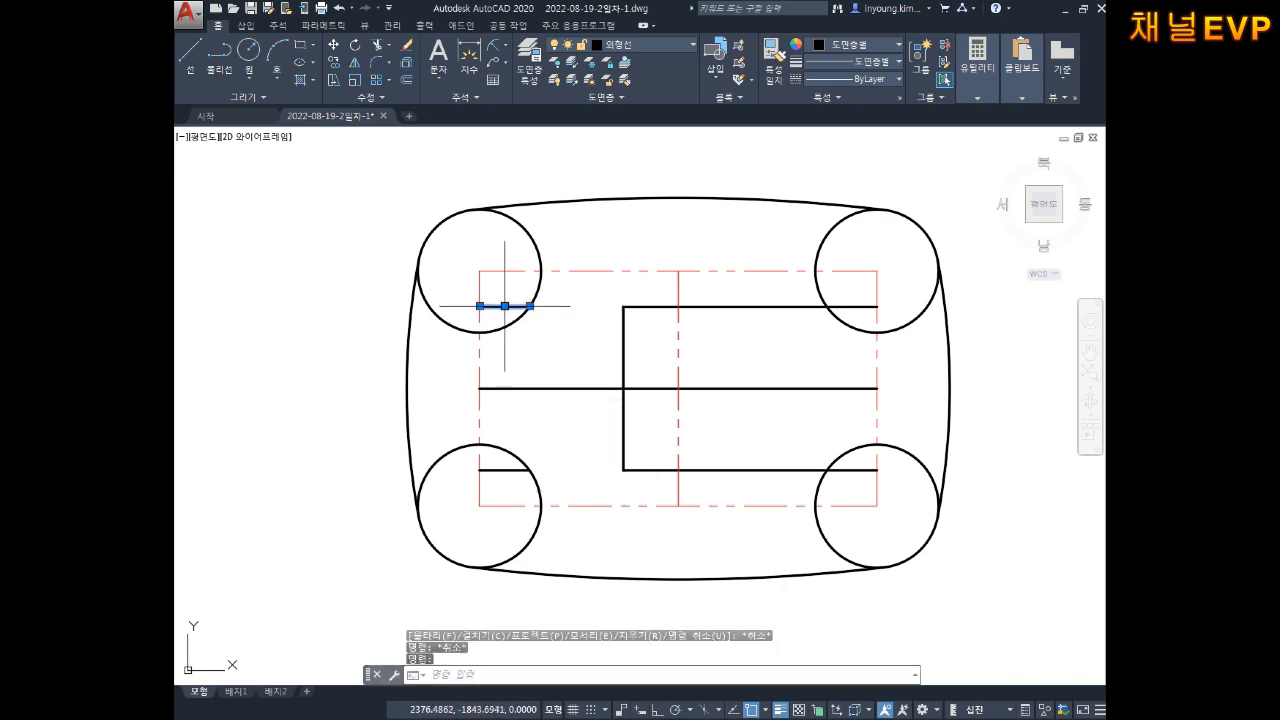
key(Delete)
click(497, 470)
key(Delete)
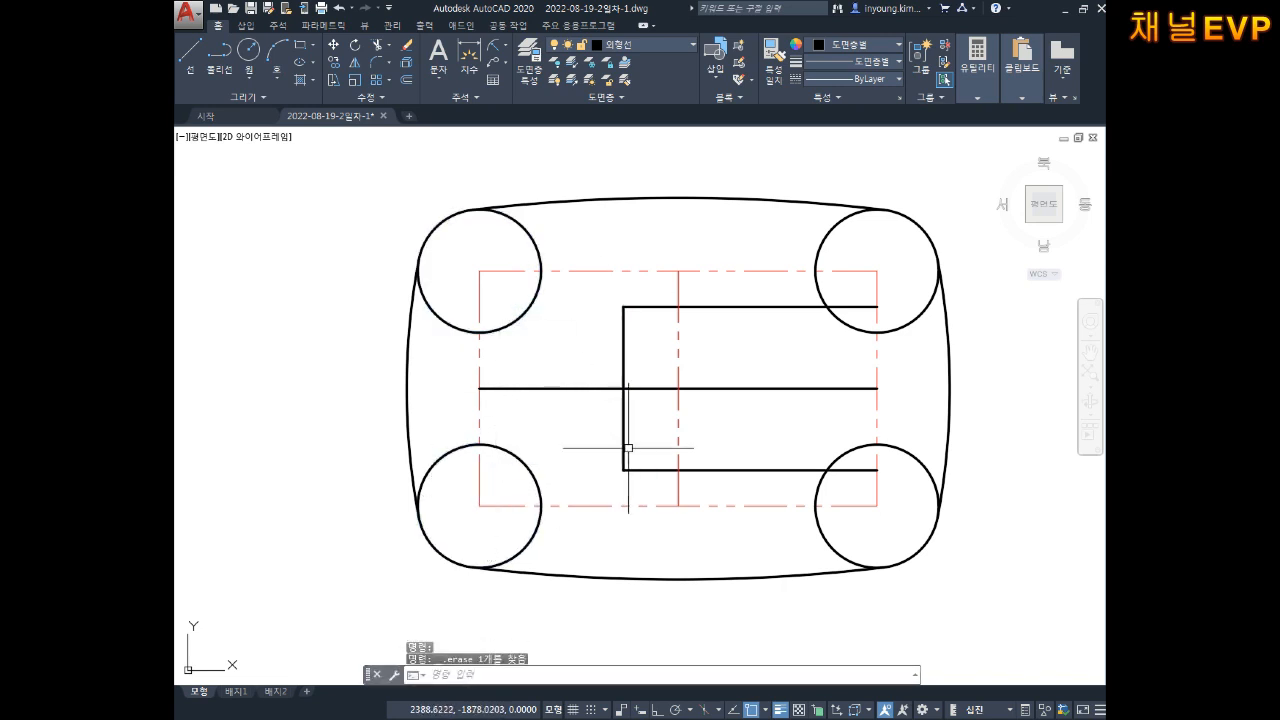
click(738, 306)
key(Delete)
click(712, 470)
key(Delete)
Step: Set the remaining vertical line's colour to Blue
click(623, 330)
click(609, 341)
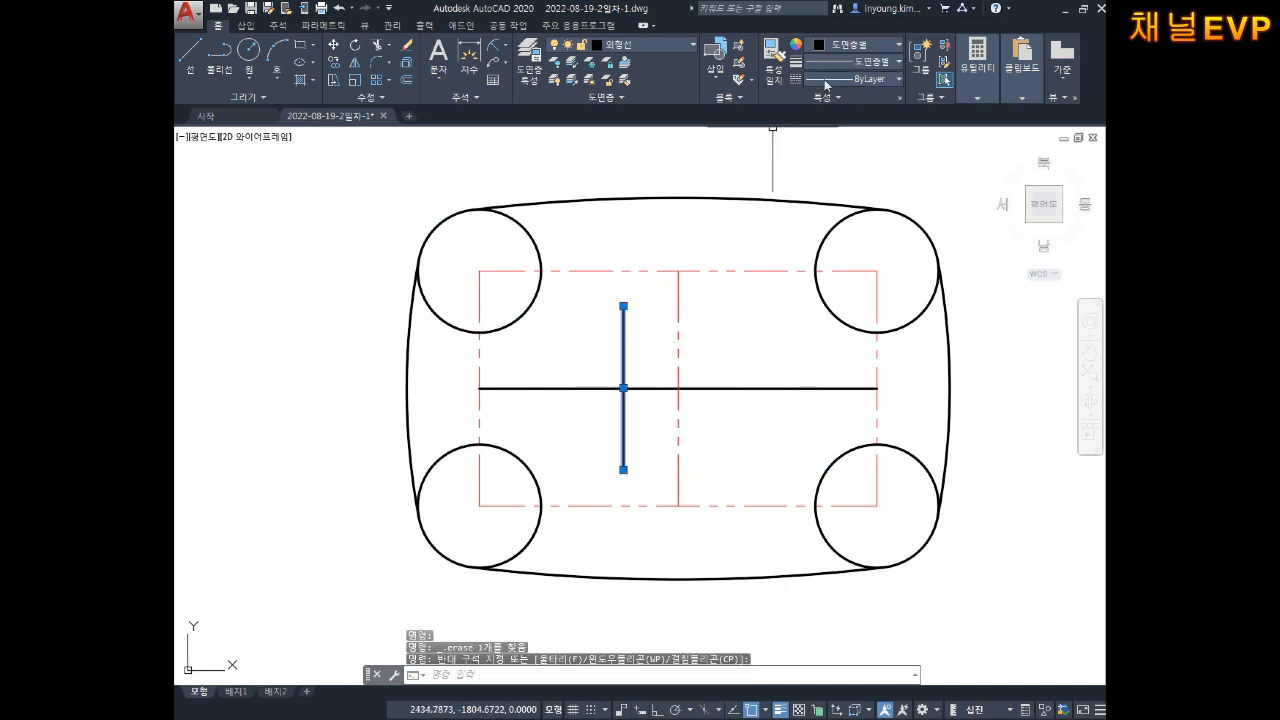
click(860, 45)
click(874, 188)
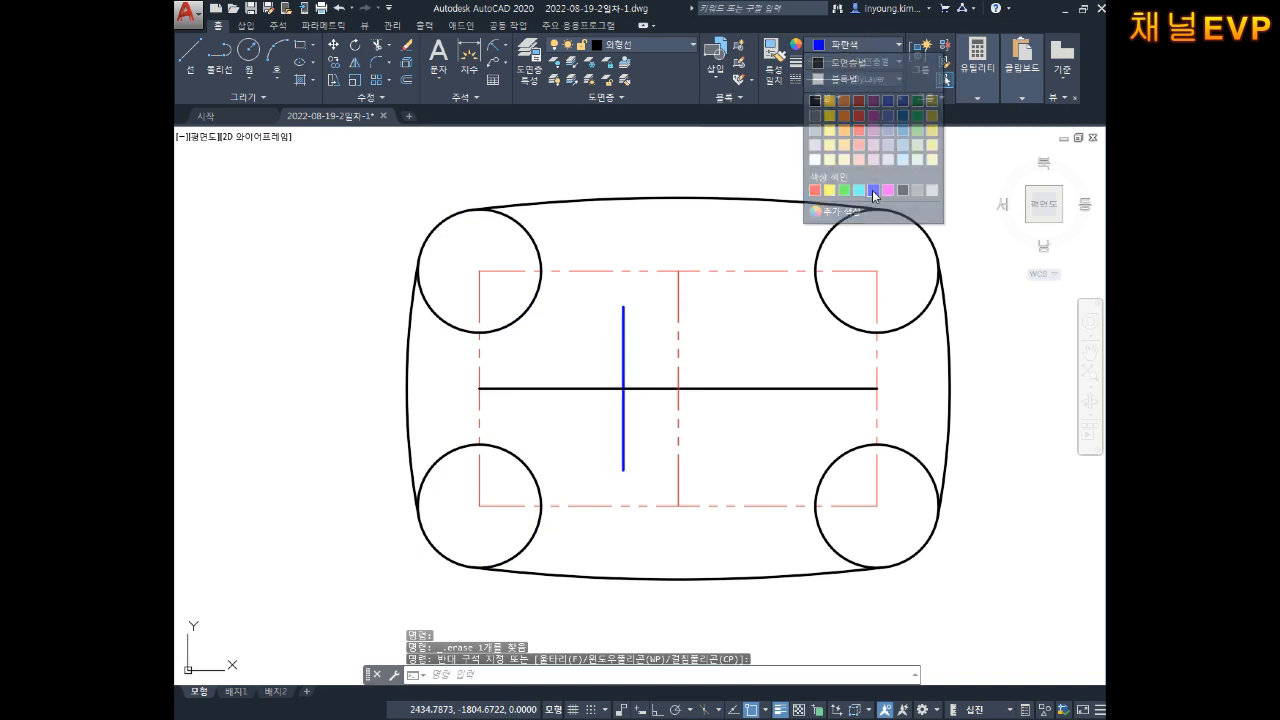
key(Escape)
key(Escape)
key(Escape)
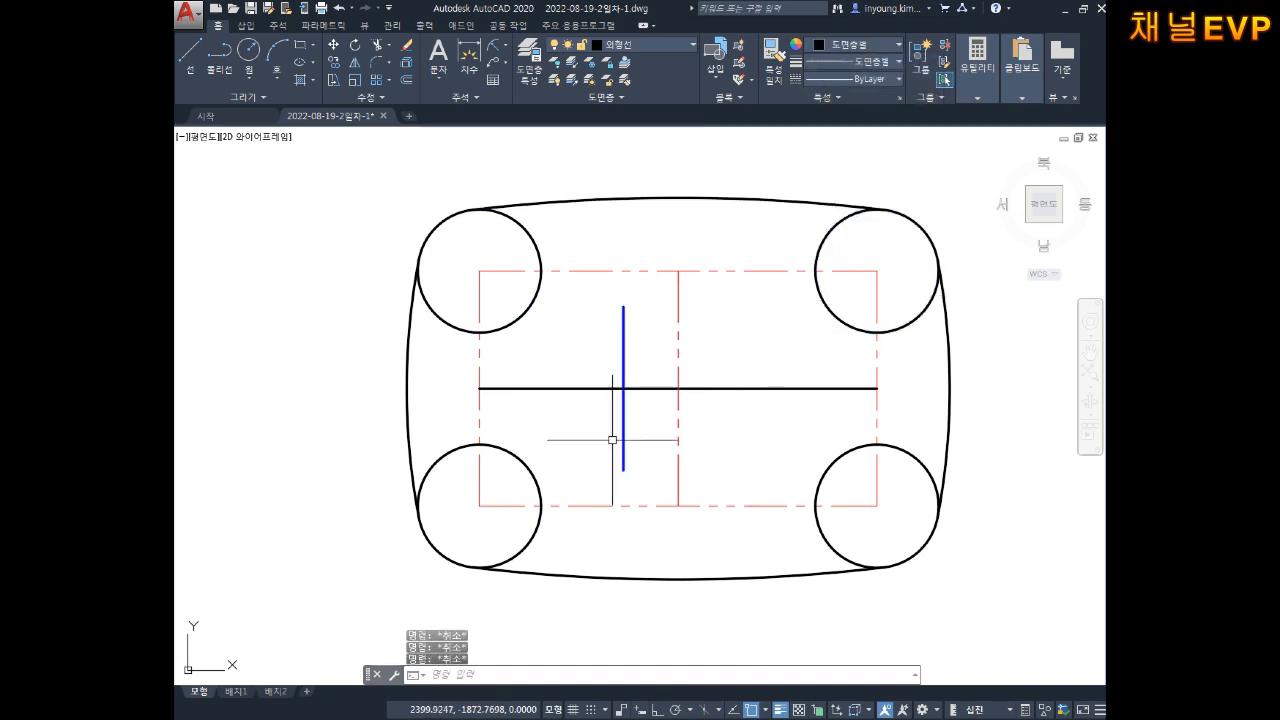
Step: Erase the middle horizontal helper line, leaving only the blue vertical edge
click(665, 352)
click(657, 410)
key(Delete)
click(622, 432)
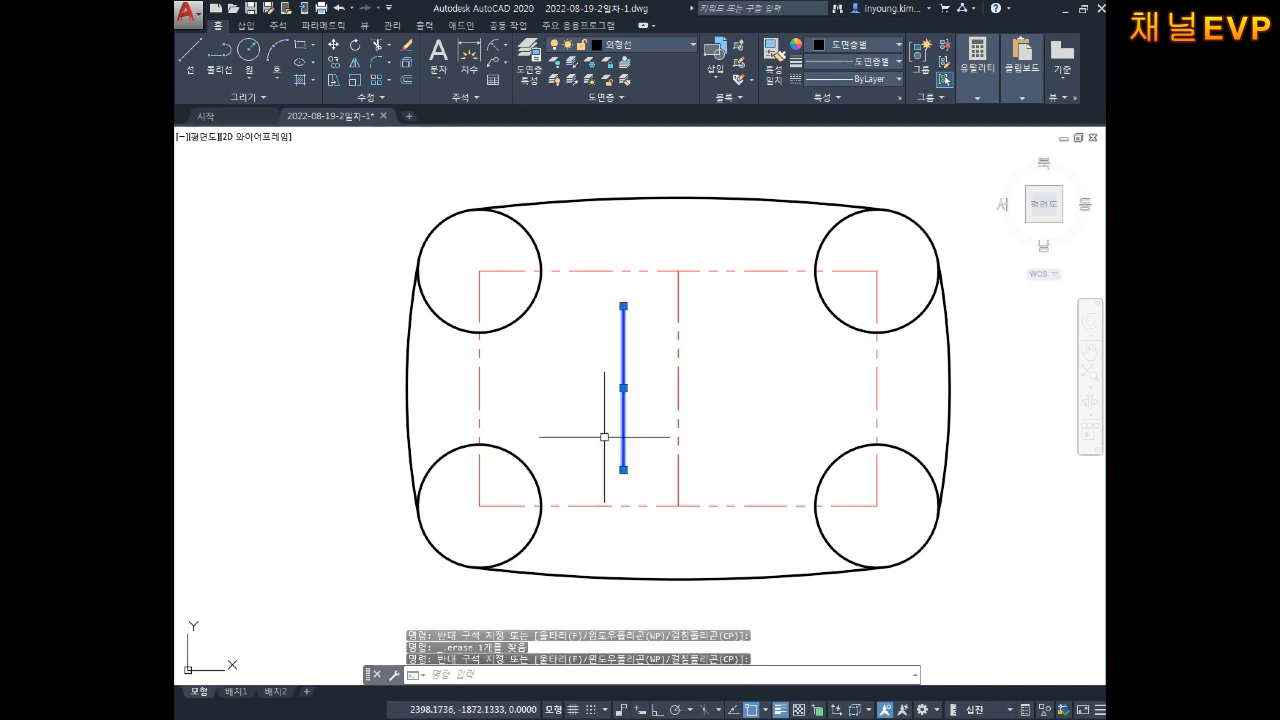
key(Escape)
text(l)
key(Return)
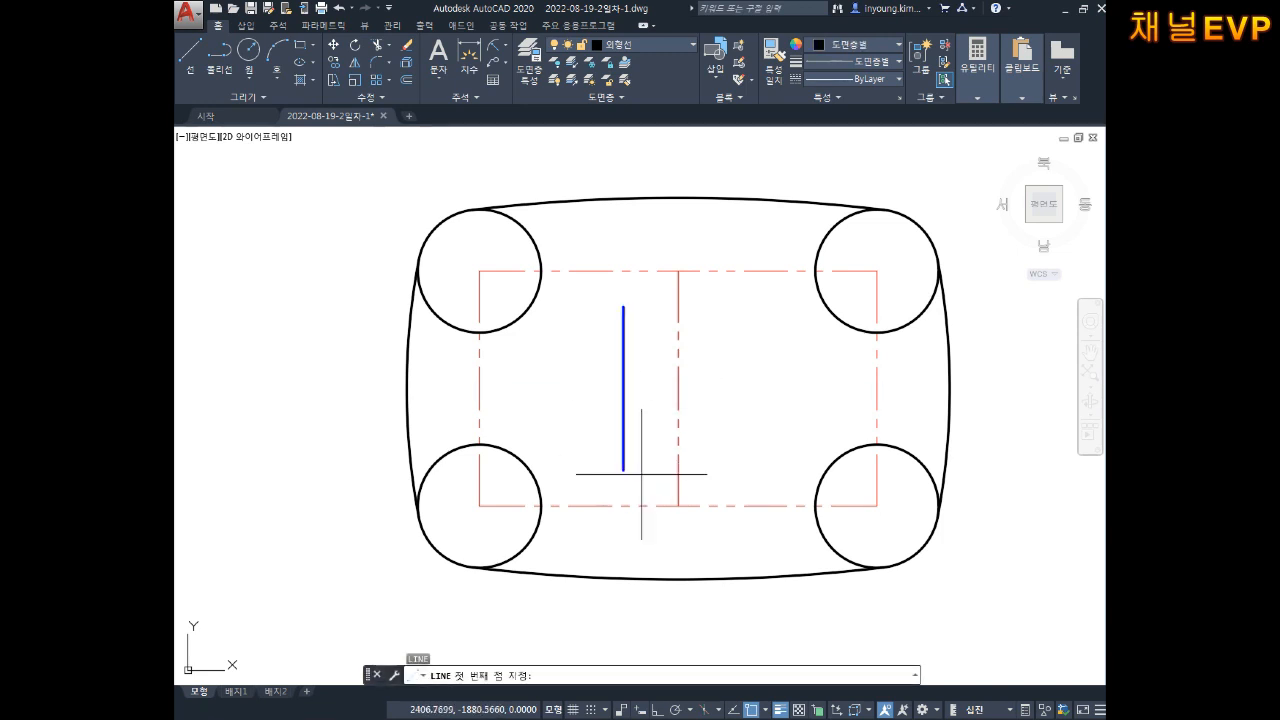
Step: Draw a 35.6 side at 30° from the blue edge's bottom, closing to its top end
click(623, 469)
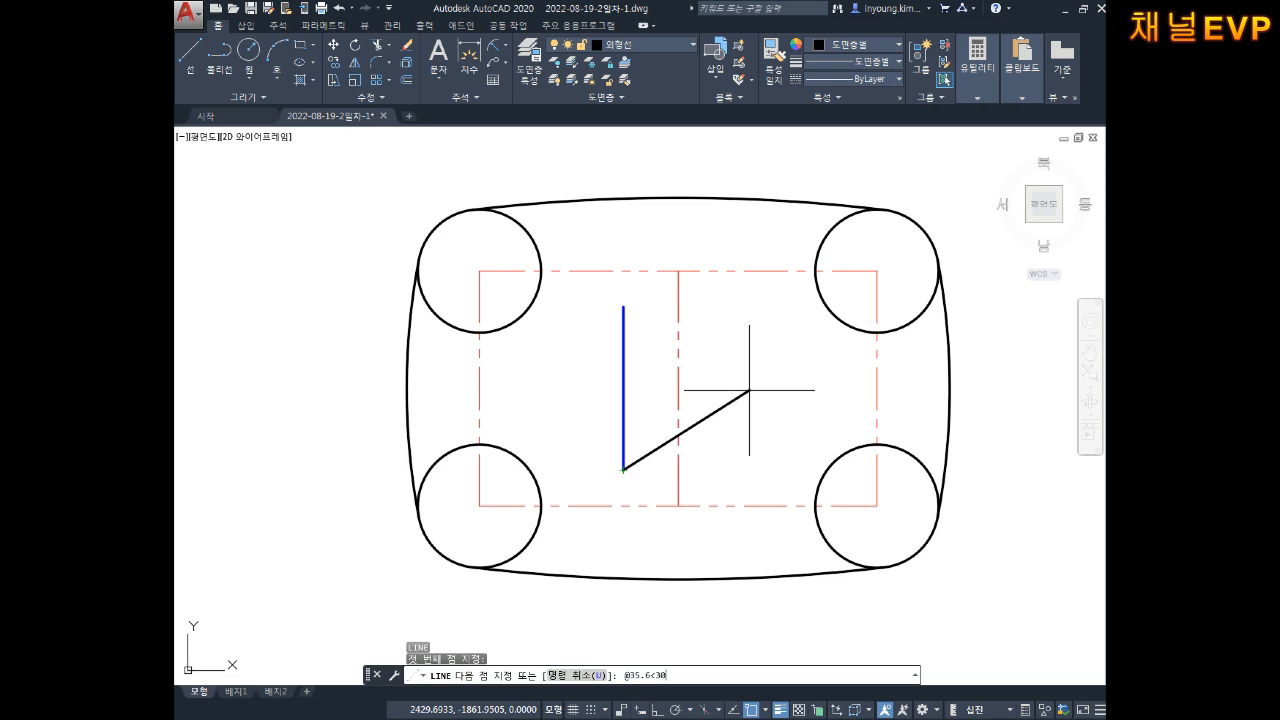
text(@35.6<30)
key(Return)
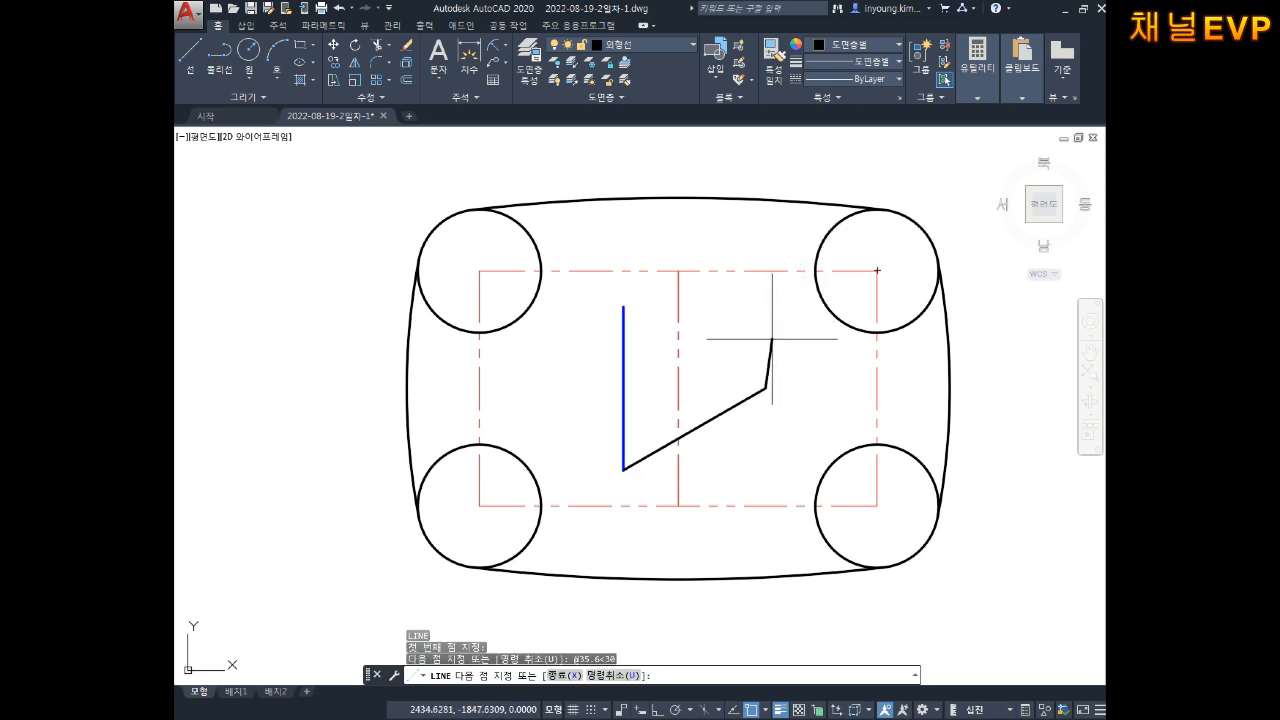
click(623, 306)
key(Escape)
key(Escape)
key(Escape)
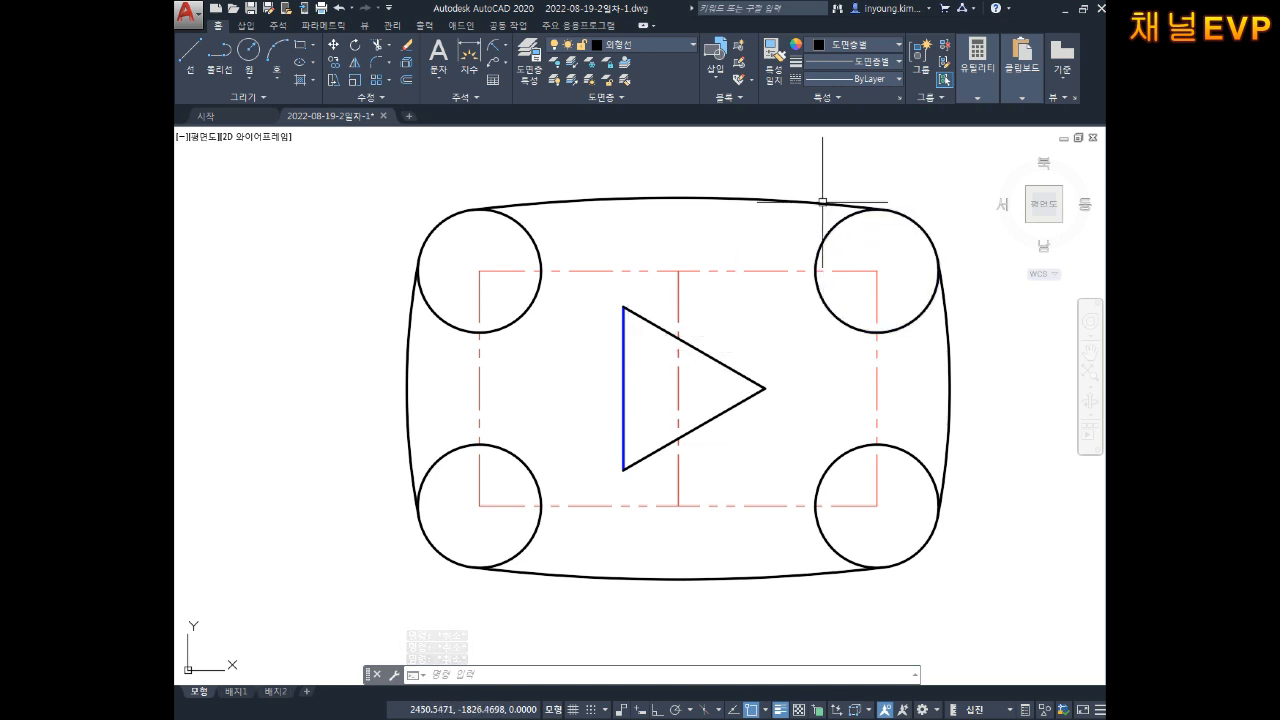
Step: Change the blue vertical edge of the triangle to black
click(668, 344)
click(575, 407)
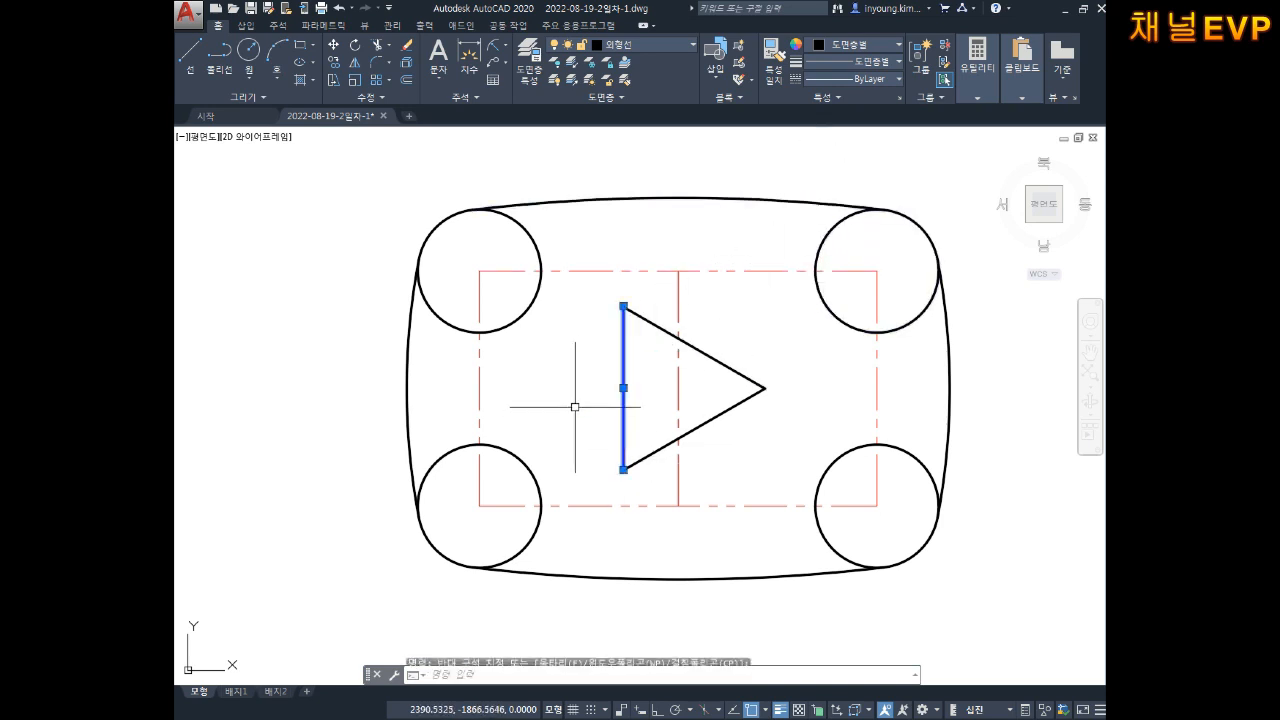
click(855, 44)
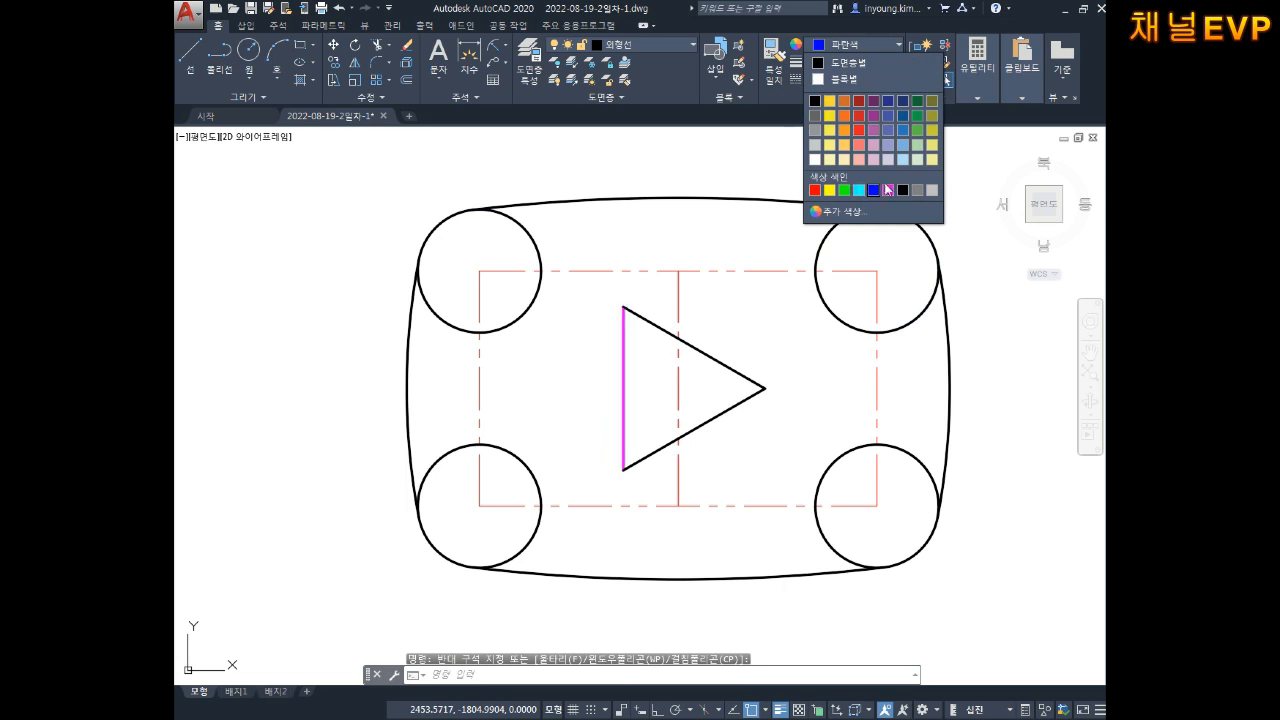
click(901, 191)
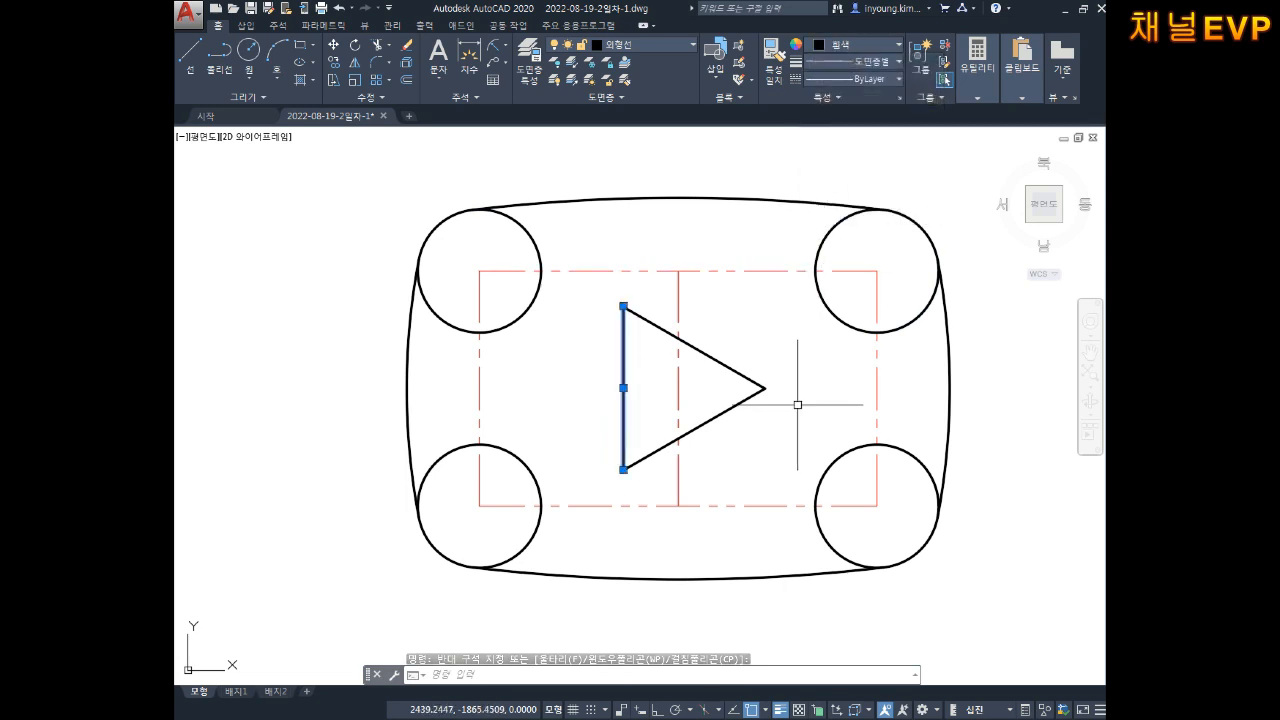
key(Escape)
key(Escape)
key(Escape)
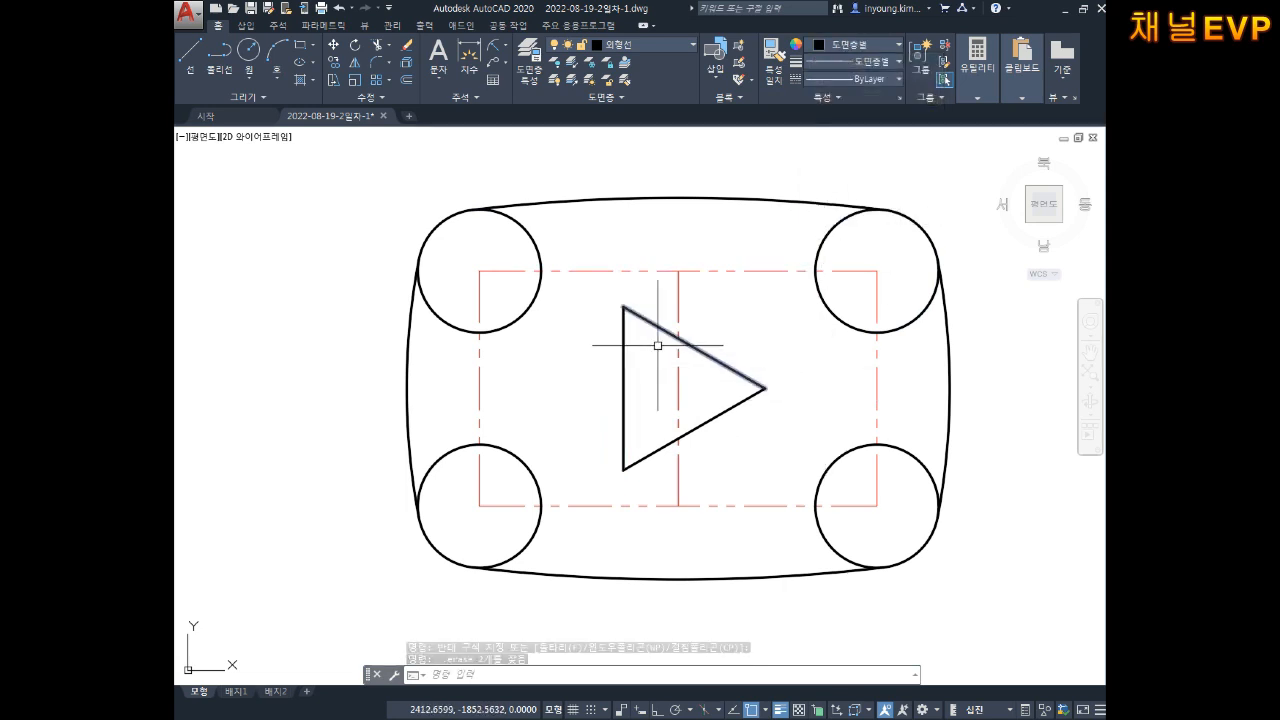
Step: Trim the red centrelines between the corner circles down to short stubs
middle_drag(616, 375, 618, 369)
text(tr)
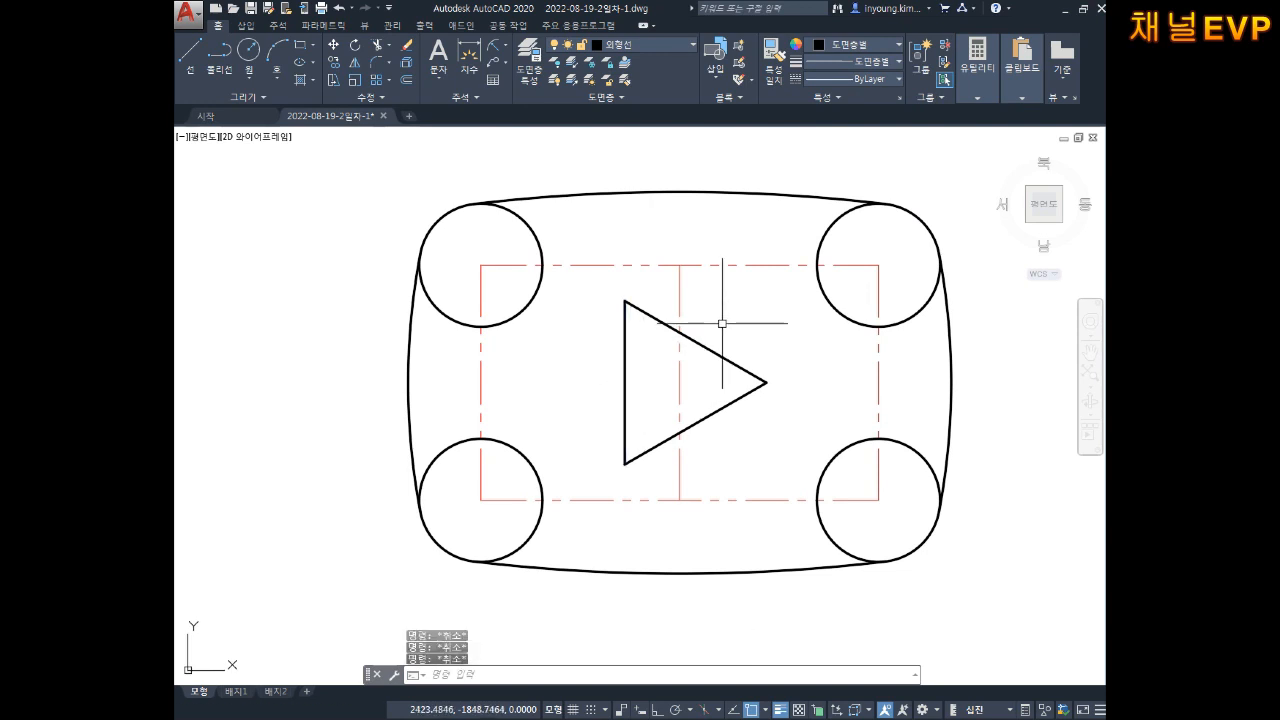
key(Return)
key(Return)
click(608, 248)
click(587, 288)
click(542, 350)
click(474, 381)
click(589, 467)
click(580, 522)
click(767, 253)
click(775, 302)
click(897, 384)
click(866, 384)
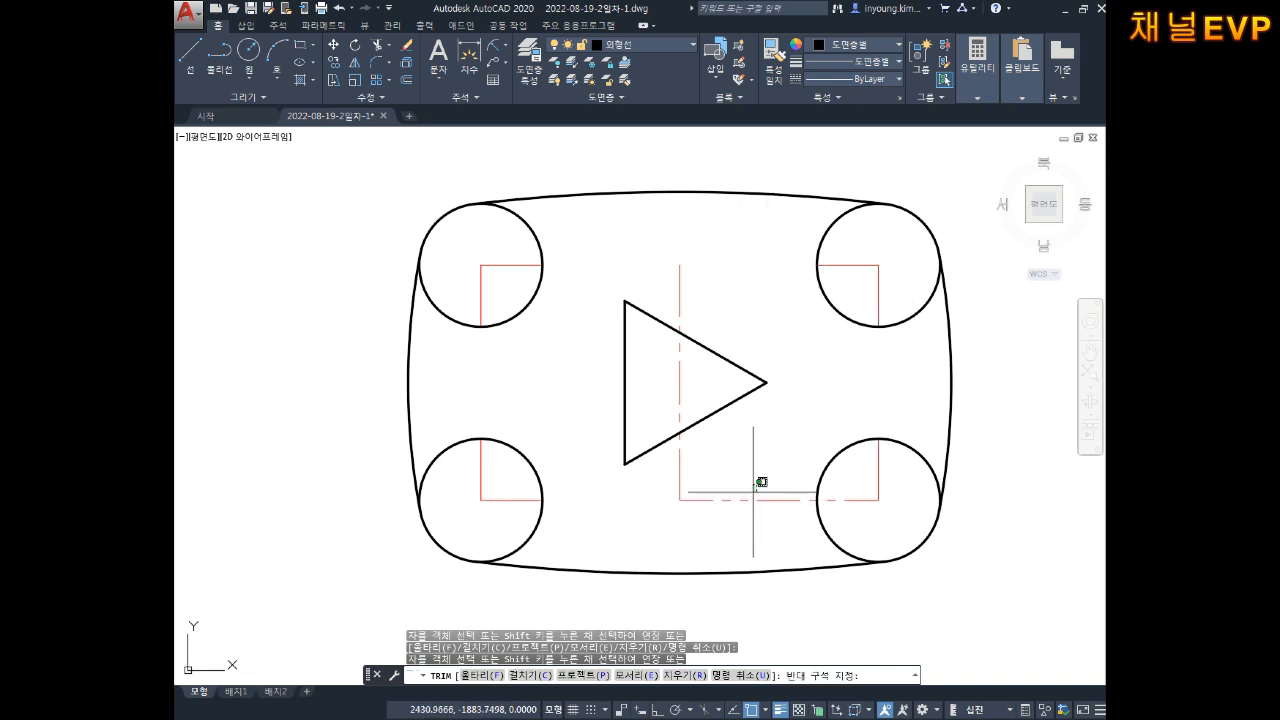
key(Escape)
key(Escape)
key(Escape)
Step: Delete the vertical red centreline running through the triangle
click(715, 478)
click(687, 493)
click(687, 494)
click(655, 503)
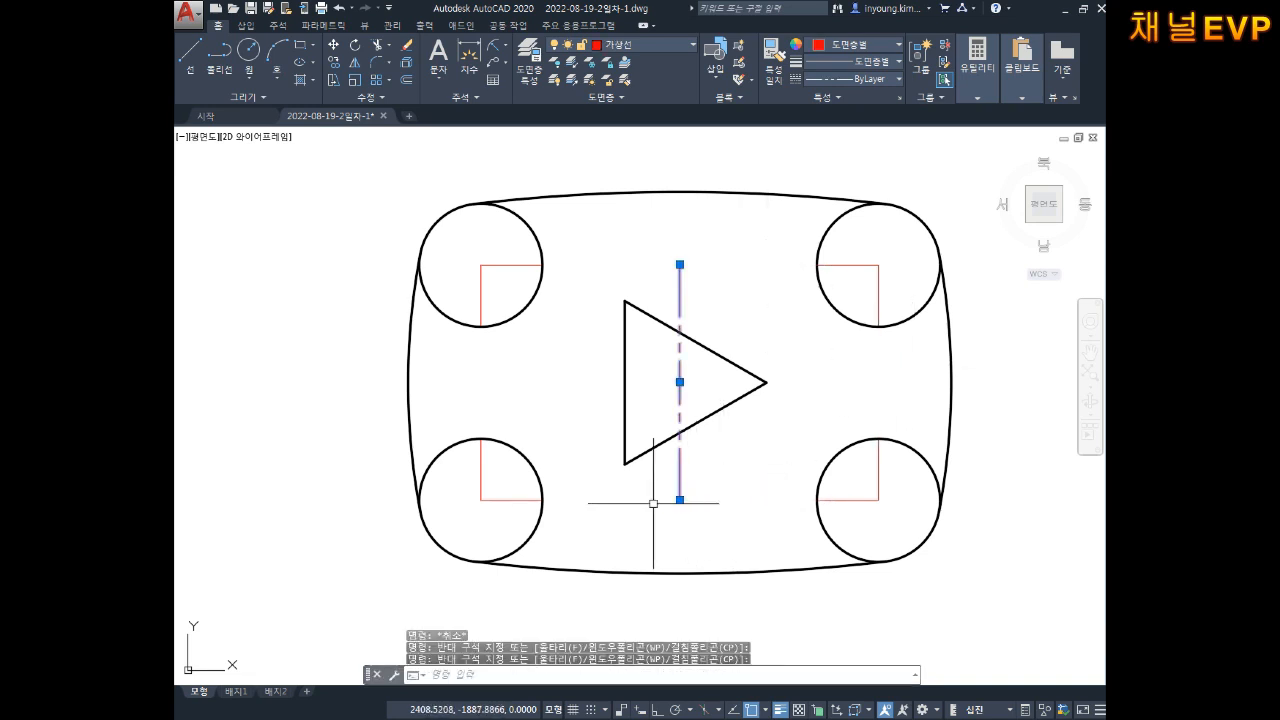
key(Delete)
key(Escape)
key(Escape)
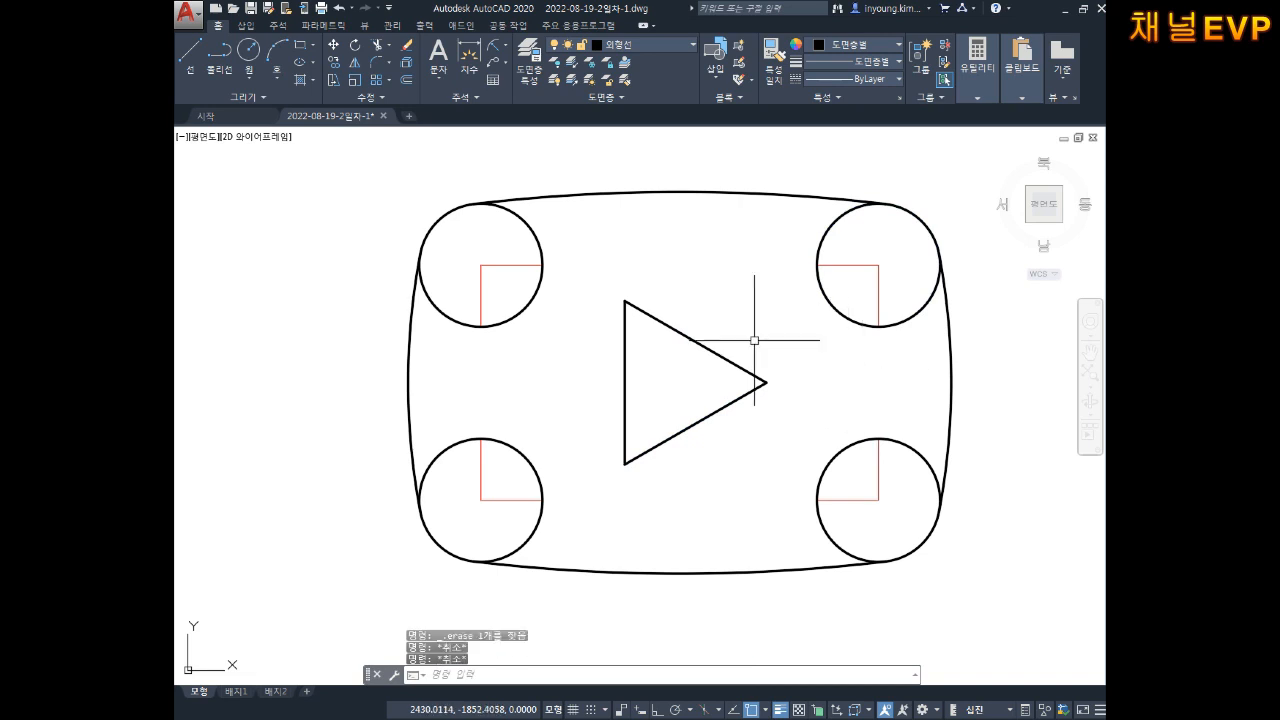
middle_drag(775, 350, 840, 349)
middle_drag(671, 317, 634, 318)
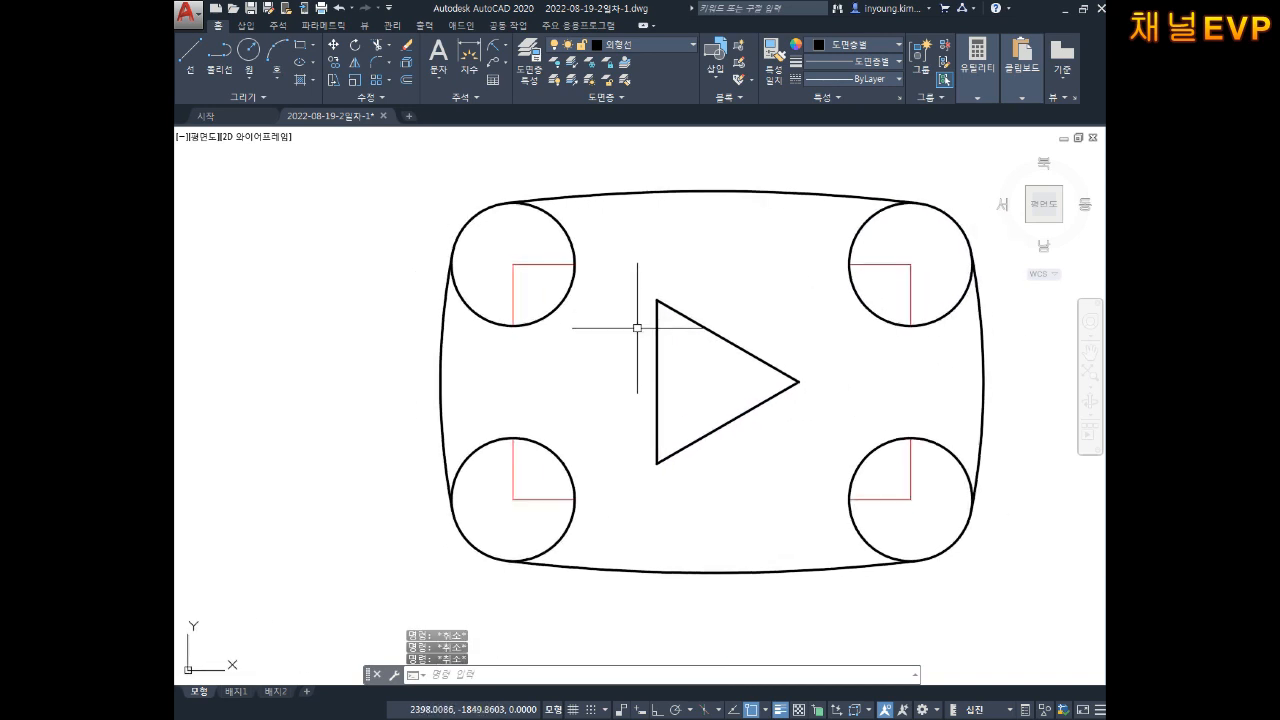
Step: Extend the red lines across the upper-left and lower-left circles using each circle as boundary
text(ex)
key(space)
click(593, 227)
click(549, 241)
key(space)
click(513, 278)
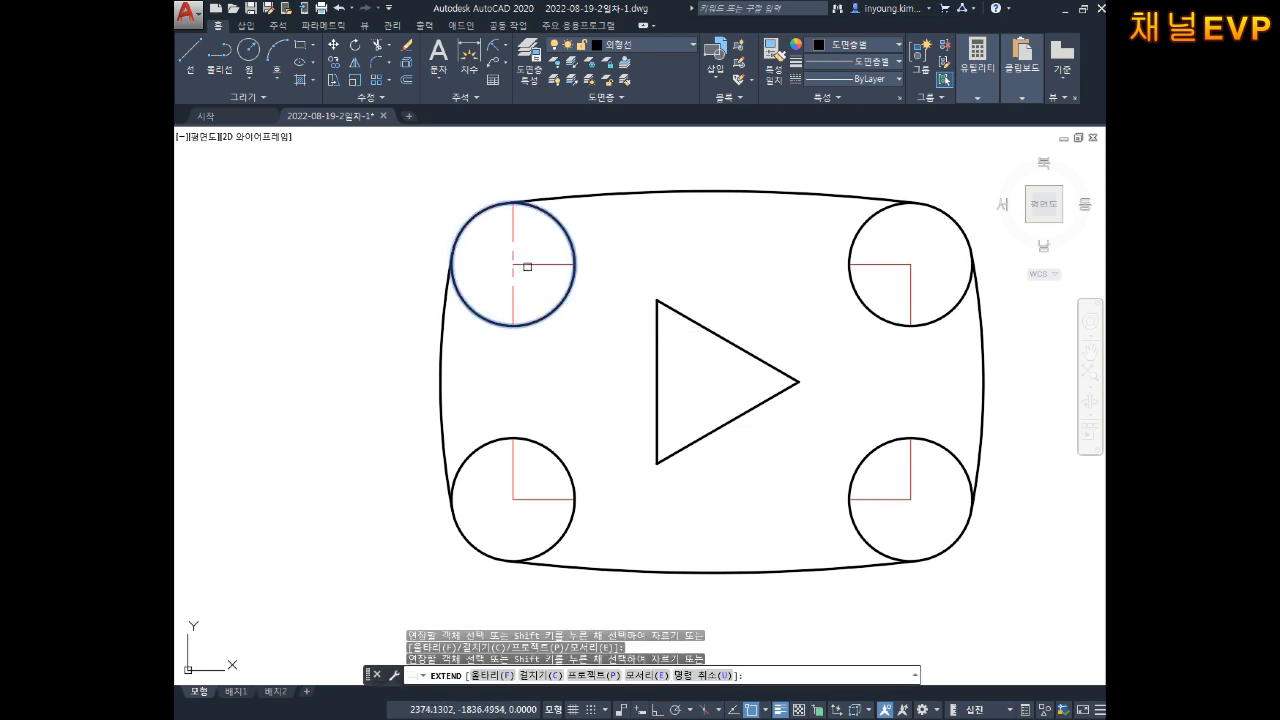
click(523, 265)
key(Escape)
key(space)
click(550, 450)
key(space)
click(513, 483)
click(531, 503)
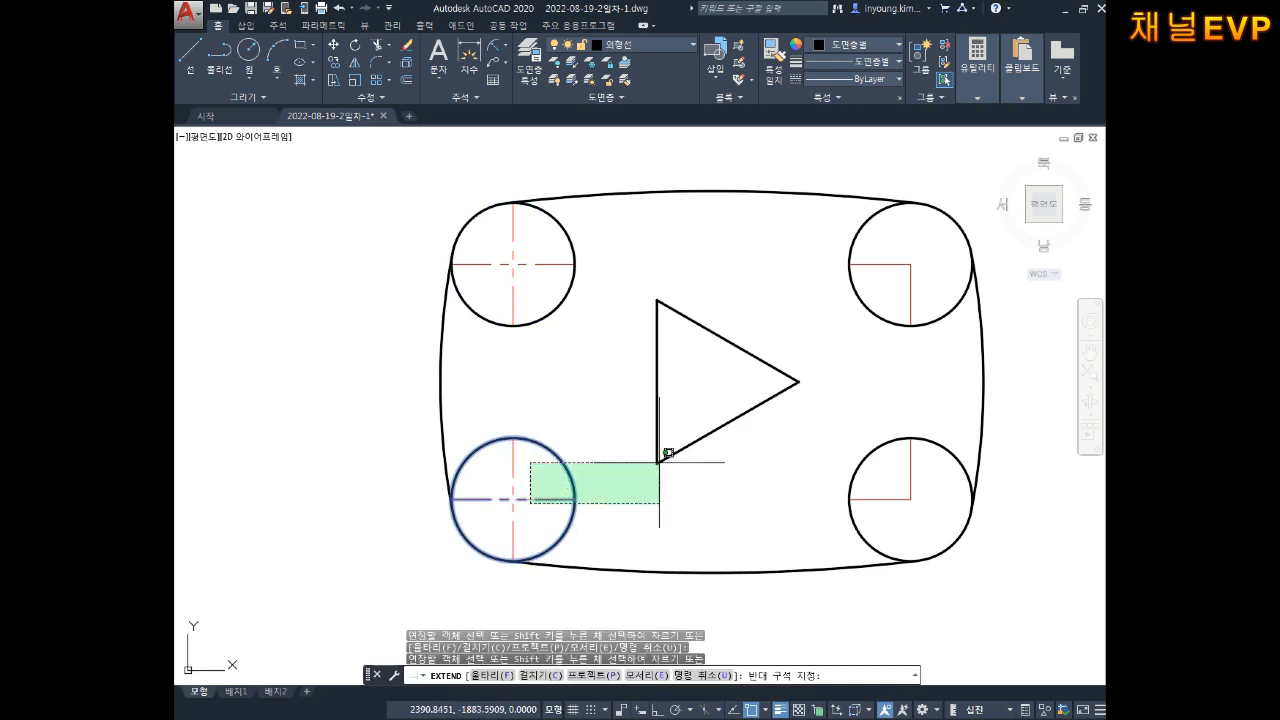
click(533, 501)
click(534, 500)
click(540, 498)
key(space)
Step: Extend the red lines across the upper-right and lower-right circles
key(space)
click(855, 290)
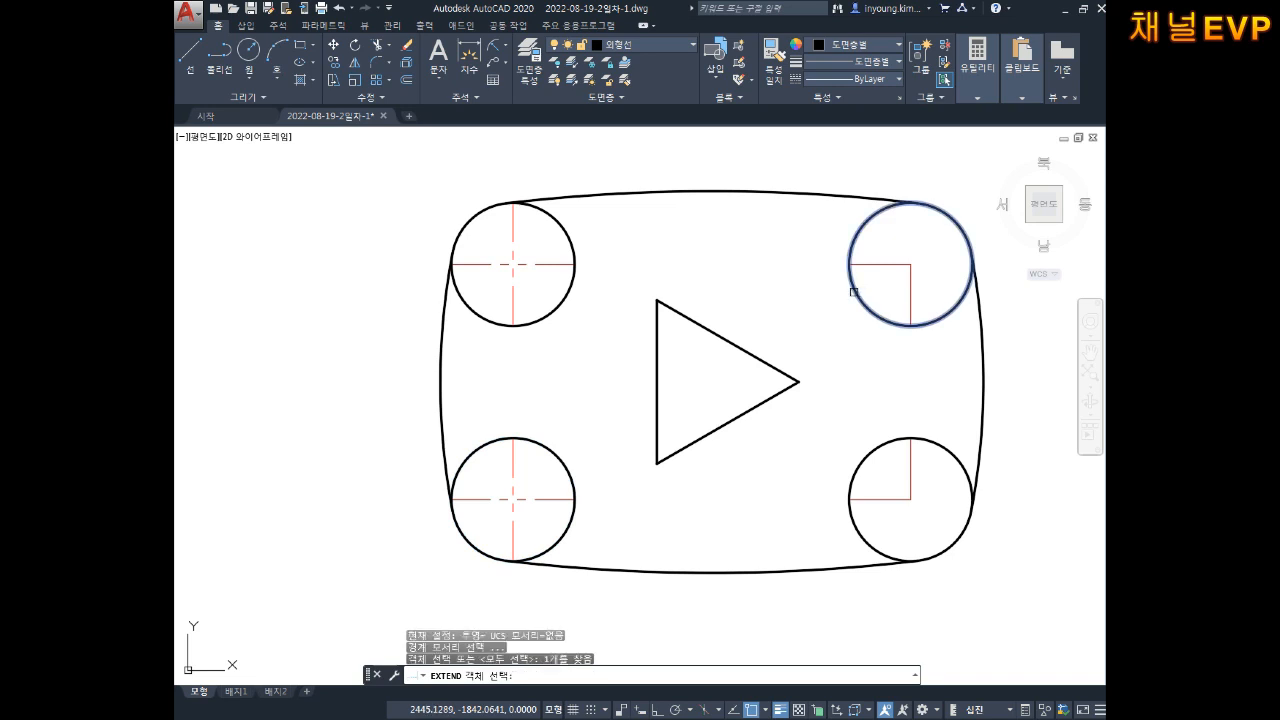
key(space)
click(894, 269)
click(907, 272)
key(space)
key(space)
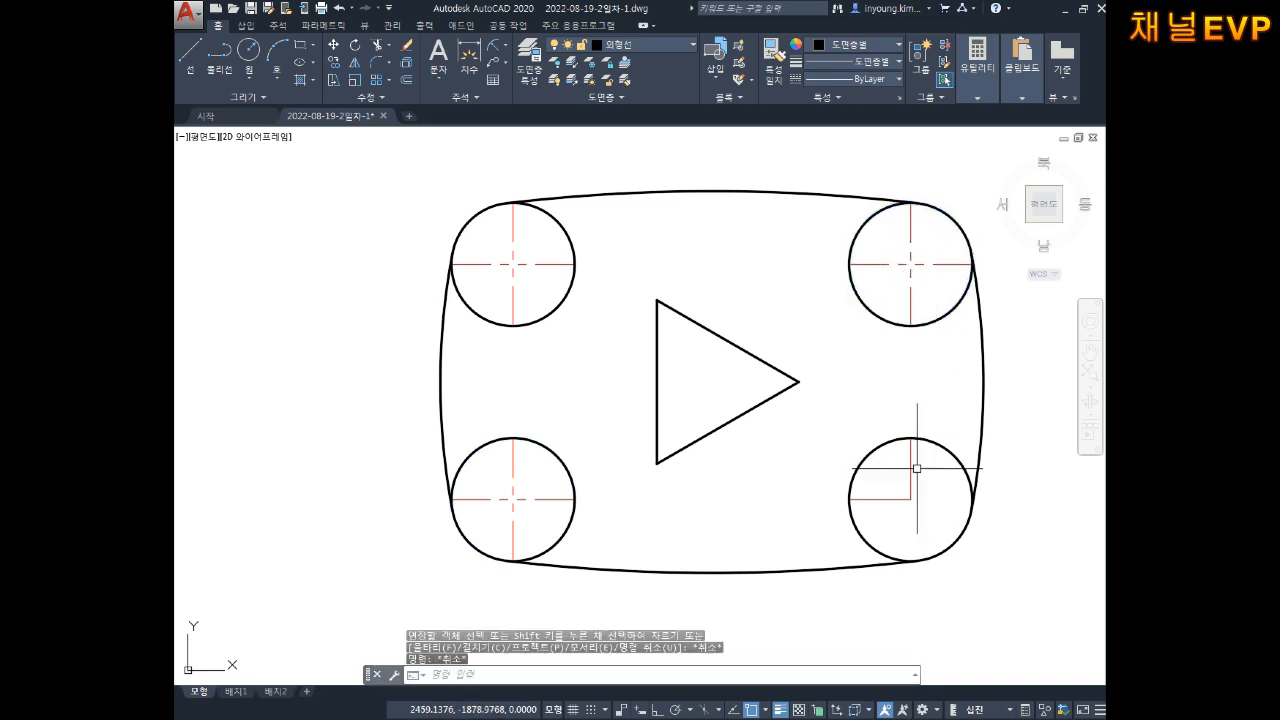
key(space)
click(903, 487)
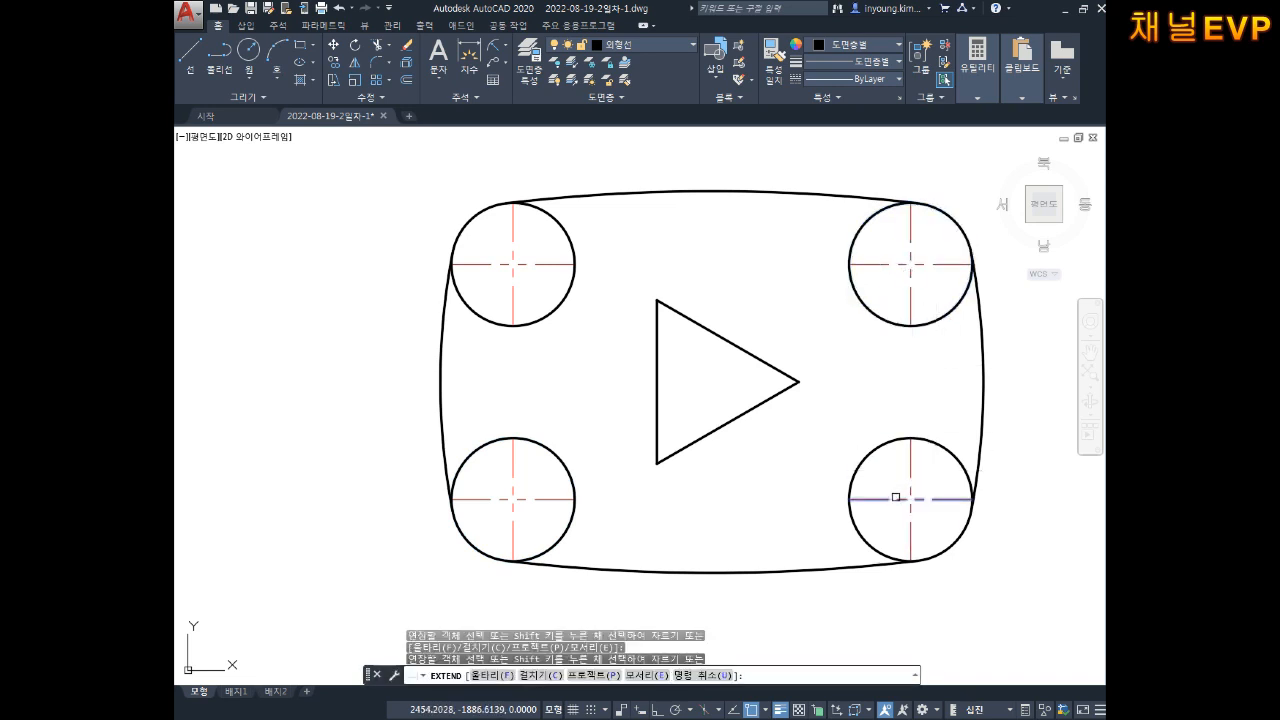
click(897, 498)
key(Escape)
Step: Move all four circles' centre lines onto the 중심선 layer
click(938, 470)
click(886, 500)
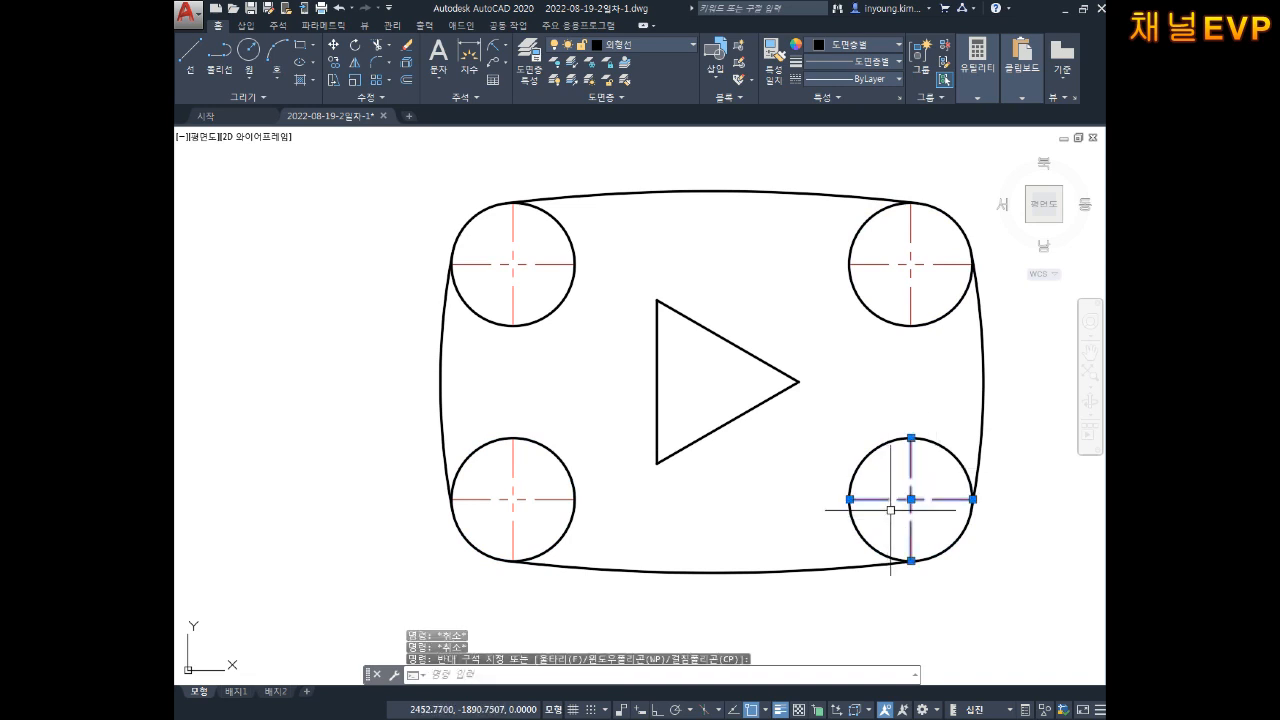
click(936, 222)
click(902, 276)
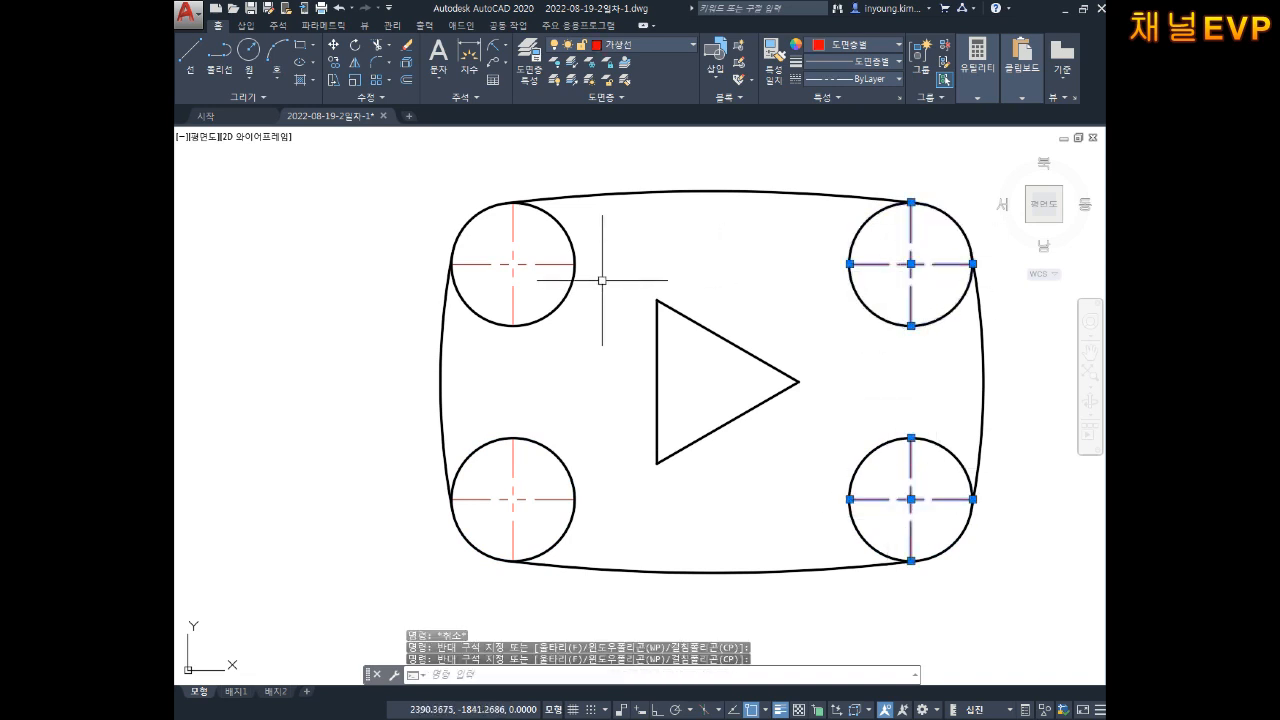
click(536, 244)
click(492, 278)
click(538, 451)
click(505, 515)
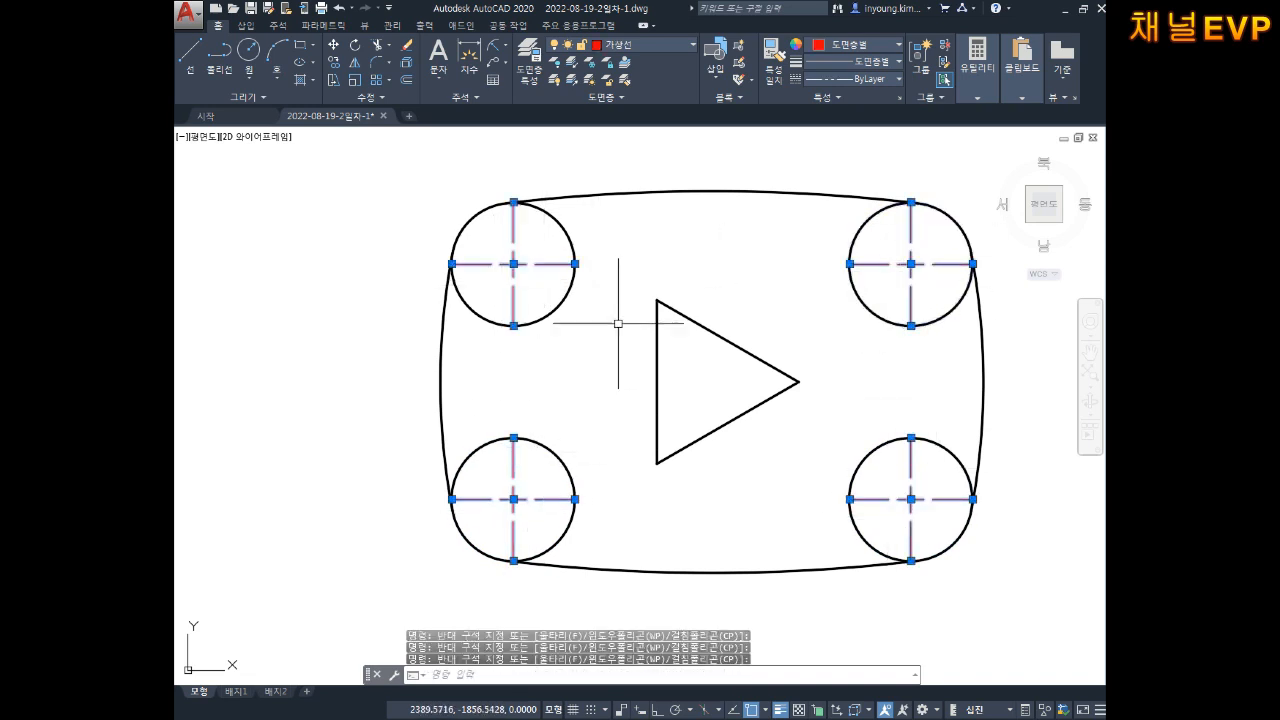
click(614, 50)
click(652, 108)
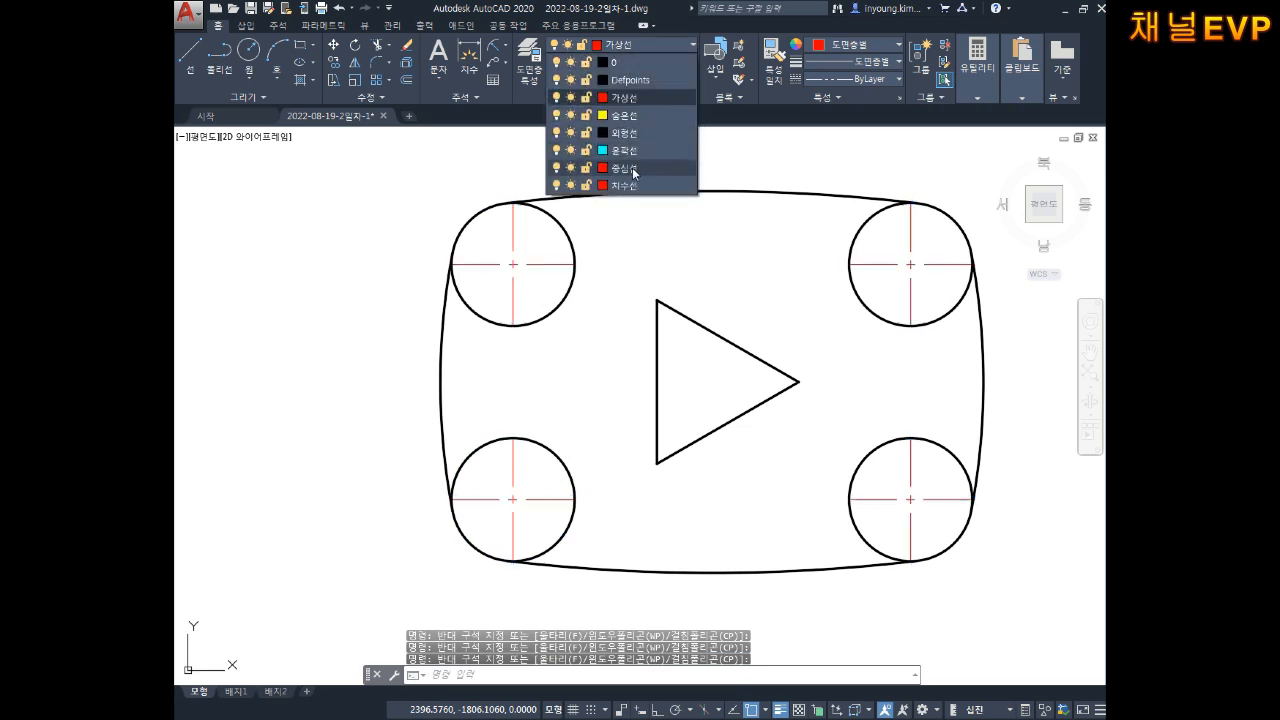
key(Escape)
key(Escape)
key(Escape)
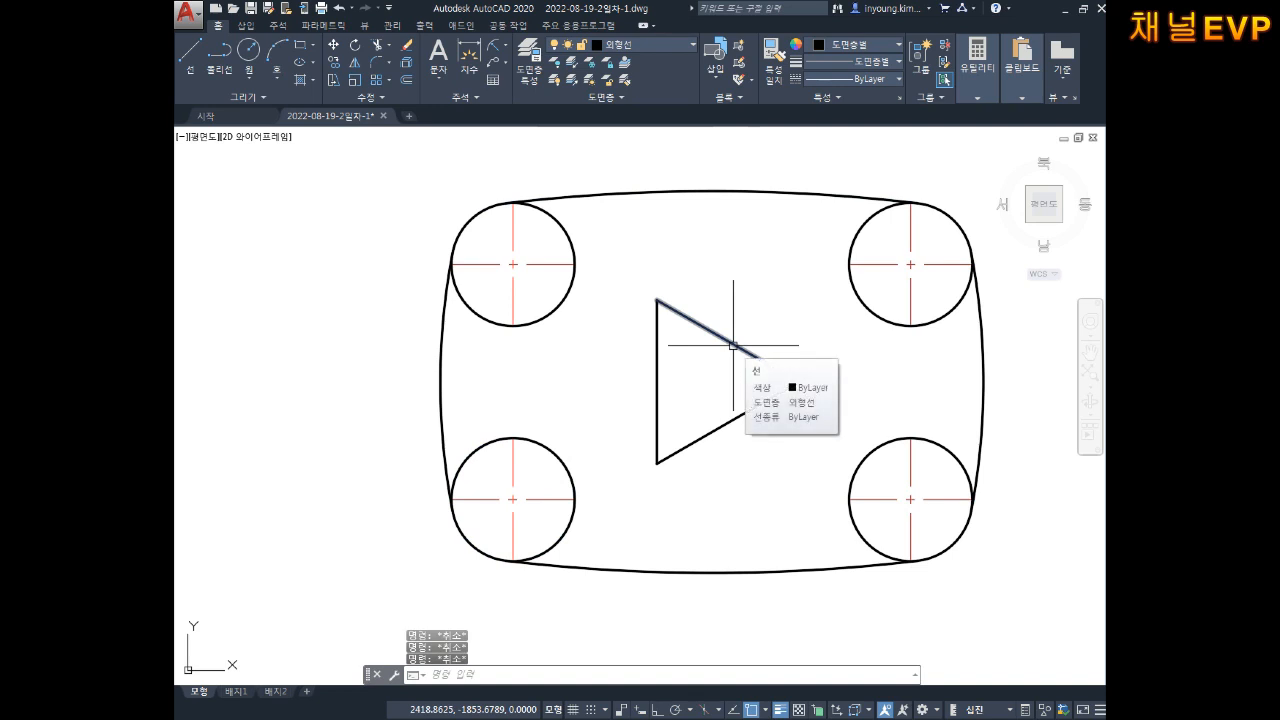
middle_drag(696, 526, 672, 528)
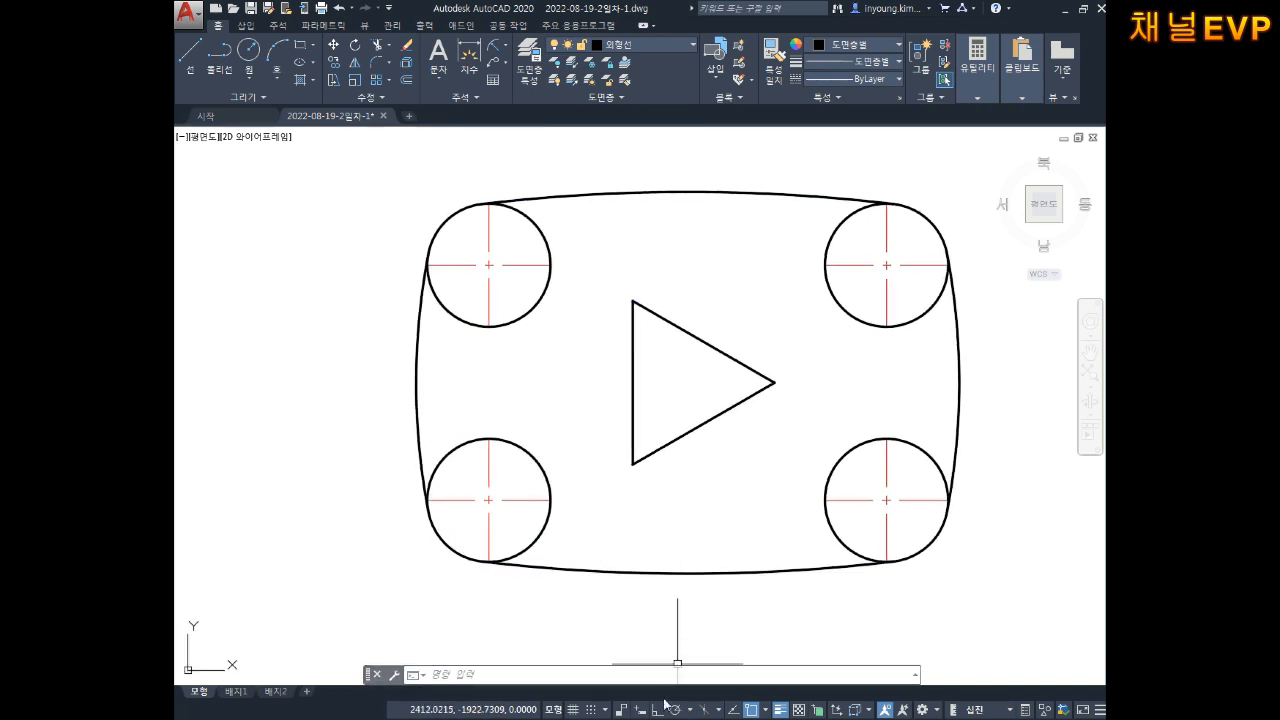
click(672, 719)
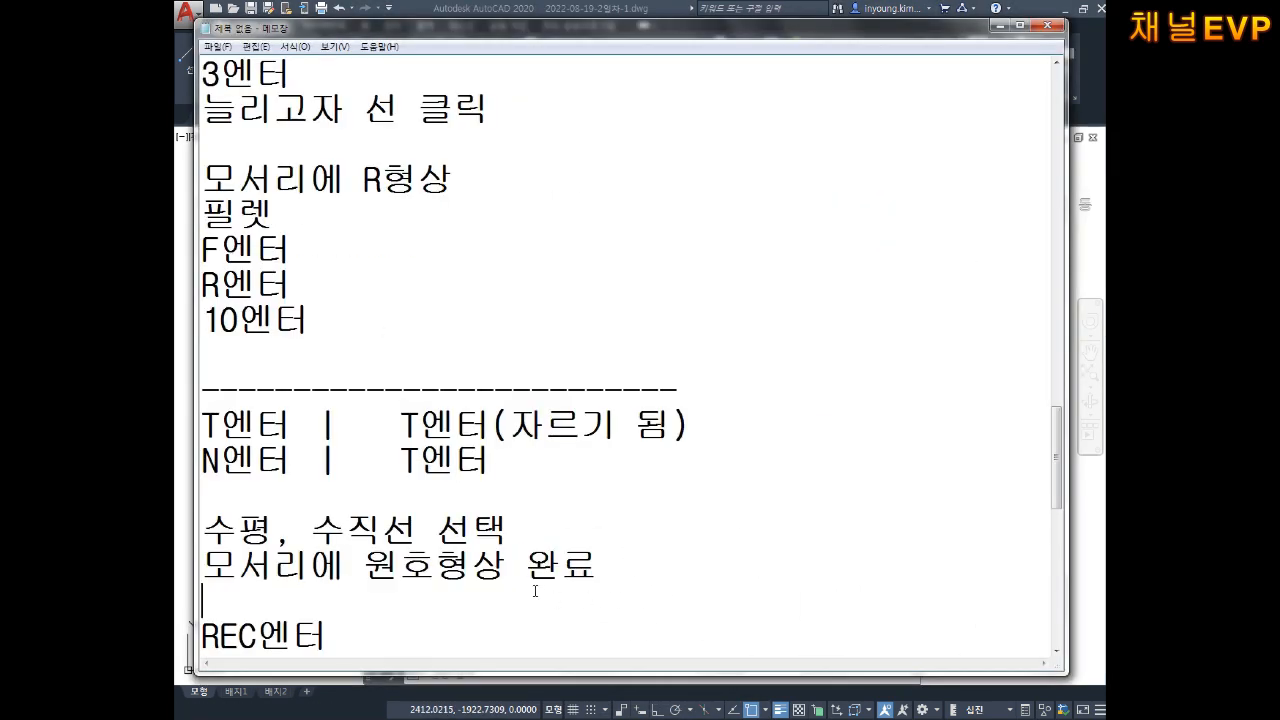
Step: Type "선끊기" and then "br엔터 (반시계방향)" on separate lines below the rectangle notes
key(Down)
key(Down)
key(Down)
key(Down)
key(Down)
key(Down)
key(Down)
key(Up)
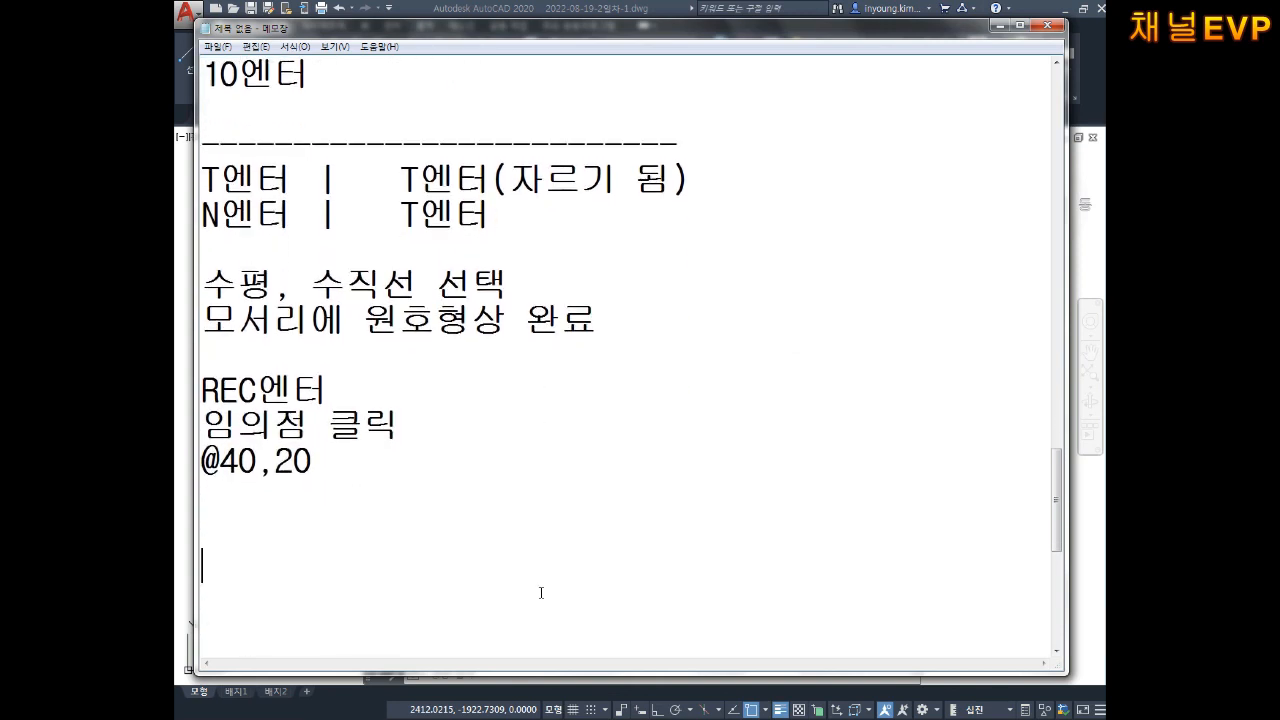
text(선ㄲㅡㄶ기)
key(Return)
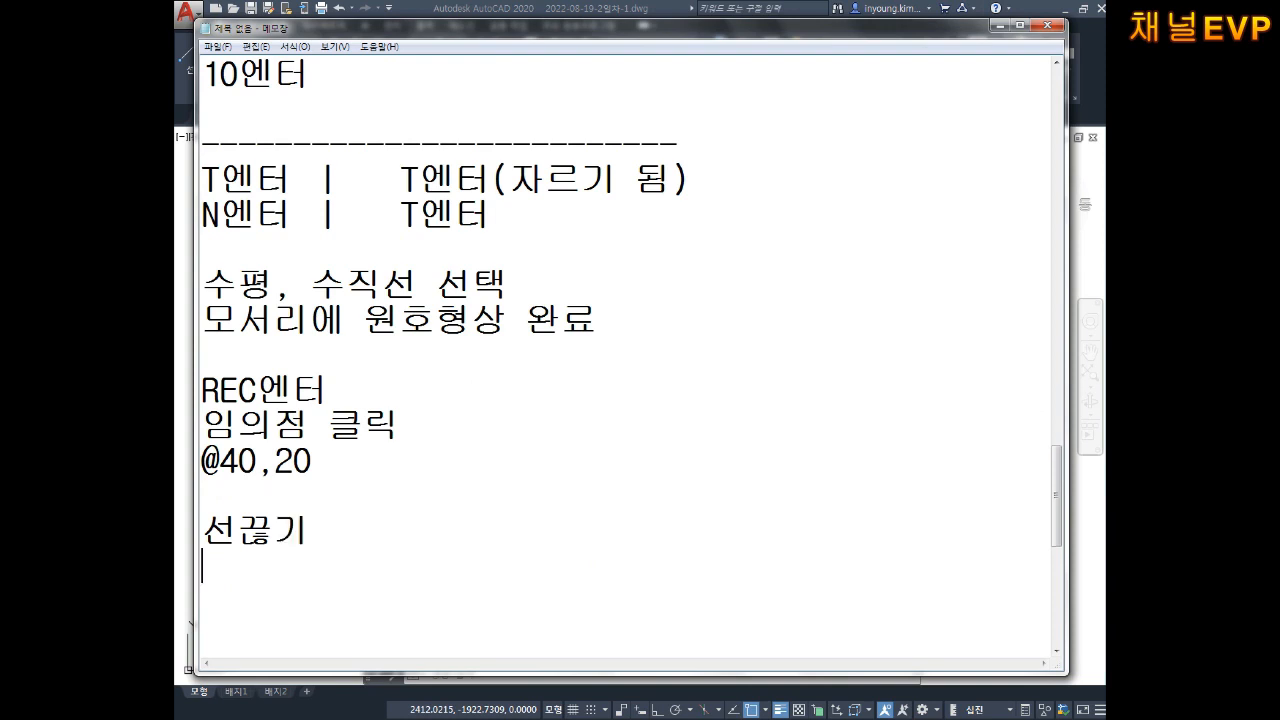
text(brㅇ)
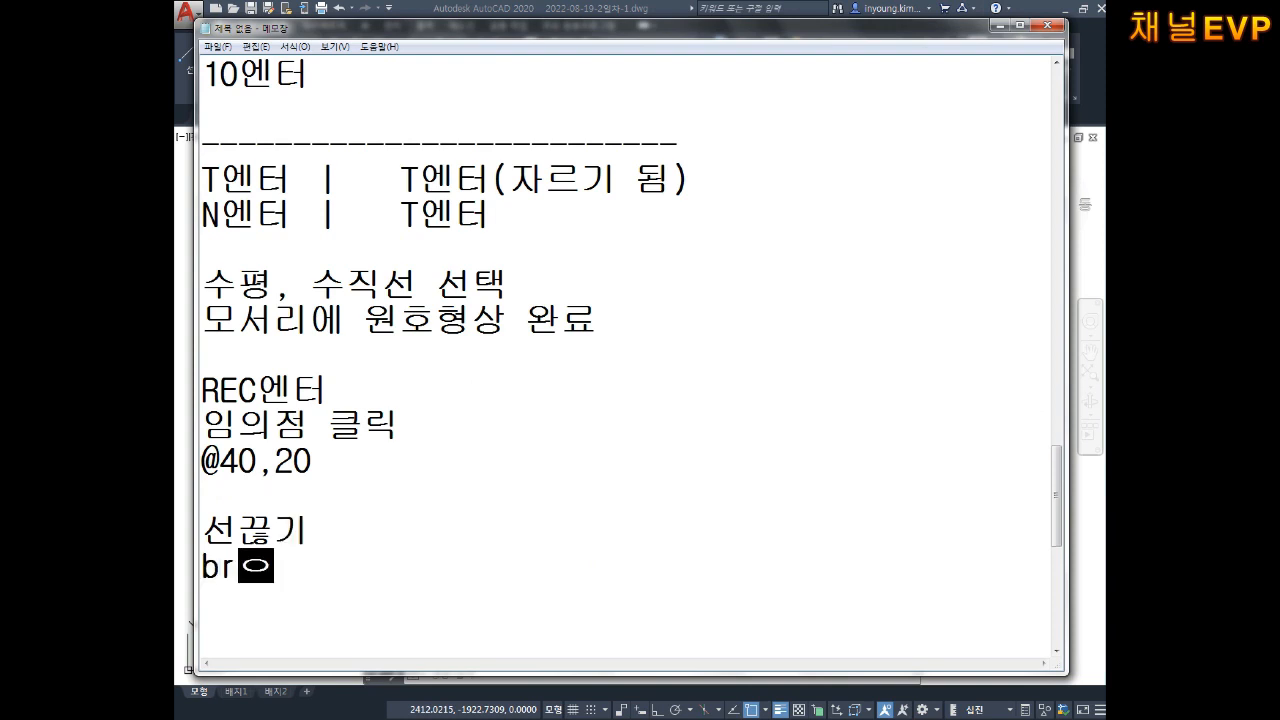
text(ㅌㅓ)
key(Return)
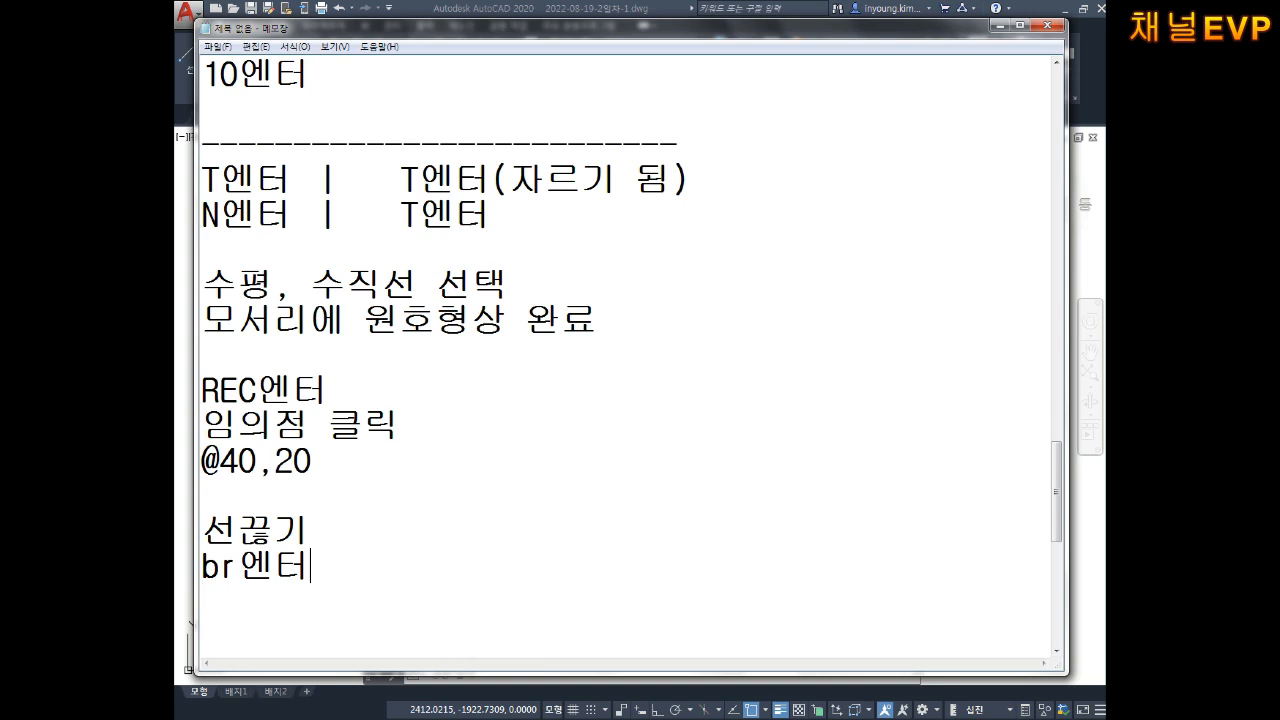
text((반ㅅㅣㄱㅖㅂㅏㅇㅎㅑㅇ)
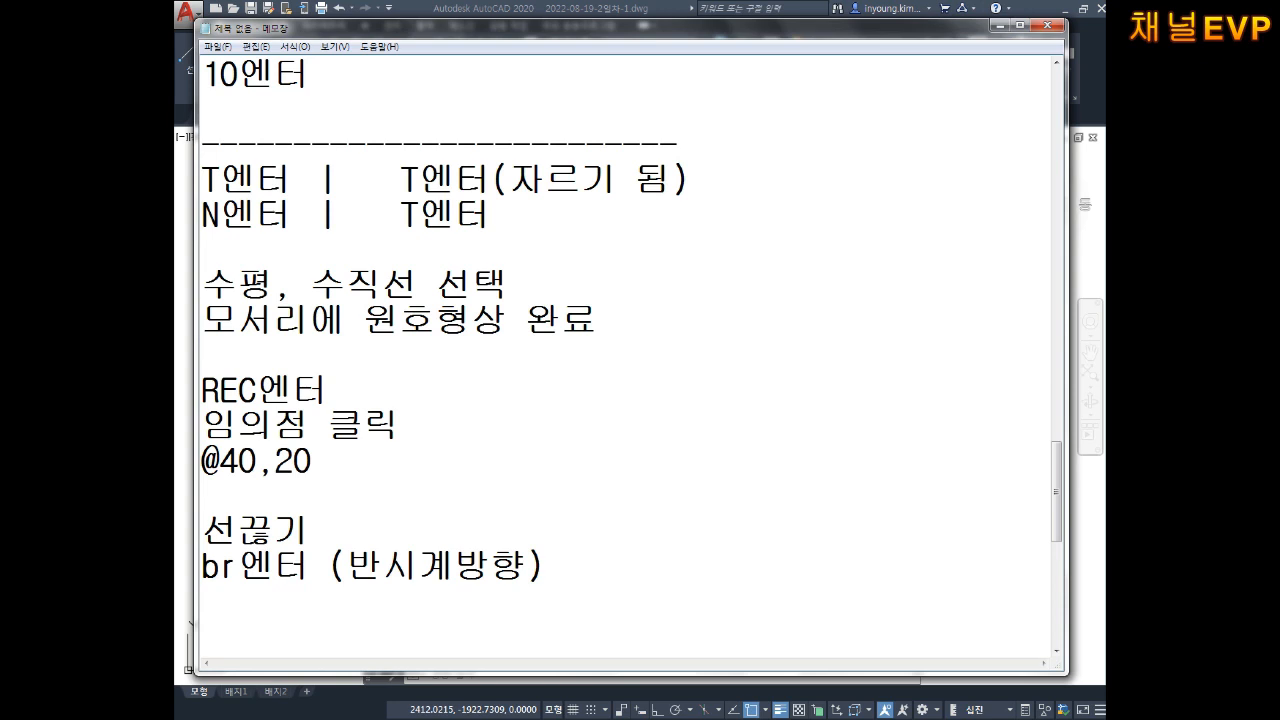
Step: Pan the logo left and draw a new circle to its right
click(1078, 545)
key(Escape)
key(Escape)
key(Escape)
middle_drag(889, 537, 693, 480)
scroll(795, 504, down, 2)
middle_drag(795, 504, 796, 519)
middle_drag(548, 352, 411, 320)
middle_drag(804, 430, 742, 434)
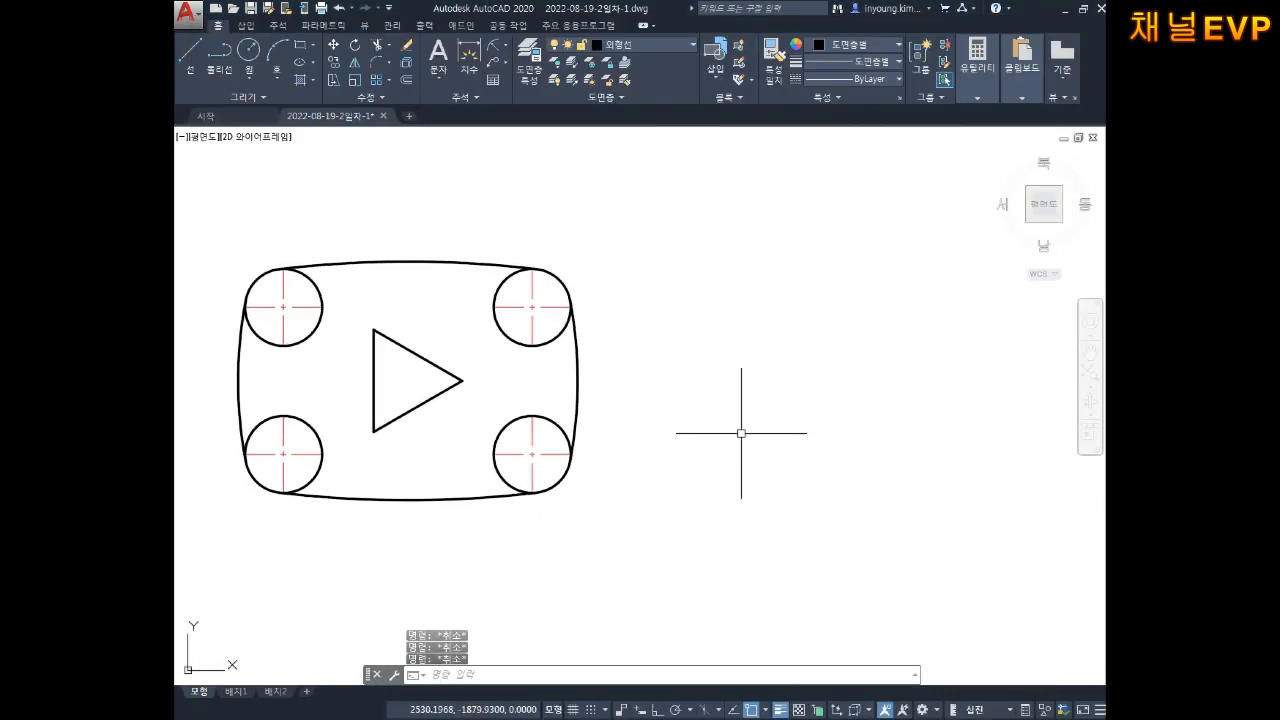
text(c)
key(Return)
click(826, 414)
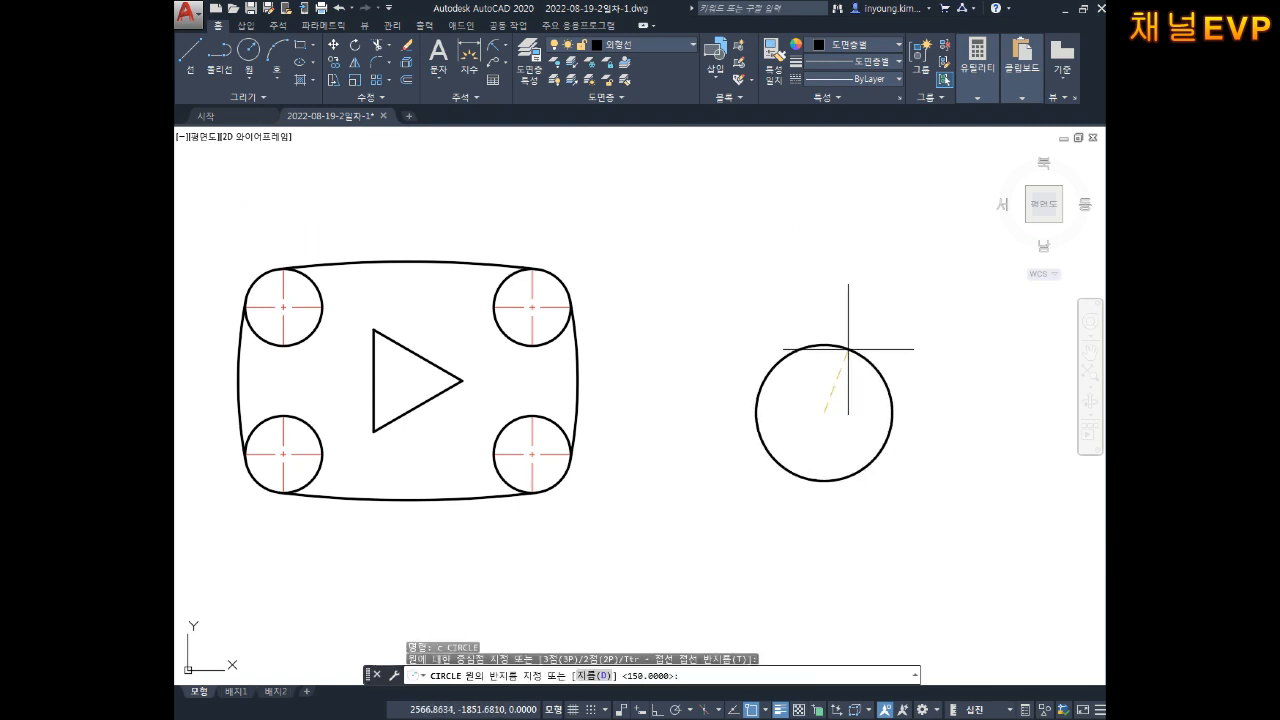
scroll(872, 374, up, 2)
scroll(872, 374, up, 2)
middle_drag(872, 374, 744, 354)
key(Escape)
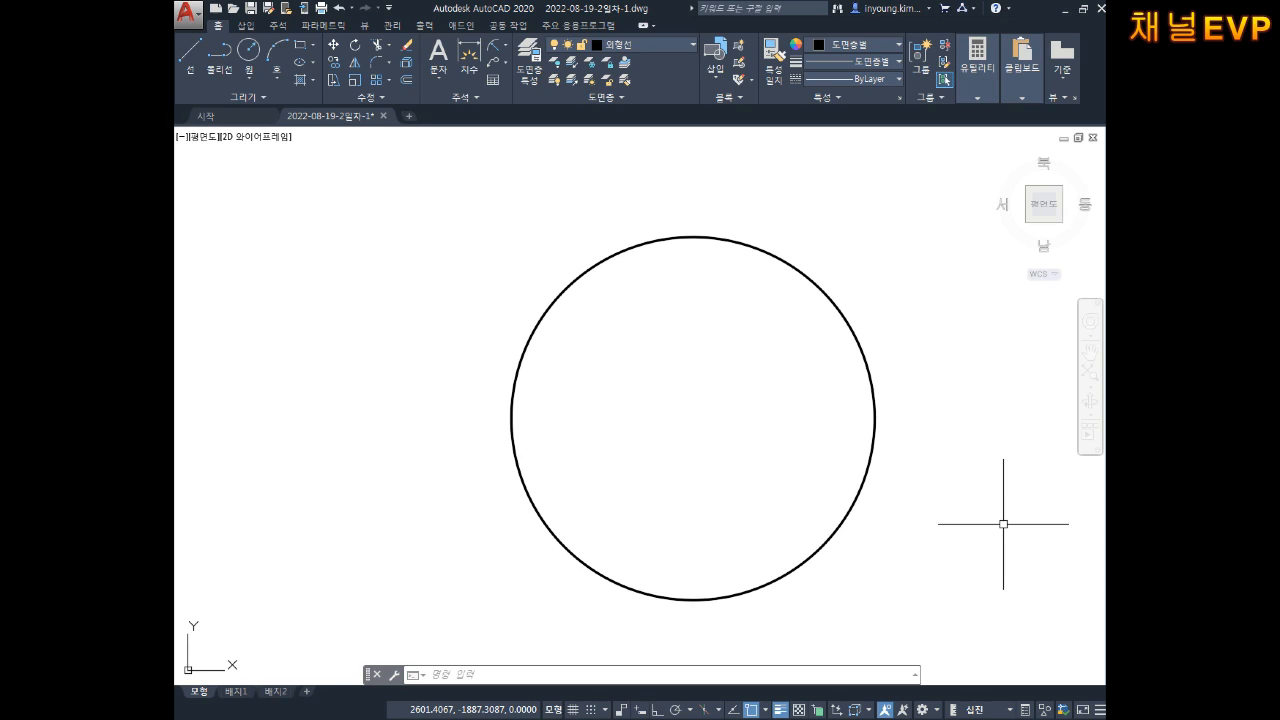
Step: Start BREAK and pick the circle's top edge as the first break point
key(Escape)
text(ㅂ)
key(Return)
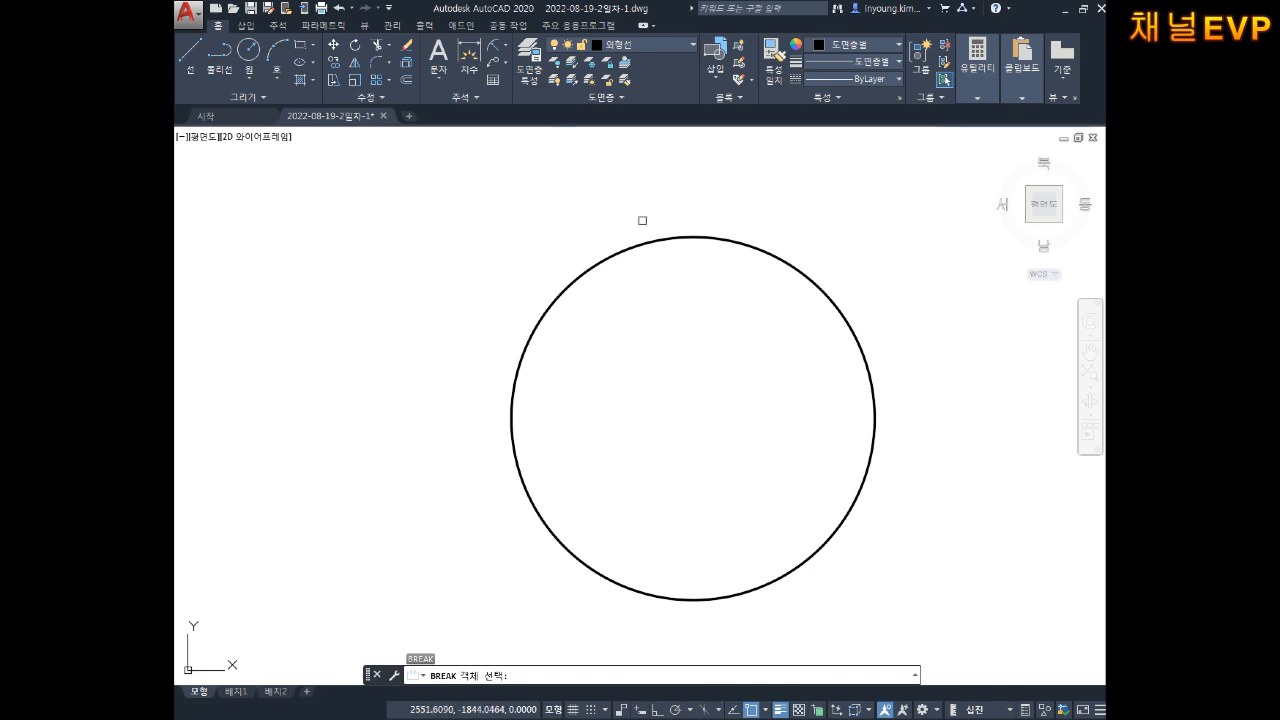
click(641, 244)
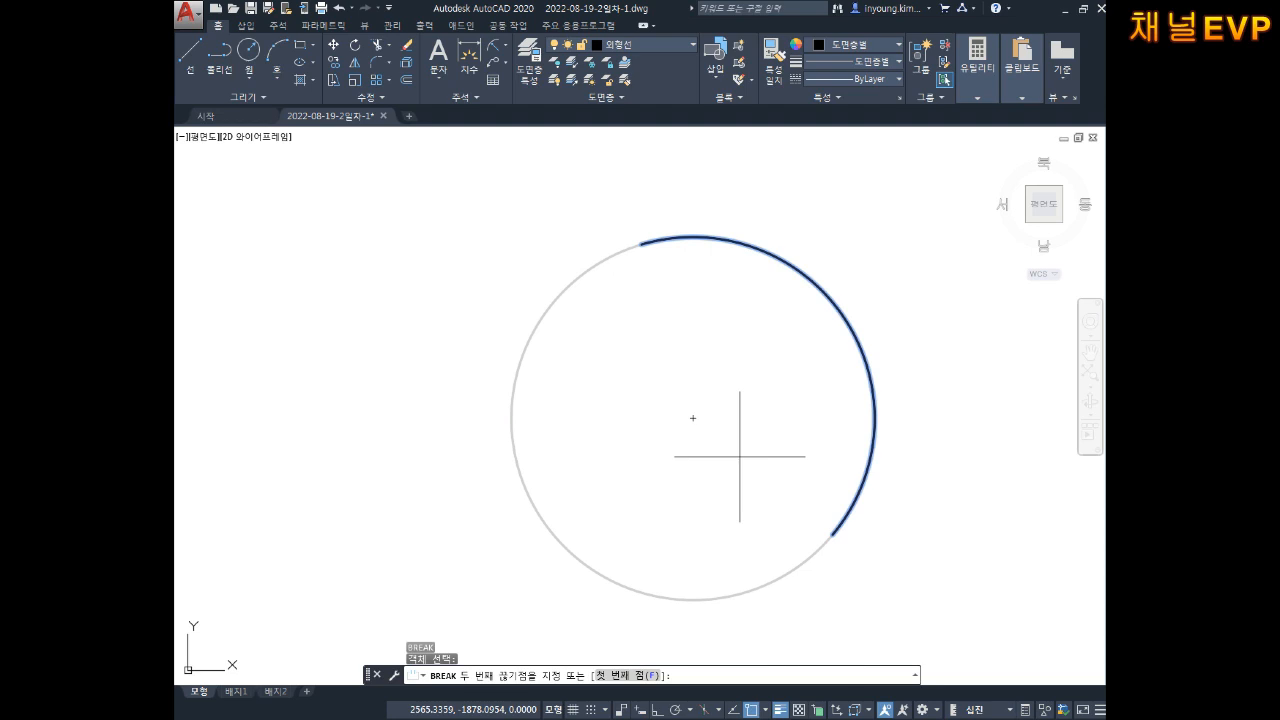
Step: Break the circle from its top edge to the upper-left point, then undo it with U
key(Return)
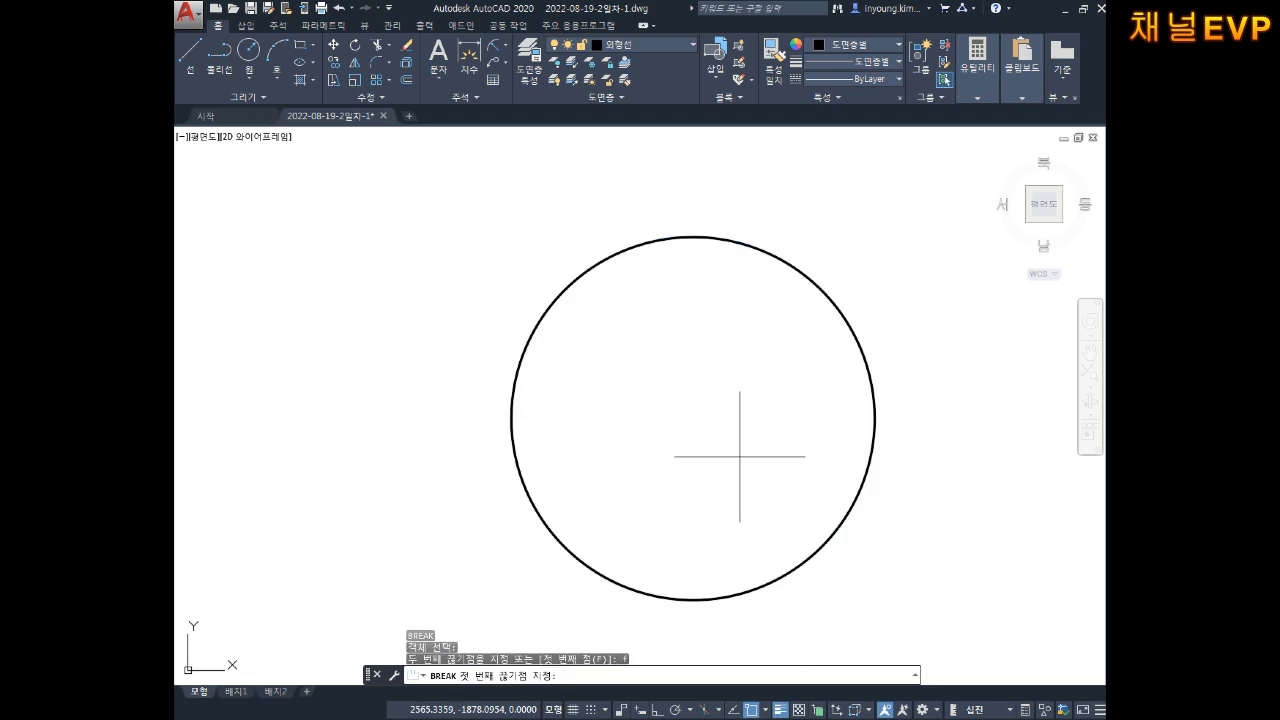
click(693, 237)
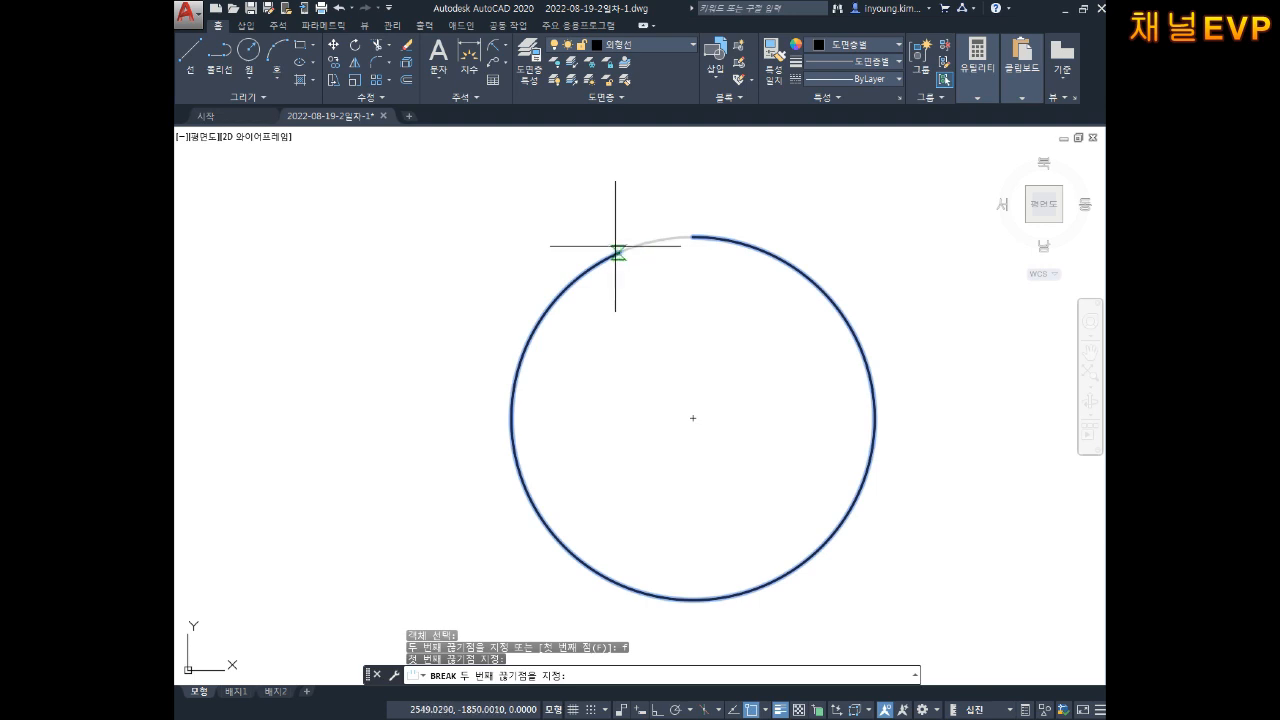
click(540, 316)
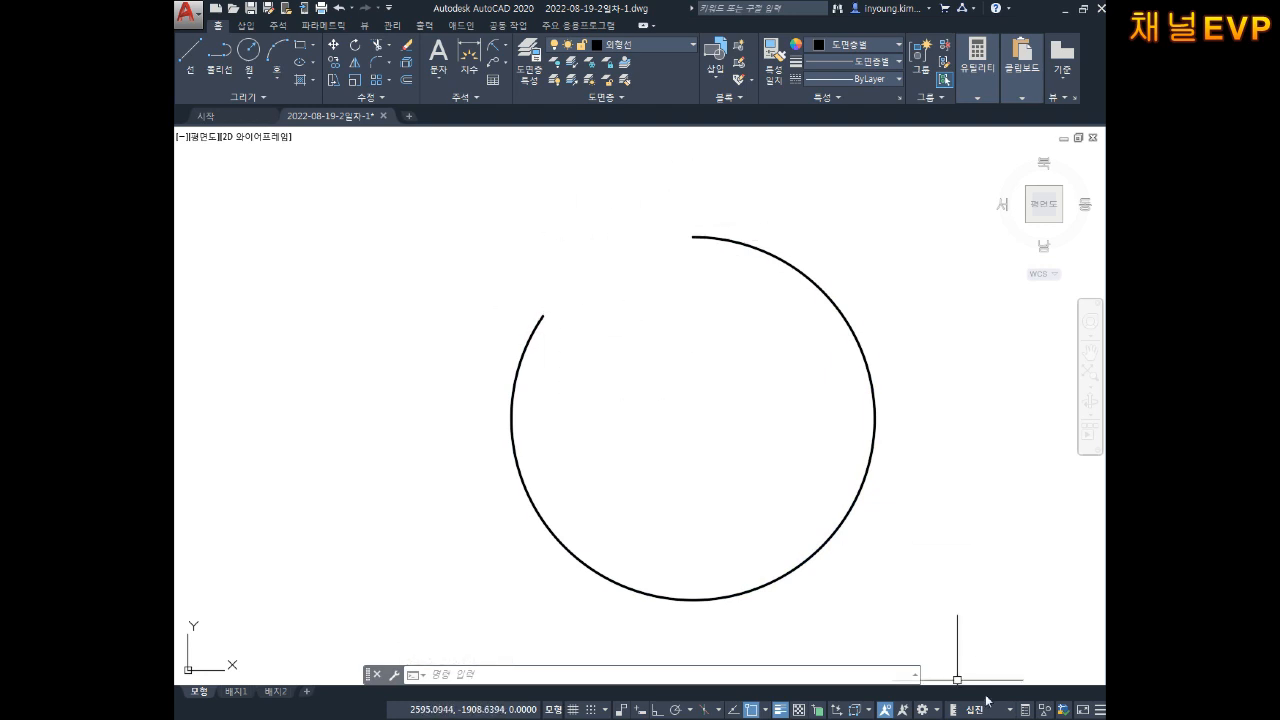
text(u)
key(Return)
key(Escape)
key(Escape)
key(Escape)
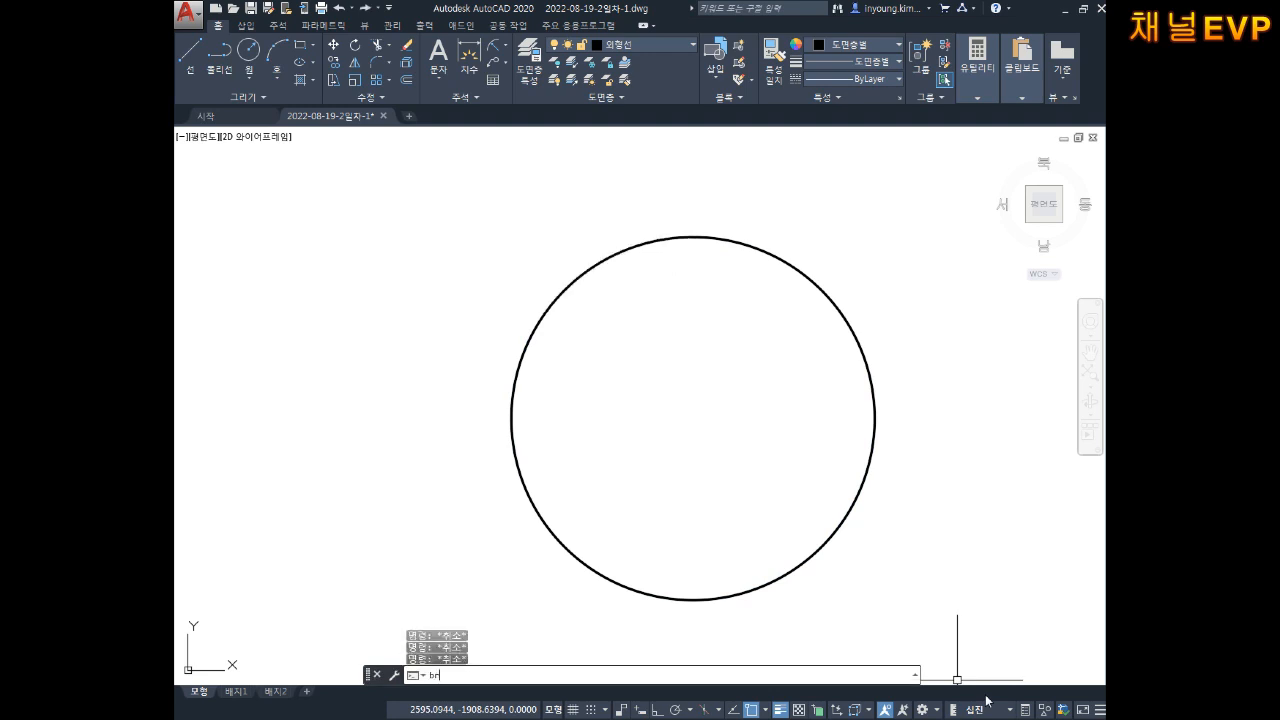
Step: Break the circle using BR with the F option, from its right quadrant to the upper-right point
text(br)
key(Return)
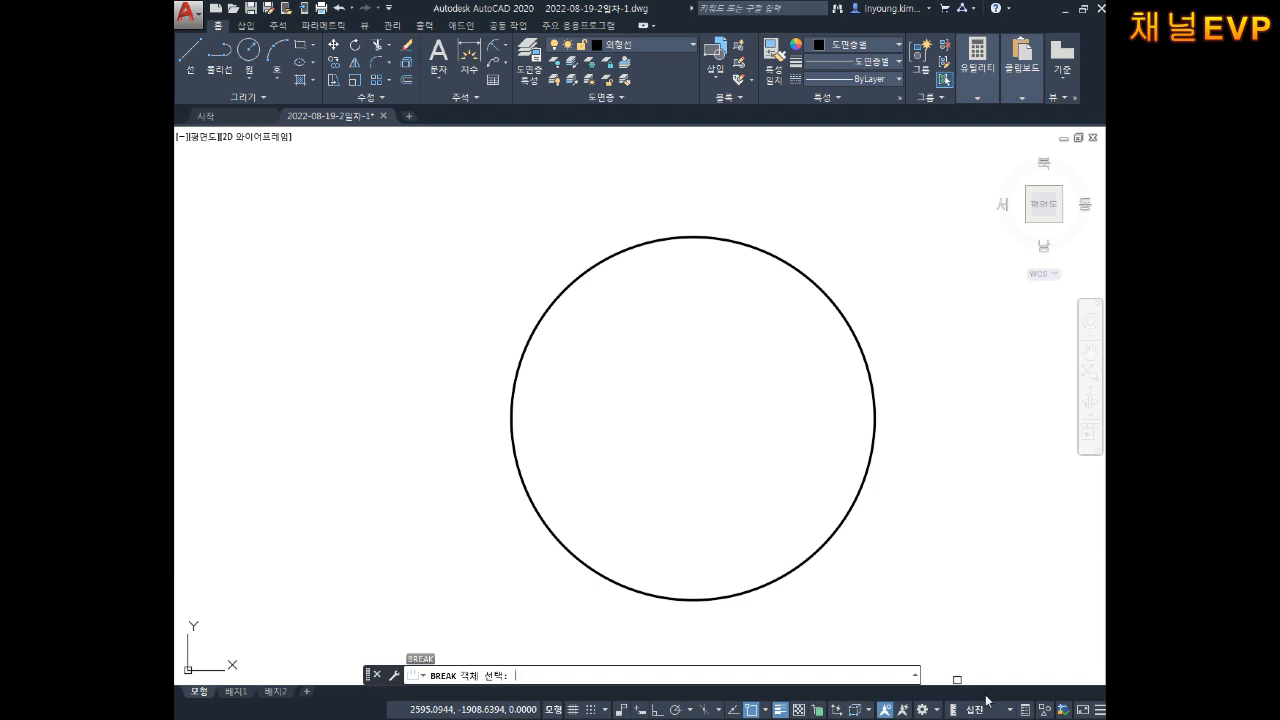
click(872, 398)
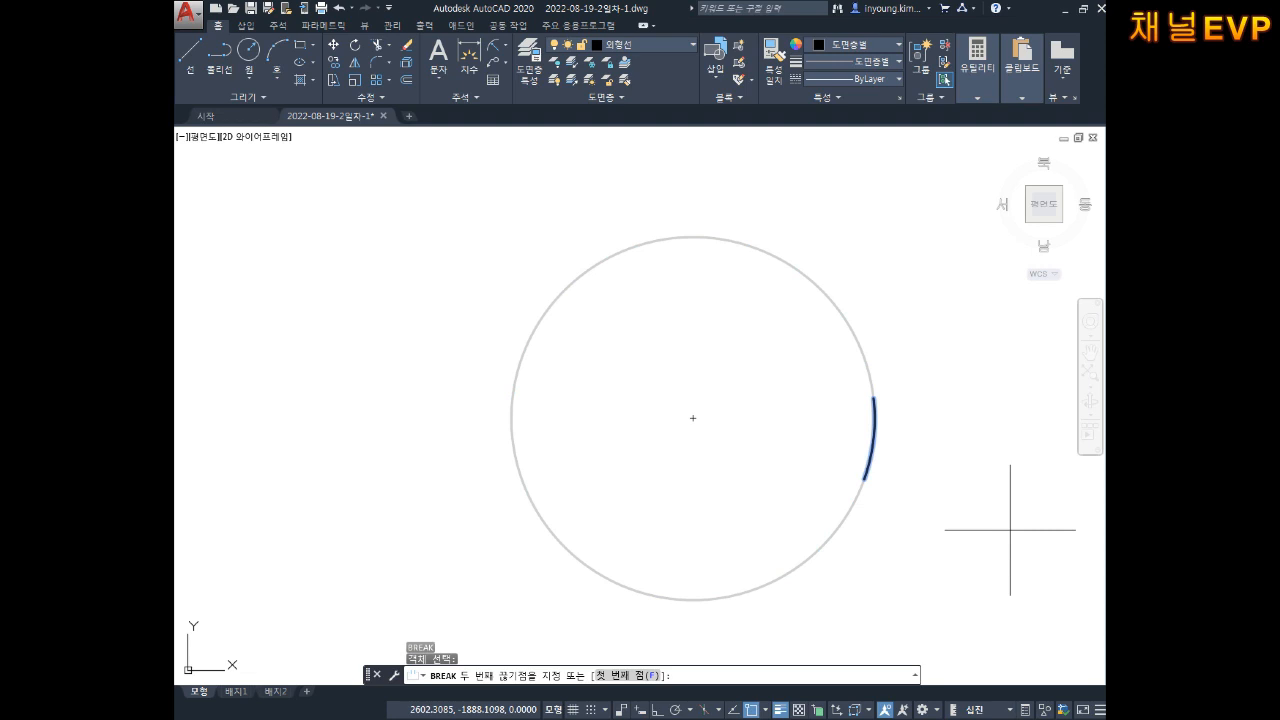
text(f)
key(Return)
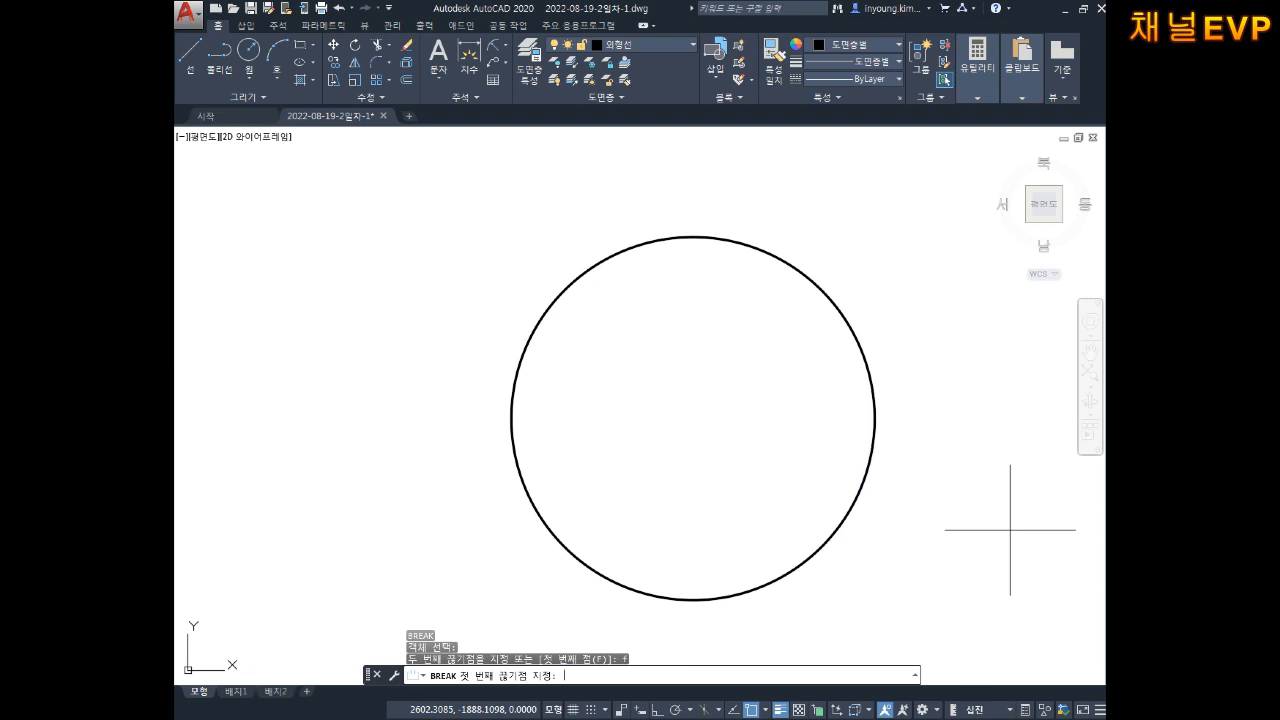
click(875, 418)
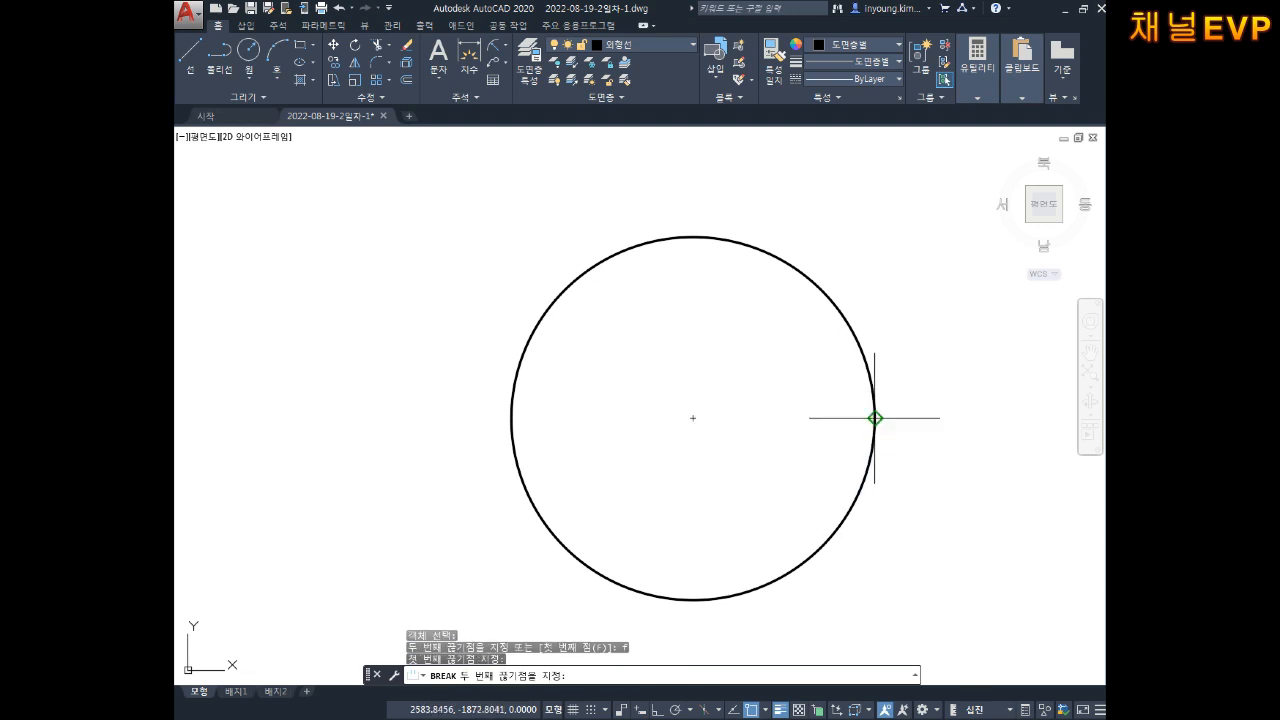
click(806, 277)
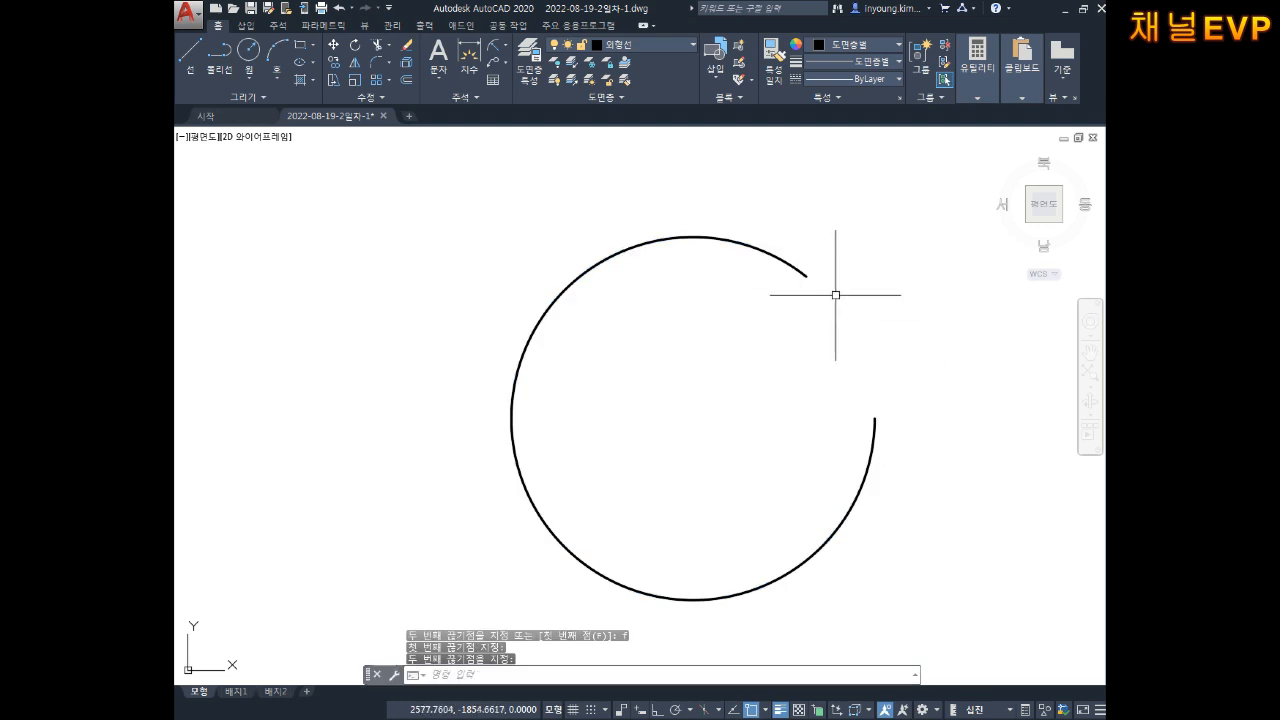
key(alt+Tab)
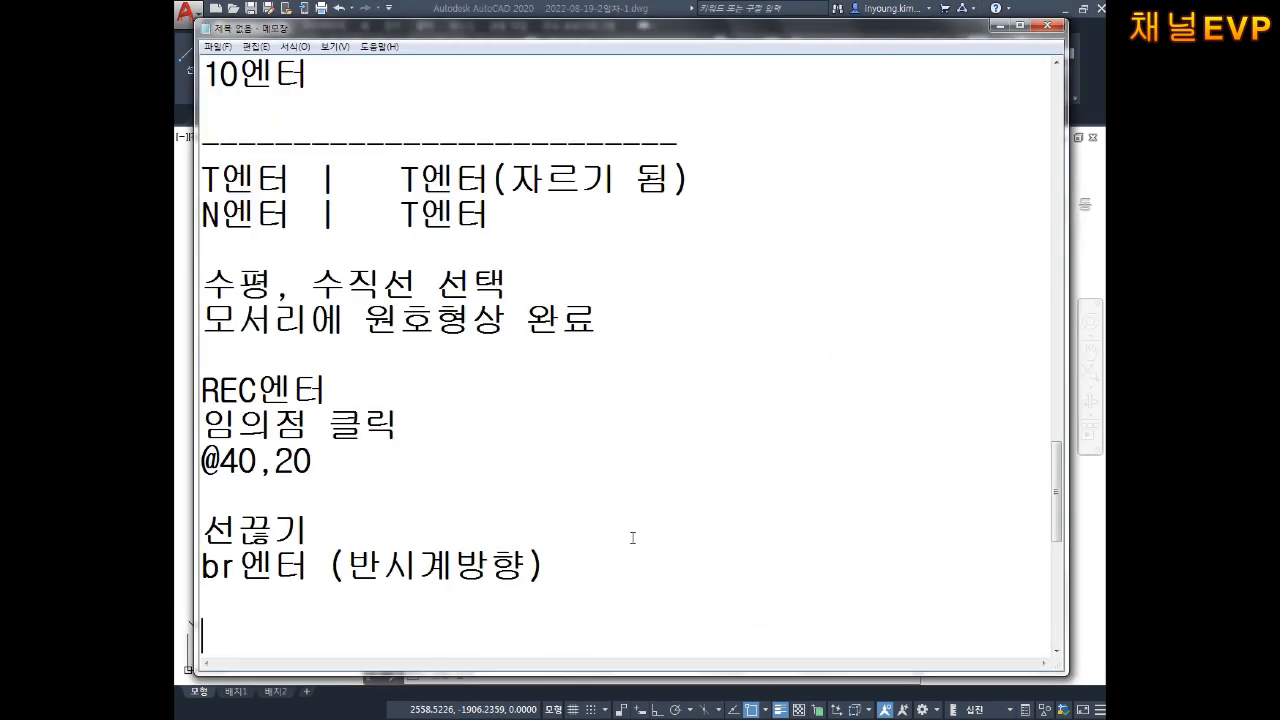
Step: Add the note lines '도형클릭' and 'F엔터(첫번째)' under the break notes
key(Return)
key(Return)
key(Return)
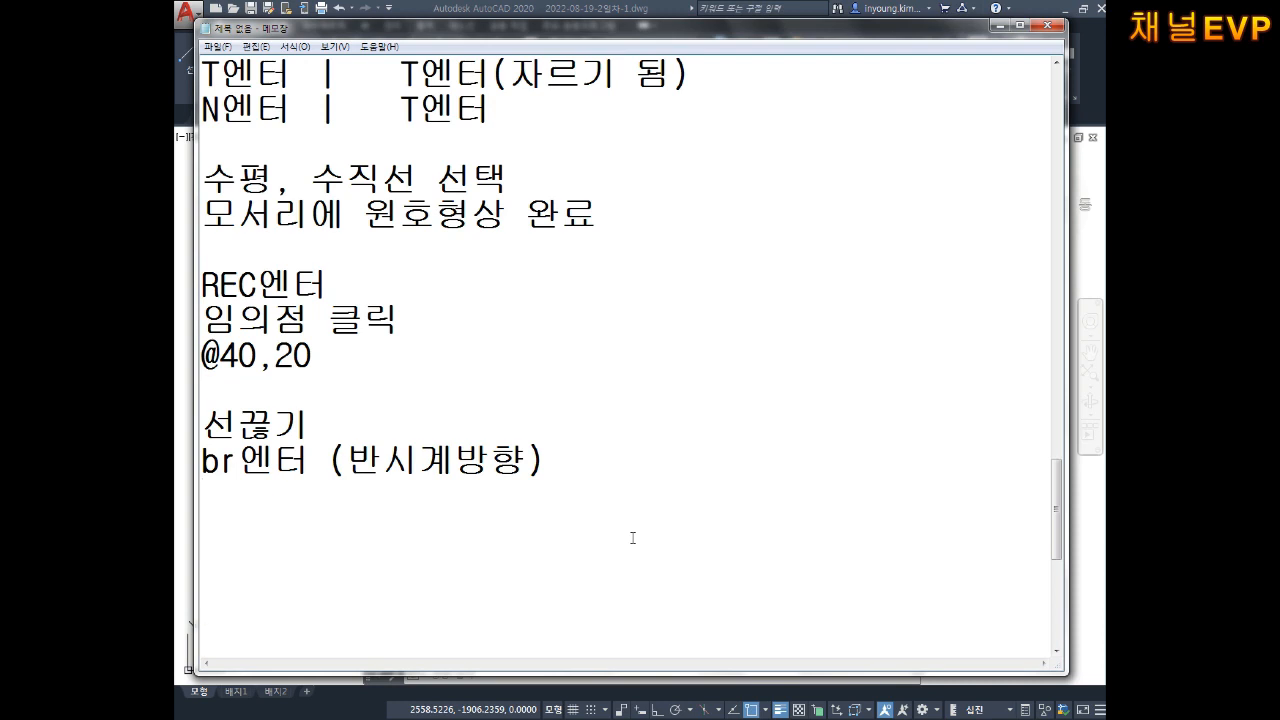
text(ehehd)
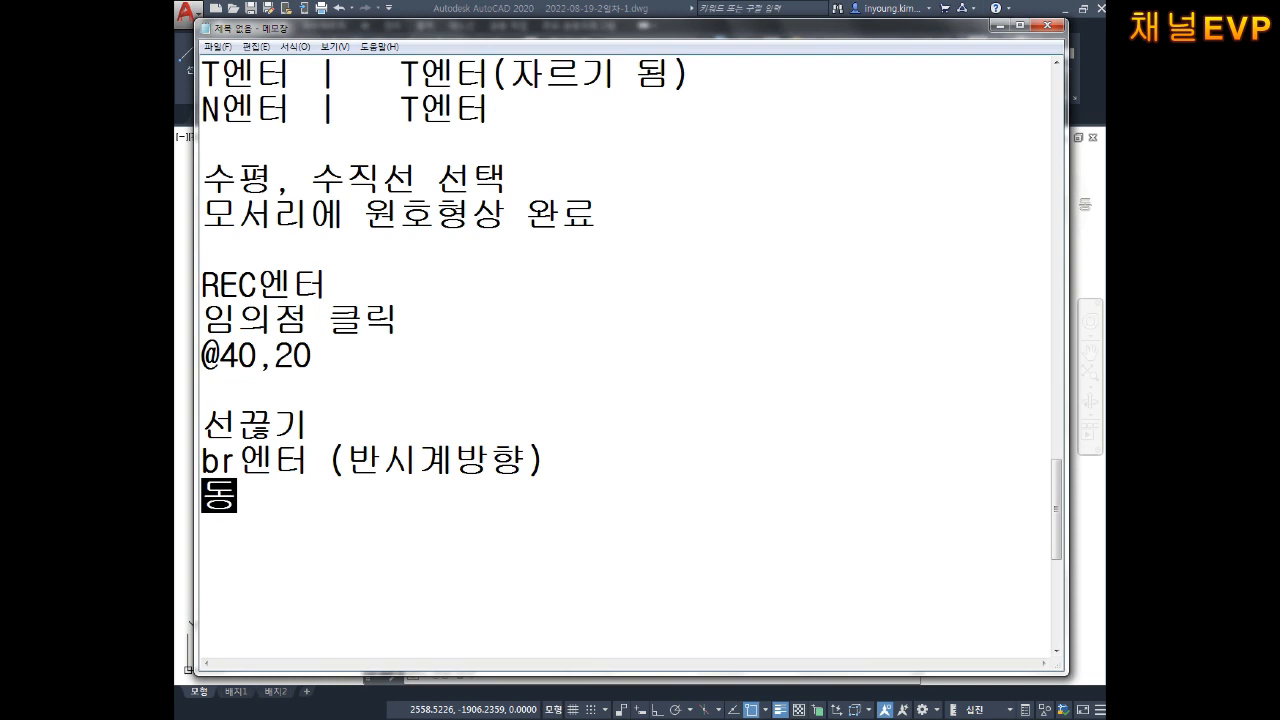
text(gudzmfflr)
key(Return)
text(f)
key(Hangul)
text(dp)
key(BackSpace)
key(BackSpace)
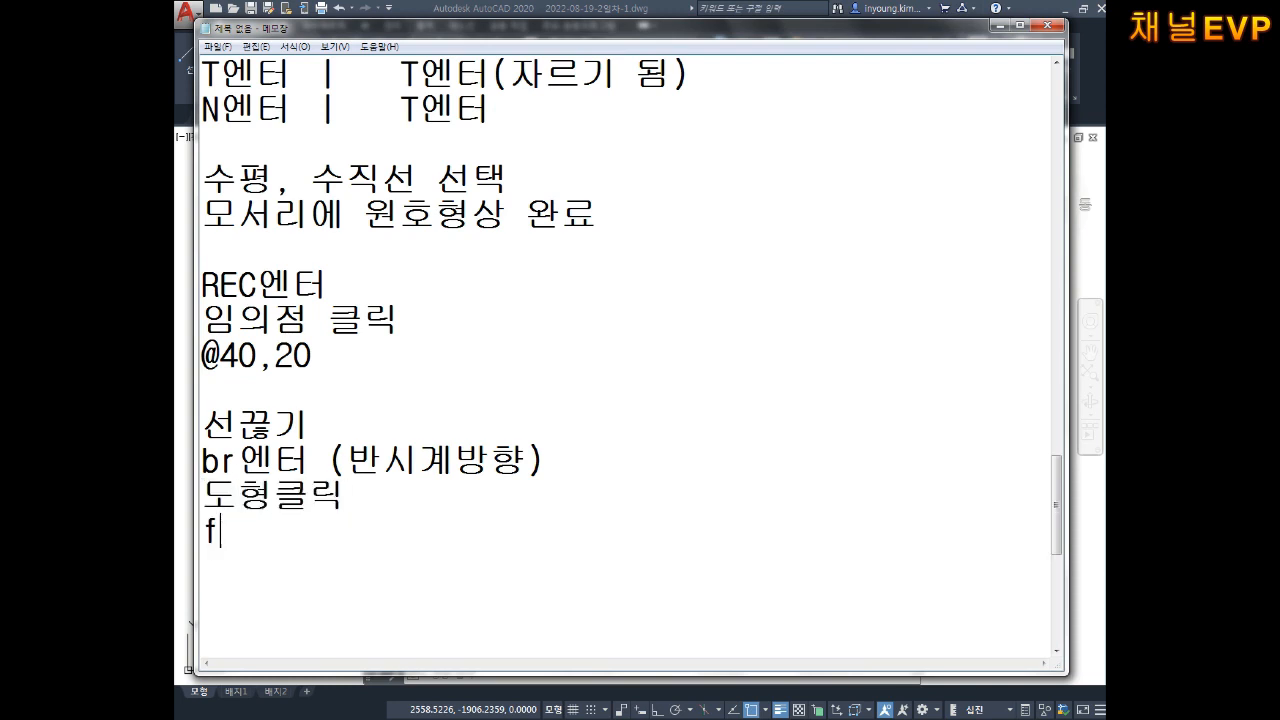
text(fd)
key(BackSpace)
key(BackSpace)
text(f)
key(BackSpace)
key(Hangul)
text(F)
key(Hangul)
text(dpsxj)
key(Return)
text((cjtqjs)
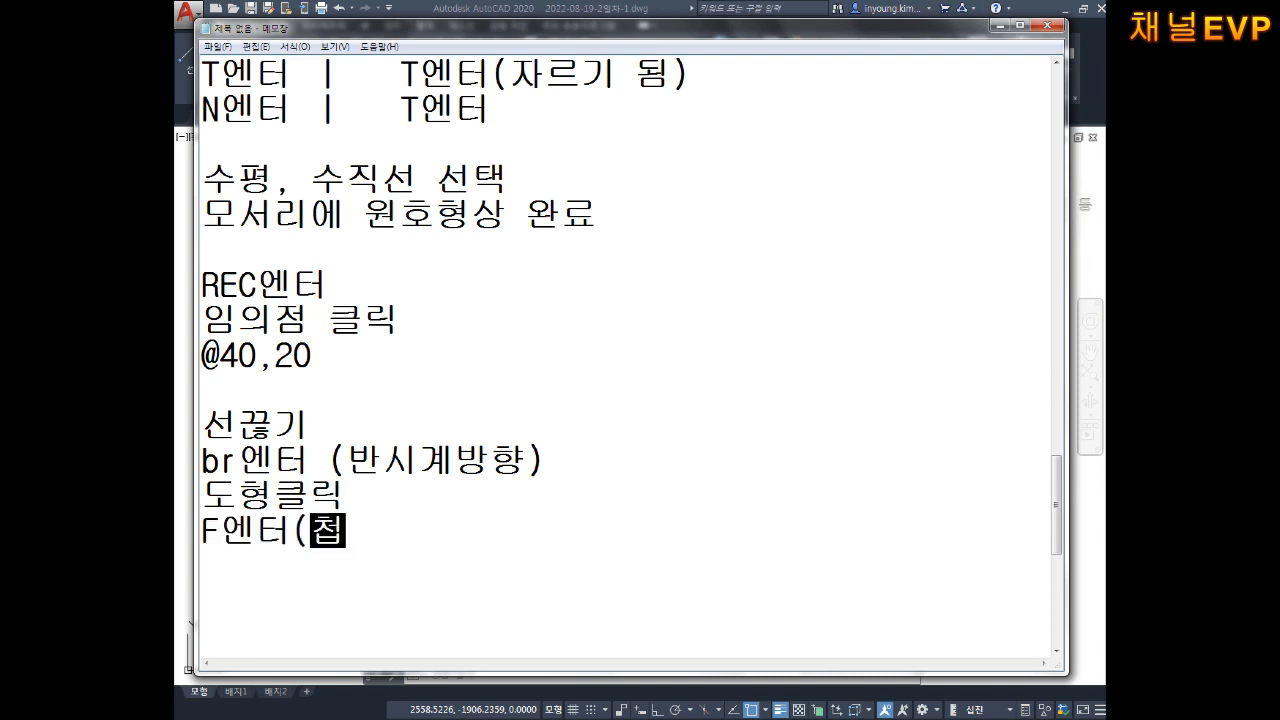
key(Return)
text(Wo)
key(BackSpace)
text(o)
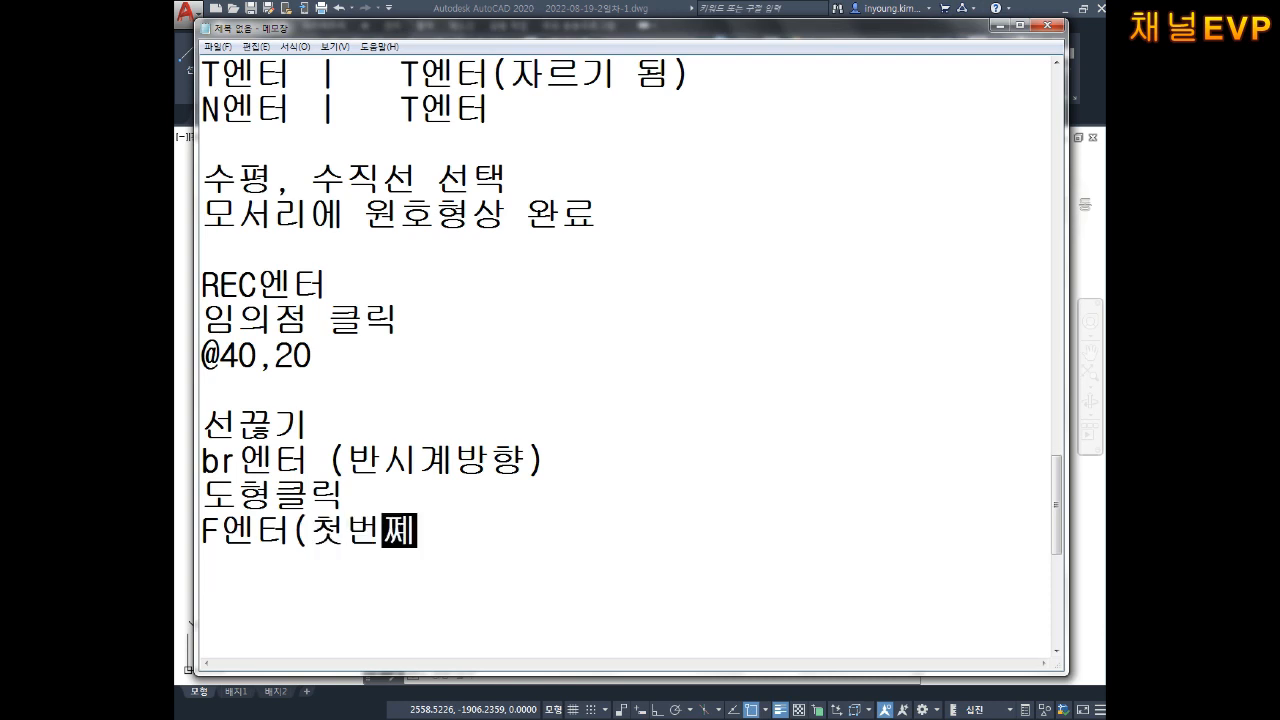
key(BackSpace)
text(o)
key(BackSpace)
Step: Add the lines '첫번째점 클릭' and '반시계방향 기준으로 2번째 클릭'
text(o)
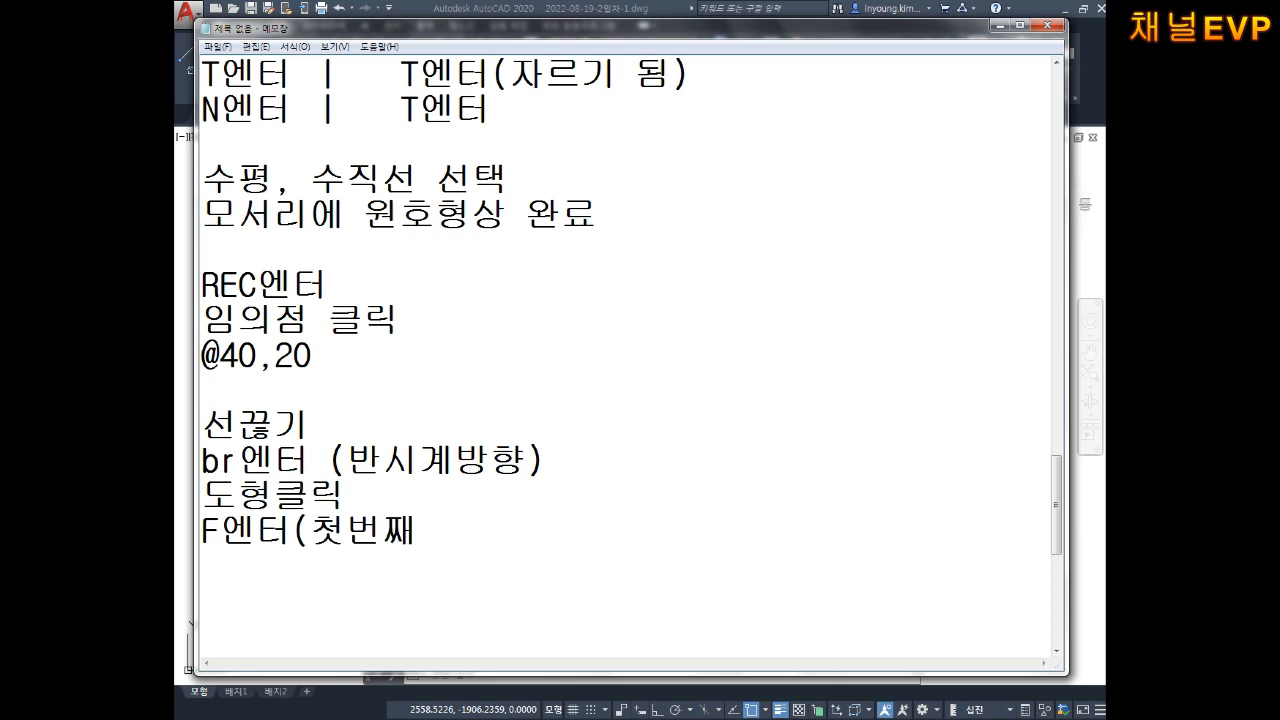
text(cjtqjsWo z m)
key(BackSpace)
key(BackSpace)
text(zmf)
key(BackSpace)
key(BackSpace)
key(BackSpace)
key(BackSpace)
key(BackSpace)
text(wja zmfflr)
key(Return)
text(밧ㄴ)
key(BackSpace)
key(BackSpace)
text(바닛)
key(BackSpace)
key(BackSpace)
key(BackSpace)
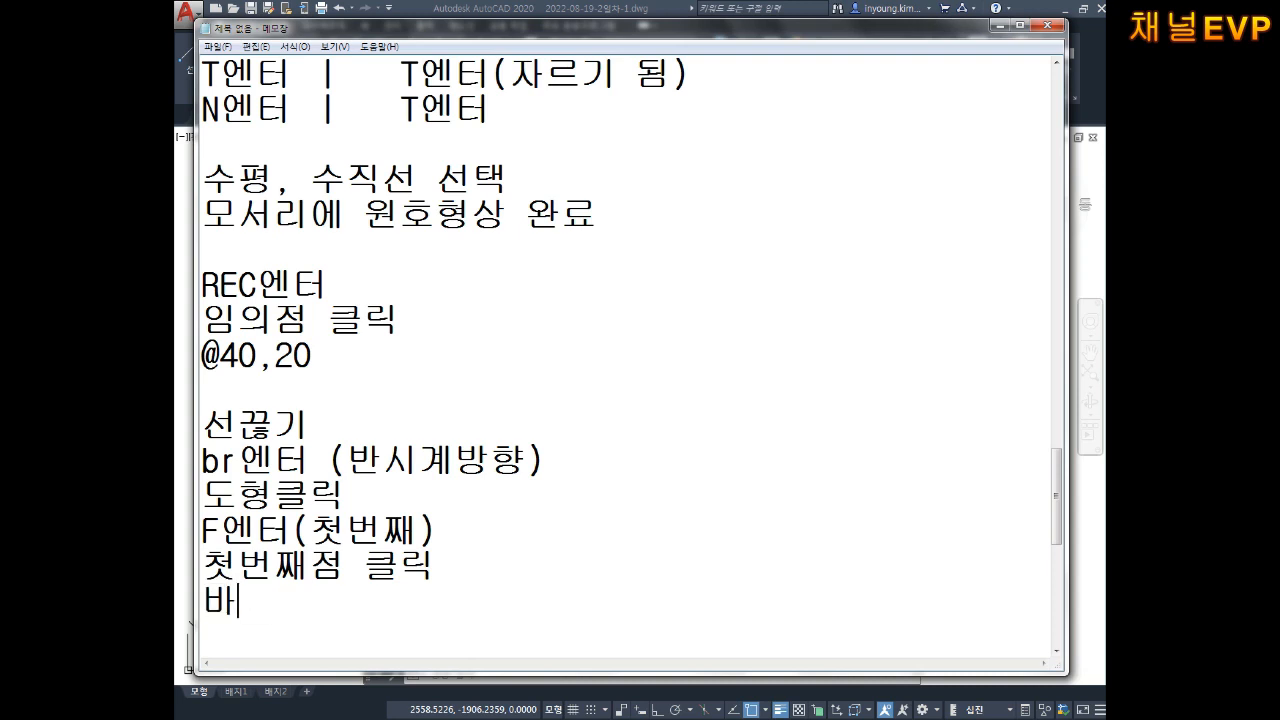
text(ㄴ시계방향)
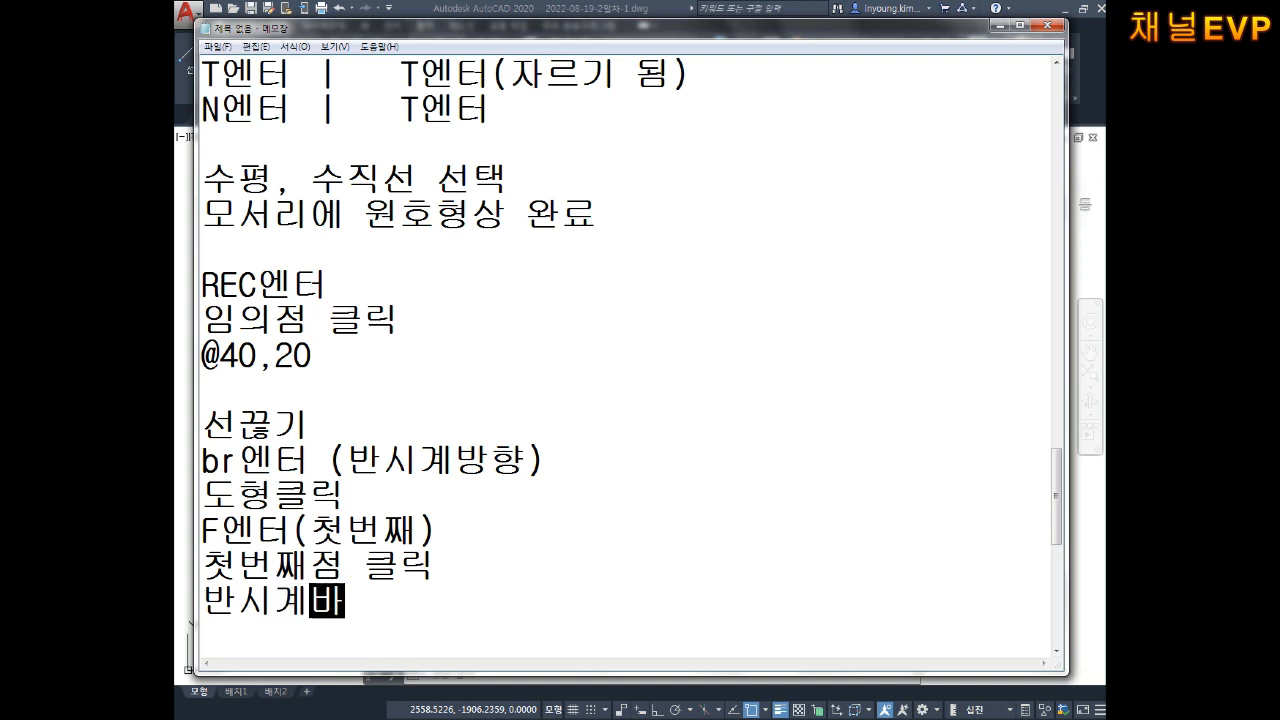
text( 기준)
key(BackSpace)
key(BackSpace)
text(준ㅇ,로)
key(BackSpace)
key(BackSpace)
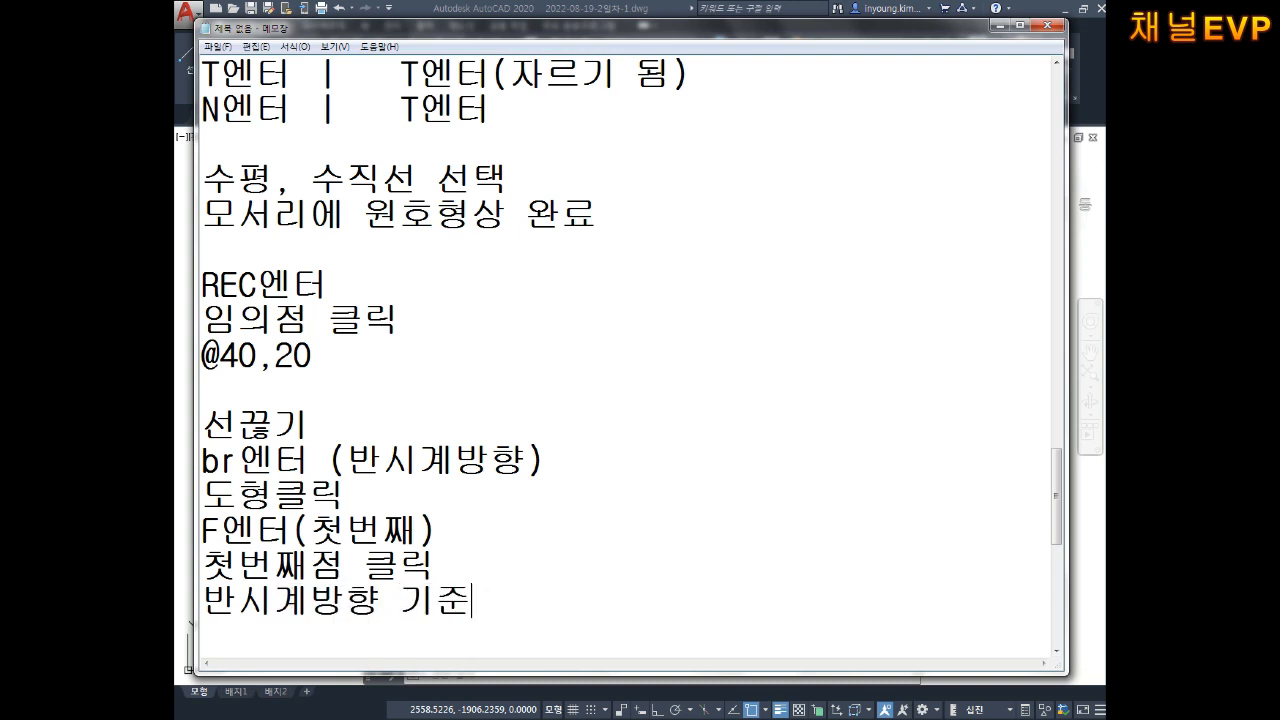
text(ㅇ,)
key(BackSpace)
key(BackSpace)
text(을)
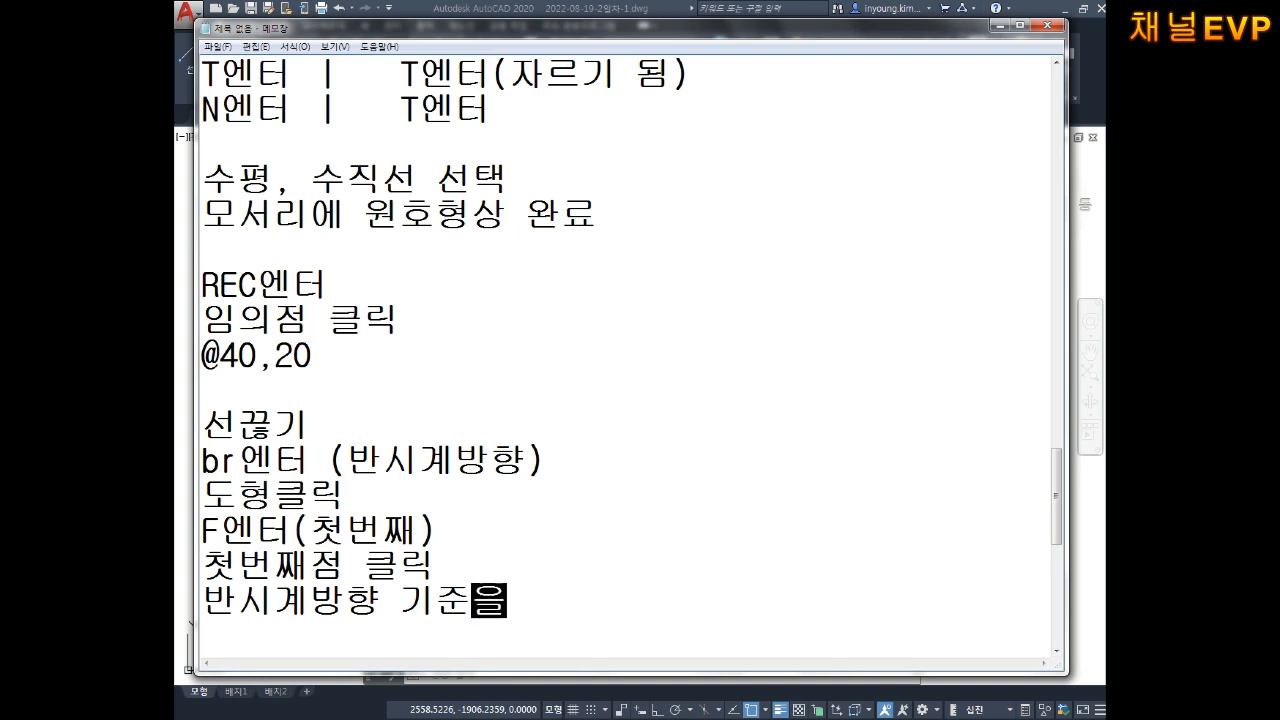
text(로 2번째 )
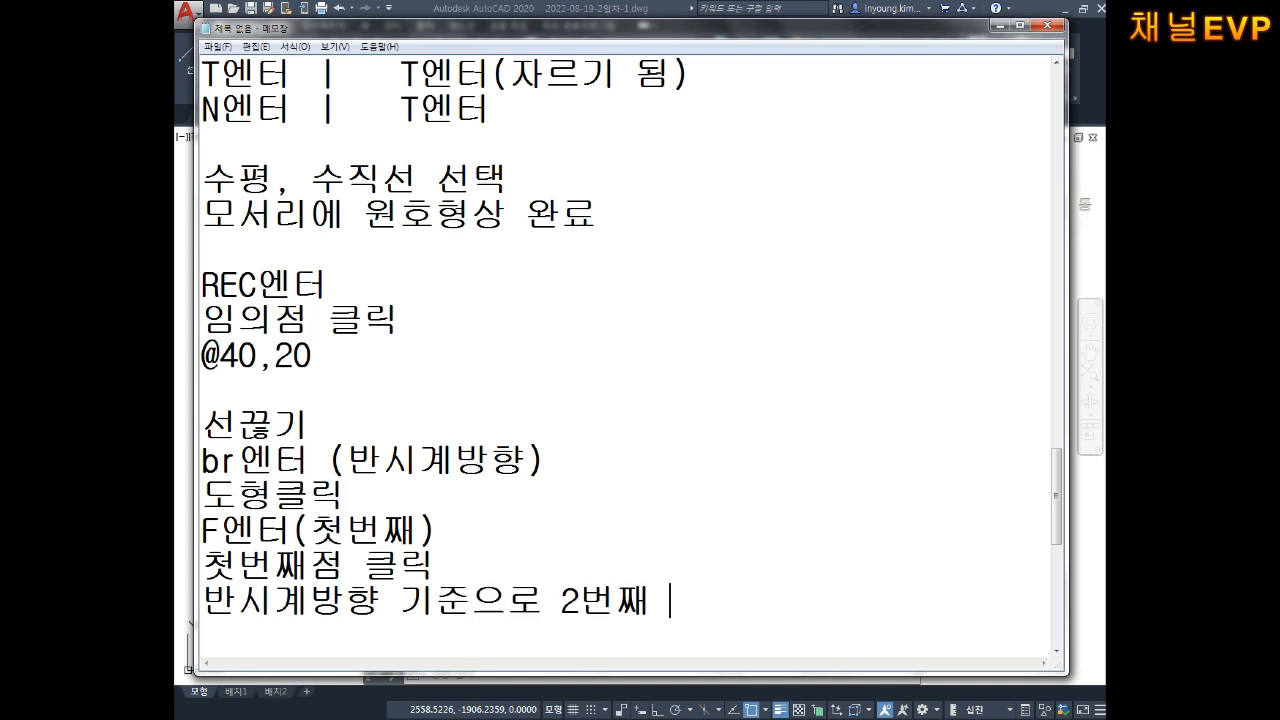
text(클릭)
key(Return)
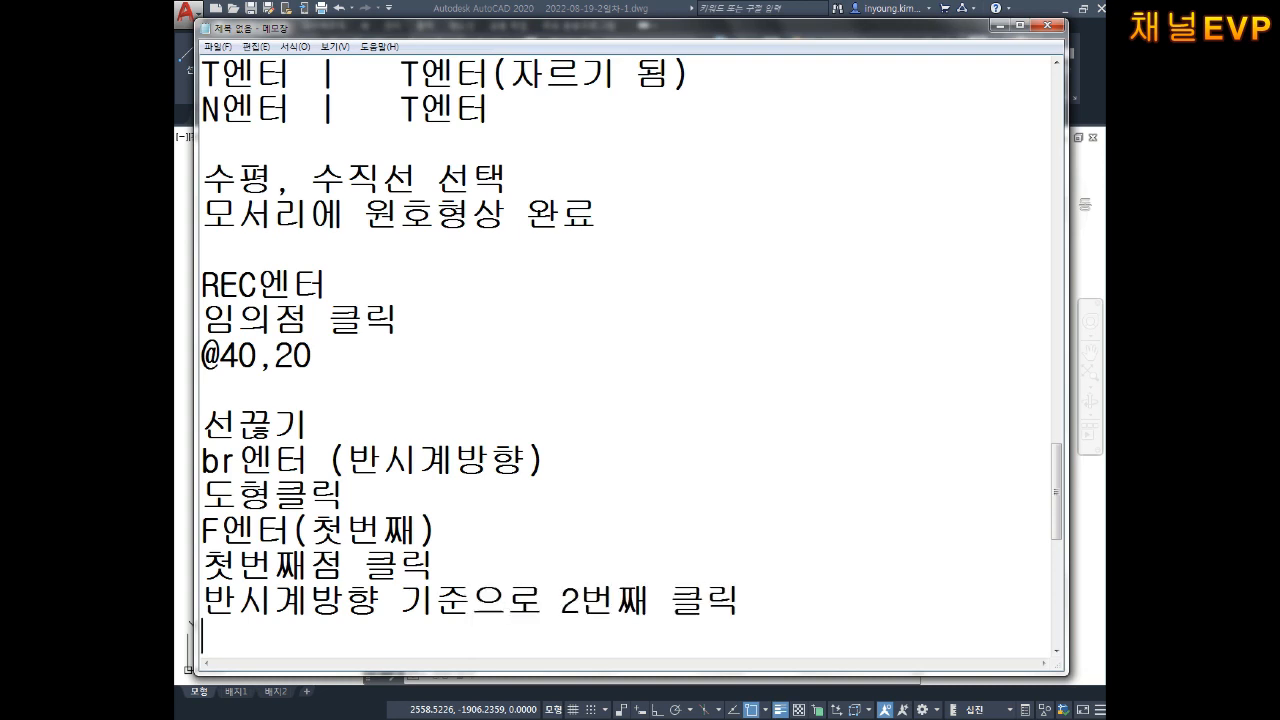
Step: Break the logo's top outline arc with F, from the red centre line to the second point
click(1087, 523)
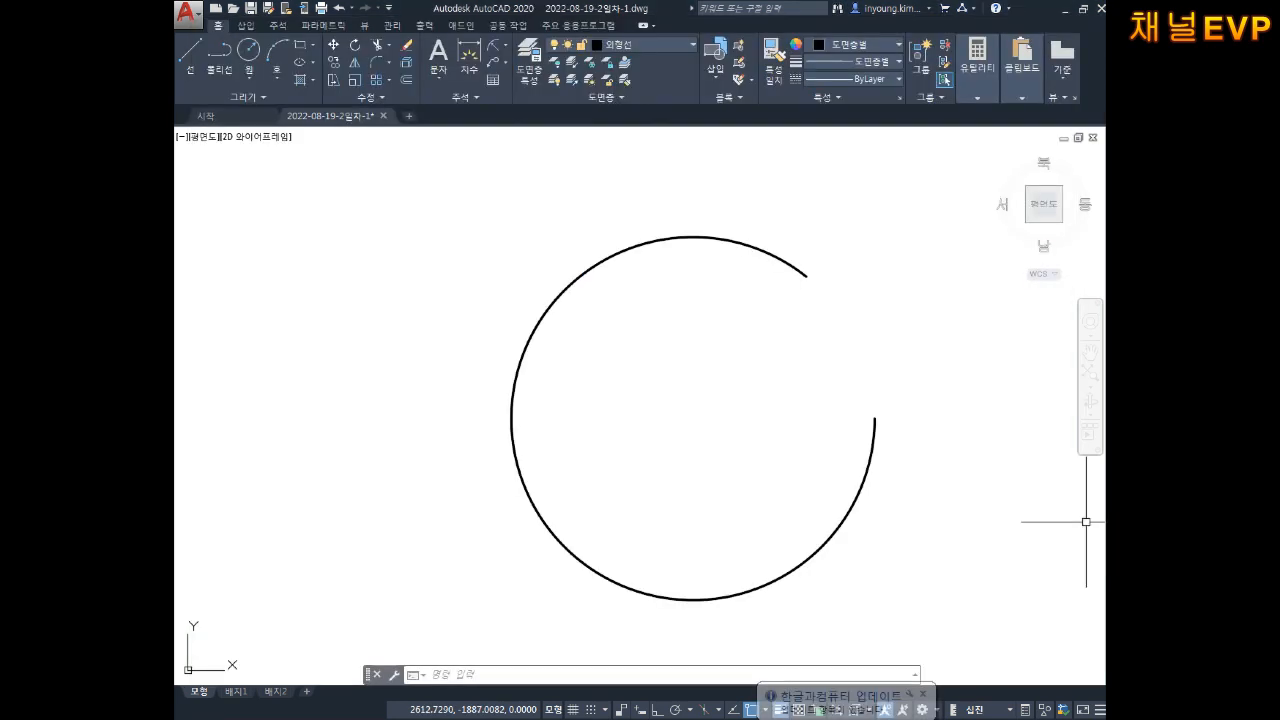
scroll(701, 315, down, 5)
key(Escape)
middle_drag(545, 312, 681, 361)
middle_drag(422, 271, 609, 317)
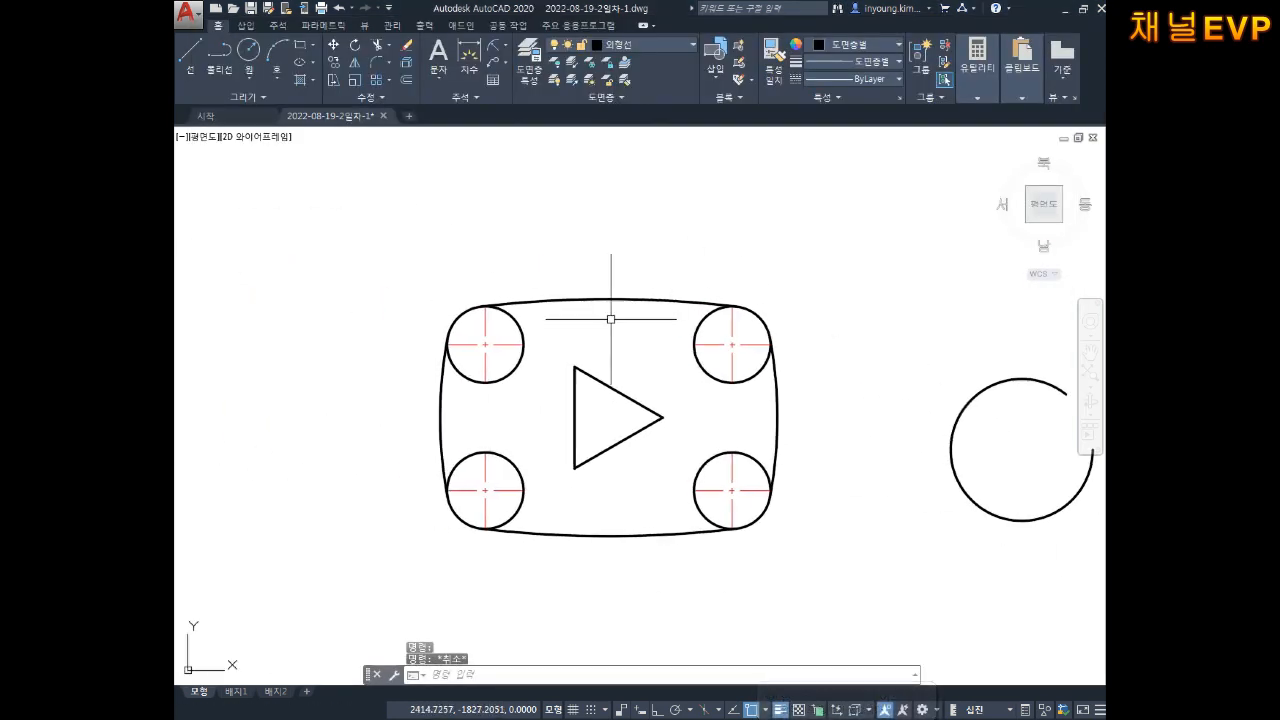
scroll(493, 311, up, 2)
scroll(448, 290, up, 4)
scroll(586, 330, up, 4)
scroll(634, 309, up, 2)
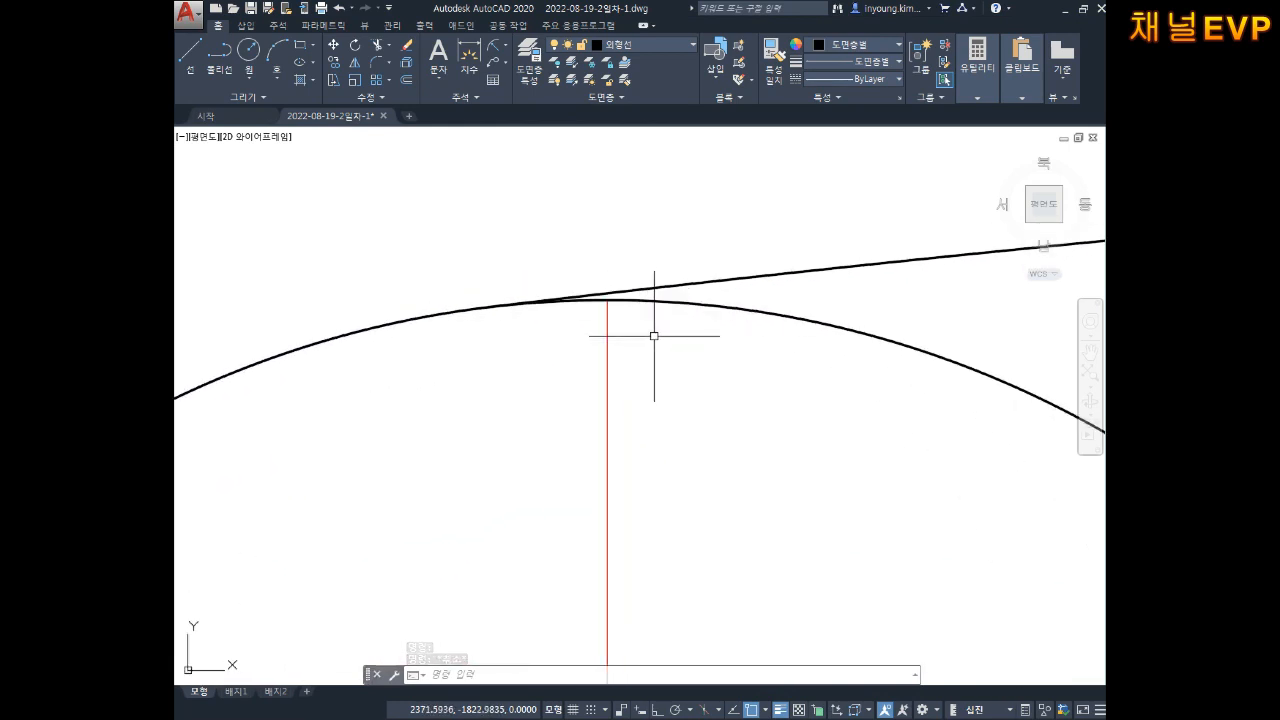
key(Escape)
key(Escape)
text(br)
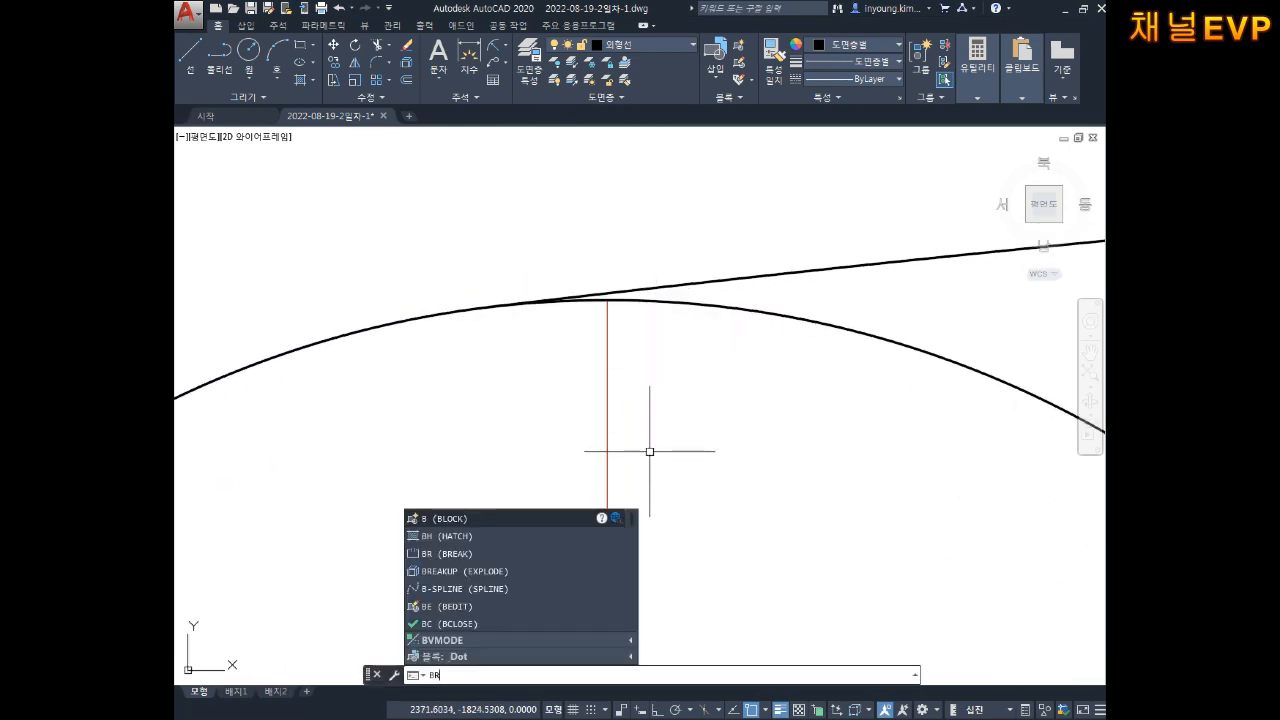
key(Return)
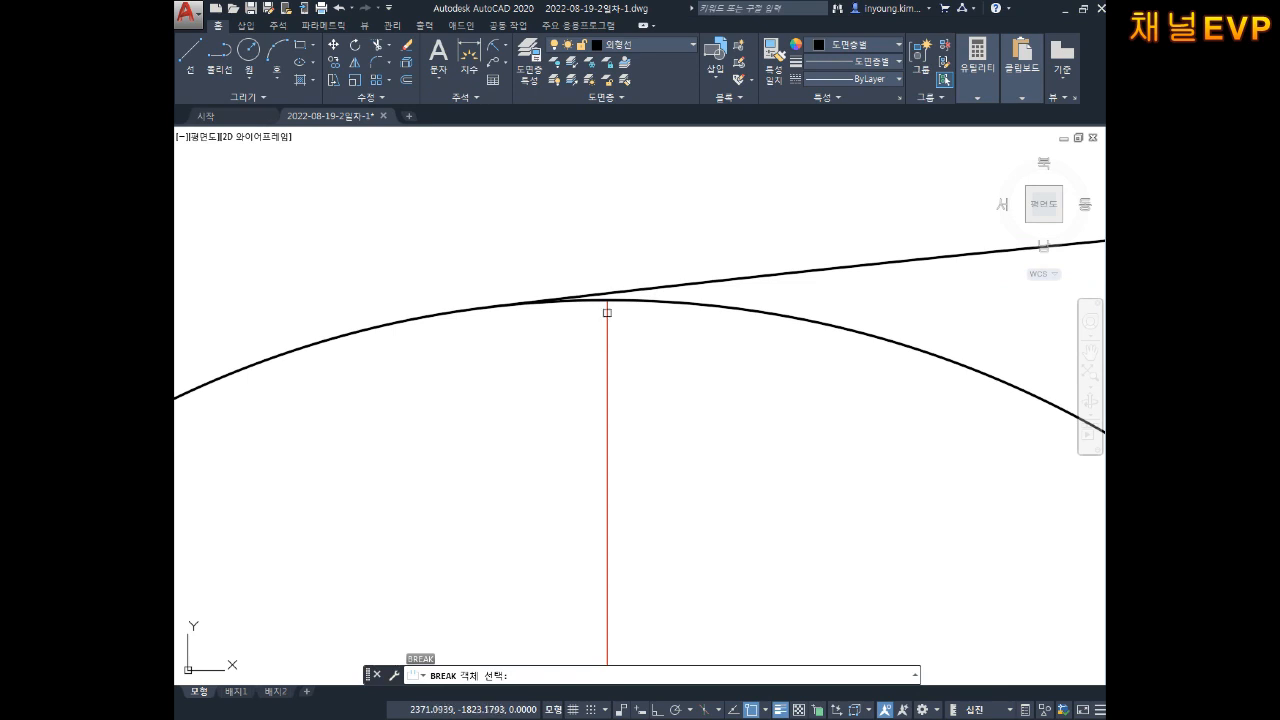
scroll(615, 313, up, 2)
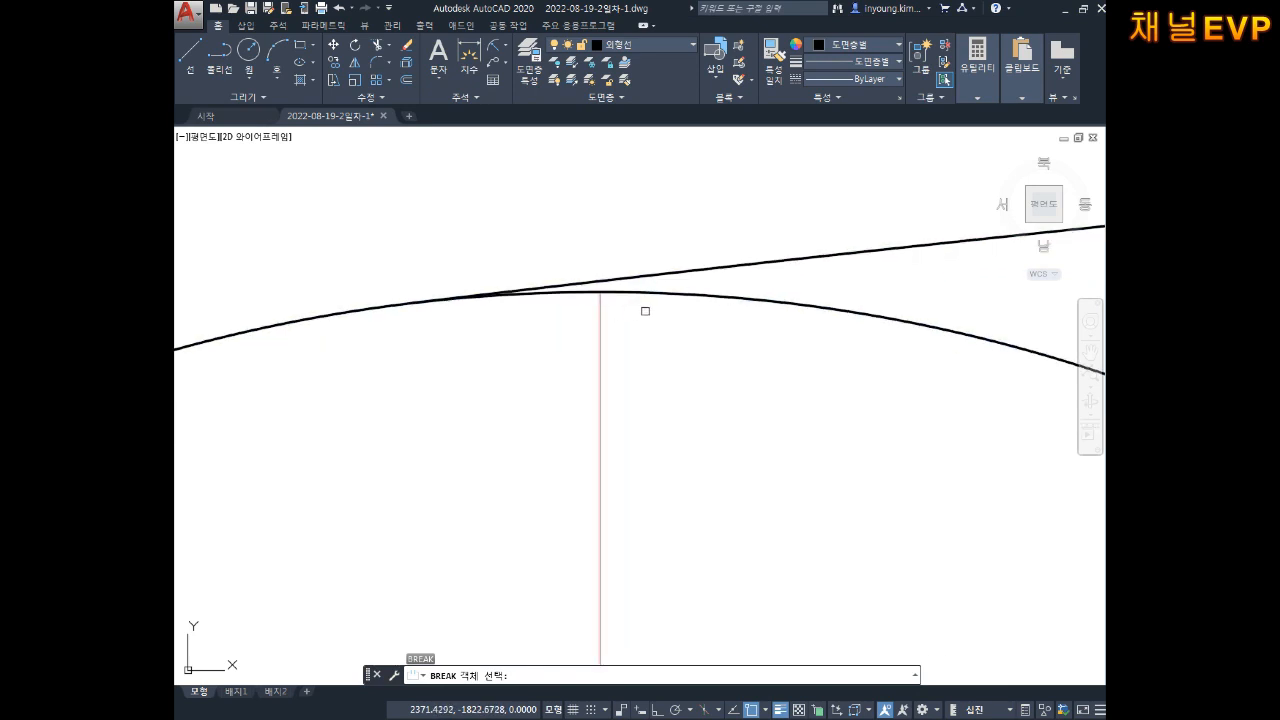
click(630, 294)
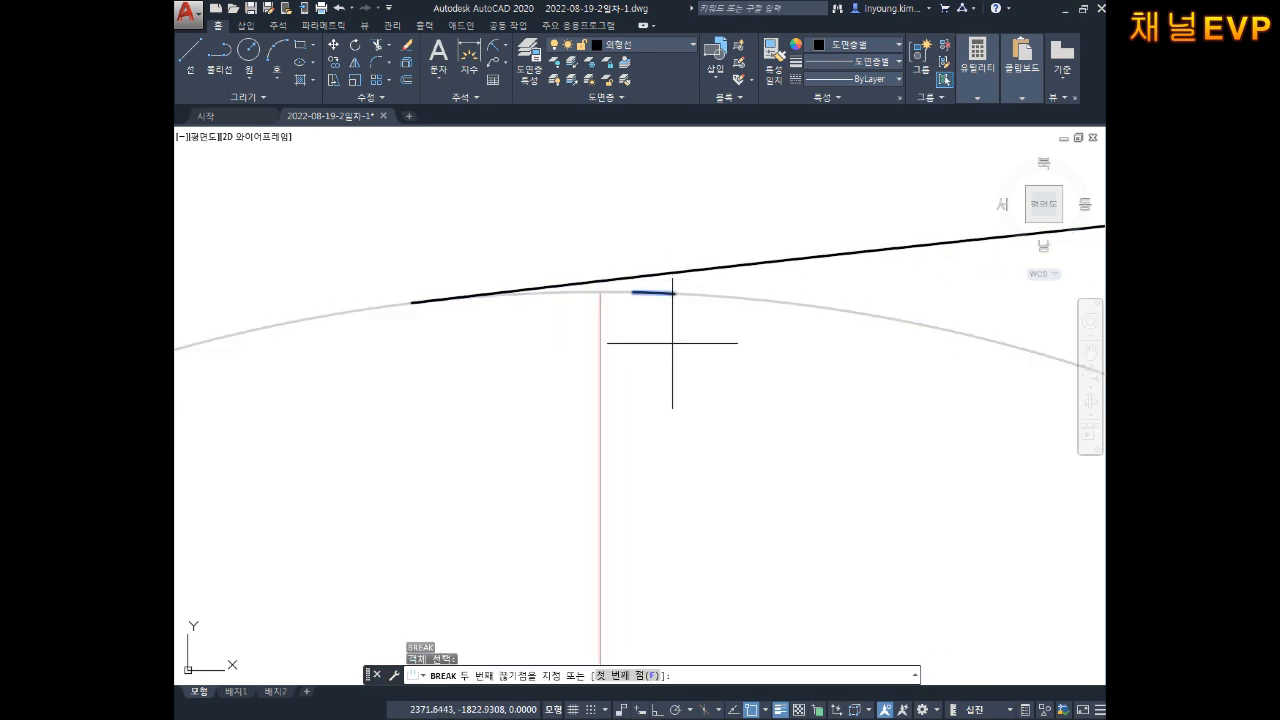
text(f)
key(Return)
scroll(669, 357, up, 3)
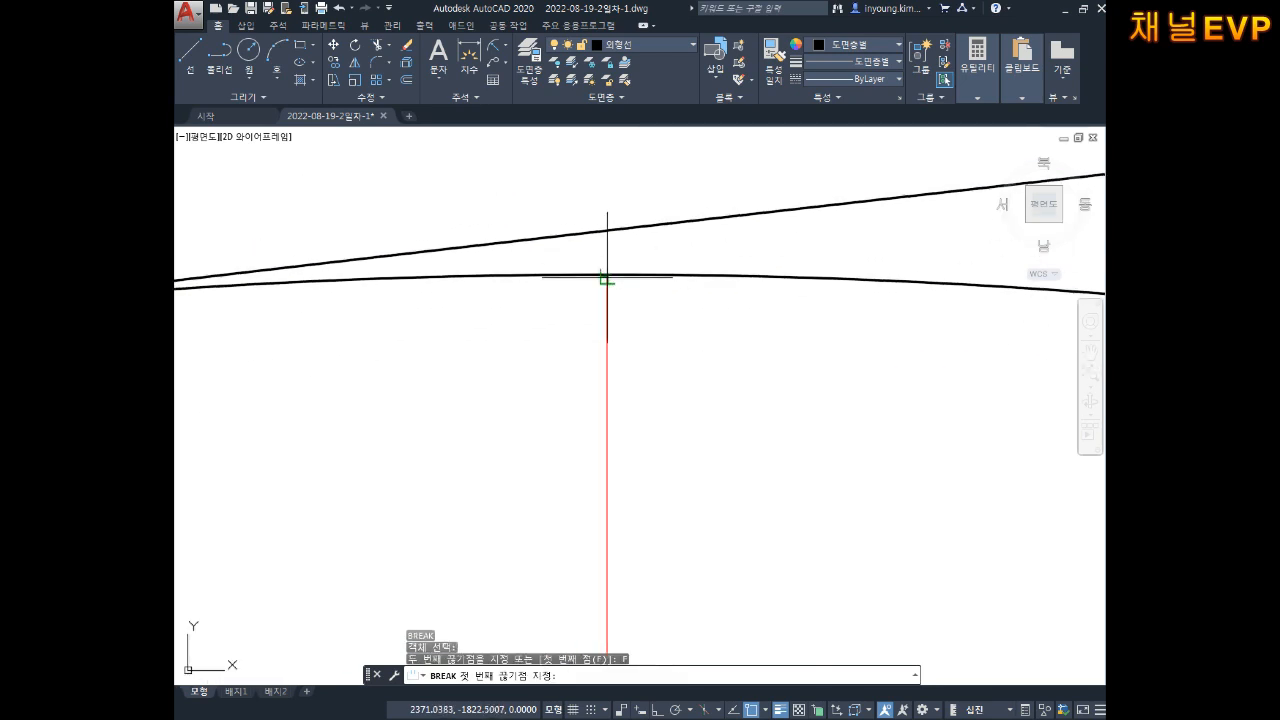
middle_drag(634, 329, 714, 434)
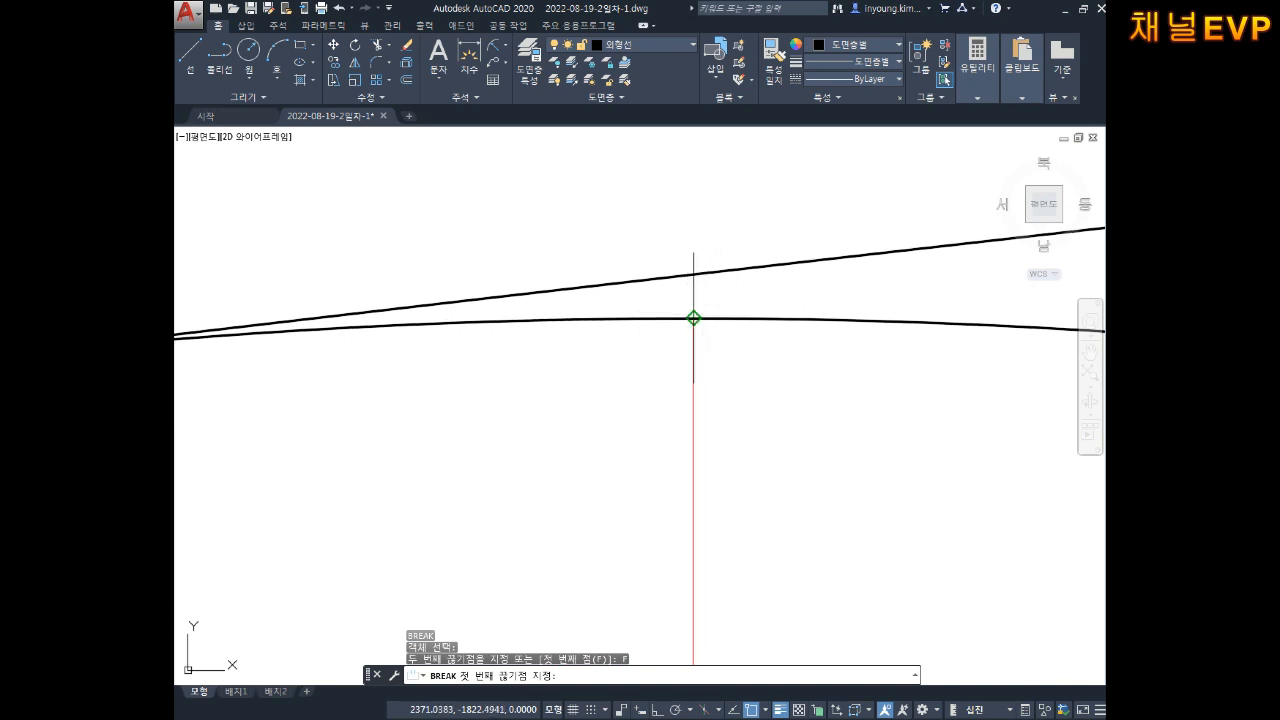
click(693, 321)
scroll(606, 338, down, 5)
middle_drag(564, 350, 813, 338)
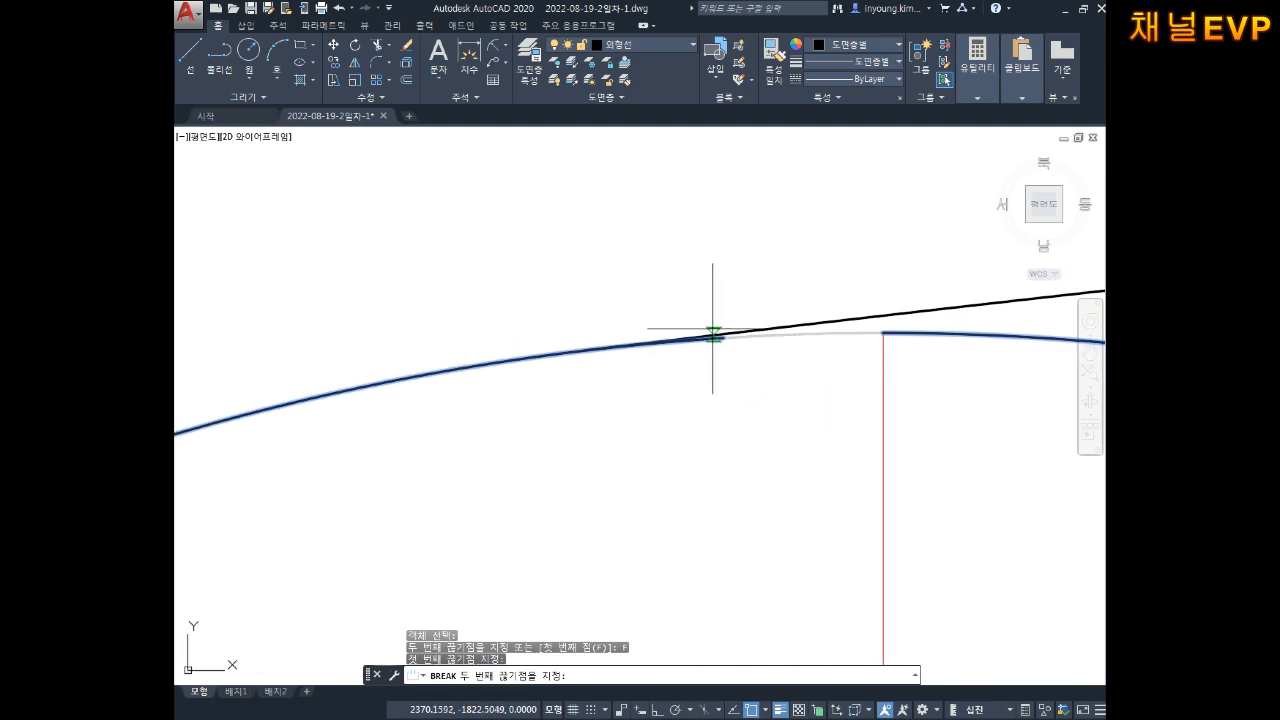
click(586, 349)
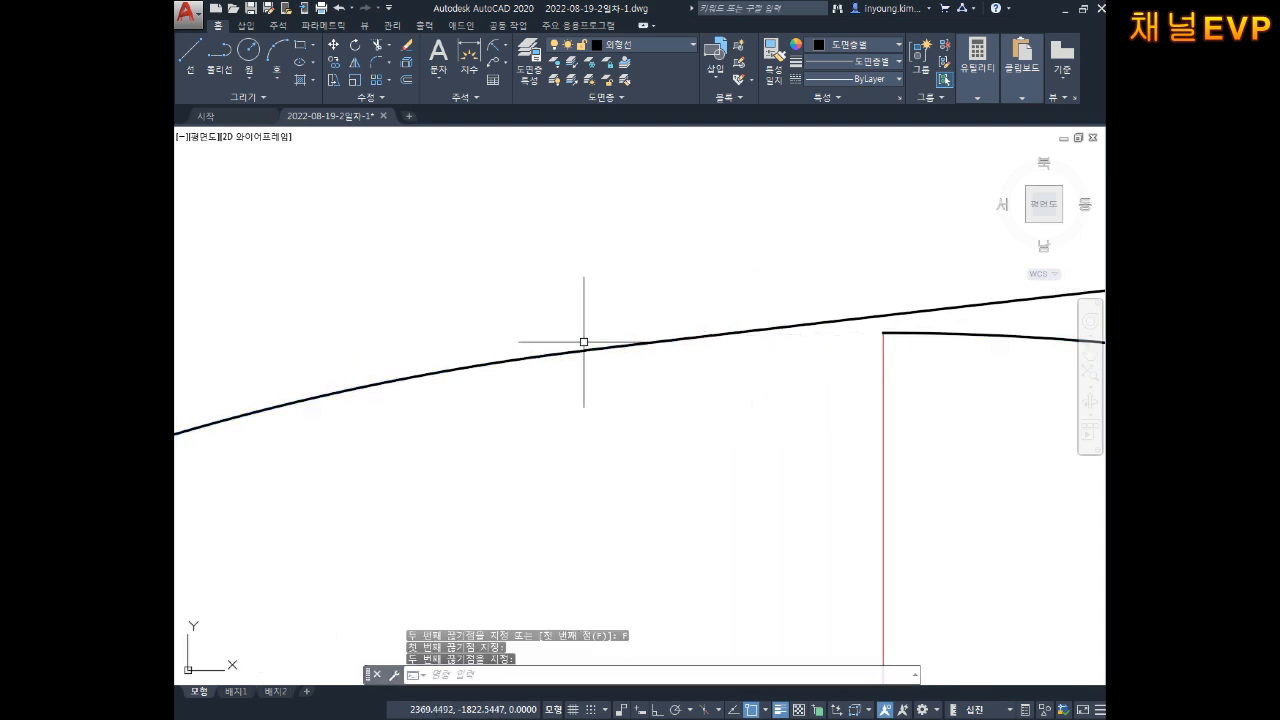
key(Escape)
Step: Break the crossing curve with F between two picked points to remove the overlapping piece
scroll(823, 380, down, 3)
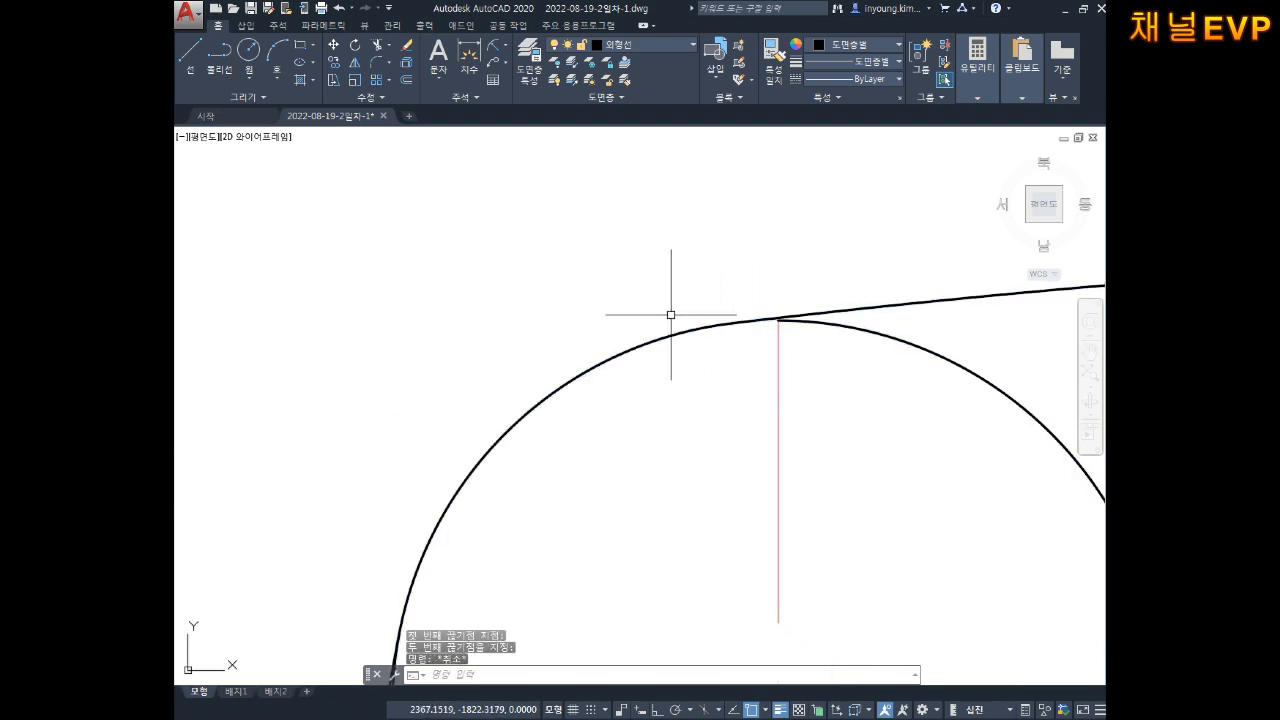
scroll(700, 343, down, 2)
scroll(683, 350, down, 4)
scroll(653, 360, up, 4)
scroll(655, 343, up, 4)
mouse_move(714, 391)
middle_down()
mouse_move(686, 408)
mouse_move(691, 369)
mouse_move(674, 414)
middle_up()
key(Escape)
key(Escape)
key(Escape)
text(b)
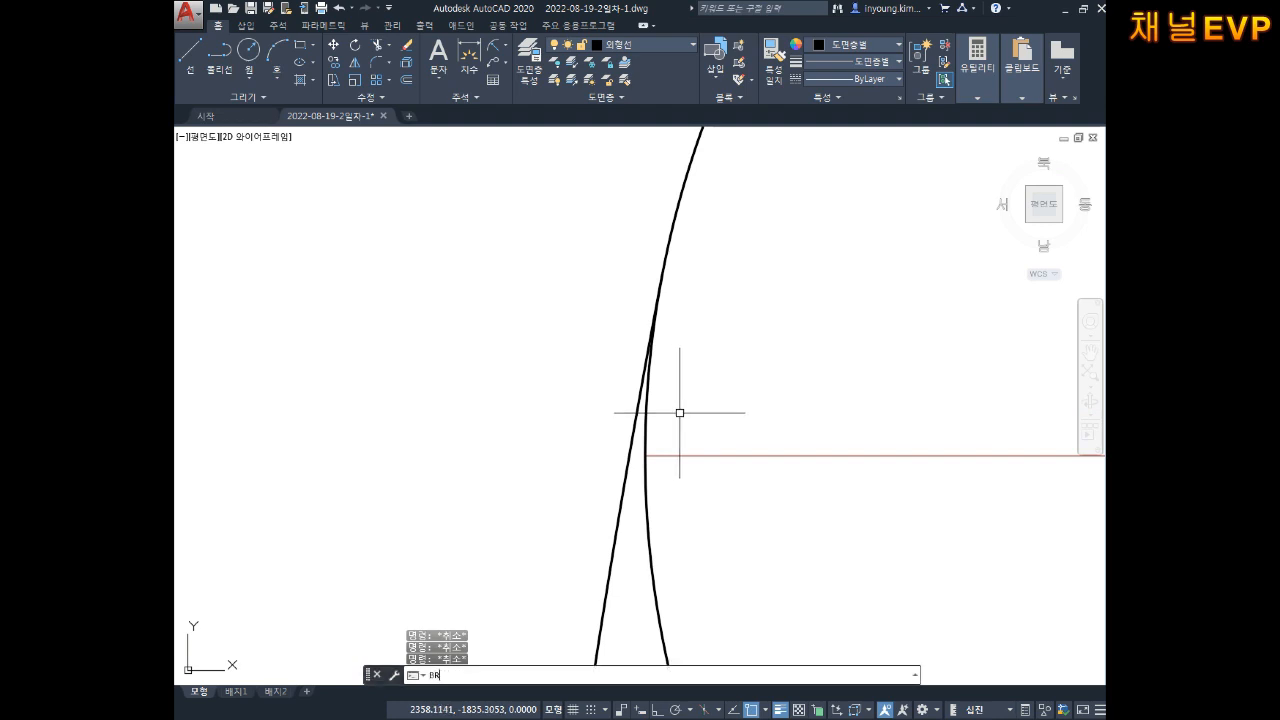
text(r)
key(Return)
middle_drag(677, 411, 695, 368)
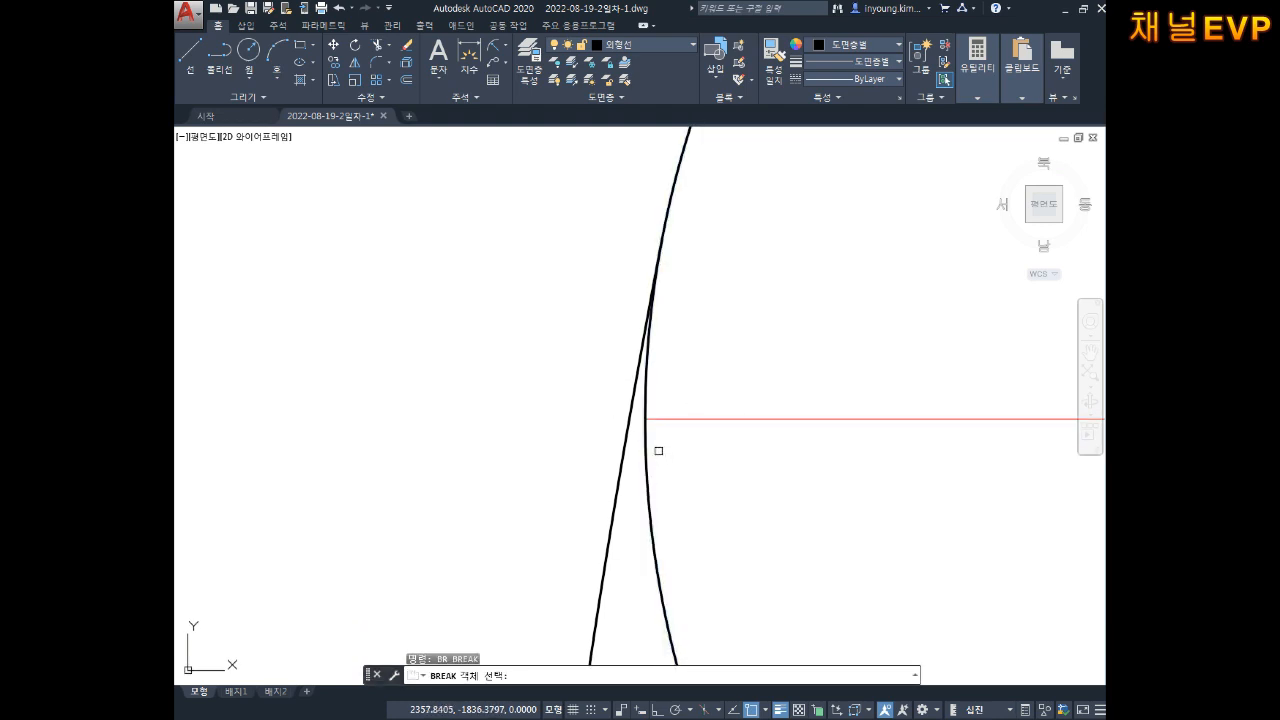
click(645, 442)
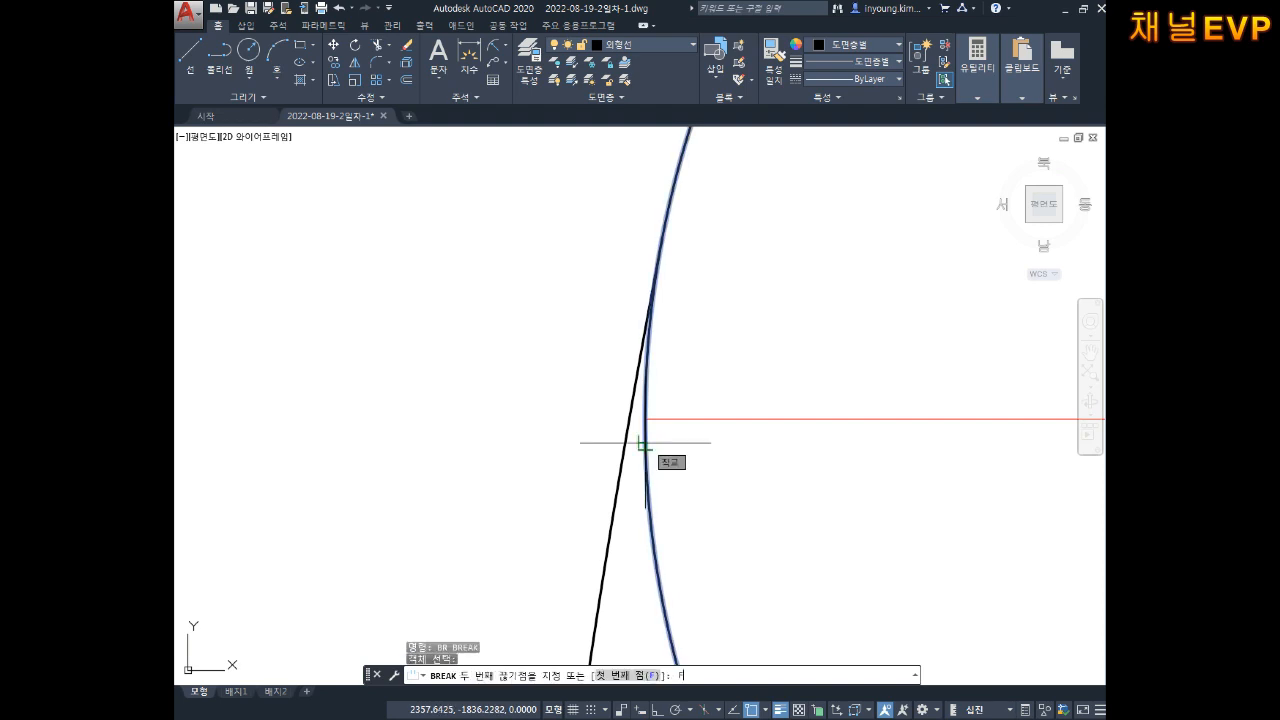
text(f)
key(Return)
middle_drag(711, 414, 663, 437)
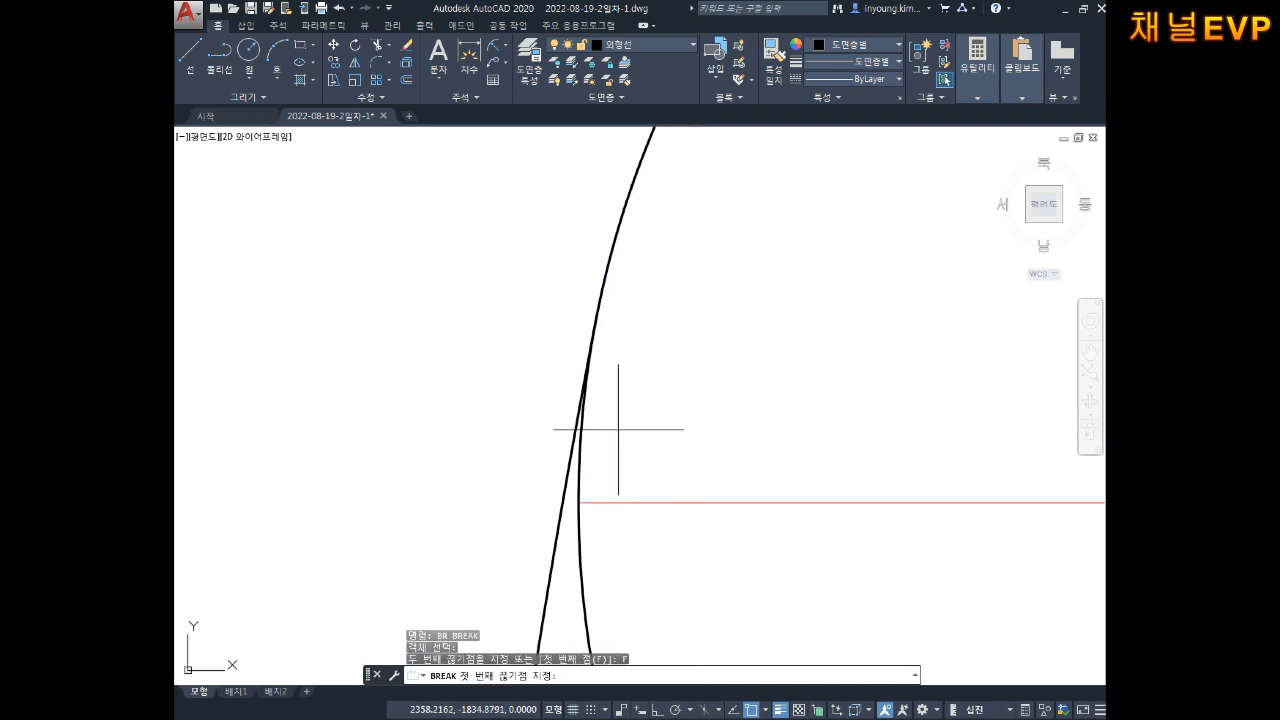
click(595, 320)
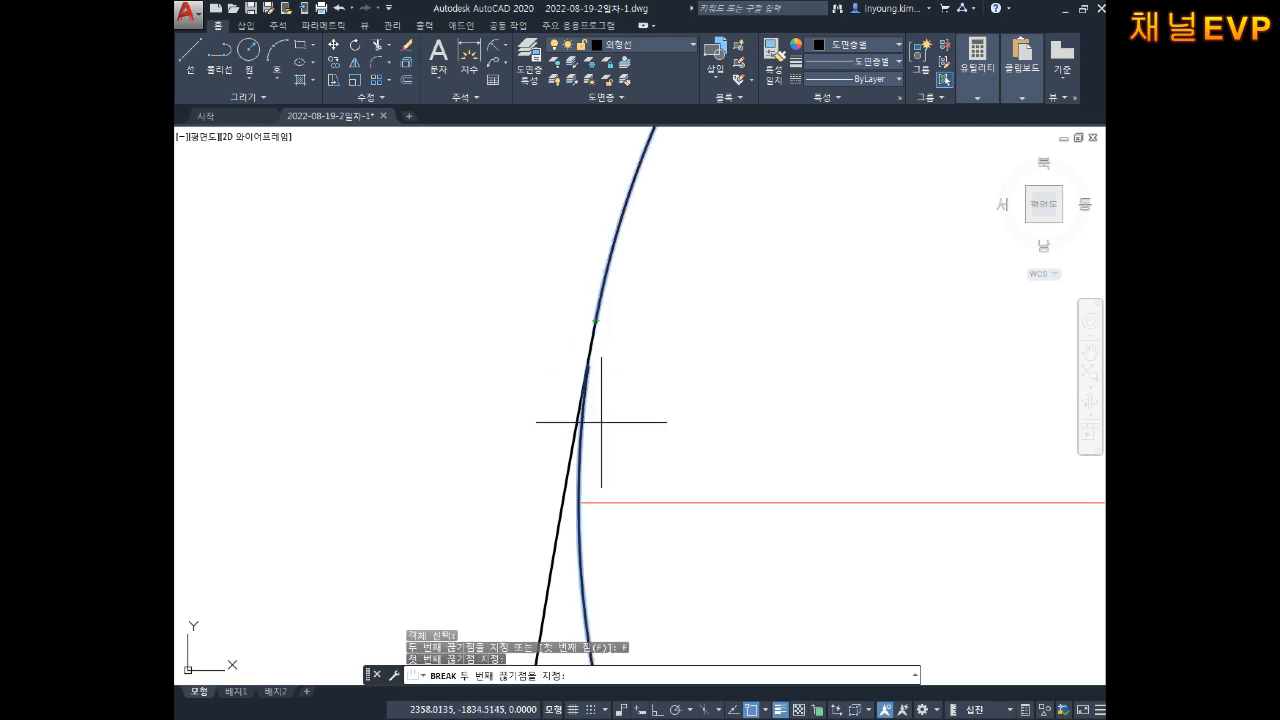
click(578, 502)
key(Escape)
key(Escape)
scroll(795, 481, down, 5)
scroll(740, 451, up, 6)
middle_drag(759, 414, 760, 334)
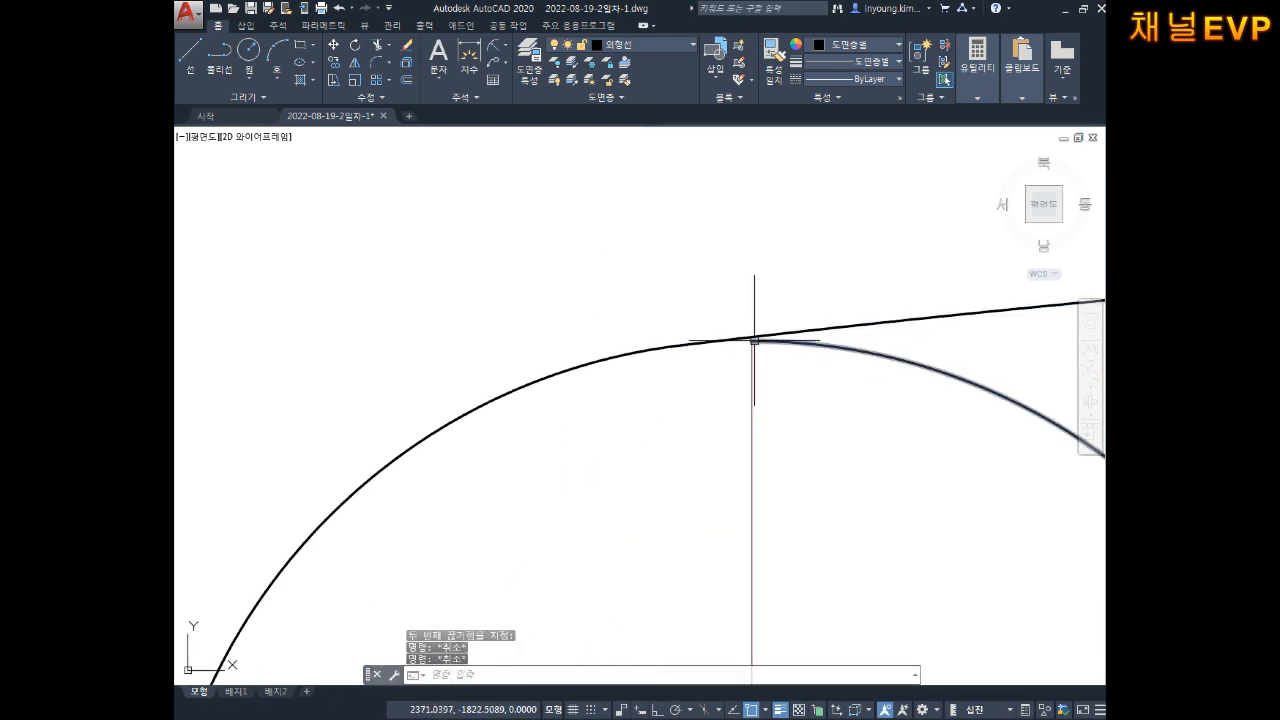
scroll(752, 343, down, 3)
middle_drag(743, 422, 745, 280)
scroll(745, 280, down, 3)
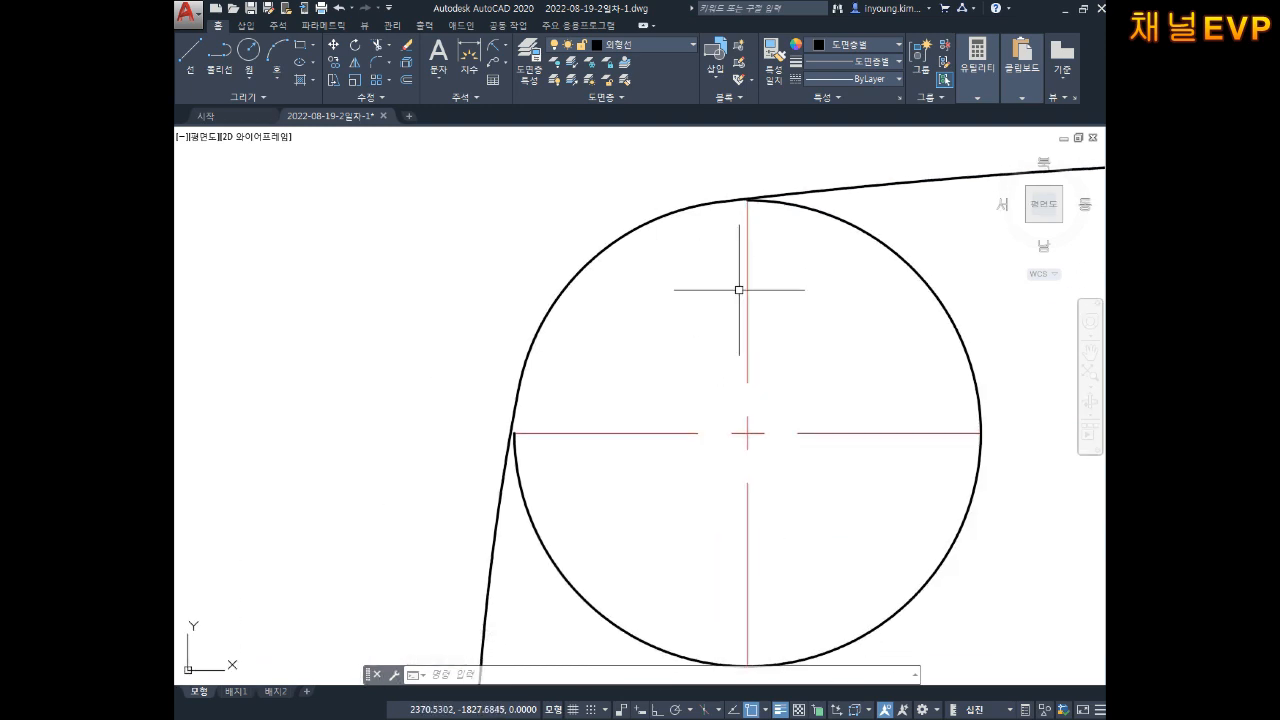
Step: Move the upper-left corner circle onto the 가상선 layer
click(903, 228)
click(847, 266)
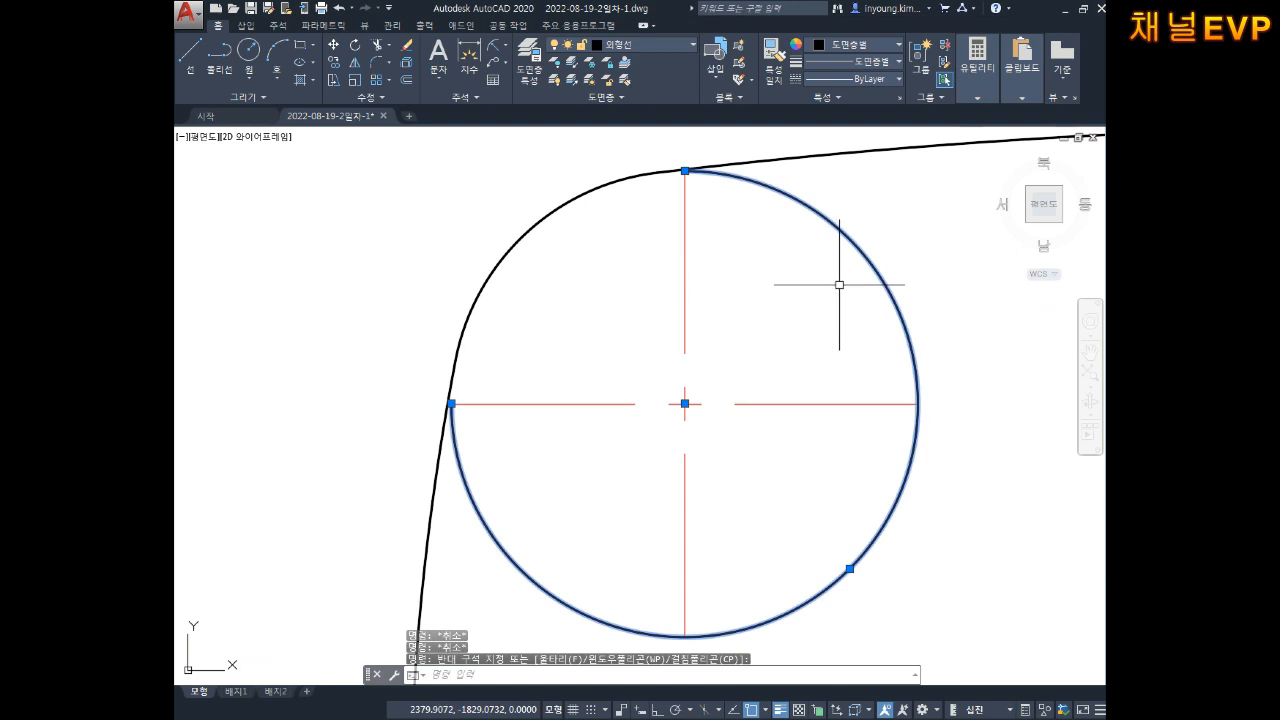
click(641, 47)
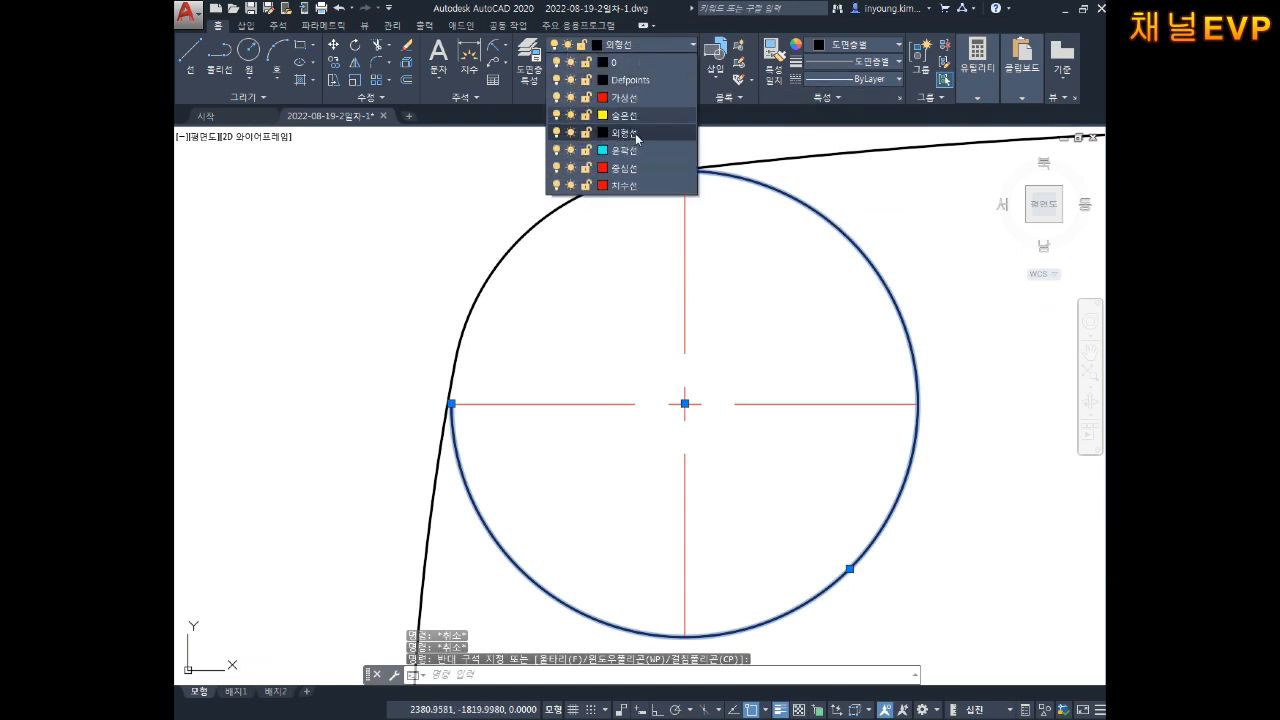
click(624, 97)
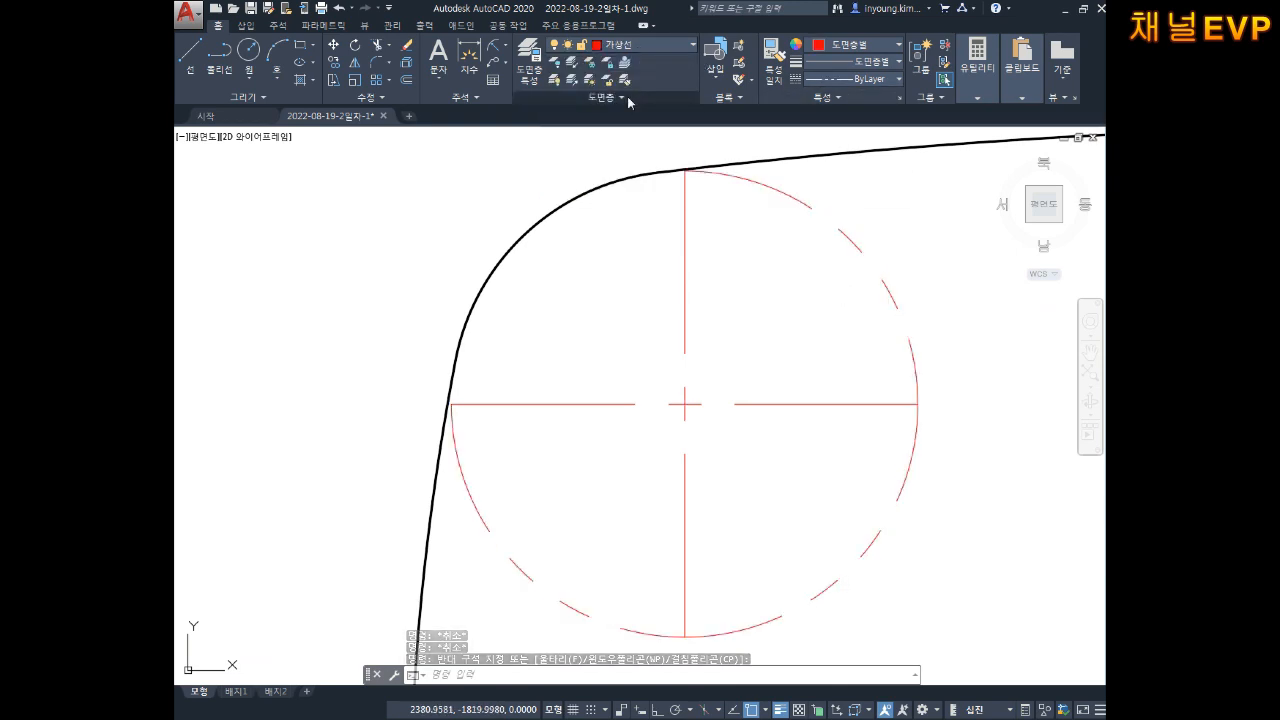
key(Escape)
key(Escape)
Step: Select the circle and nearby objects to check their layers, then bring the upper-right circle into view
scroll(850, 260, down, 3)
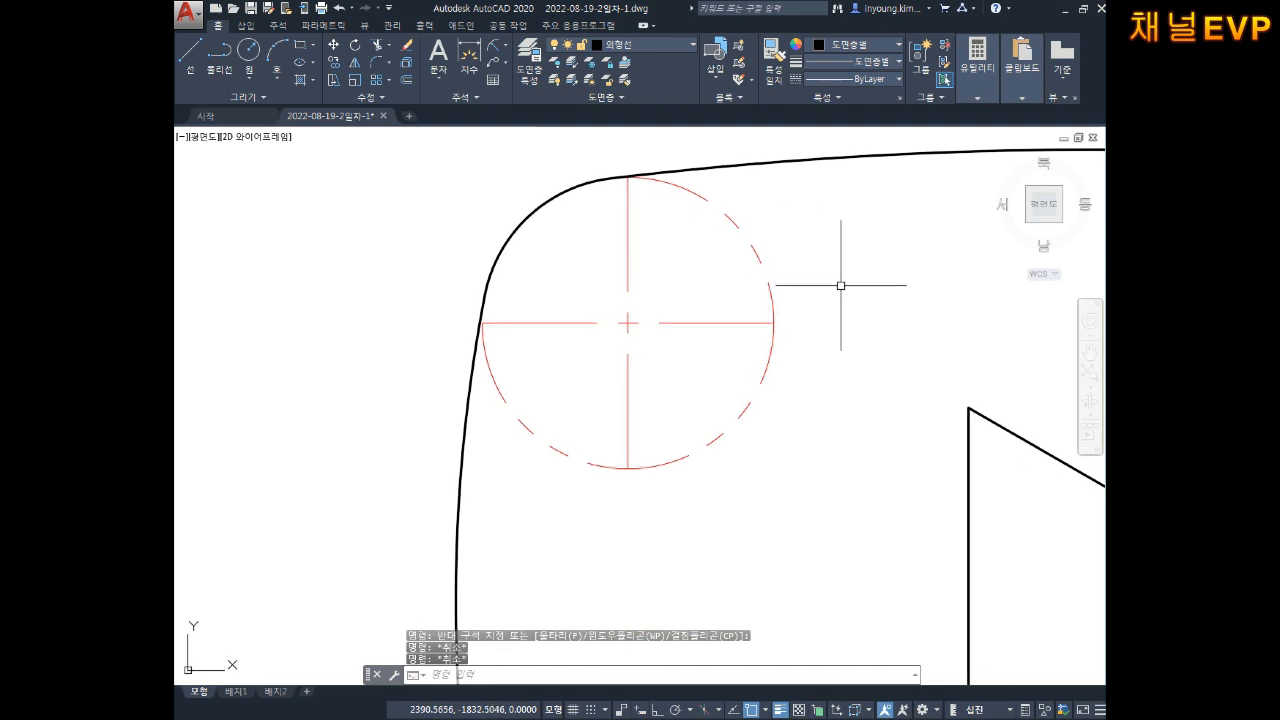
middle_drag(808, 269, 775, 256)
click(765, 219)
click(676, 243)
key(Escape)
click(729, 428)
click(632, 368)
key(Escape)
key(Escape)
scroll(643, 323, down, 3)
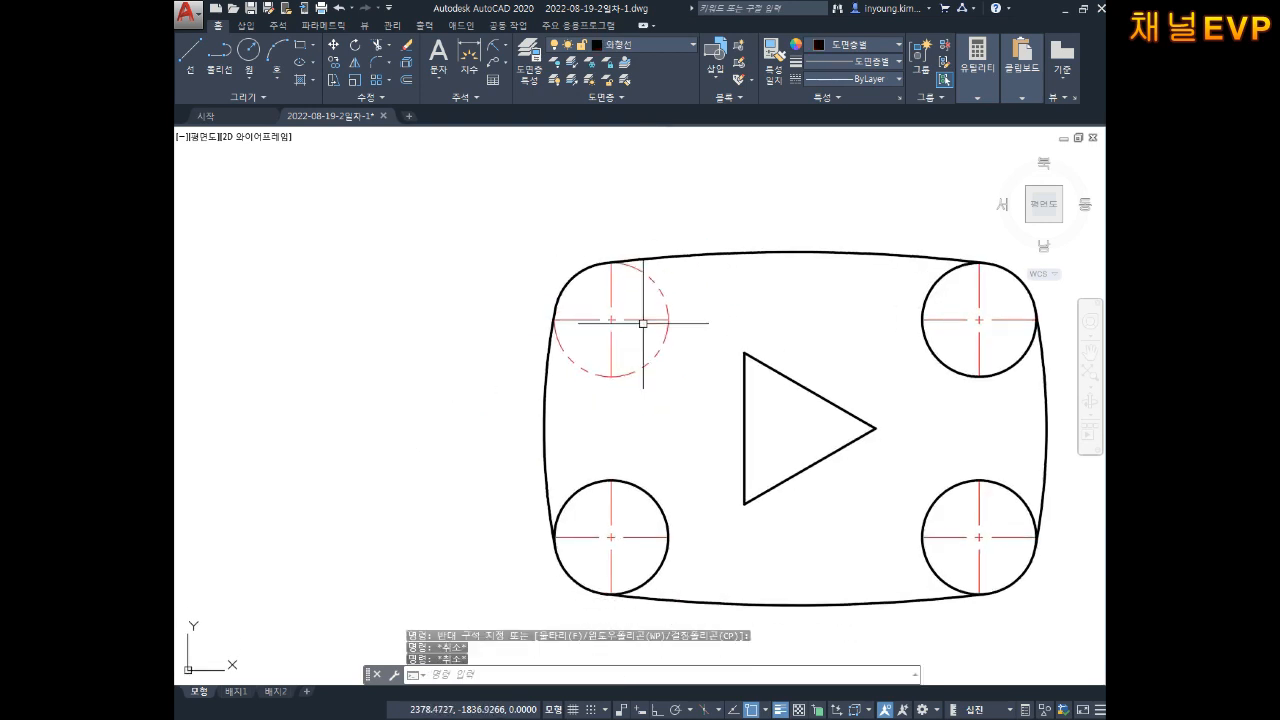
key(Escape)
mouse_move(726, 312)
middle_down()
mouse_move(709, 294)
mouse_move(651, 308)
middle_up()
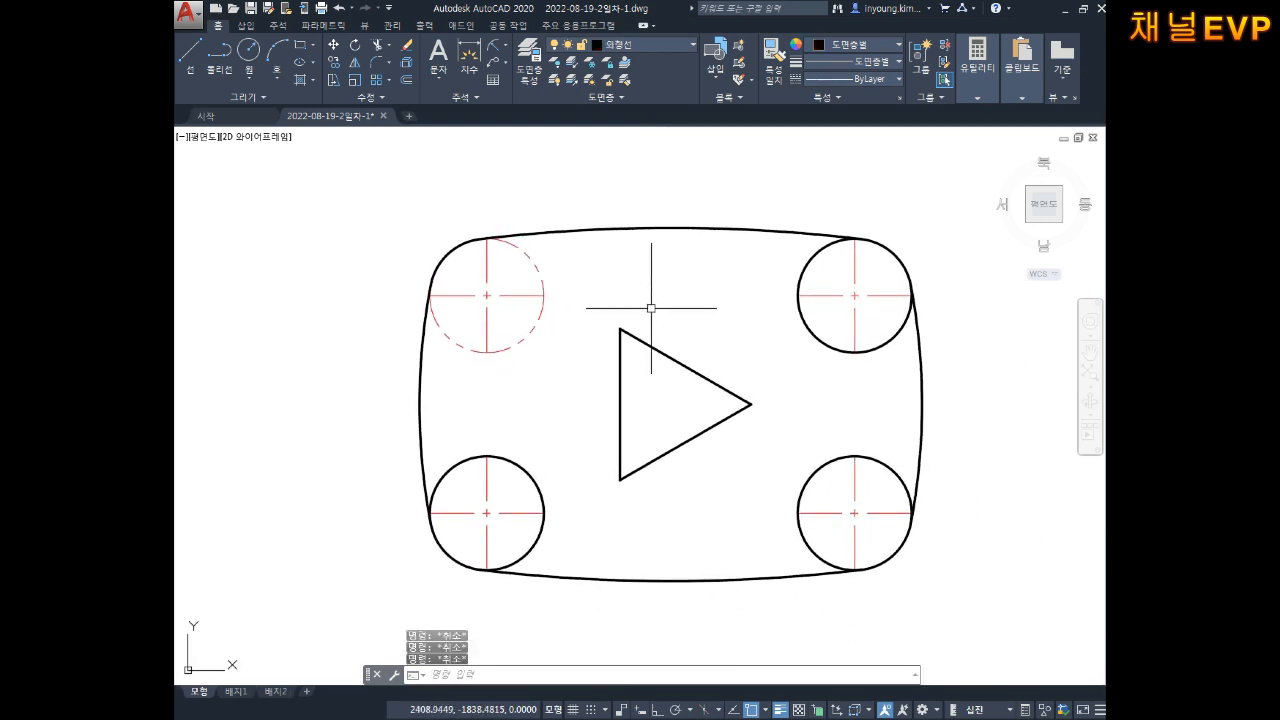
scroll(523, 281, up, 4)
middle_drag(534, 282, 560, 300)
middle_drag(771, 300, 620, 271)
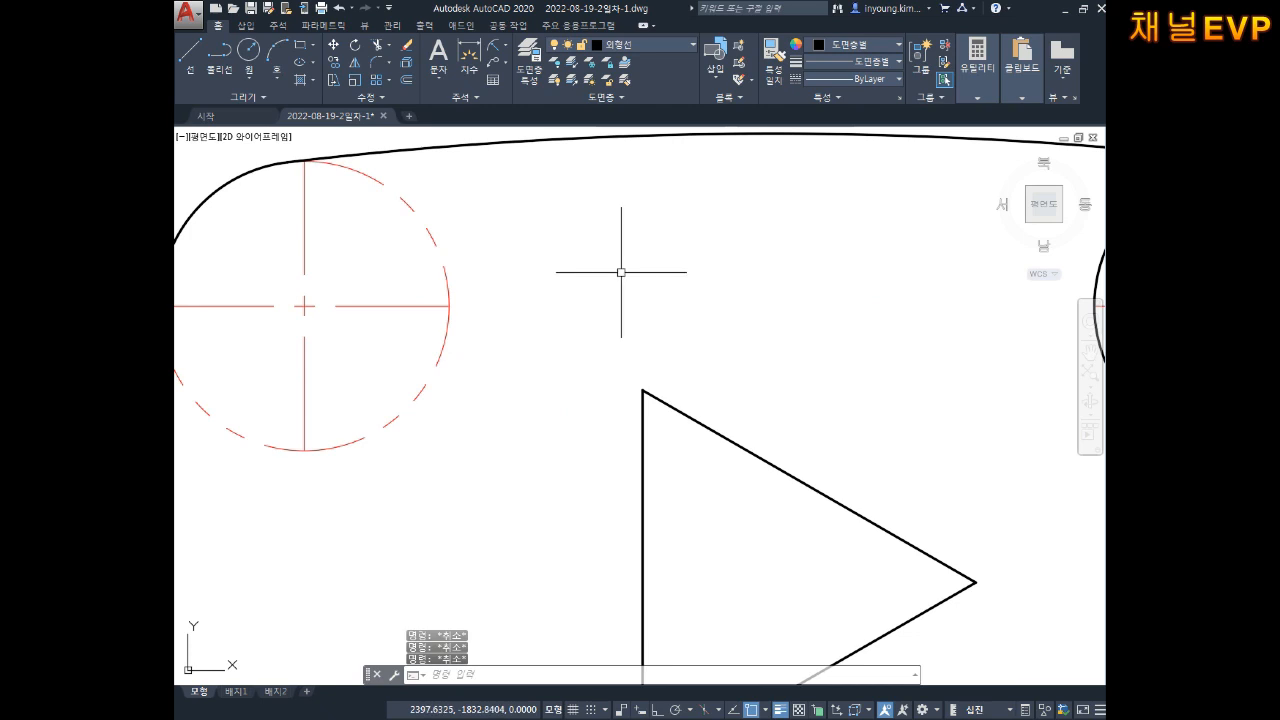
scroll(635, 272, down, 2)
middle_drag(730, 274, 510, 274)
middle_drag(707, 294, 612, 368)
scroll(702, 336, up, 4)
scroll(645, 276, up, 2)
mouse_move(660, 198)
middle_down()
mouse_move(645, 276)
mouse_move(671, 311)
mouse_move(703, 309)
middle_up()
scroll(645, 276, up, 2)
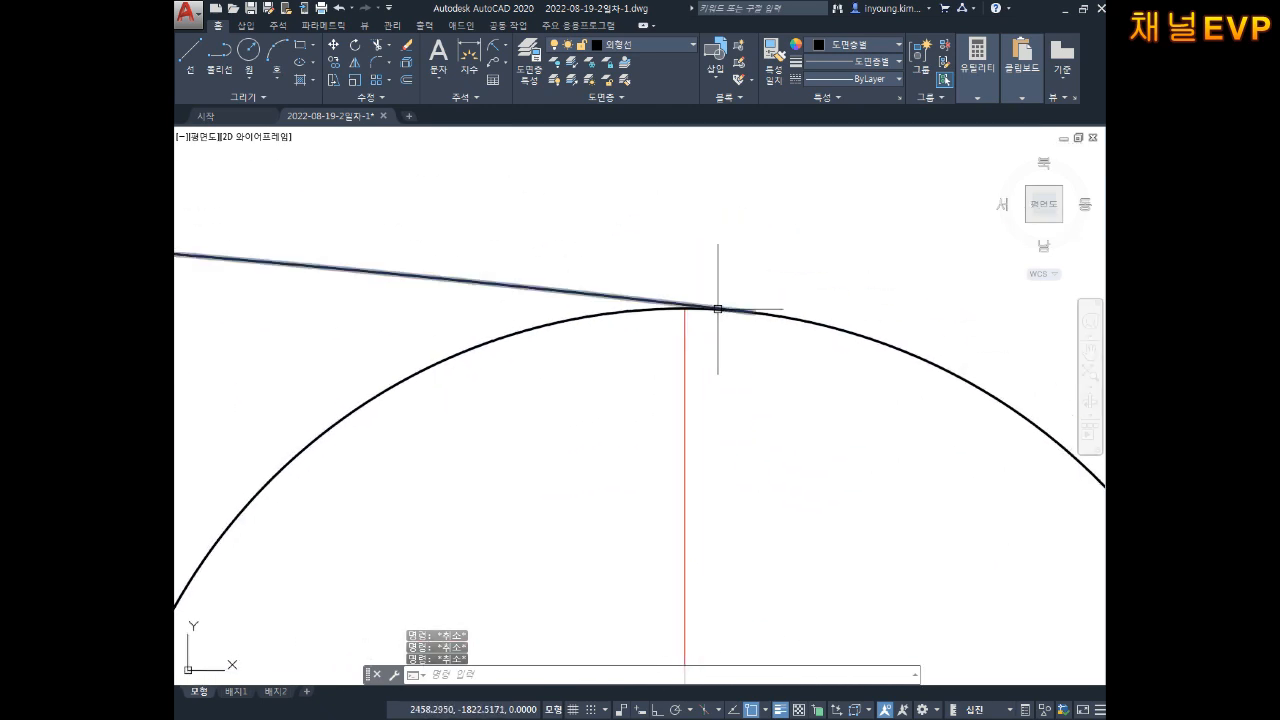
Step: Break the upper-right circle's arc between its tangent point and a second point with BR
text(br)
key(Return)
scroll(614, 331, up, 4)
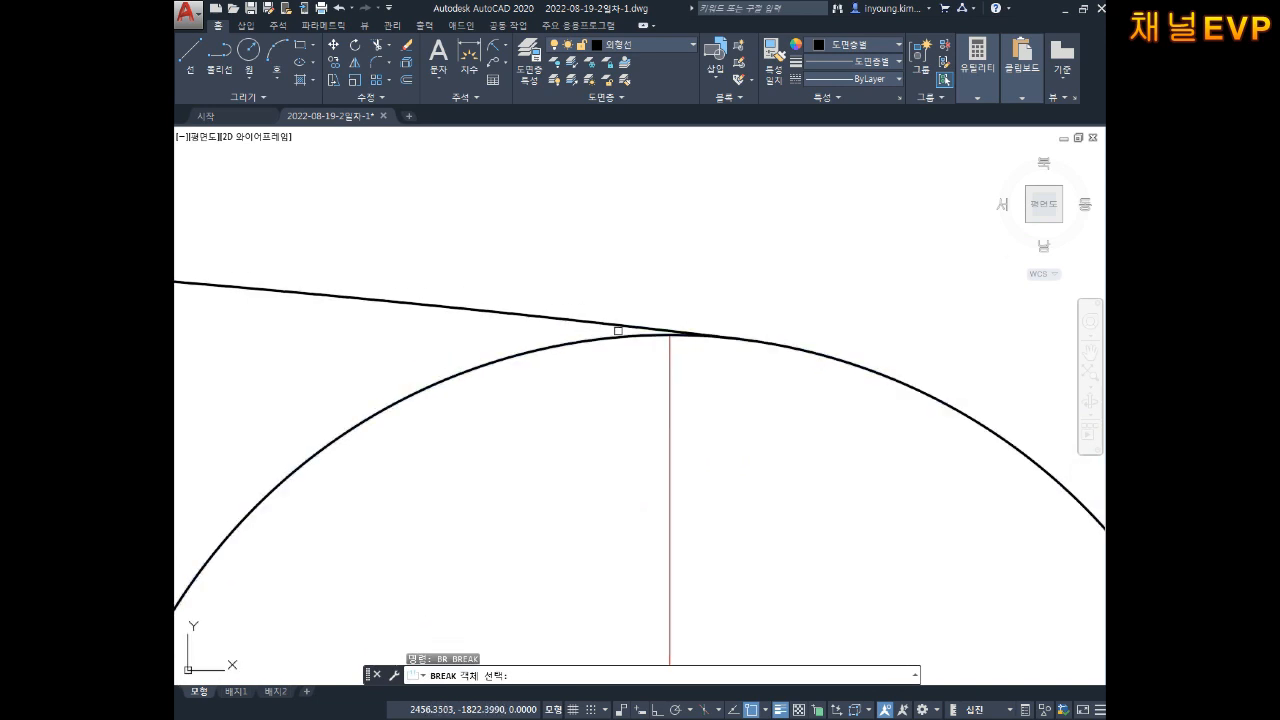
click(638, 346)
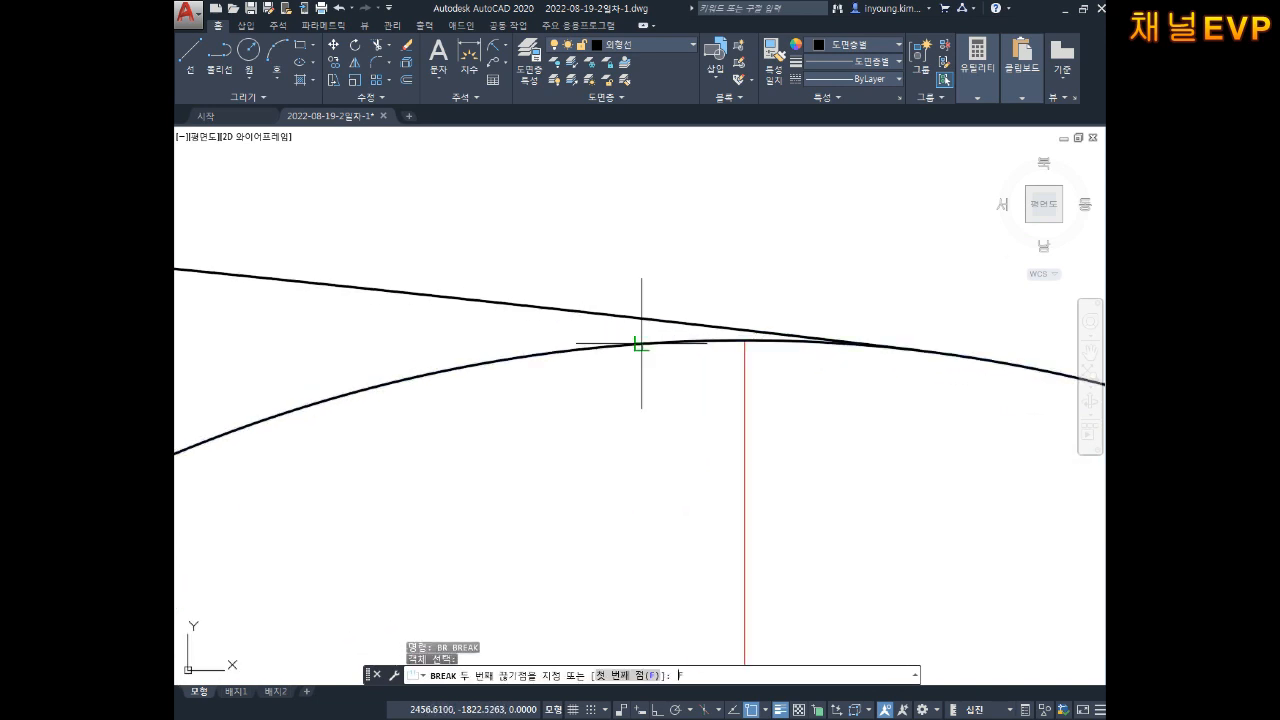
text(f)
key(Return)
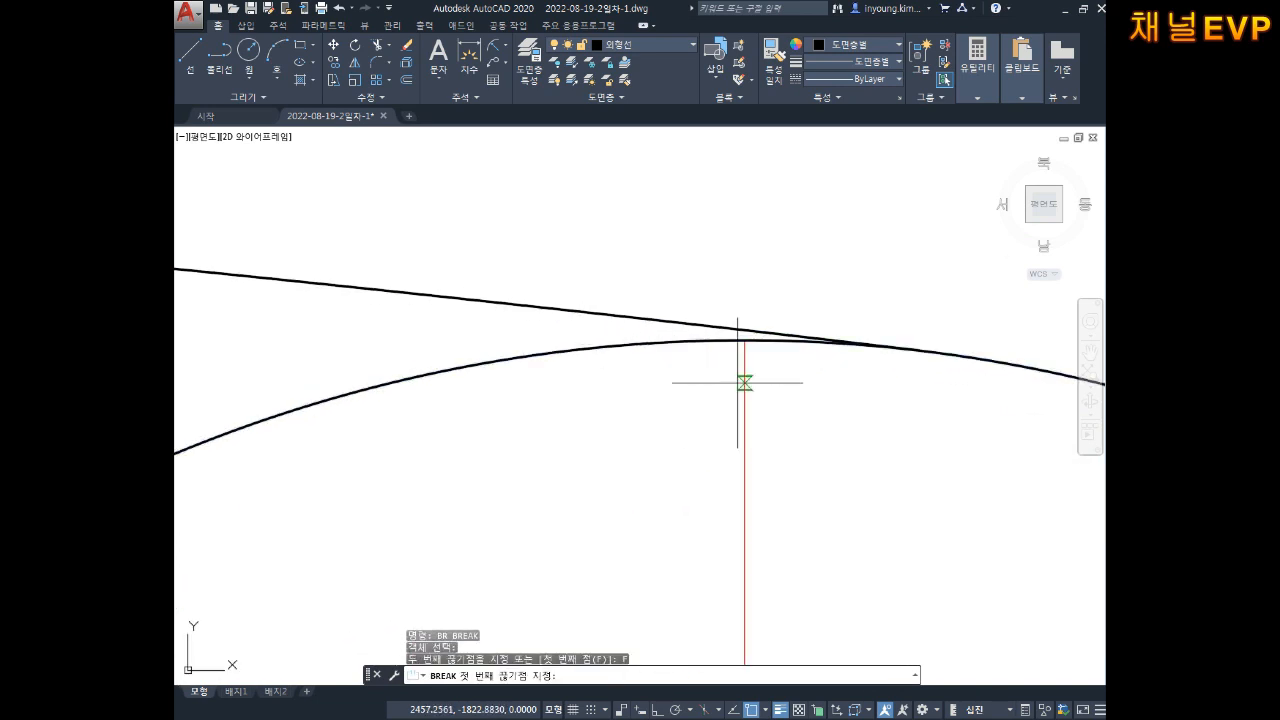
click(920, 350)
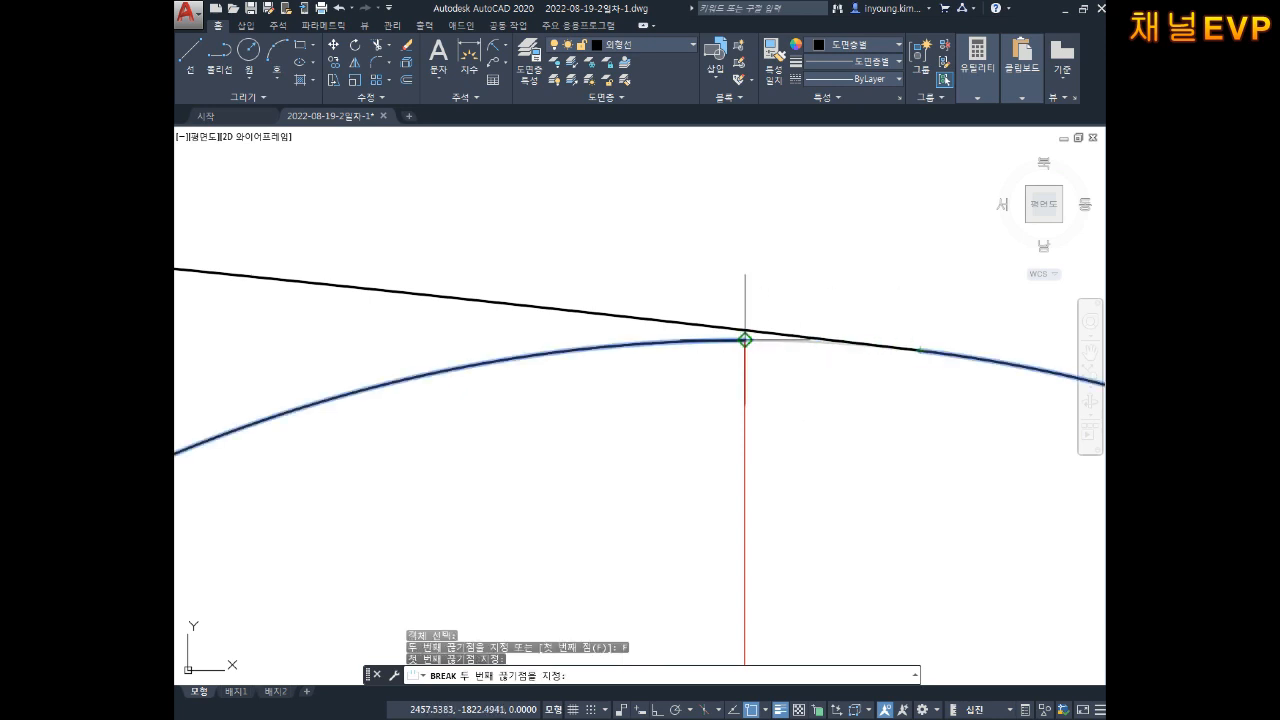
click(745, 340)
key(Escape)
Step: Center the right-side tangent point and try breaking that arc, then cancel the break
scroll(852, 347, down, 5)
middle_drag(899, 391, 723, 300)
scroll(782, 366, up, 3)
middle_drag(846, 437, 694, 329)
key(Escape)
key(Escape)
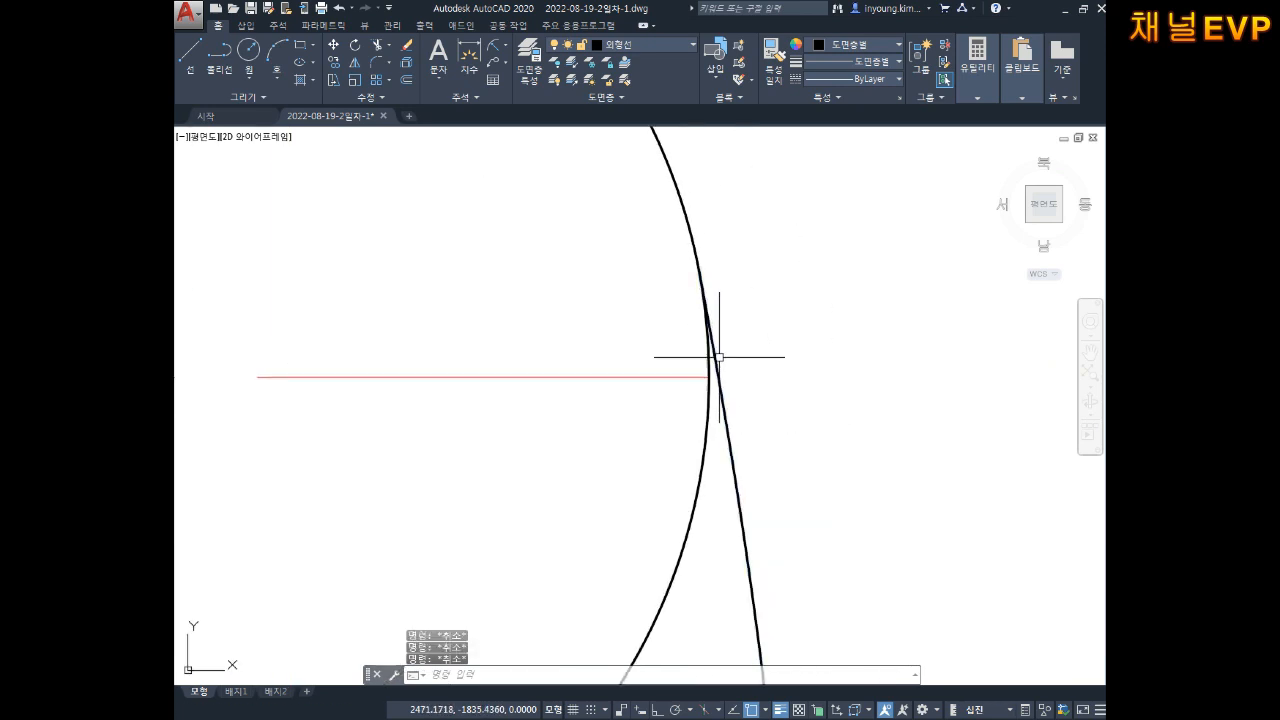
text(BR)
key(Return)
scroll(714, 377, up, 2)
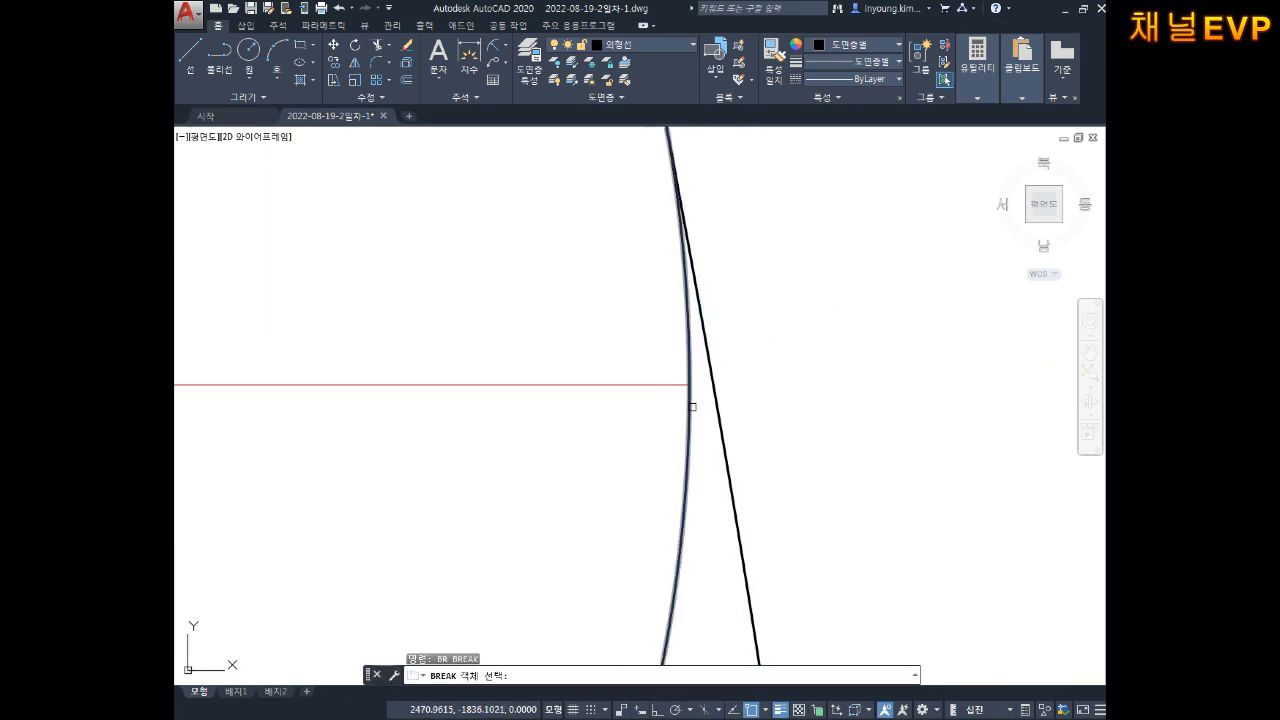
click(688, 407)
text(F)
key(Return)
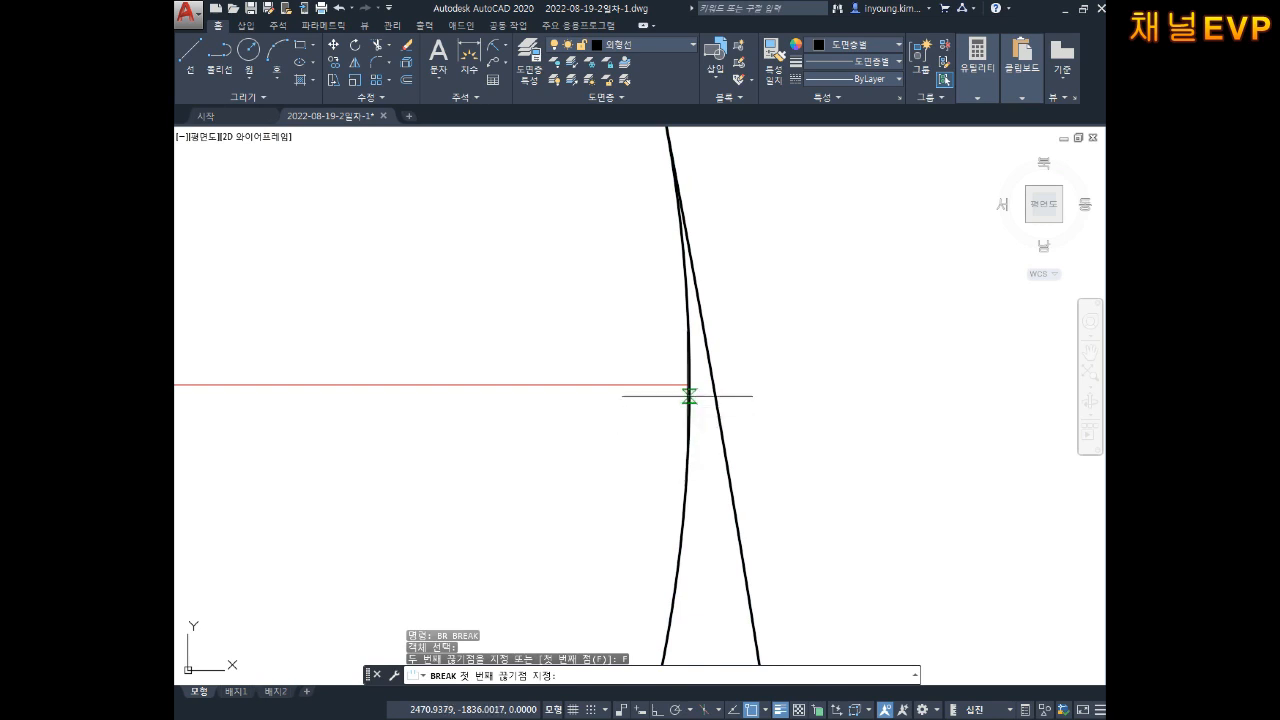
click(690, 384)
scroll(667, 620, down, 3)
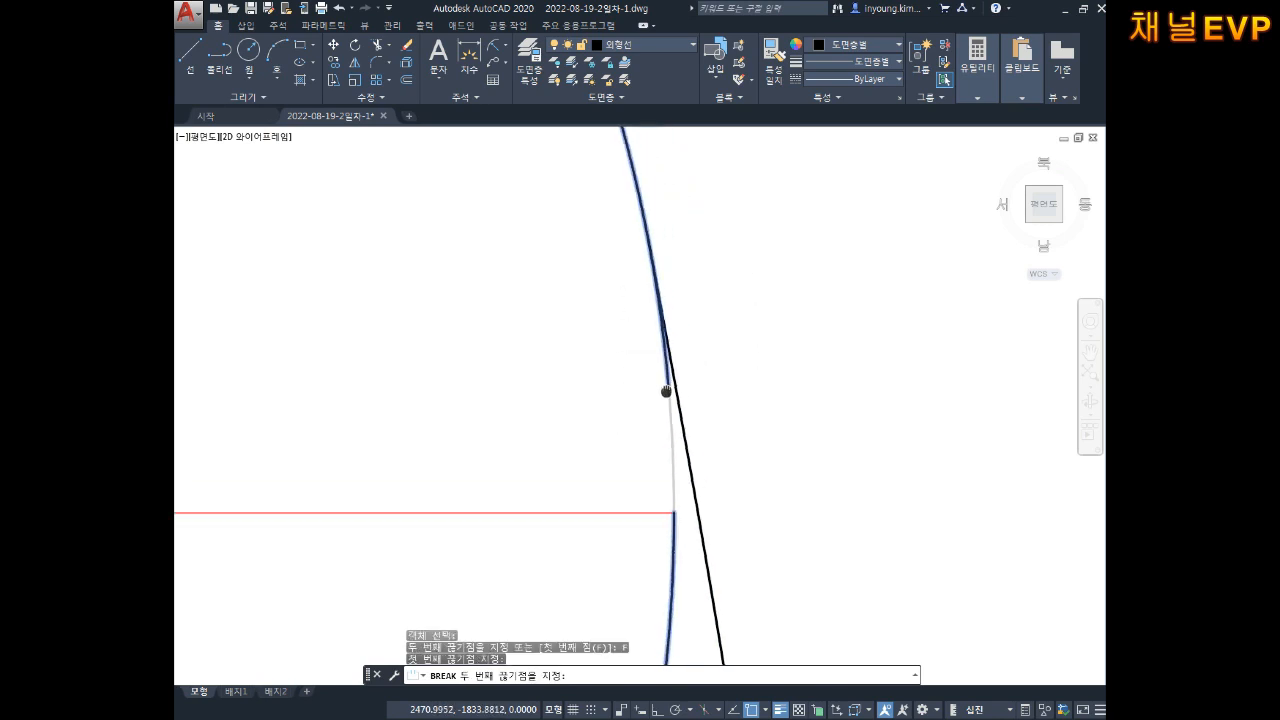
scroll(663, 420, up, 3)
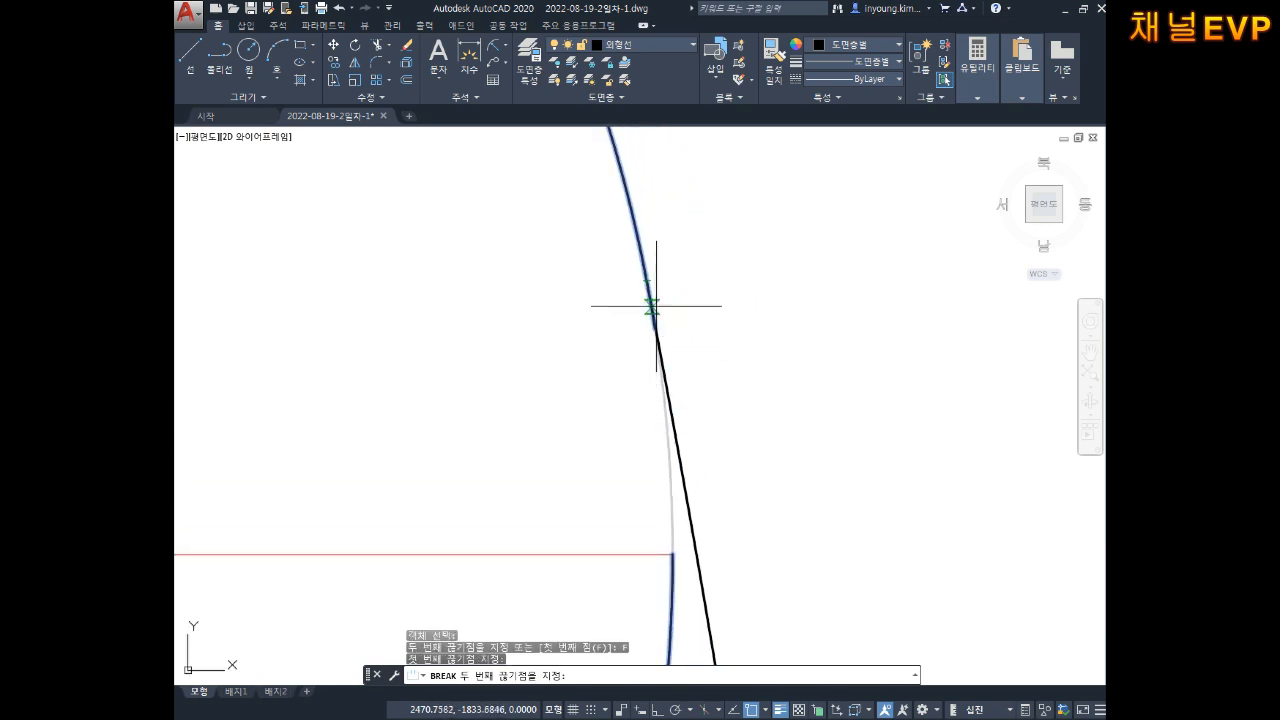
key(Escape)
key(Escape)
key(Escape)
Step: Move the upper-right corner circle onto the 가상선 layer and deselect it
scroll(730, 380, down, 5)
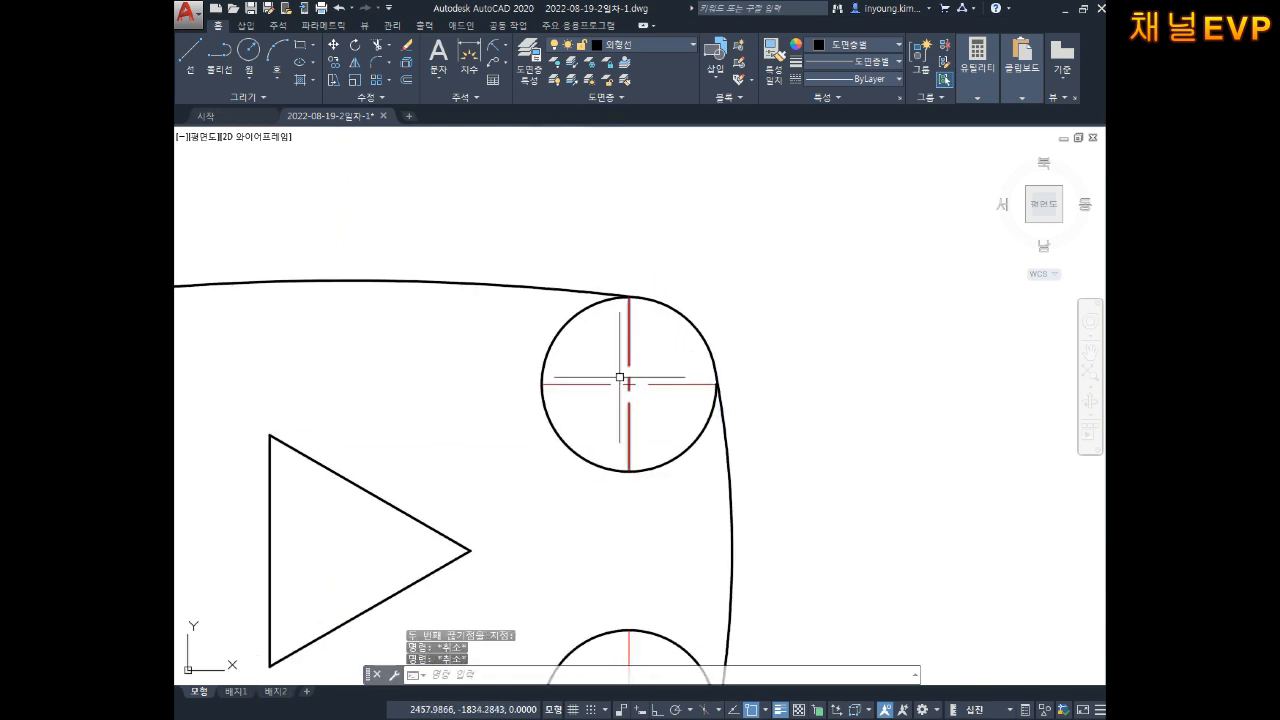
scroll(620, 400, up, 2)
click(605, 425)
click(445, 530)
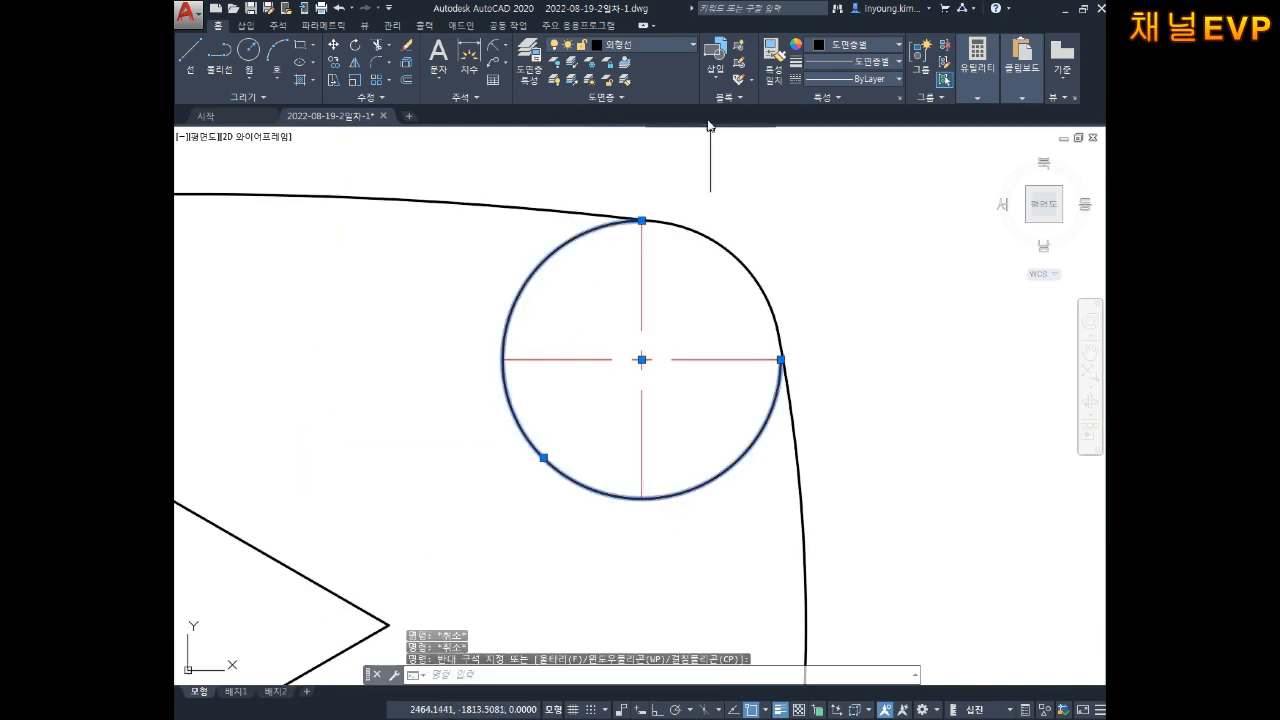
click(607, 45)
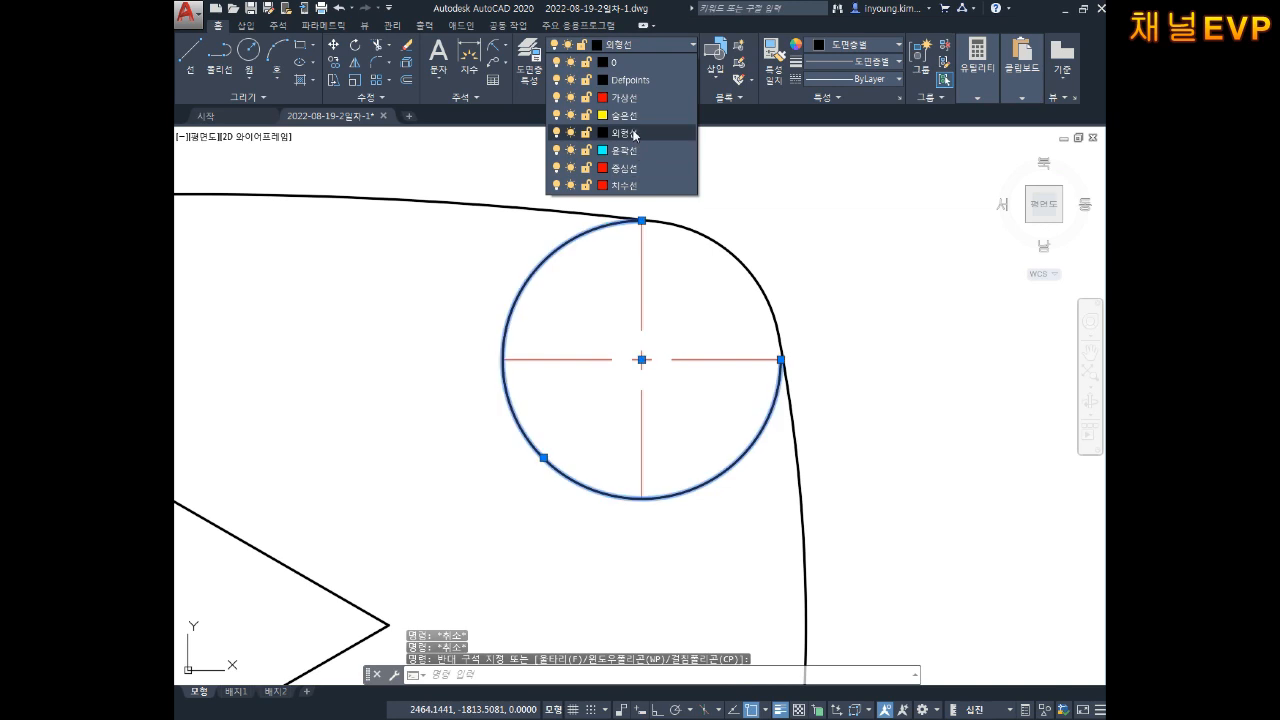
click(629, 98)
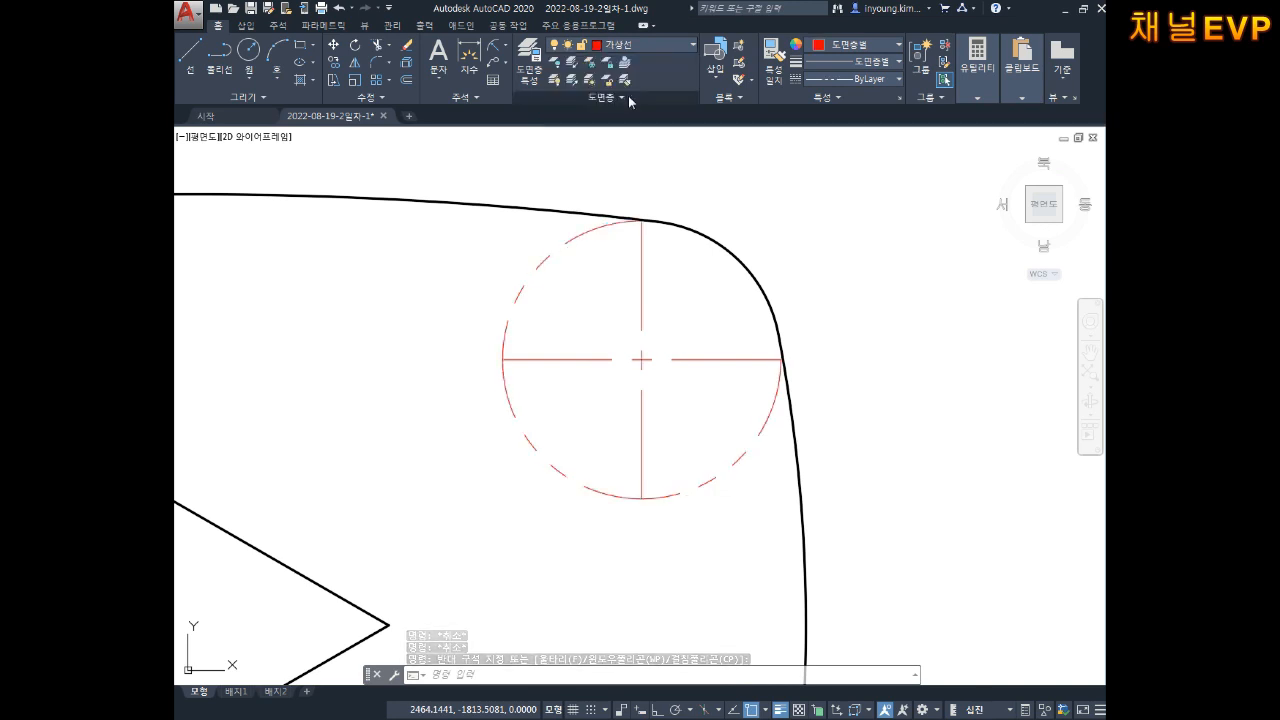
key(Escape)
key(Escape)
scroll(703, 289, down, 6)
scroll(707, 288, up, 2)
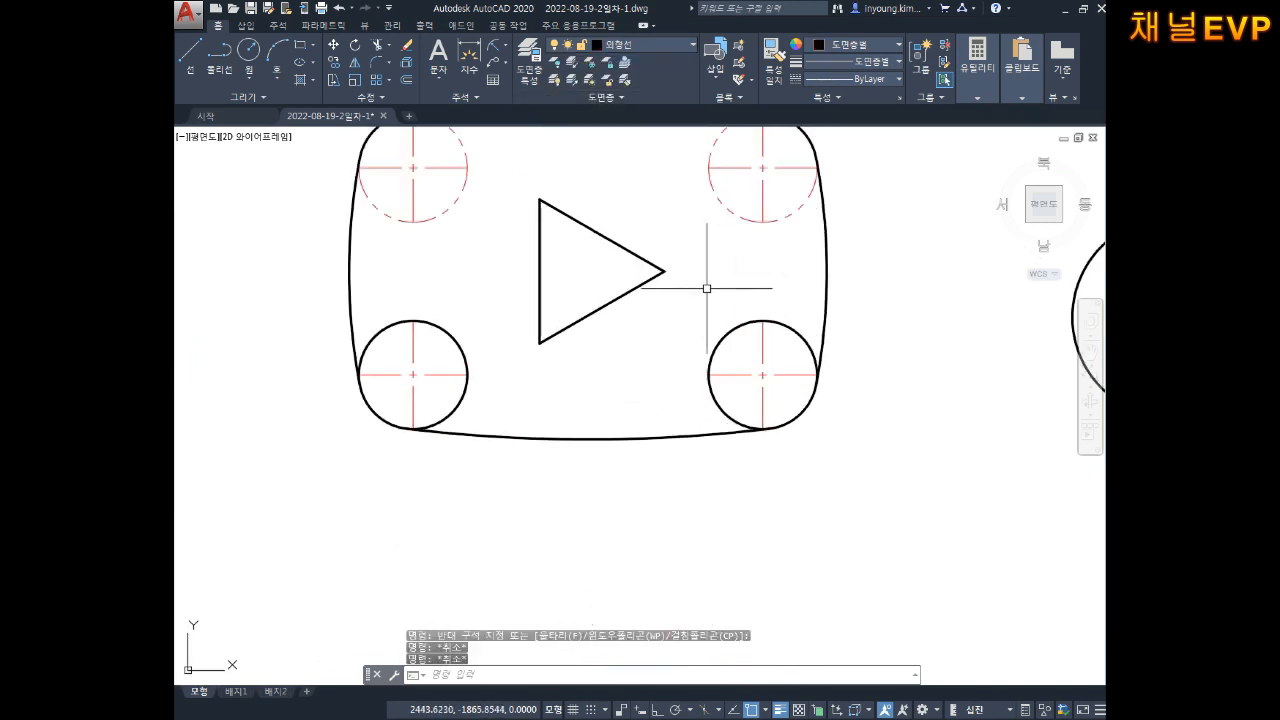
Step: Start breaking the lower-right circle at its tangent point, then cancel
scroll(707, 288, up, 3)
key(Escape)
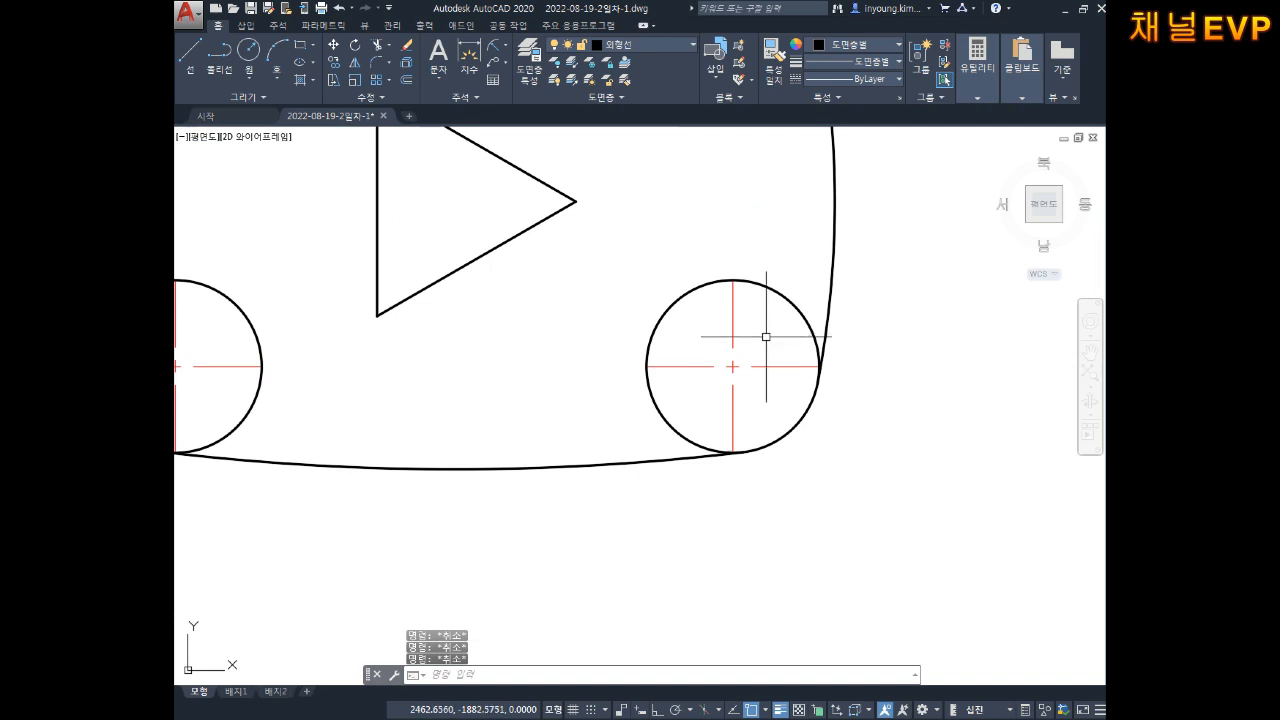
text(br)
key(Return)
click(786, 300)
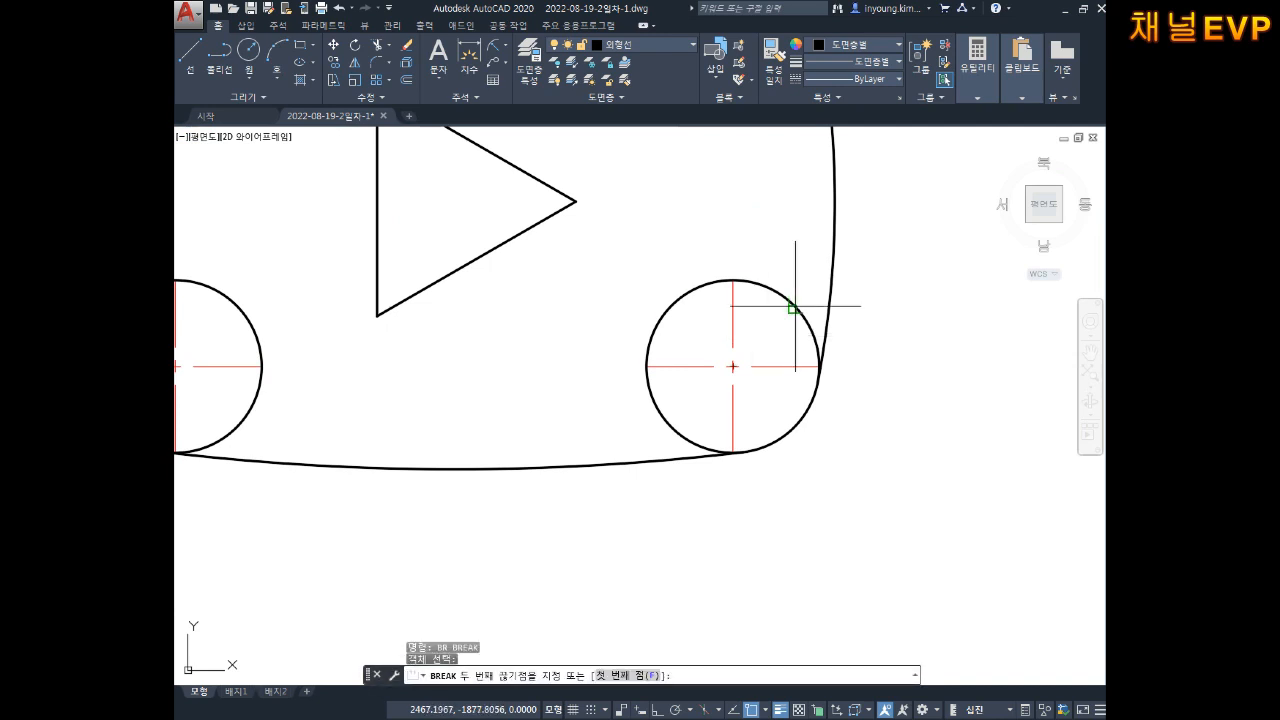
text(f)
key(Return)
scroll(818, 366, up, 8)
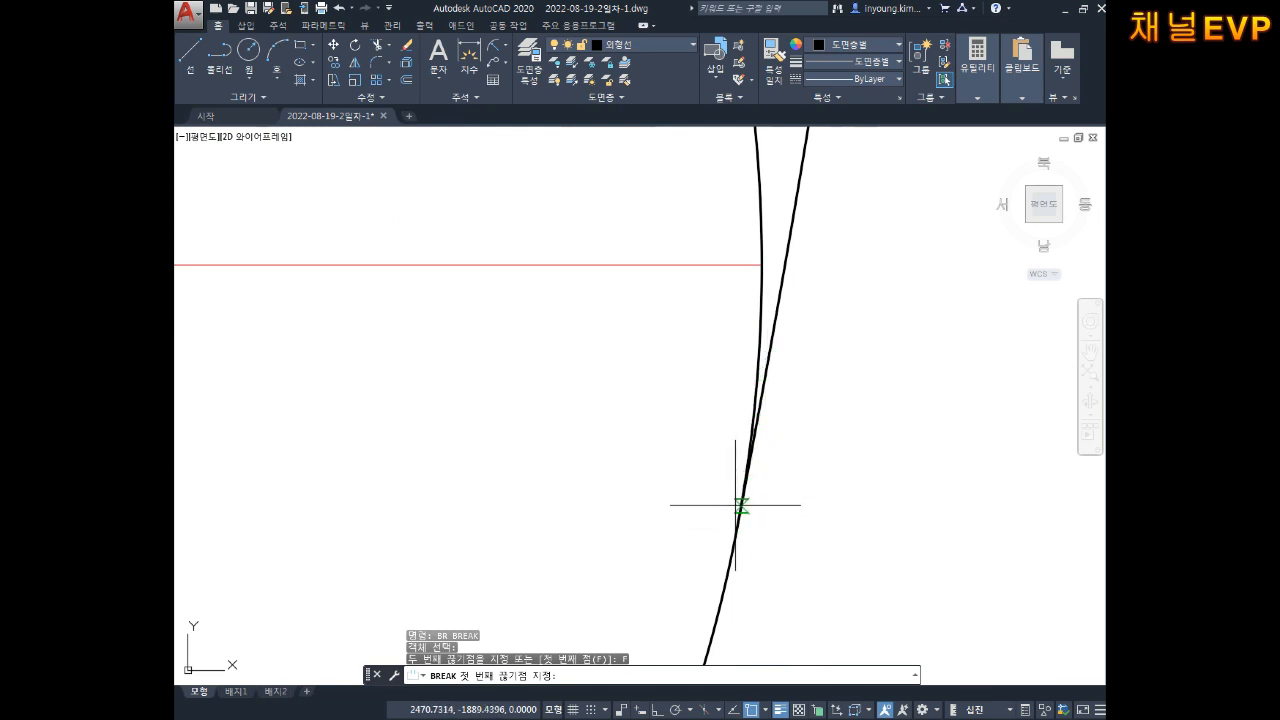
click(738, 518)
key(Escape)
Step: Retry the break on the lower-right circle from its tangent point, then cancel again
scroll(705, 288, down, 5)
middle_drag(705, 288, 787, 283)
key(space)
middle_drag(660, 374, 791, 254)
click(530, 485)
text(F)
key(Return)
scroll(586, 514, up, 4)
click(810, 510)
middle_drag(959, 505, 666, 503)
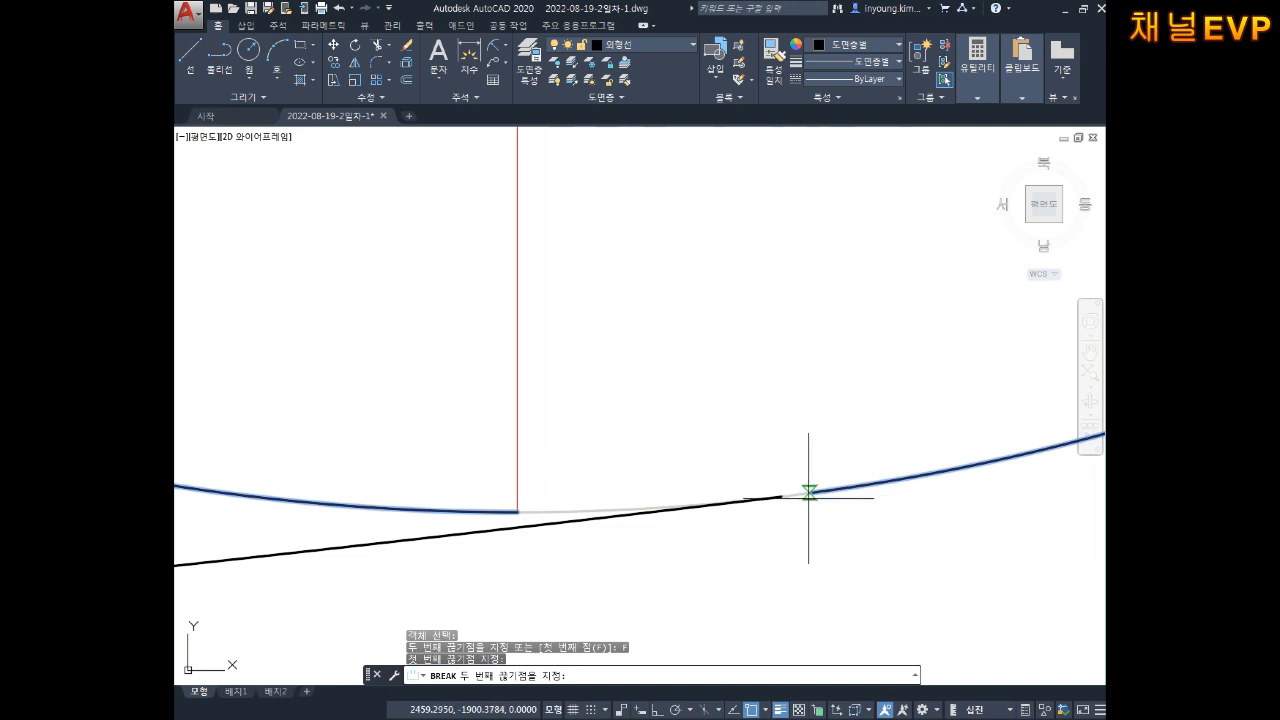
key(Escape)
key(Escape)
Step: Window-select the lower-right circle and put it on the 가상선 layer
scroll(820, 475, down, 6)
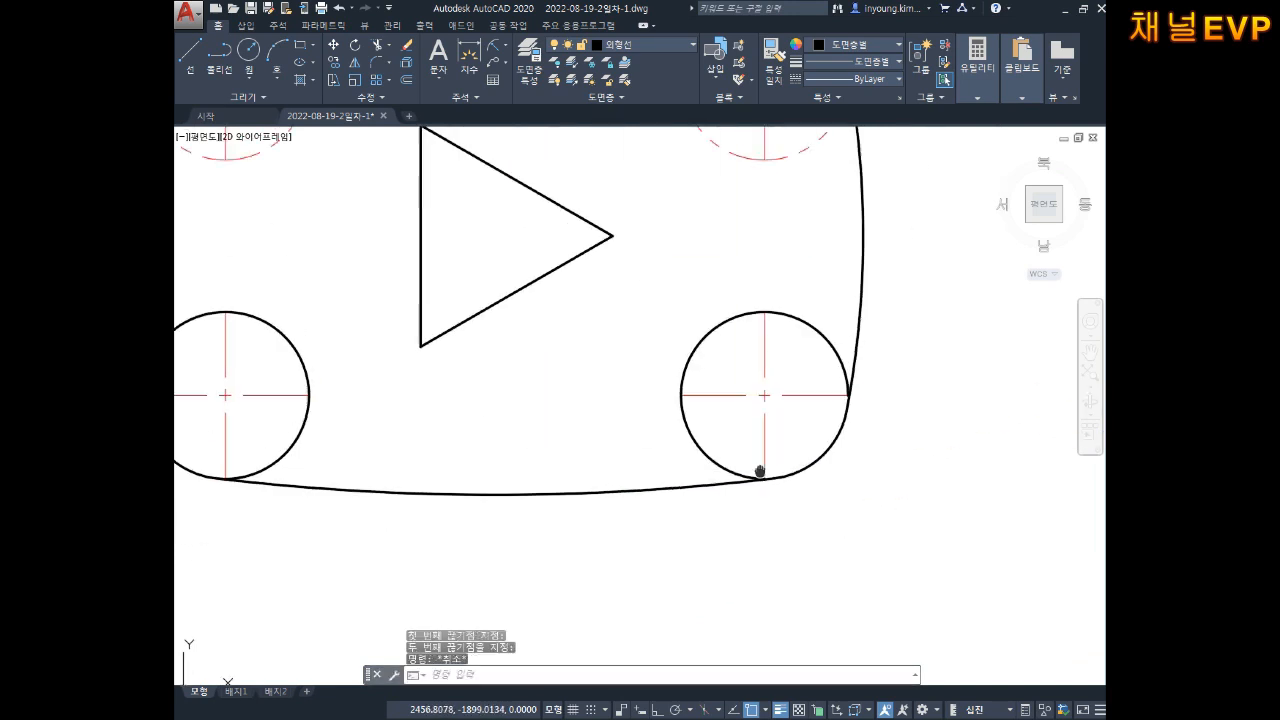
click(709, 400)
click(578, 284)
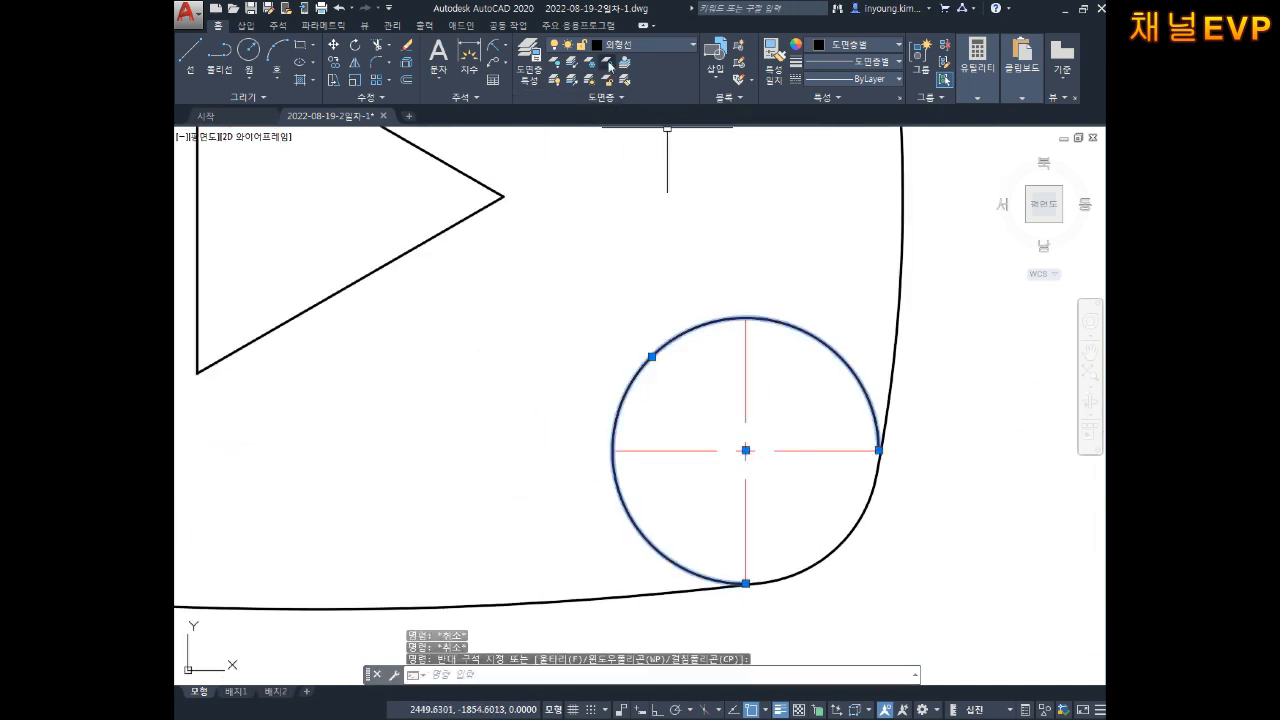
click(683, 49)
click(640, 97)
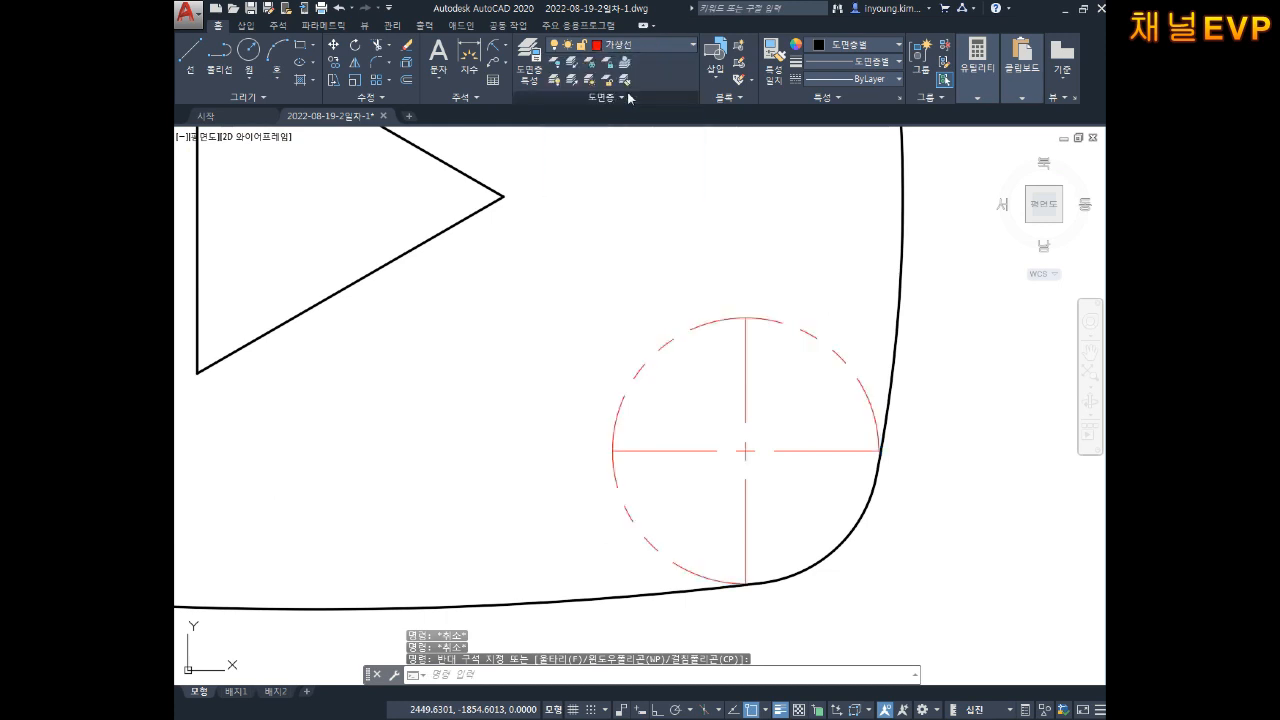
key(Escape)
key(Escape)
scroll(703, 302, down, 4)
middle_drag(674, 302, 733, 348)
middle_drag(600, 362, 707, 397)
scroll(560, 406, up, 6)
middle_drag(578, 414, 650, 358)
key(Escape)
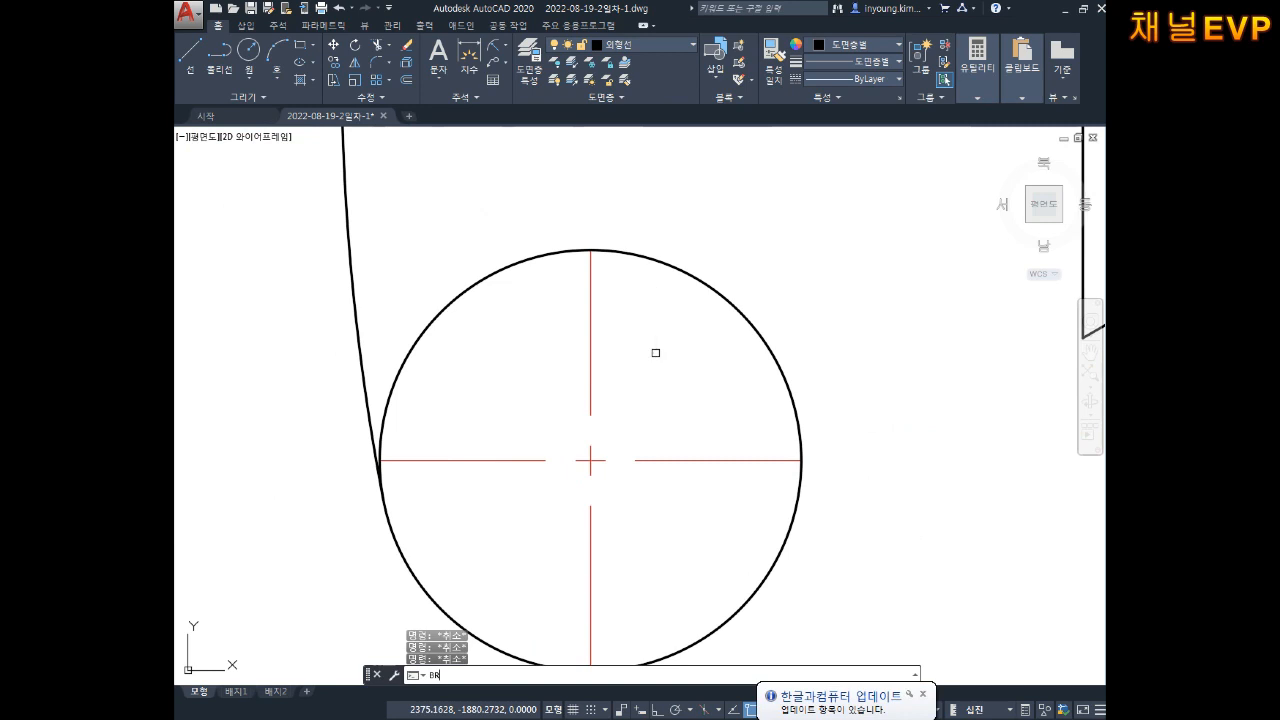
Step: Break the lower-left circle from its left tangent point down along the curve
text(BR)
key(Return)
click(410, 349)
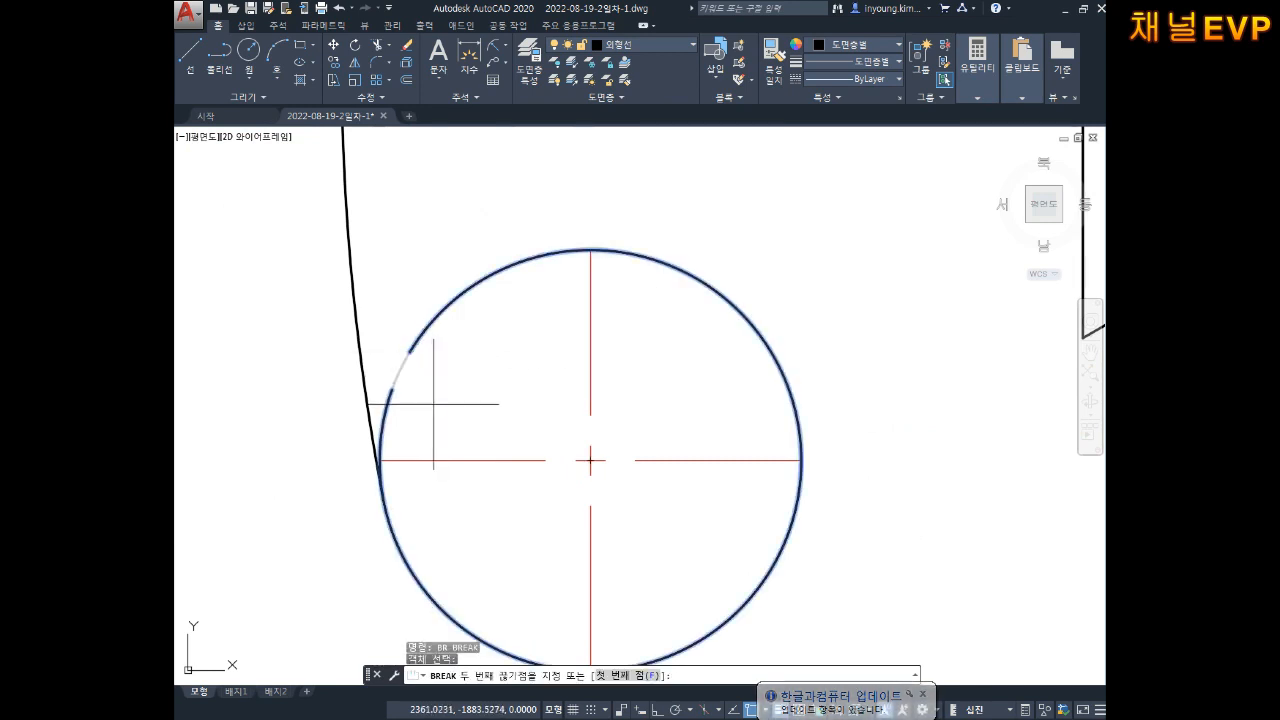
text(F)
key(Return)
middle_drag(400, 452, 480, 386)
scroll(430, 390, up, 6)
middle_drag(622, 392, 579, 358)
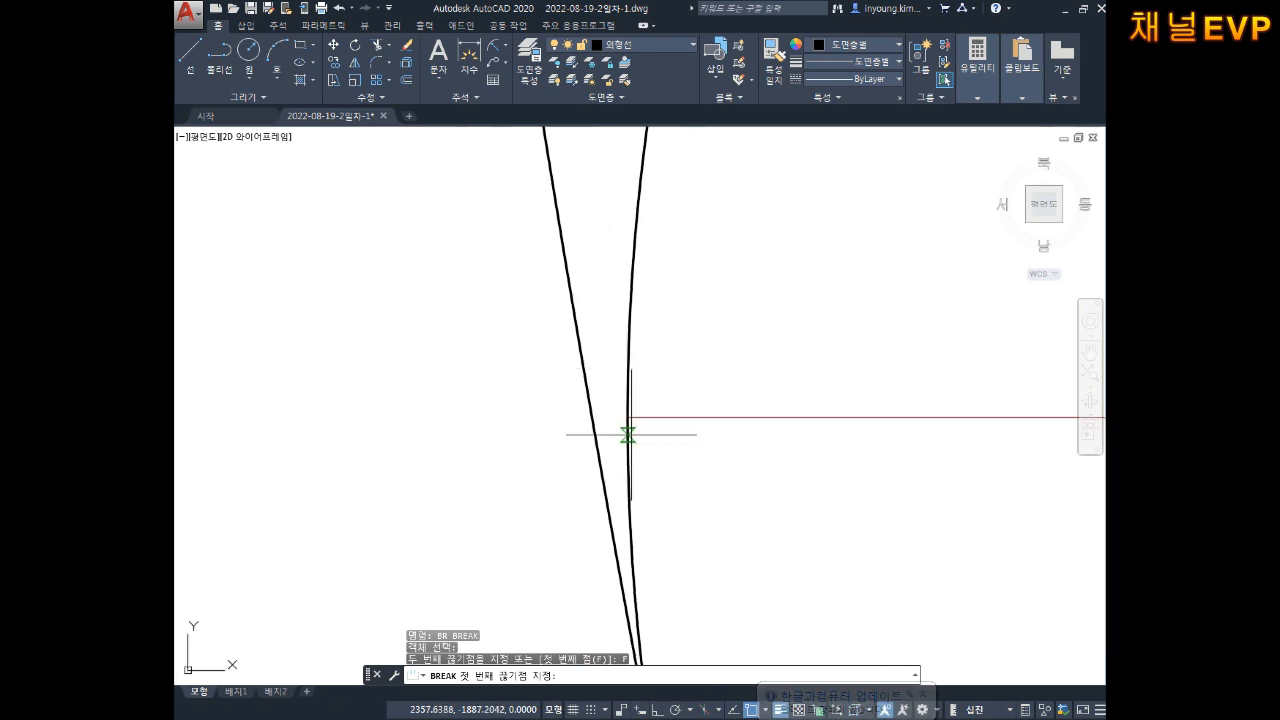
middle_drag(628, 434, 572, 240)
click(597, 346)
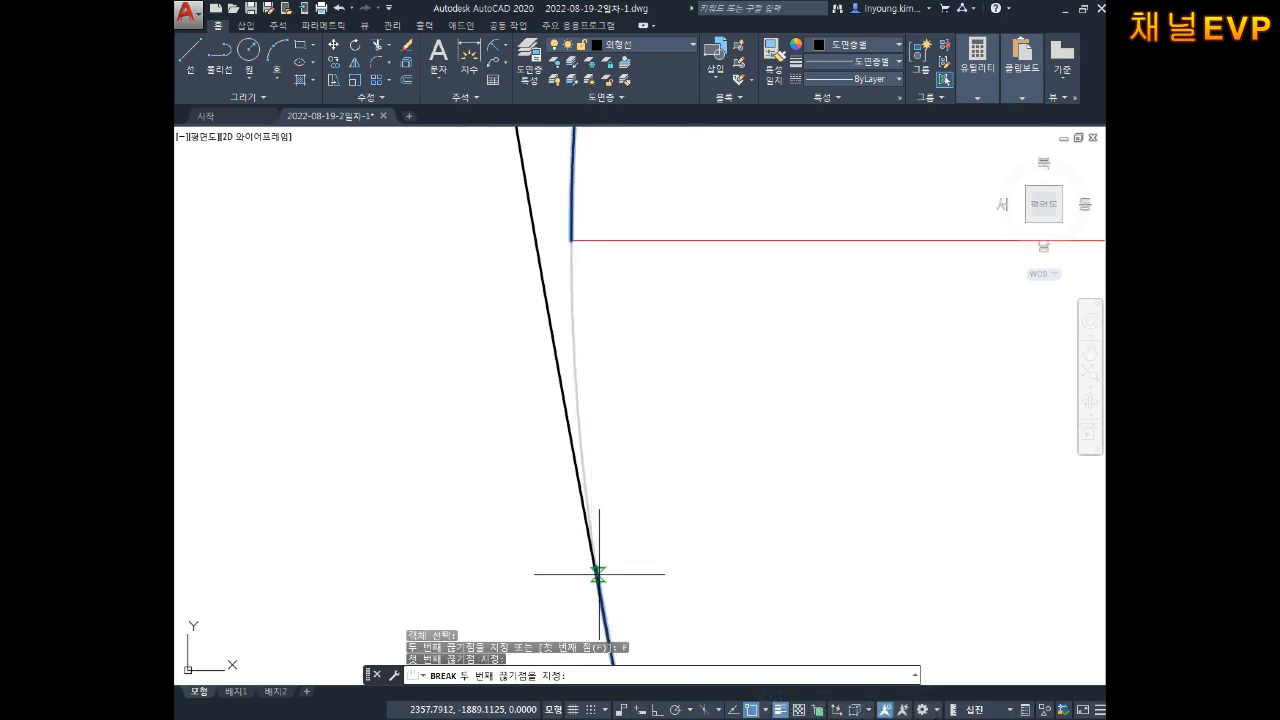
mouse_move(605, 623)
middle_down()
mouse_move(594, 443)
mouse_move(545, 433)
middle_up()
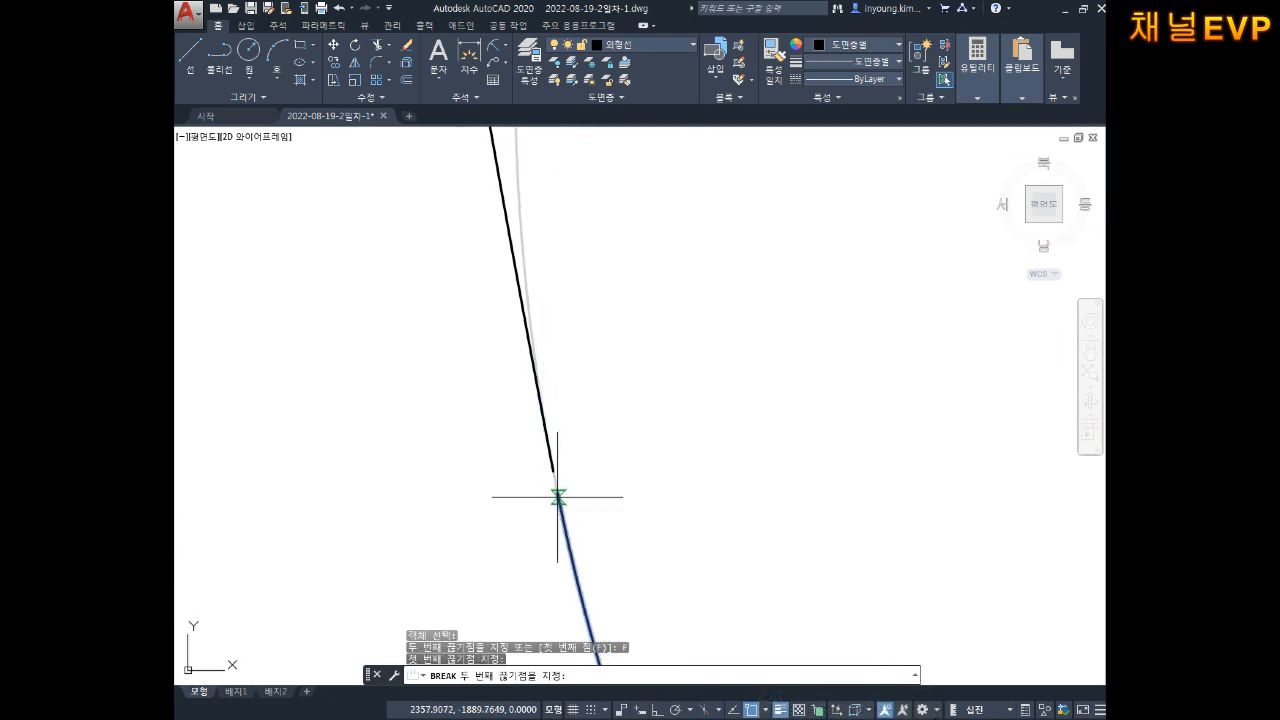
click(553, 470)
Step: Break the lower-left circle's arc again starting at its bottom tangent point
scroll(649, 417, down, 8)
middle_drag(677, 426, 596, 361)
scroll(703, 454, up, 5)
key(space)
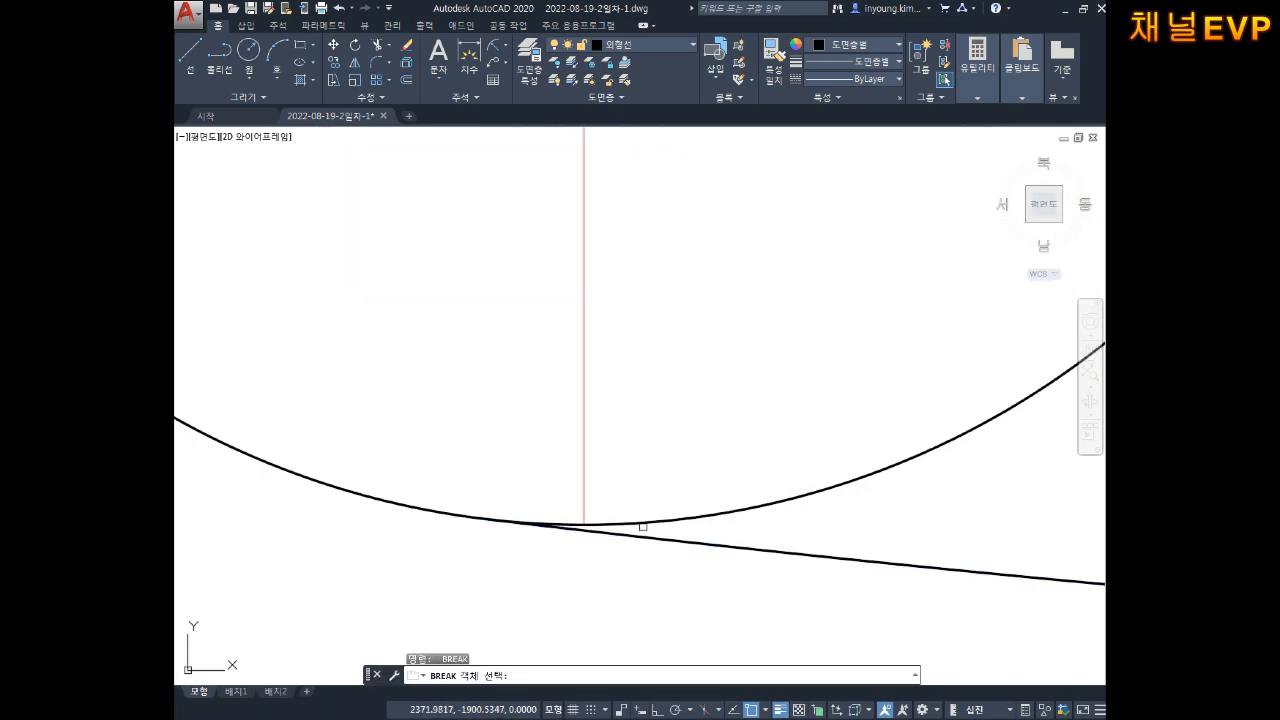
click(641, 521)
text(F)
key(Return)
scroll(580, 523, up, 5)
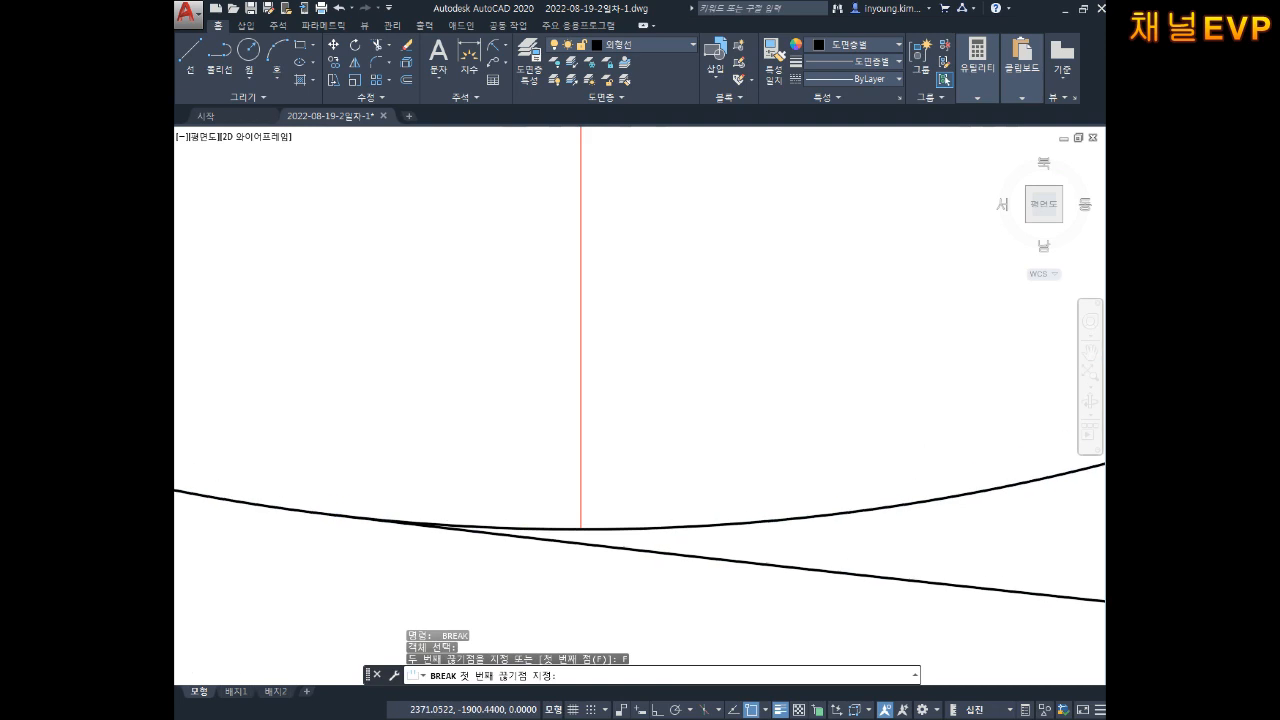
middle_drag(555, 507, 794, 504)
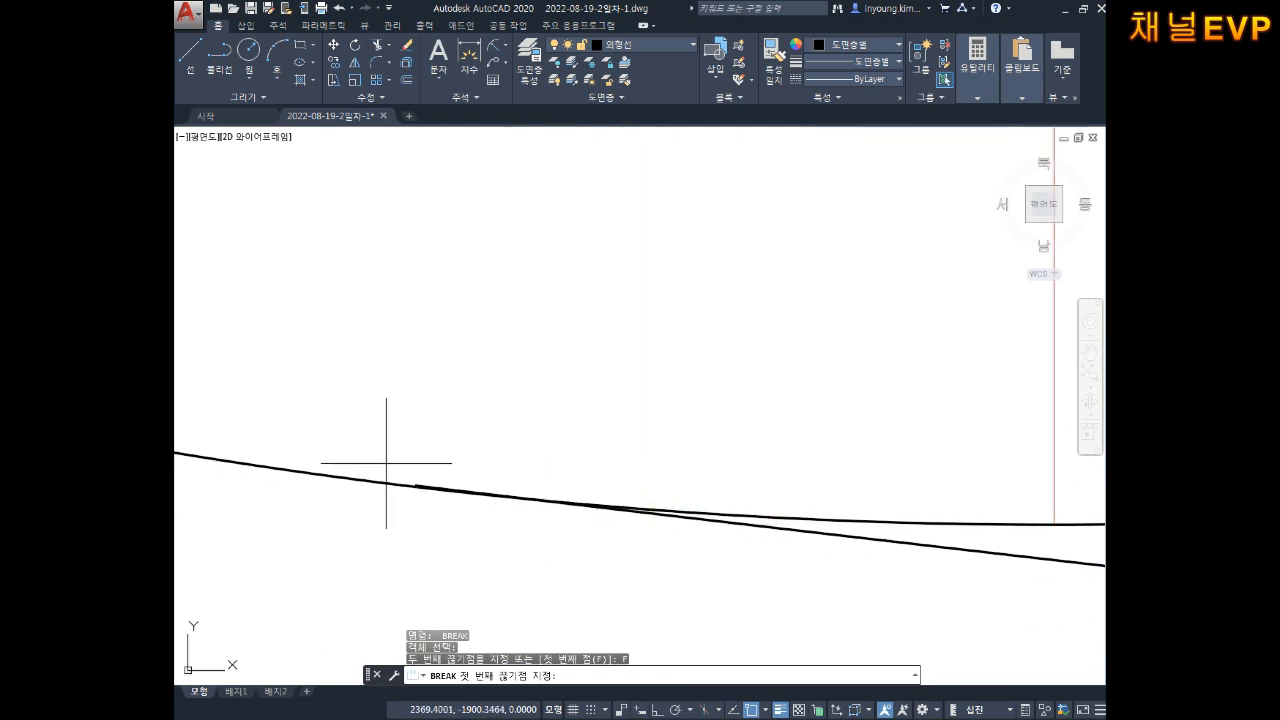
click(417, 487)
scroll(417, 487, down, 5)
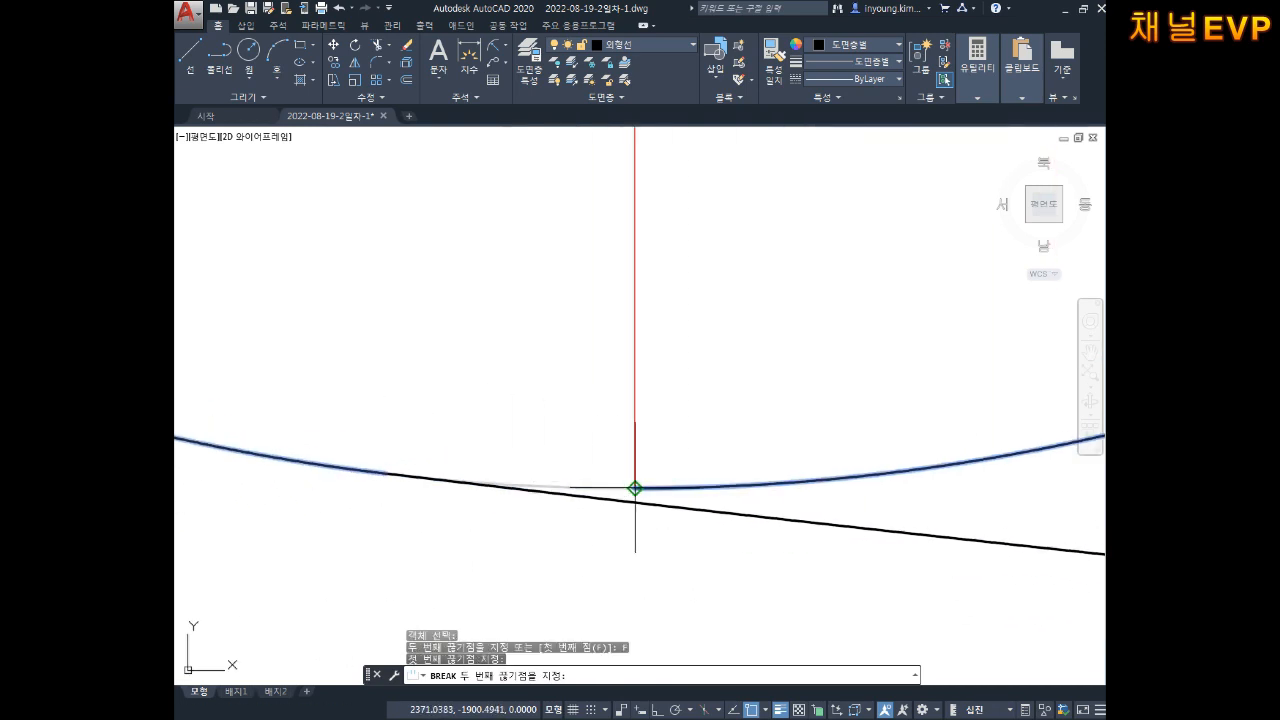
click(635, 488)
key(Escape)
Step: Select the large remaining arc of the lower-left circle
key(Escape)
scroll(770, 392, down, 8)
middle_drag(849, 312, 723, 530)
key(Escape)
click(756, 354)
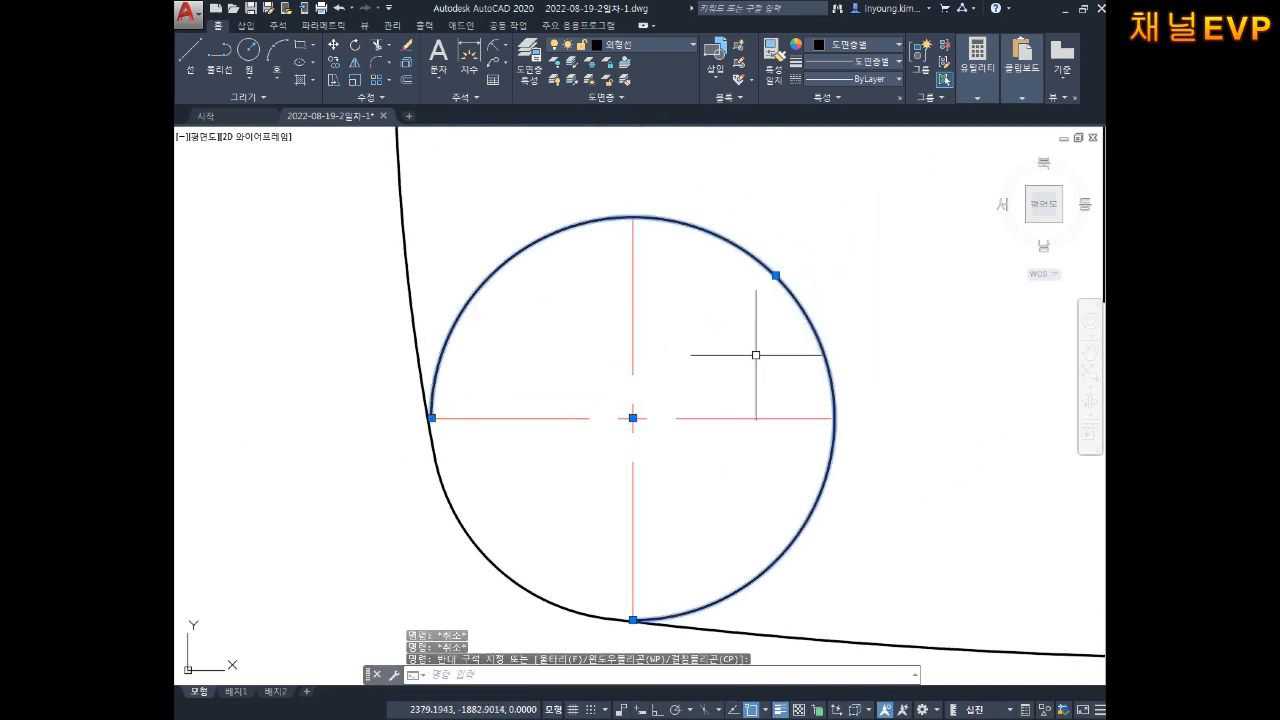
Step: Assign the lower-left arc to the 가상선 layer, then zoom out to the whole logo
click(627, 46)
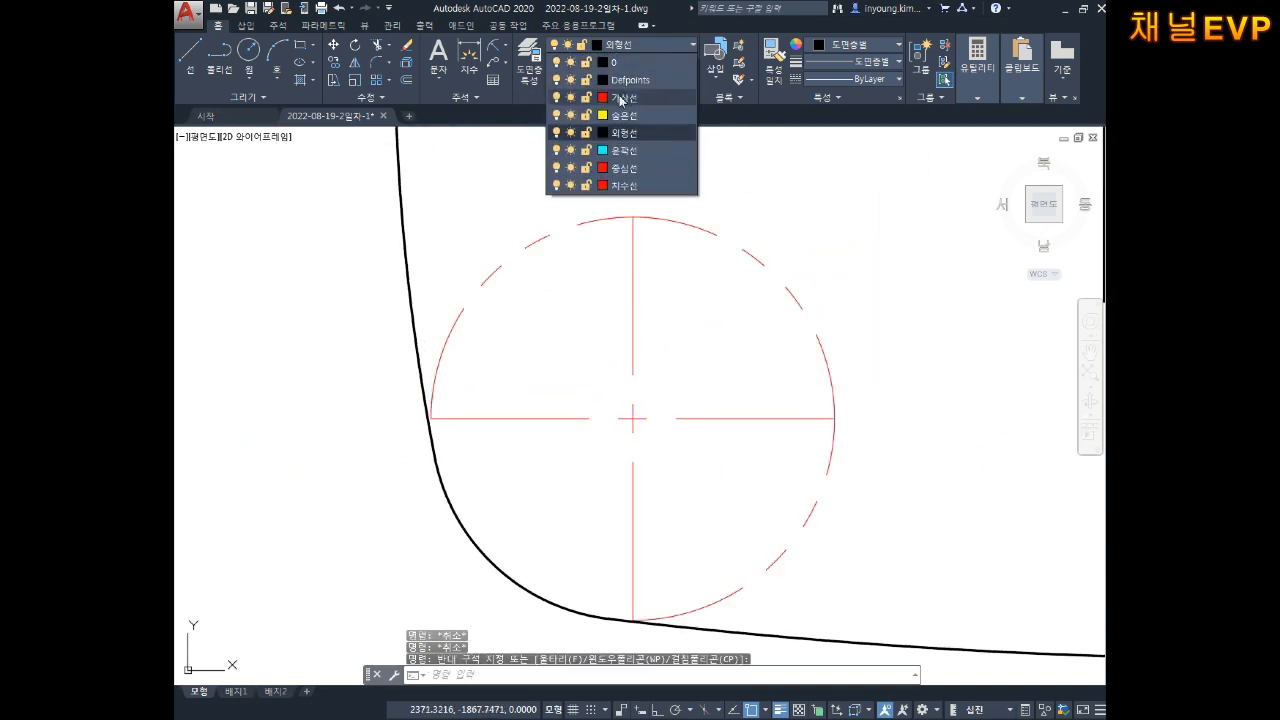
click(619, 97)
key(Escape)
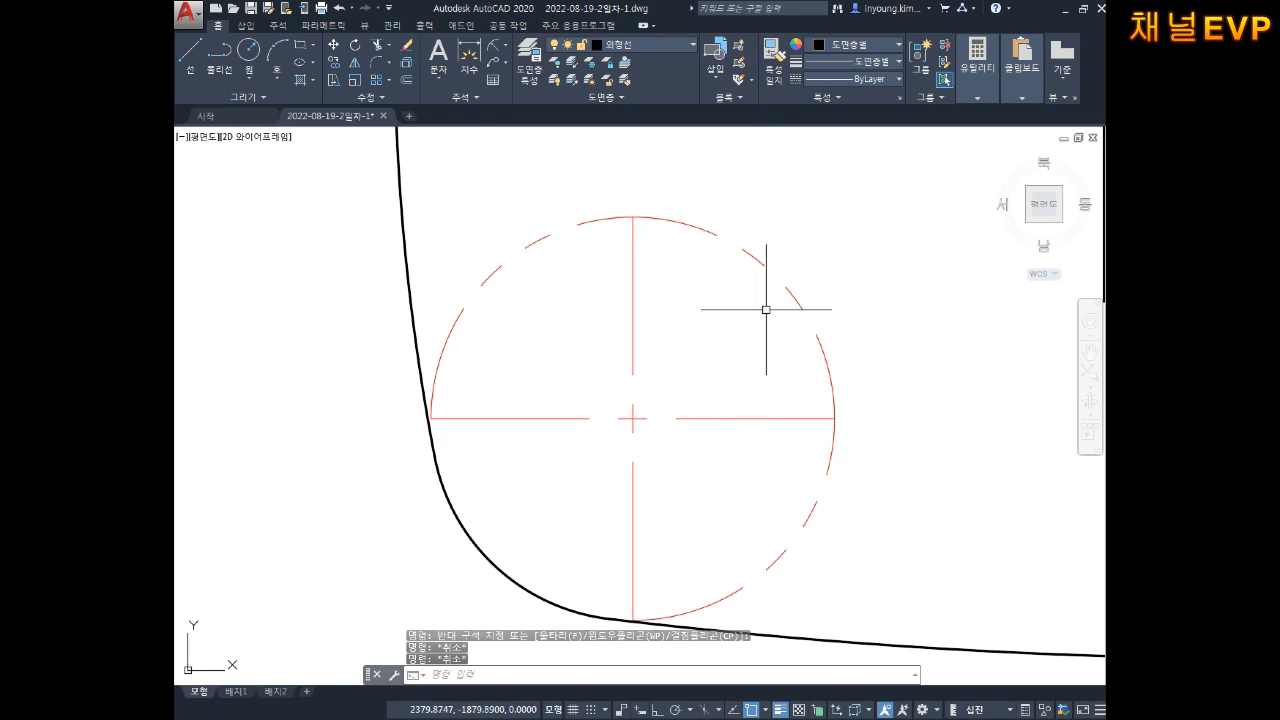
scroll(831, 306, down, 4)
mouse_move(894, 292)
middle_down()
mouse_move(751, 326)
mouse_move(729, 366)
mouse_move(723, 316)
middle_up()
scroll(766, 310, up, 2)
scroll(729, 360, down, 1)
mouse_move(799, 271)
middle_down()
mouse_move(786, 296)
mouse_move(801, 317)
middle_up()
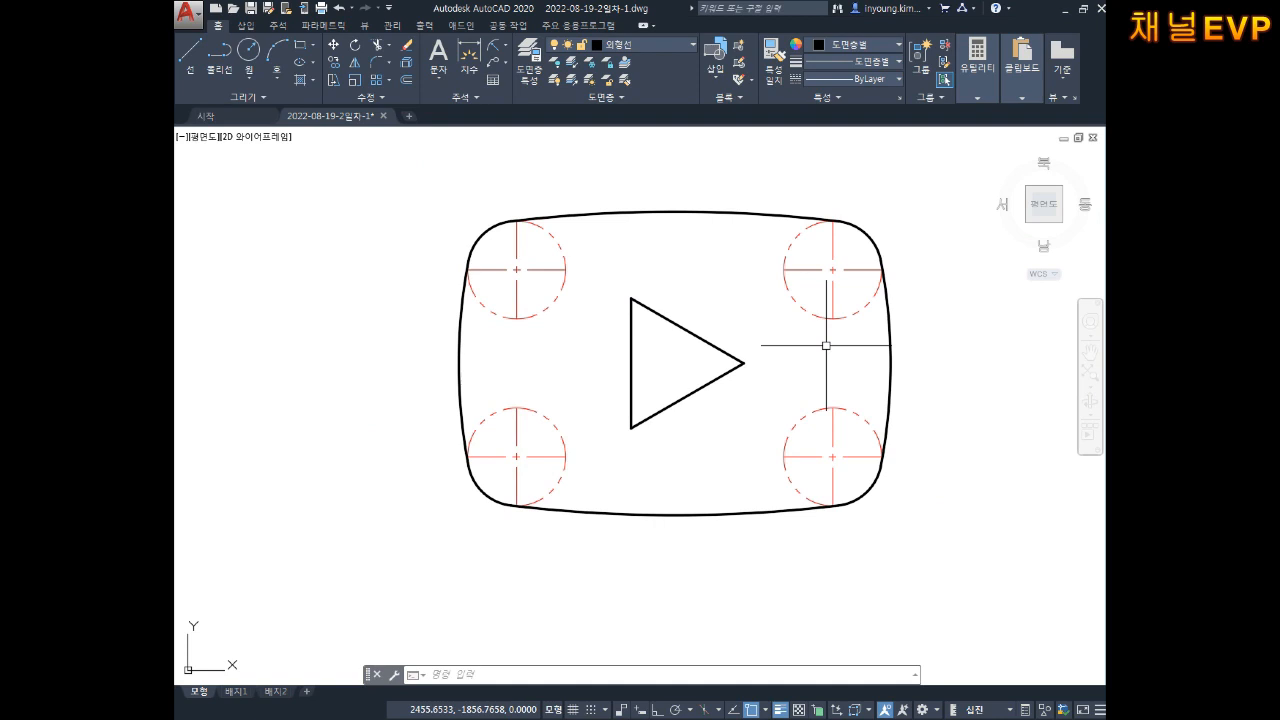
Step: Lengthen the corner circles' centre line ends by a DElta of 3 with LENGTHEN
key(Escape)
key(Escape)
key(Escape)
text(내)
key(Return)
text(DE)
key(Return)
text(3)
key(Return)
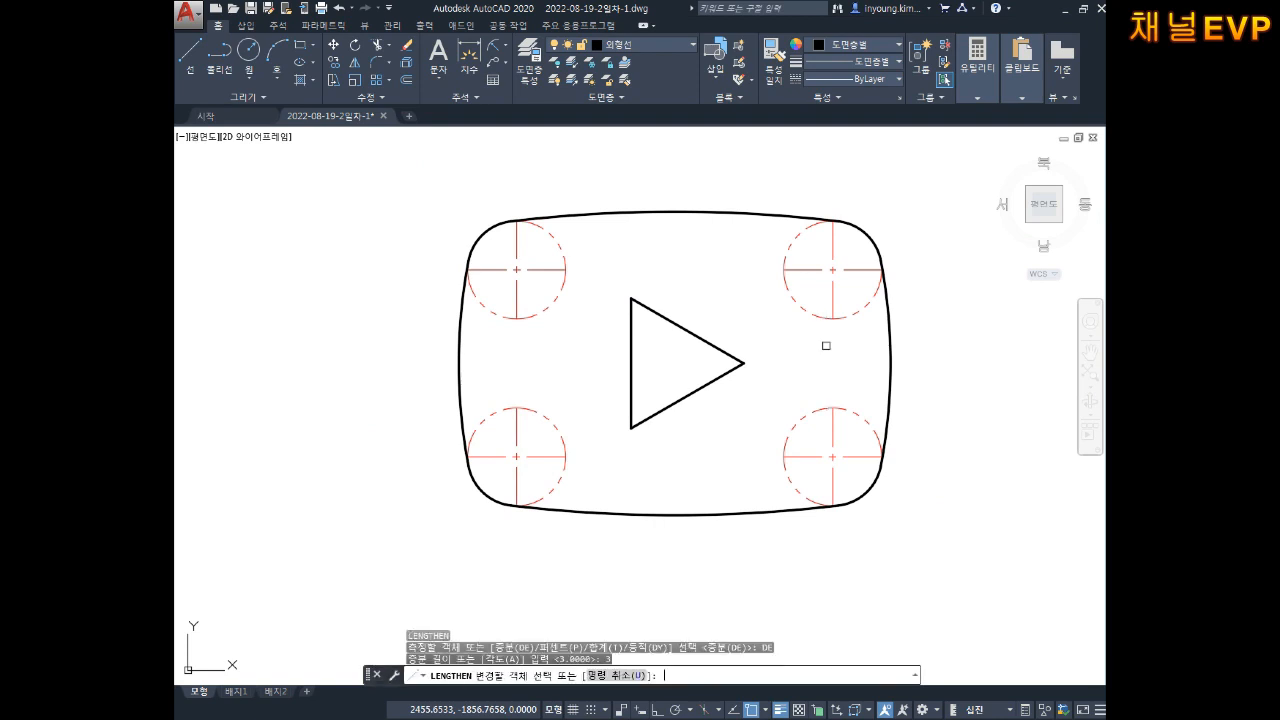
click(831, 228)
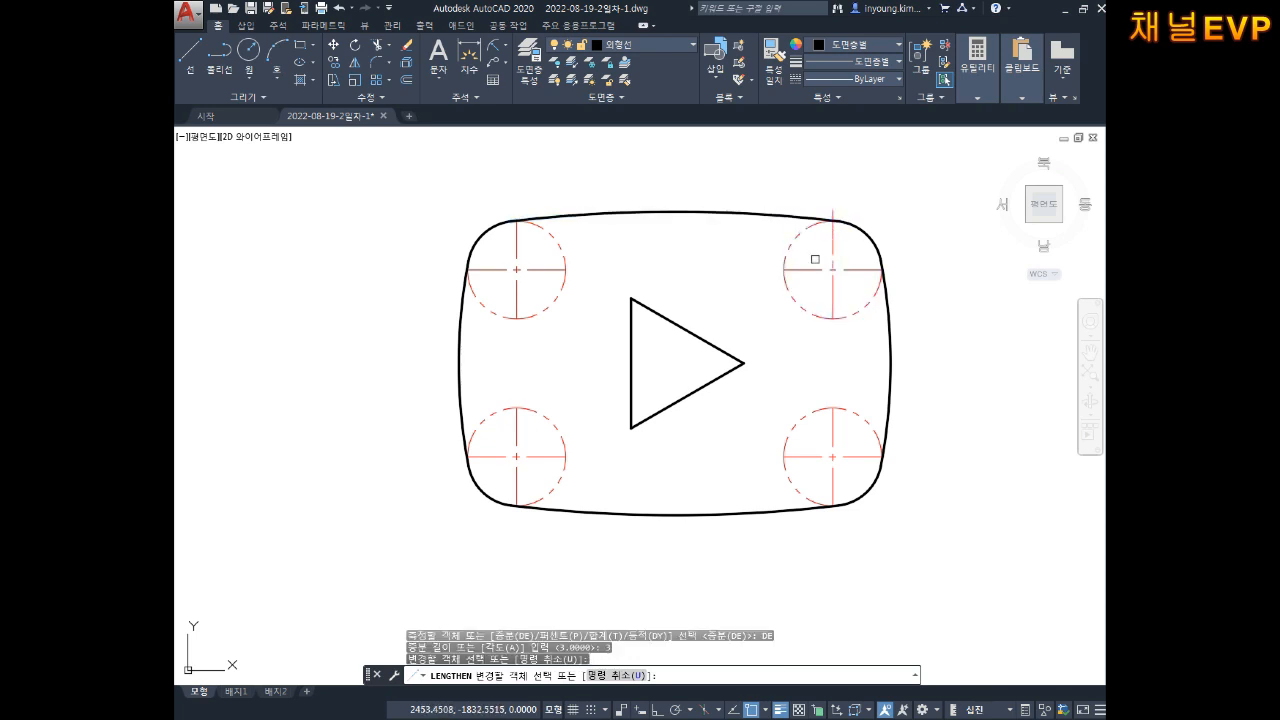
click(803, 269)
click(830, 298)
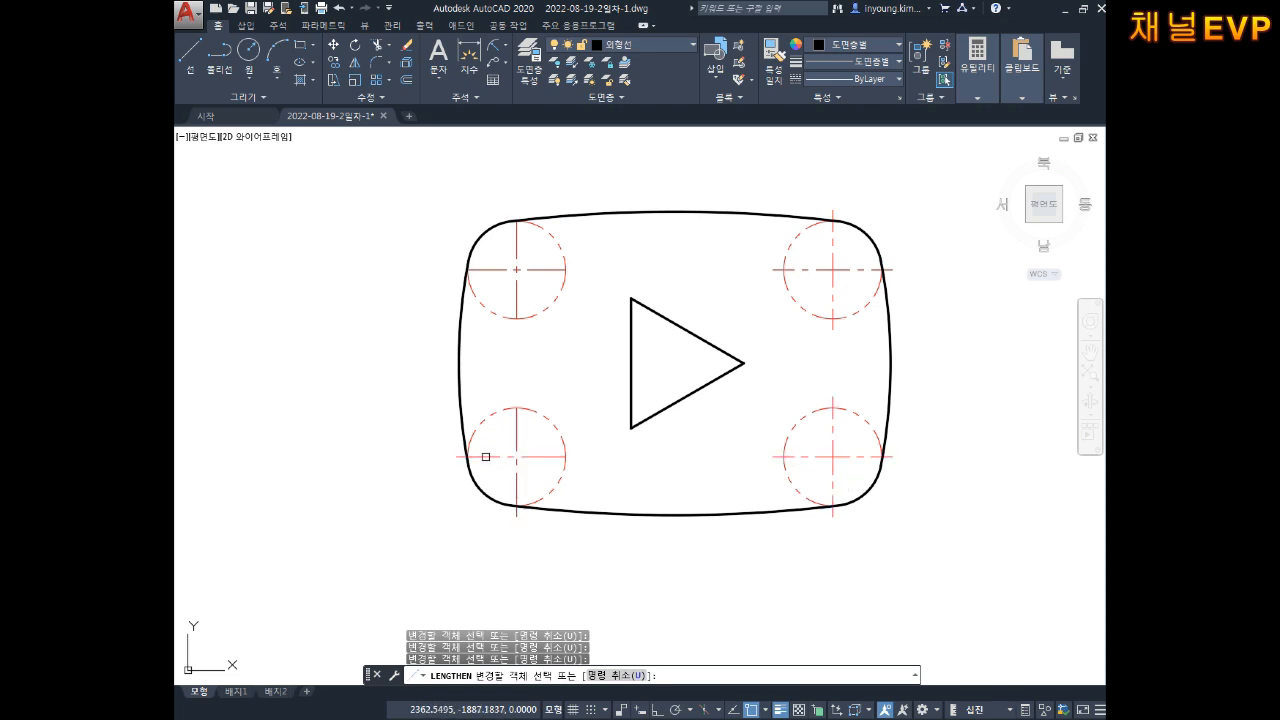
middle_drag(543, 352, 518, 358)
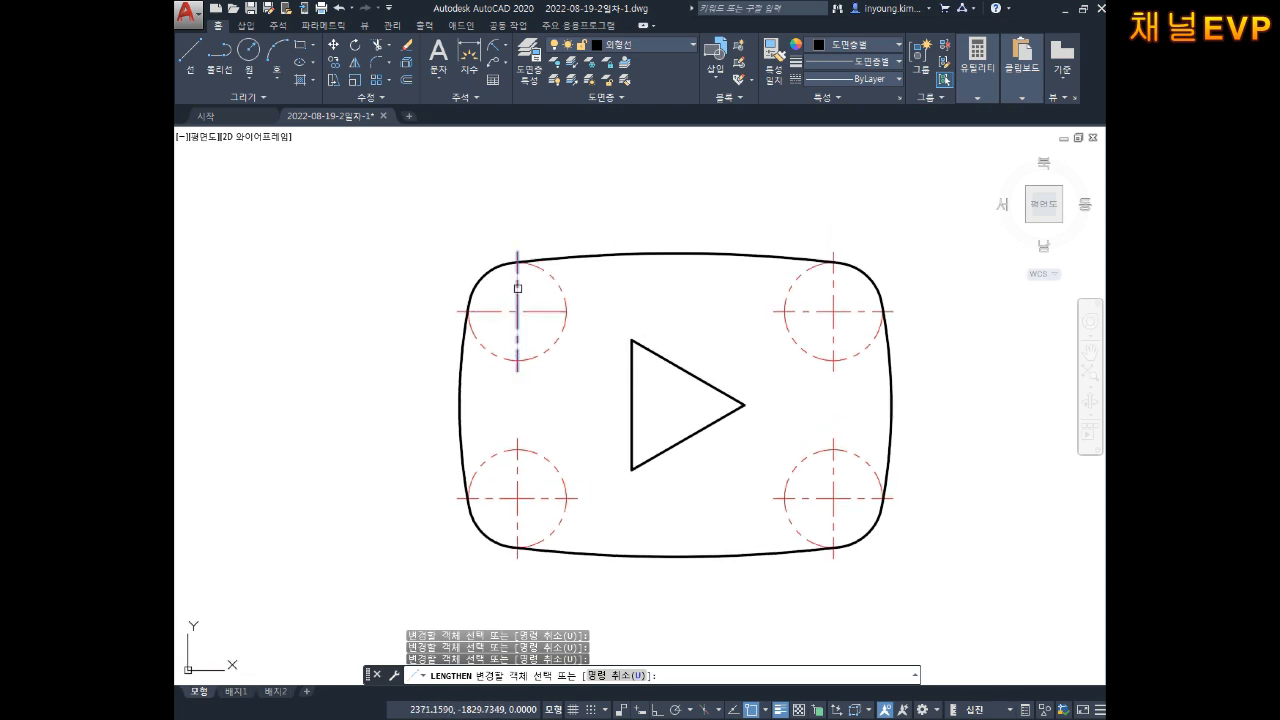
key(Escape)
mouse_move(693, 370)
middle_down()
mouse_move(677, 360)
mouse_move(714, 386)
middle_up()
key(Escape)
key(Escape)
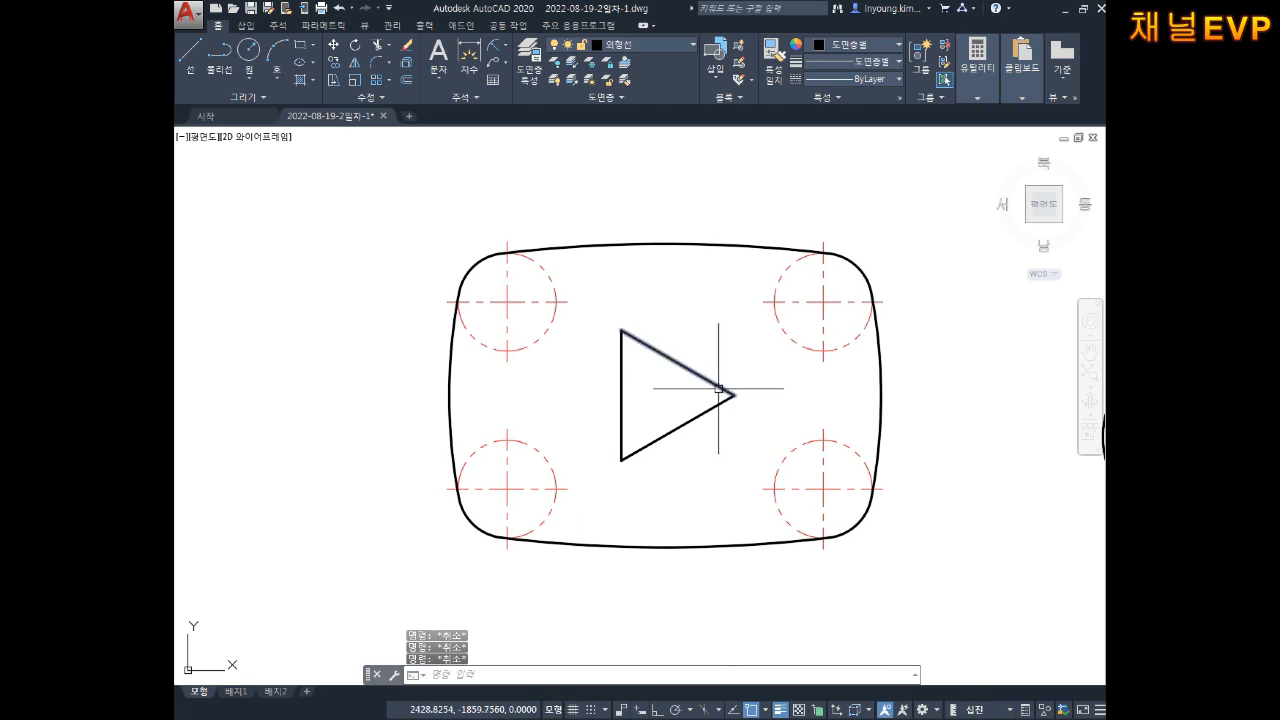
Step: Window-select the stray arc beside the logo and delete it
scroll(680, 386, down, 2)
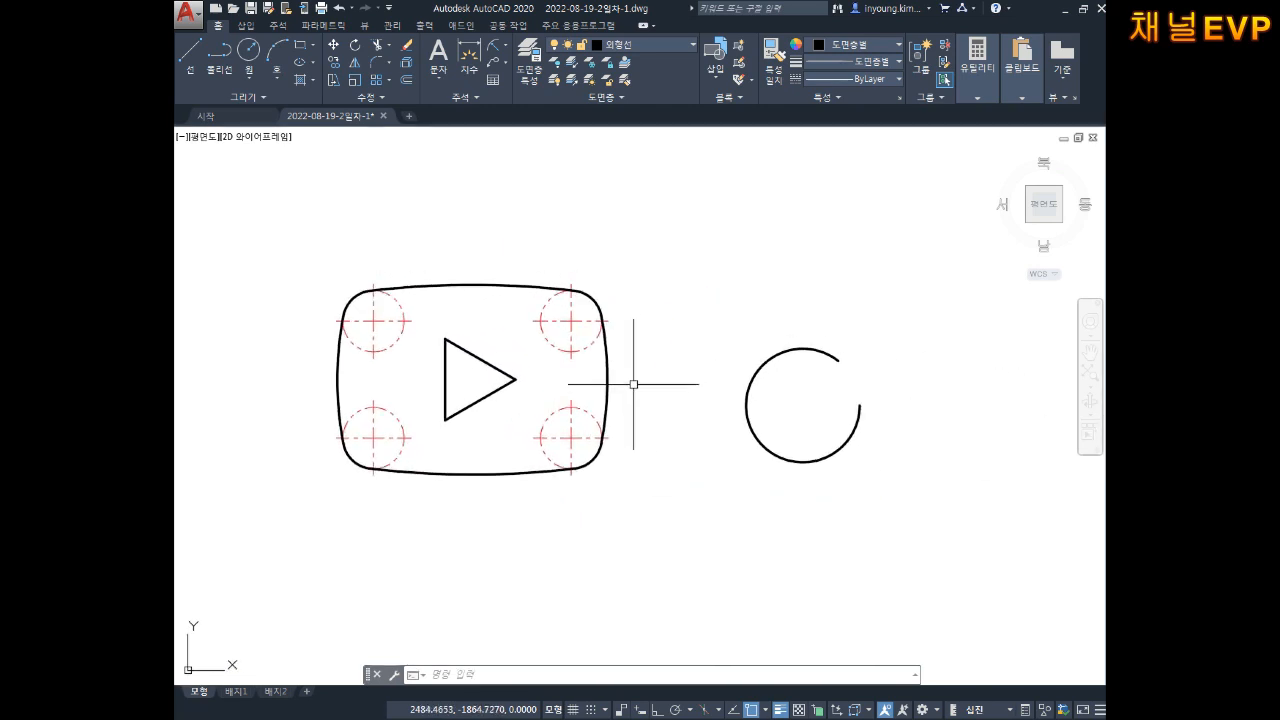
middle_drag(841, 367, 871, 367)
click(920, 251)
click(777, 463)
key(Delete)
key(Escape)
Step: Copy the whole logo horizontally to its right with CO and Ortho on
text(co)
key(Return)
click(738, 196)
click(374, 467)
key(Return)
click(477, 381)
middle_drag(771, 392, 731, 457)
key(F8)
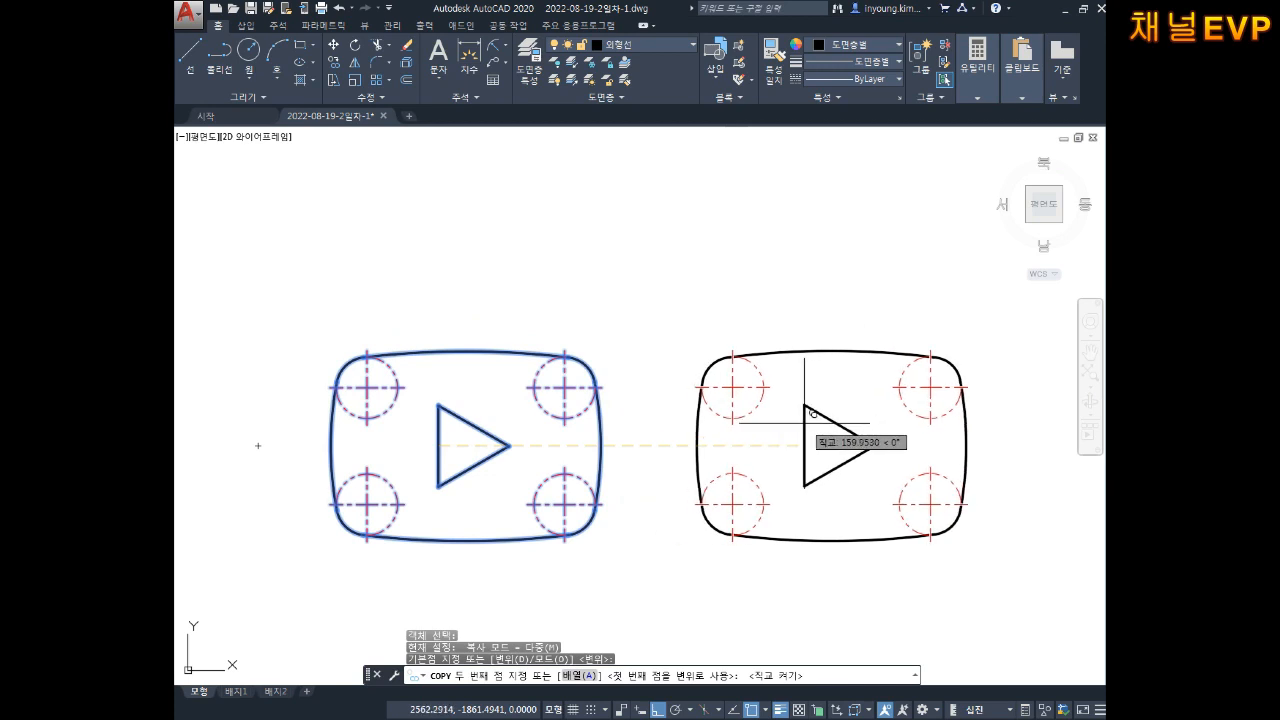
click(812, 440)
key(Escape)
key(Escape)
key(Escape)
middle_drag(857, 482, 759, 428)
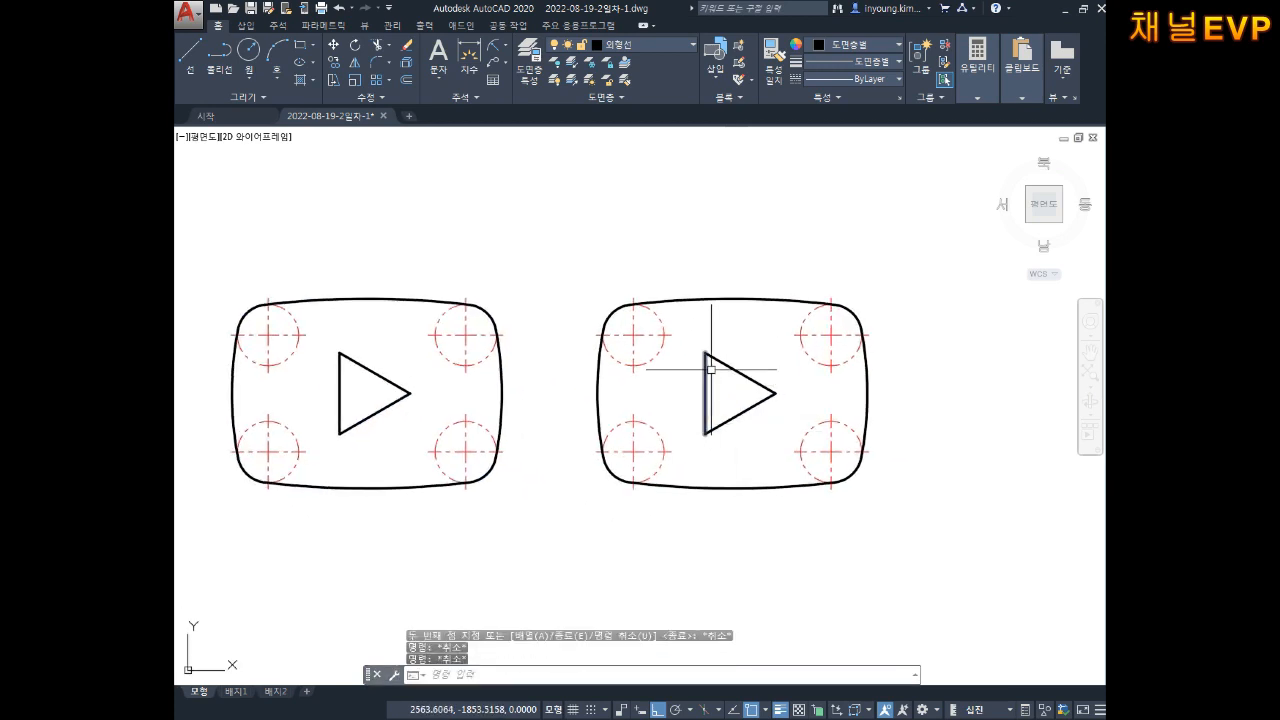
scroll(710, 369, up, 2)
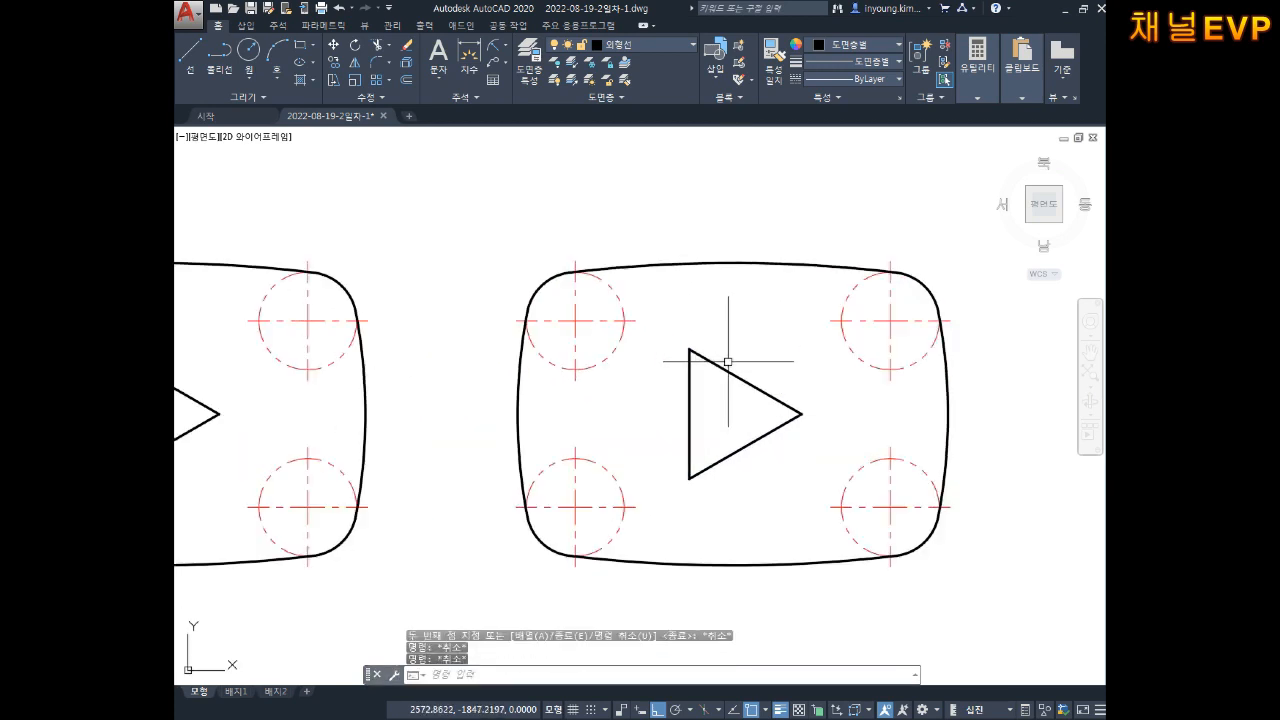
Step: Erase the centre circles and their centre lines from the copied logo
click(680, 296)
click(548, 362)
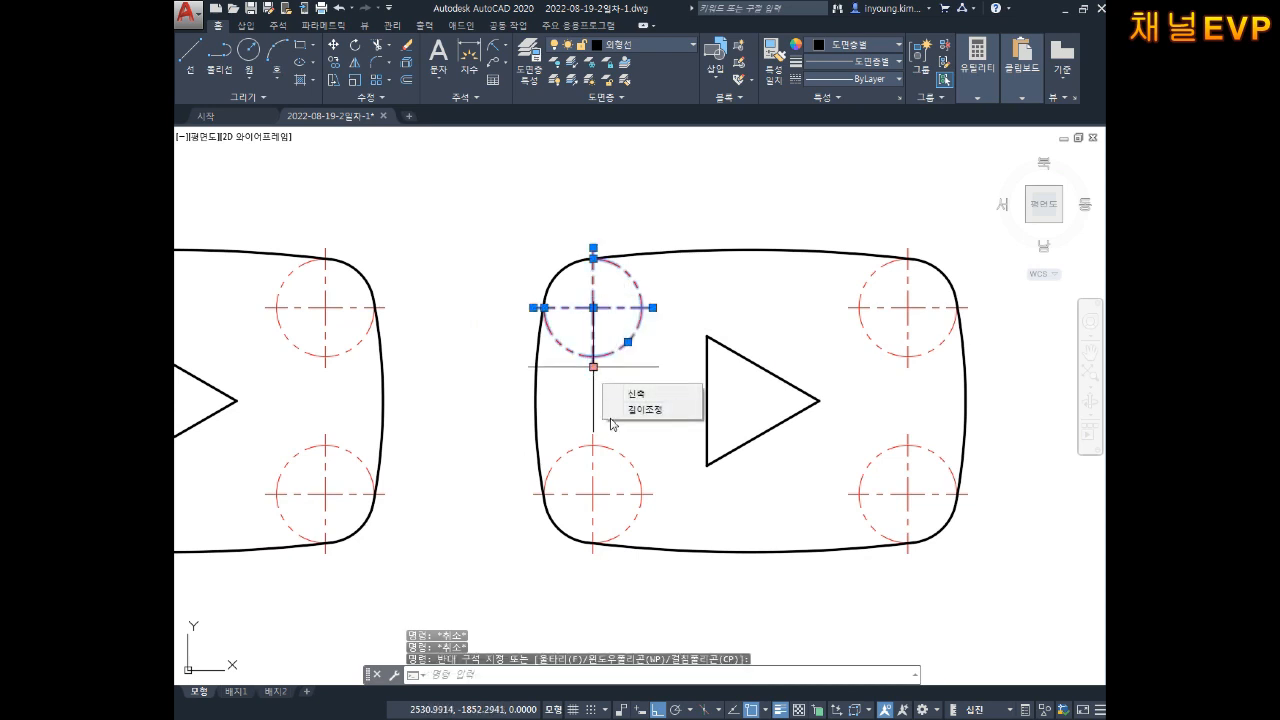
key(Delete)
click(643, 434)
click(595, 490)
key(Delete)
click(914, 424)
click(884, 481)
key(Delete)
click(917, 289)
key(Escape)
Step: Change the copied logo's outline and triangle to Red
click(980, 249)
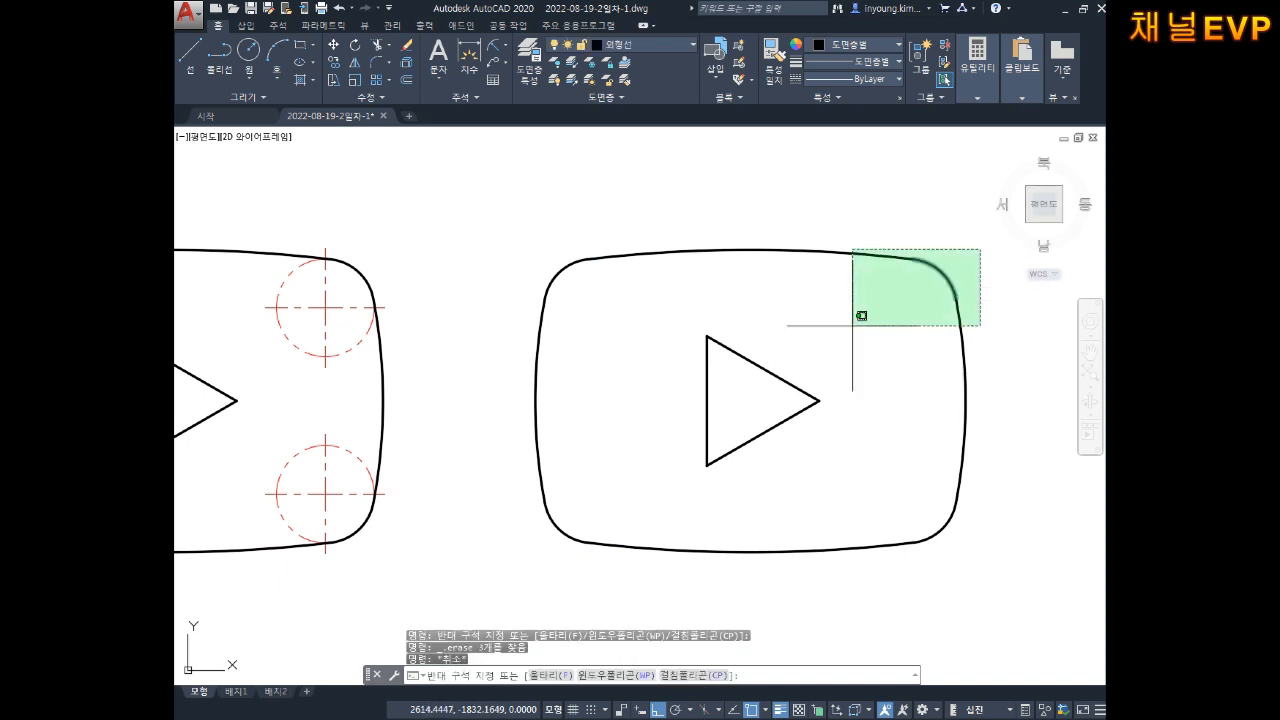
click(513, 576)
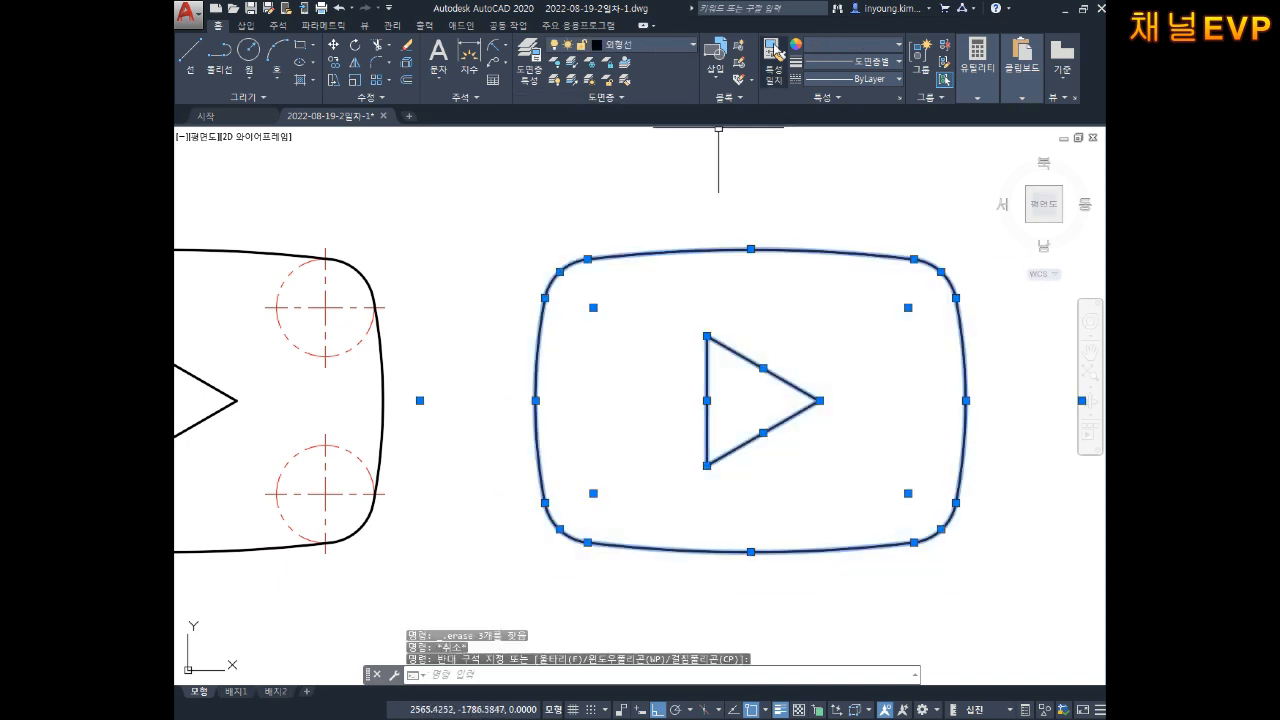
click(841, 45)
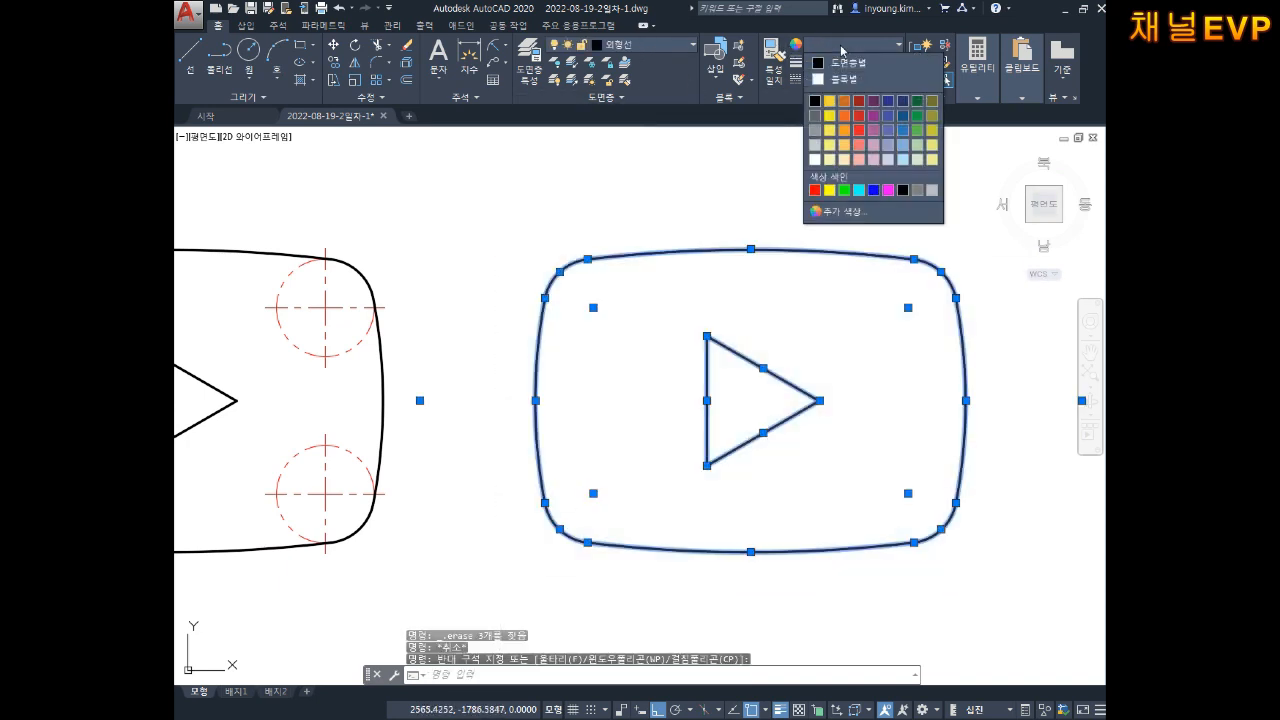
click(815, 189)
key(Escape)
key(Escape)
Step: Centre both logos in view and start the HATCH command
middle_drag(813, 330, 825, 324)
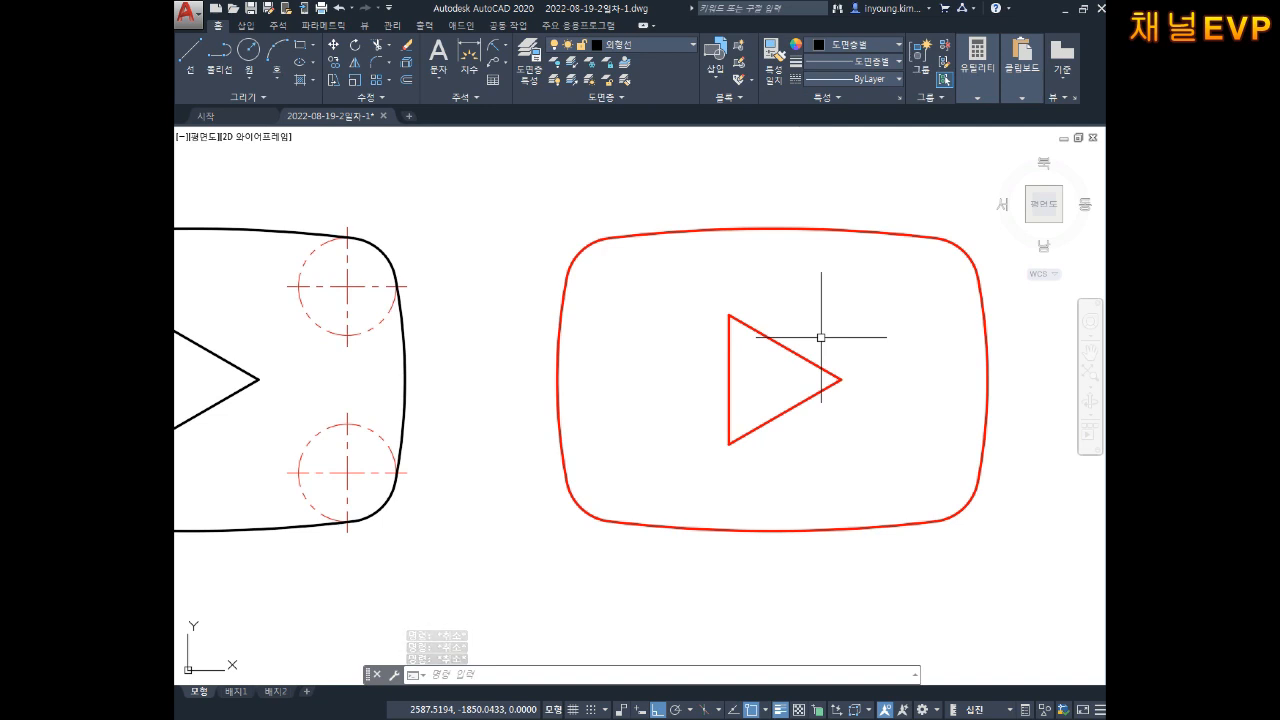
key(Escape)
key(Escape)
key(Escape)
scroll(833, 357, down, 2)
middle_drag(794, 361, 809, 353)
middle_drag(704, 347, 746, 360)
middle_drag(670, 381, 657, 371)
scroll(657, 357, up, 2)
scroll(666, 363, down, 2)
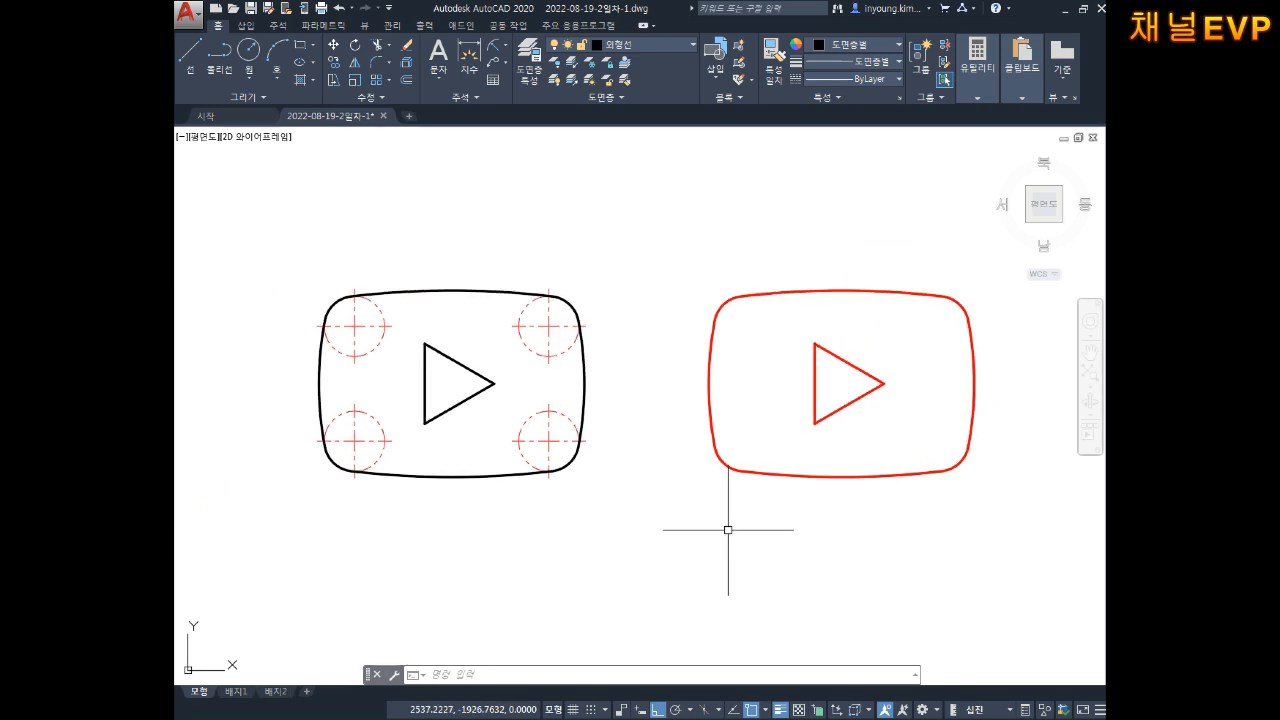
middle_drag(588, 413, 600, 426)
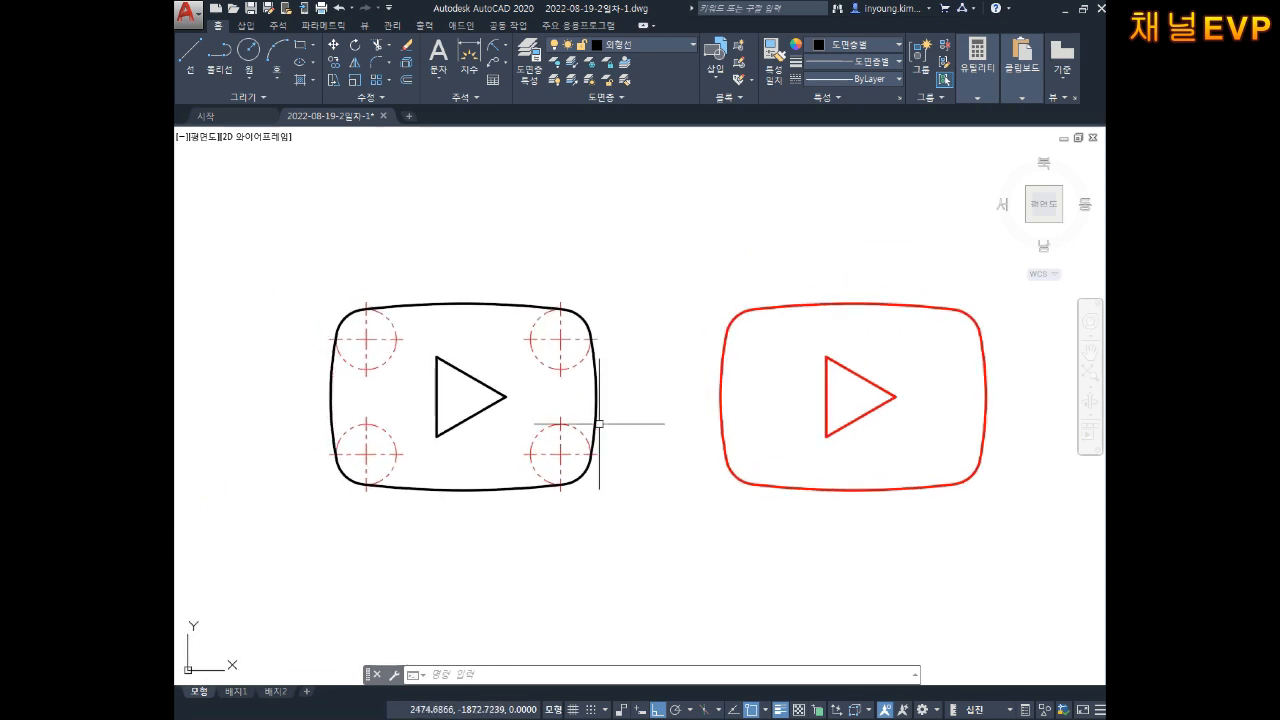
key(Escape)
key(Escape)
key(Escape)
key(Return)
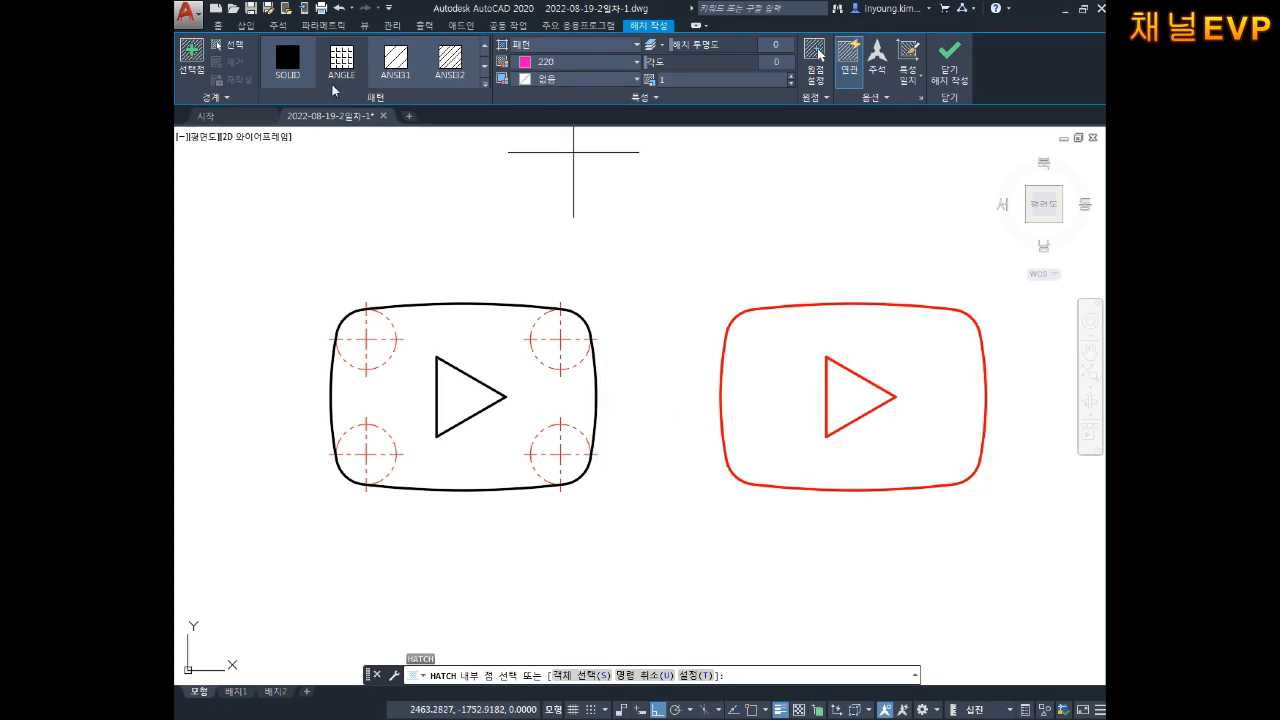
Step: Fill the logo body with a SOLID red hatch, leaving the play triangle white
click(280, 57)
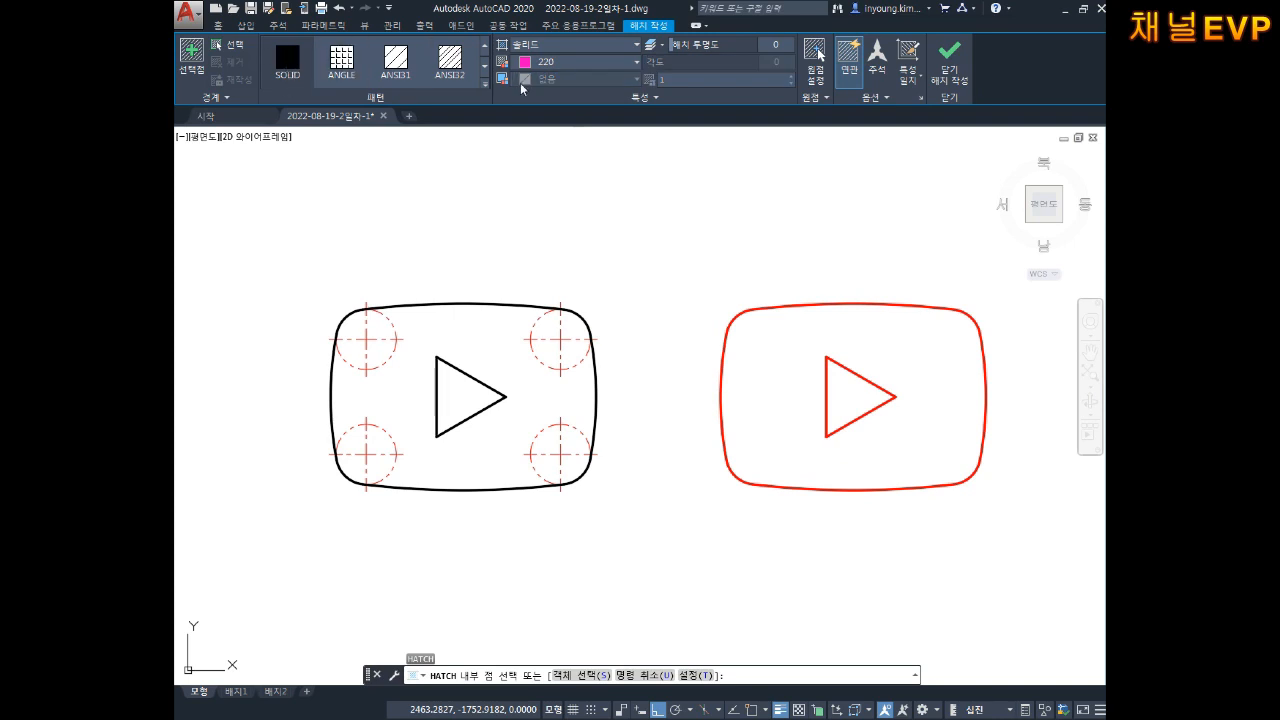
click(552, 63)
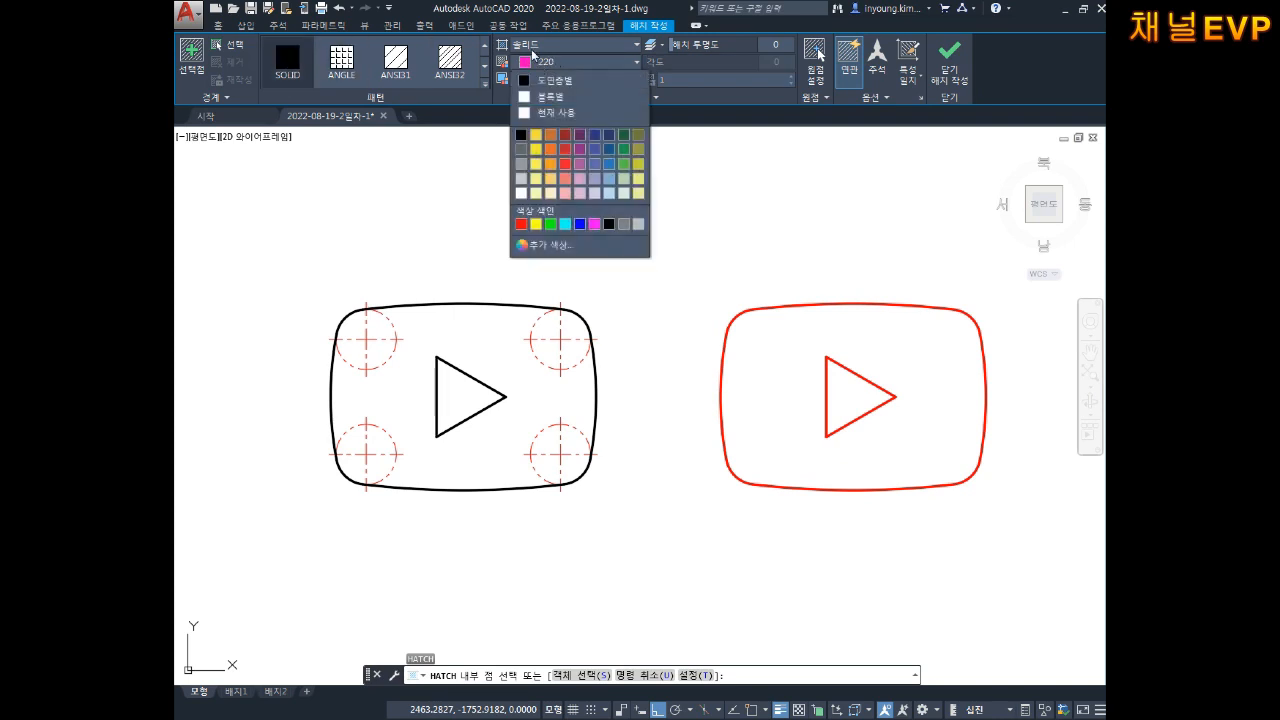
click(521, 225)
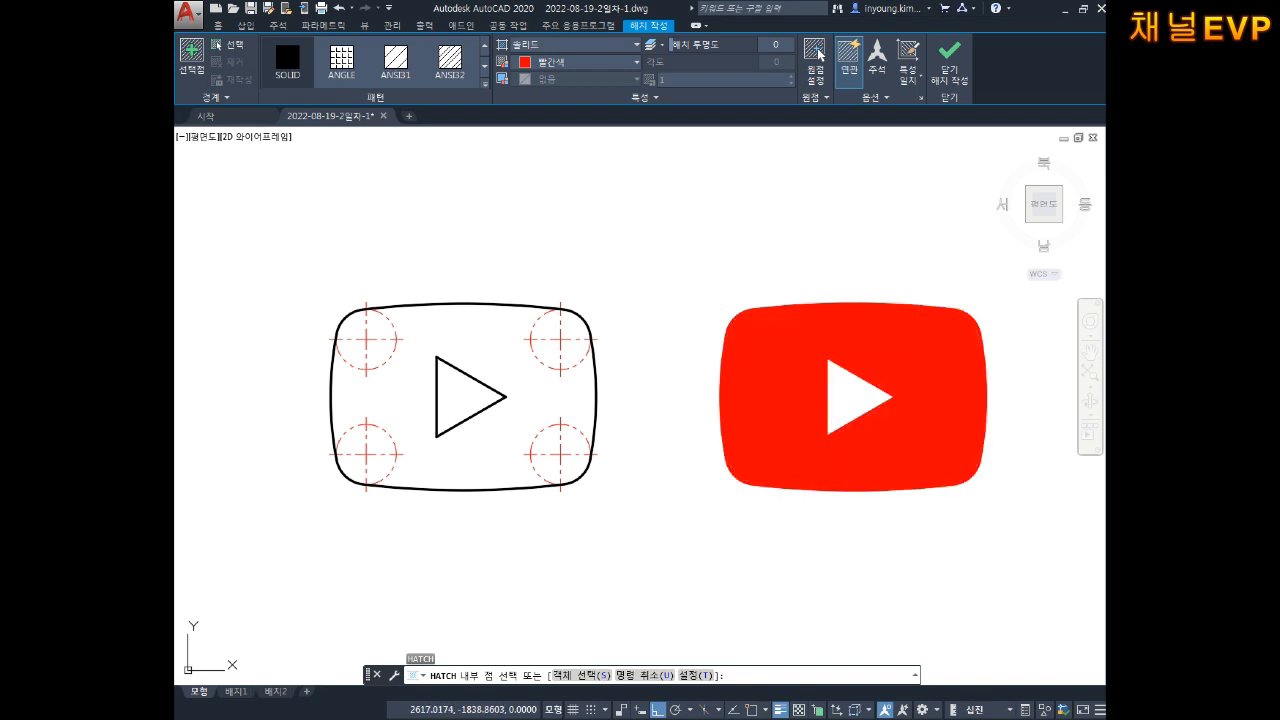
click(920, 346)
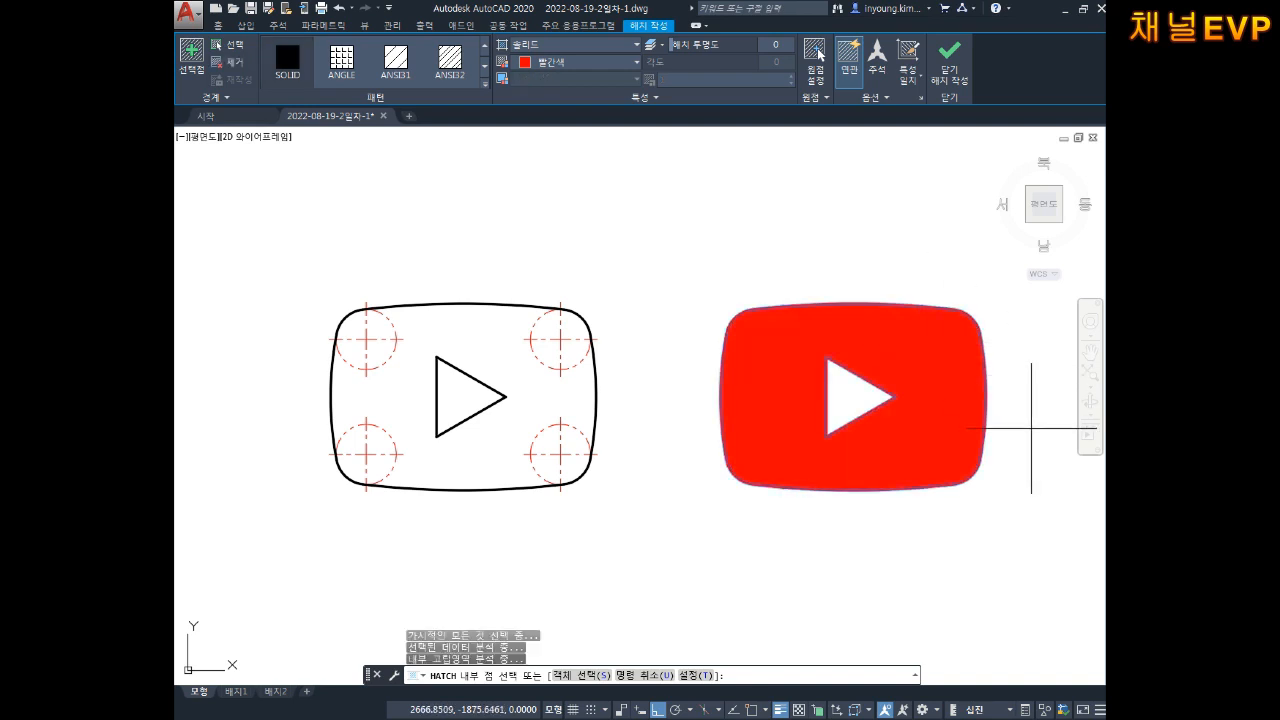
key(Return)
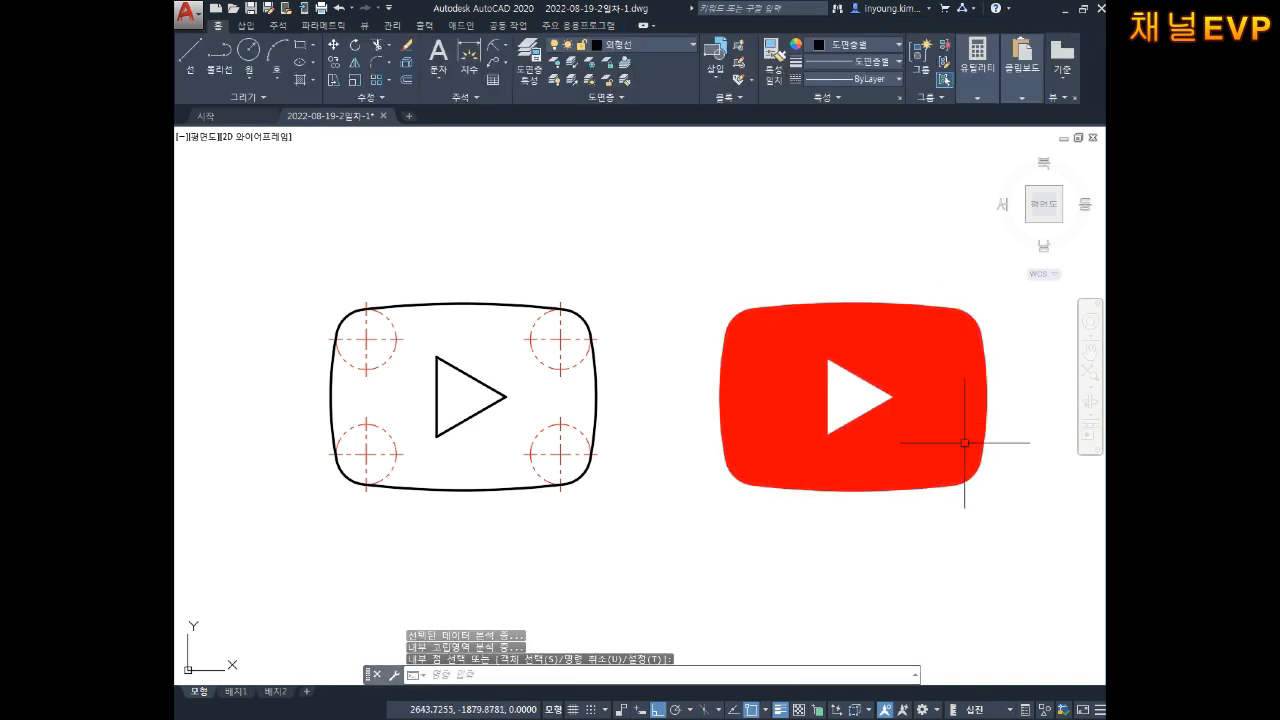
middle_drag(824, 408, 779, 390)
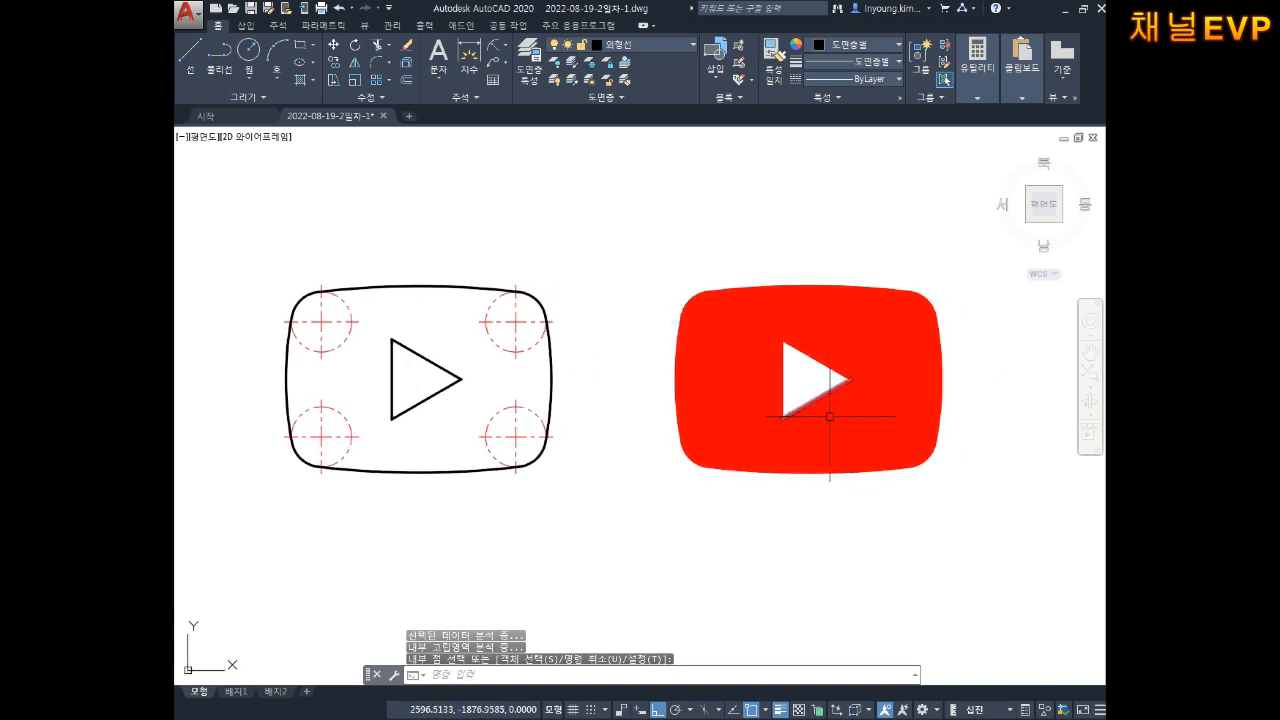
Step: Toggle lineweight display off and back on so the outlines show thick
click(785, 711)
middle_drag(766, 569, 820, 543)
middle_drag(686, 514, 738, 517)
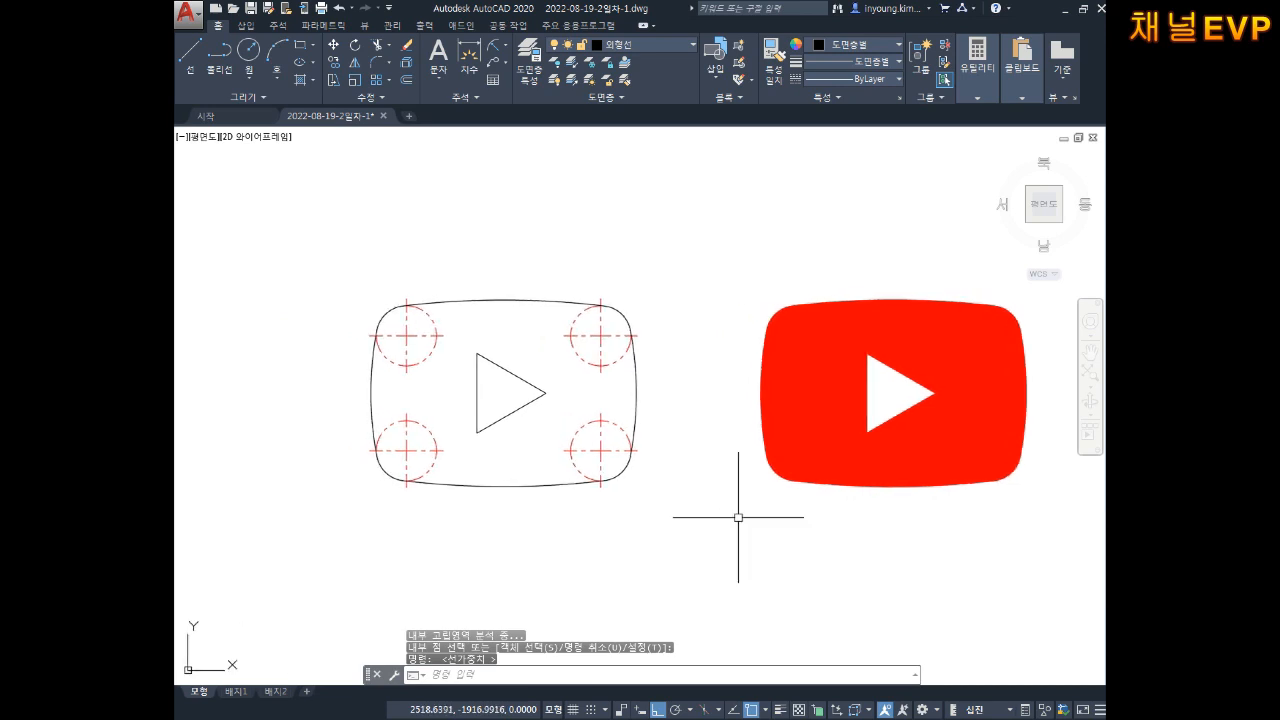
middle_drag(546, 429, 604, 437)
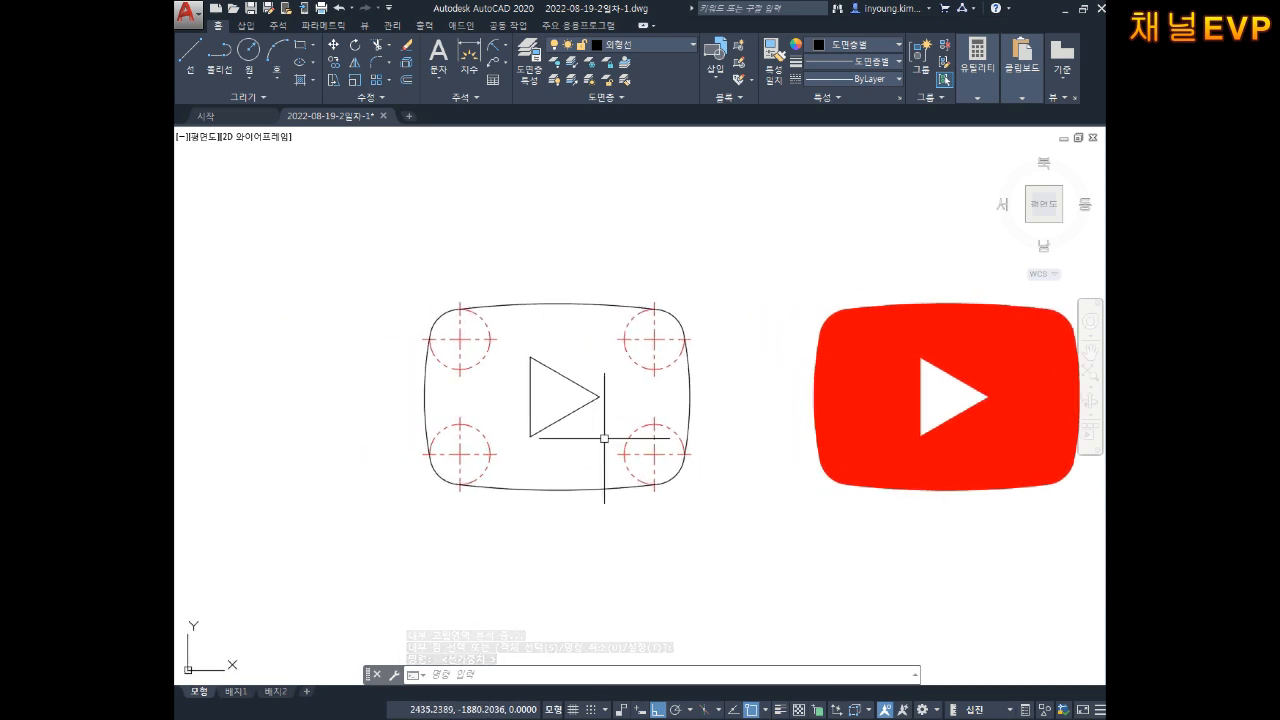
click(780, 710)
Step: Start the DIMLINEAR command with DIMLI
middle_drag(656, 535, 663, 543)
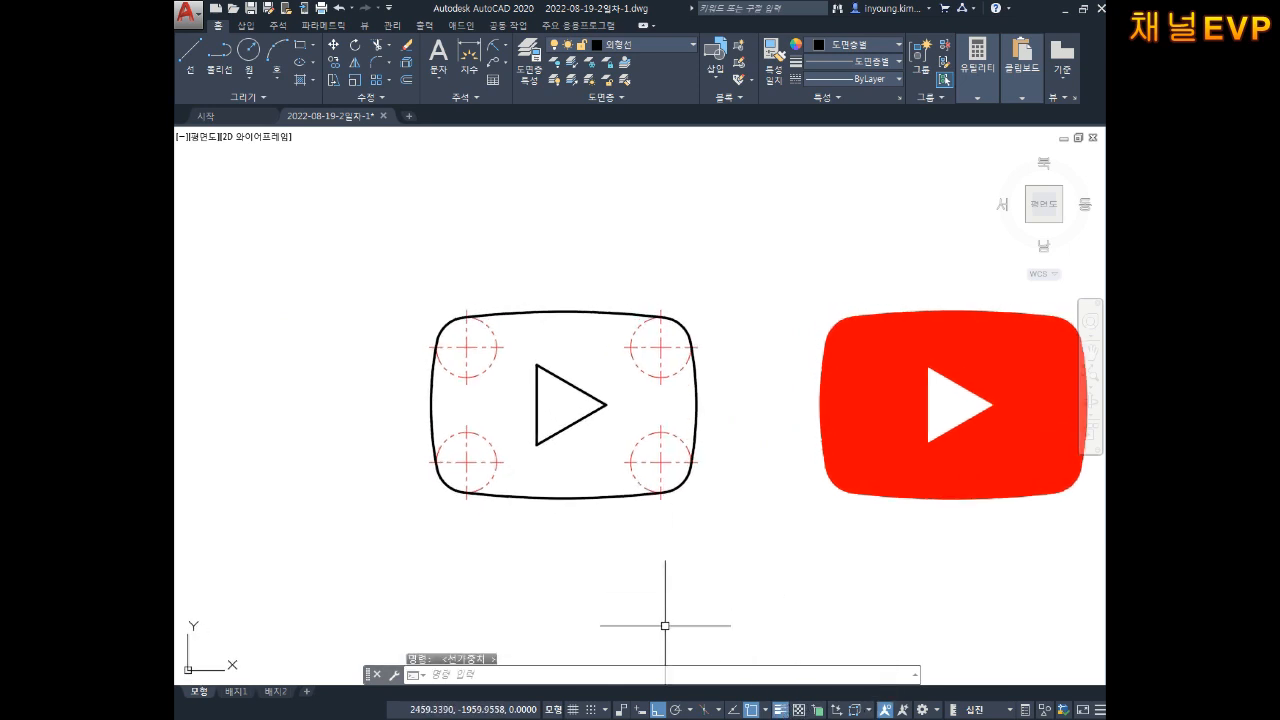
key(Escape)
key(Escape)
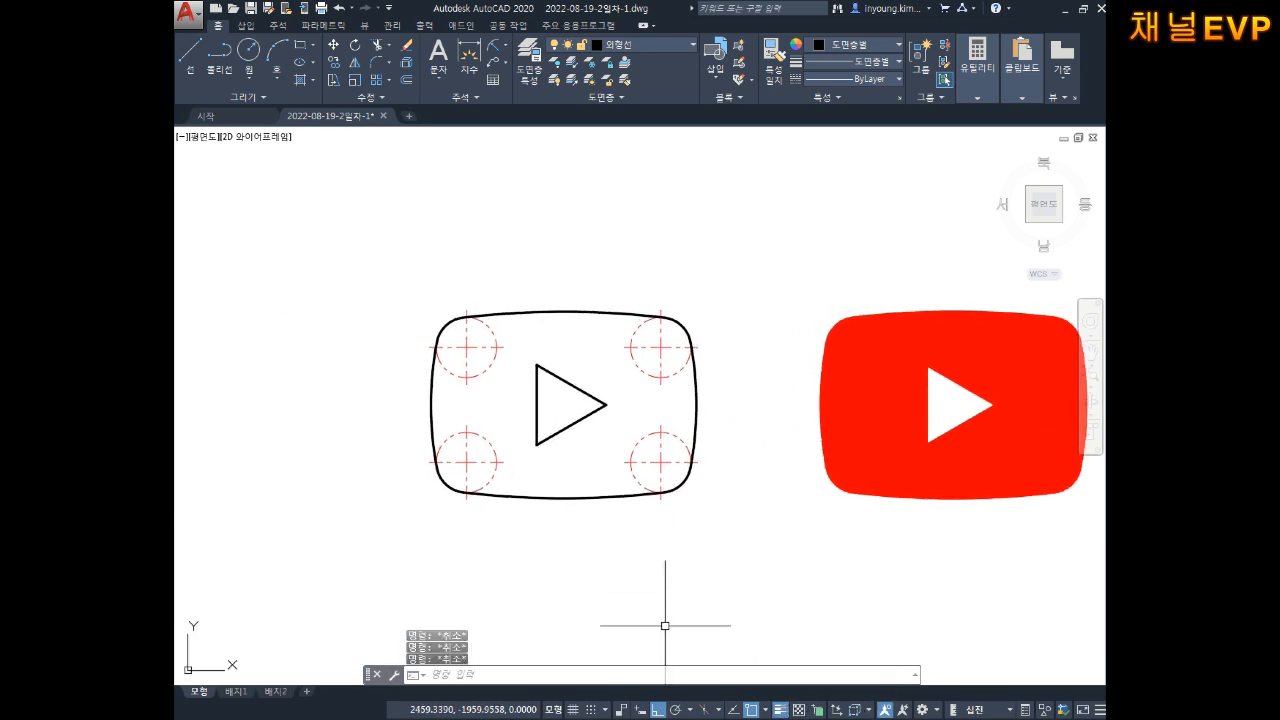
text(DIMLI)
key(Return)
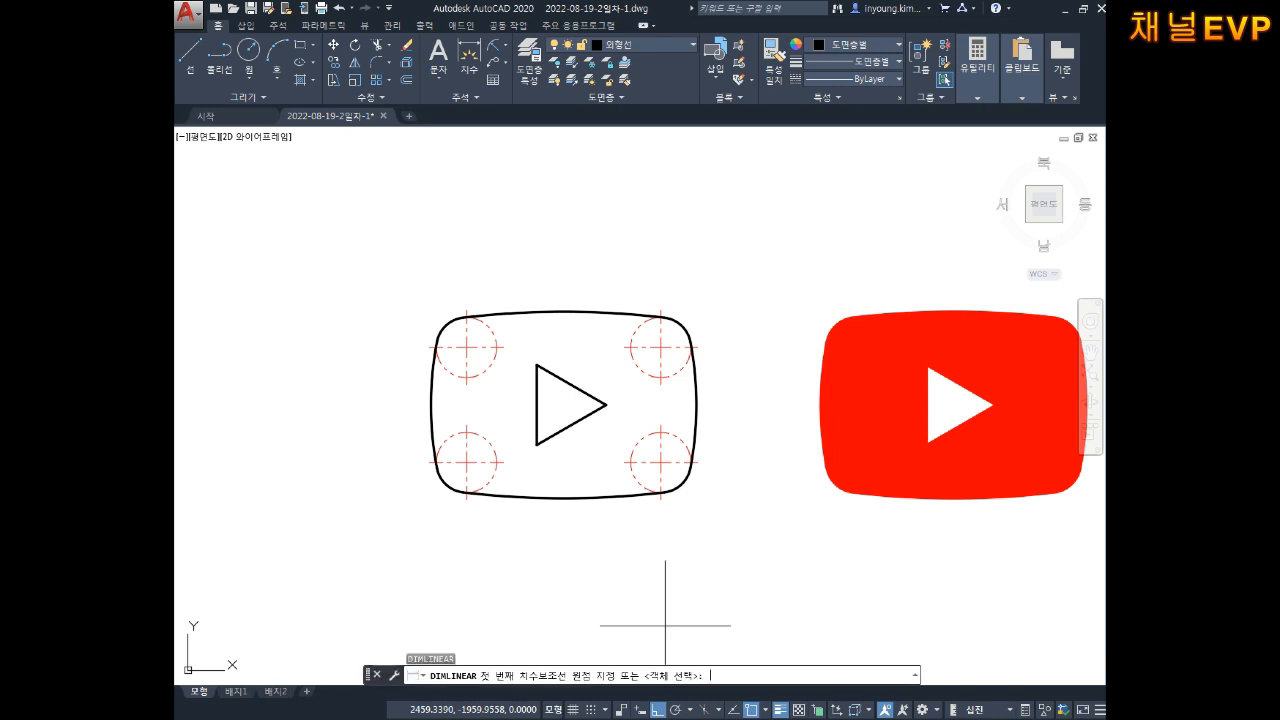
Step: Add the 31.3 linear dimension, move it to layer 치수선, and make 치수선 current
click(466, 309)
click(537, 365)
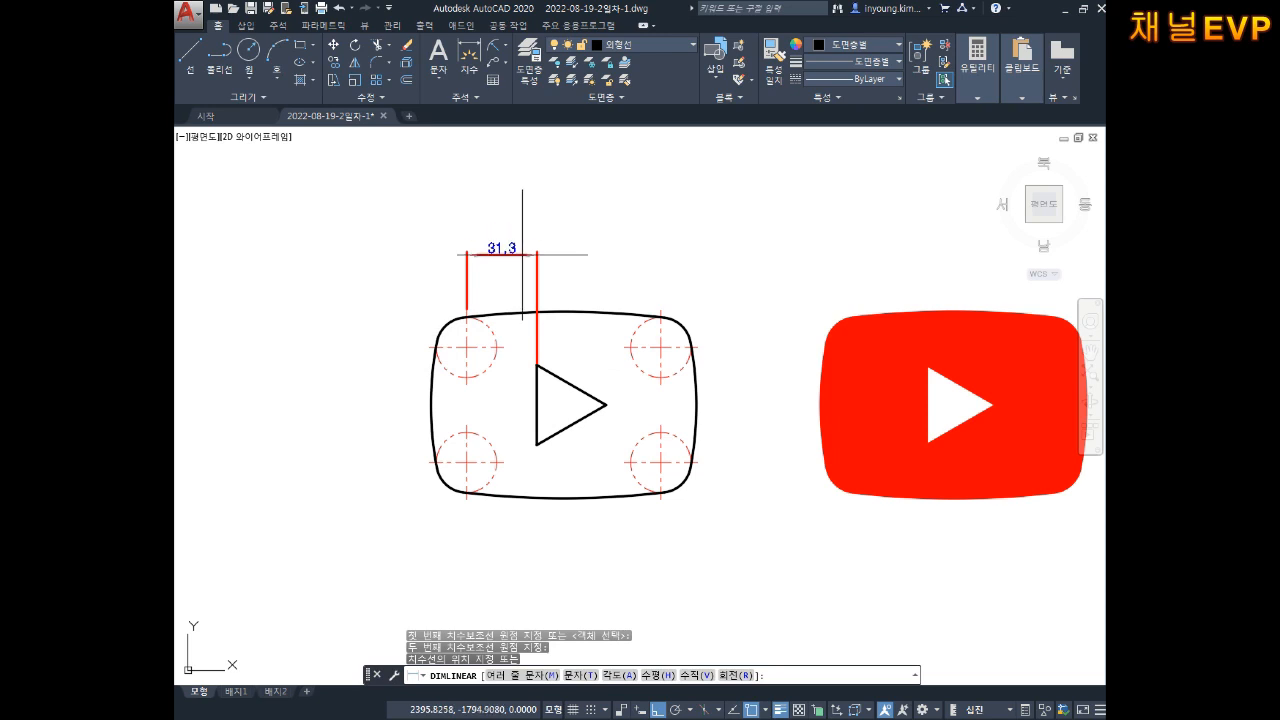
click(522, 255)
key(Escape)
key(Escape)
click(556, 216)
click(464, 249)
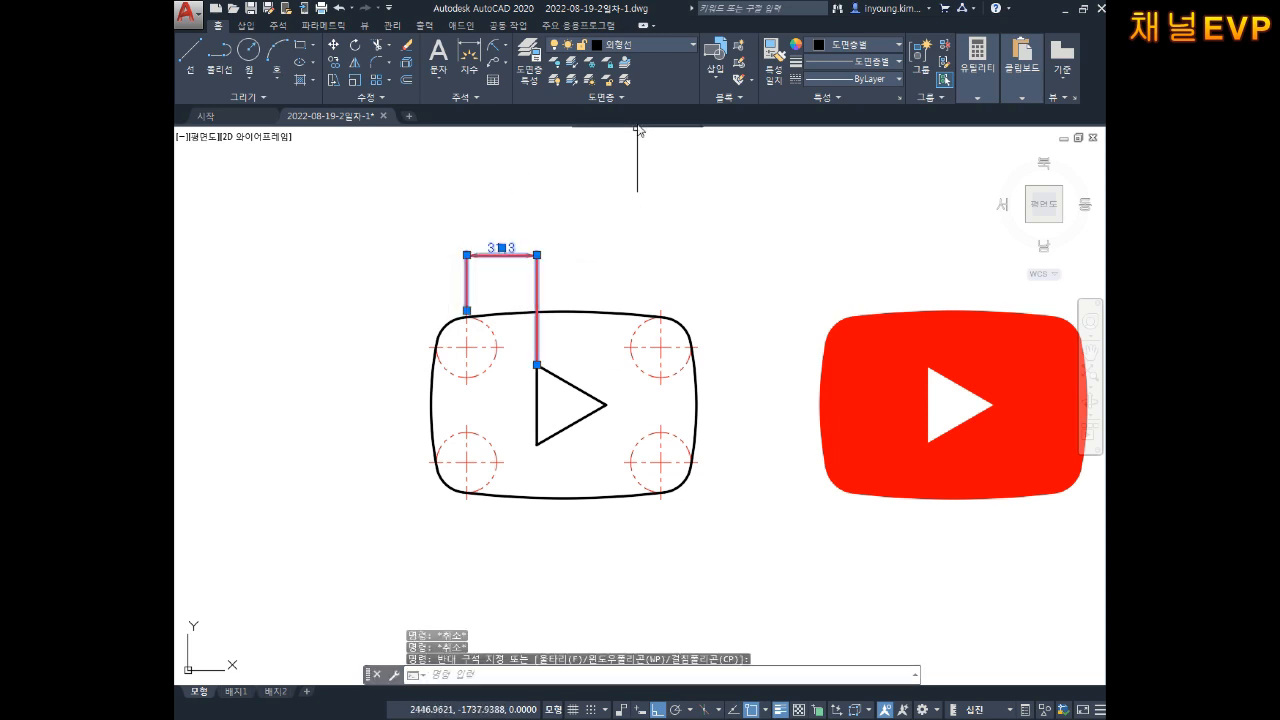
click(645, 48)
click(634, 190)
key(Escape)
key(Escape)
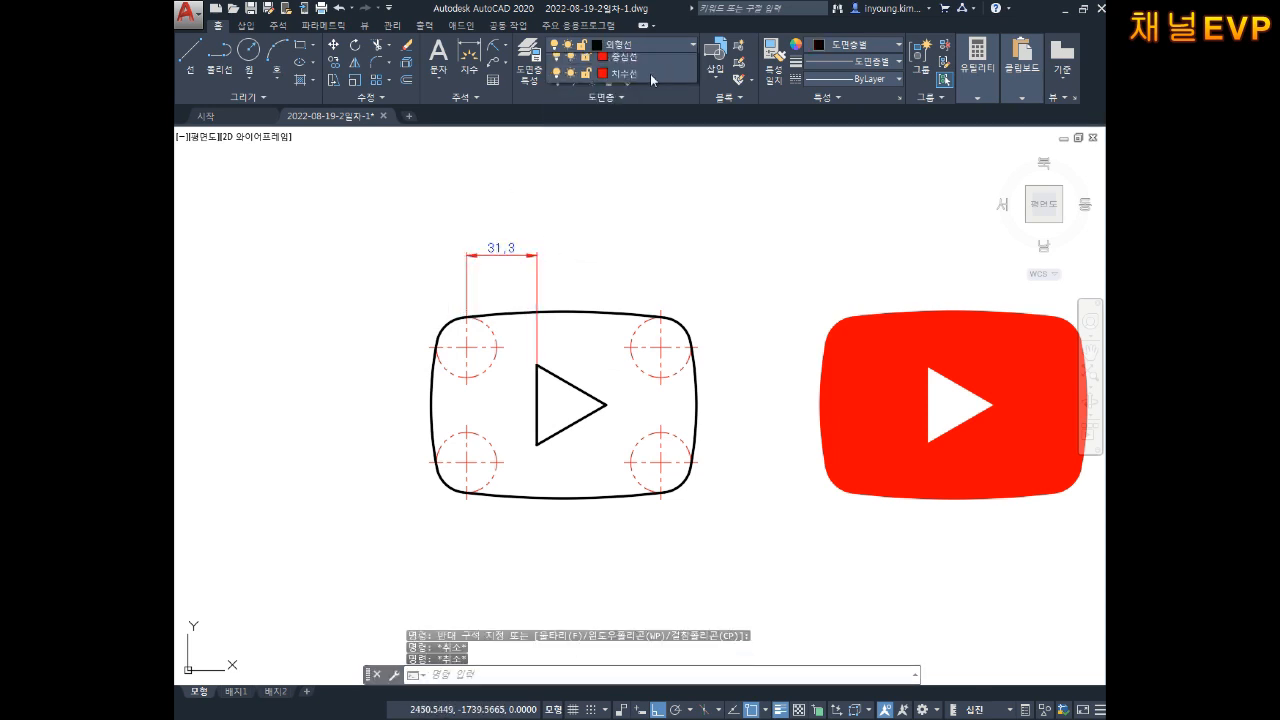
click(625, 187)
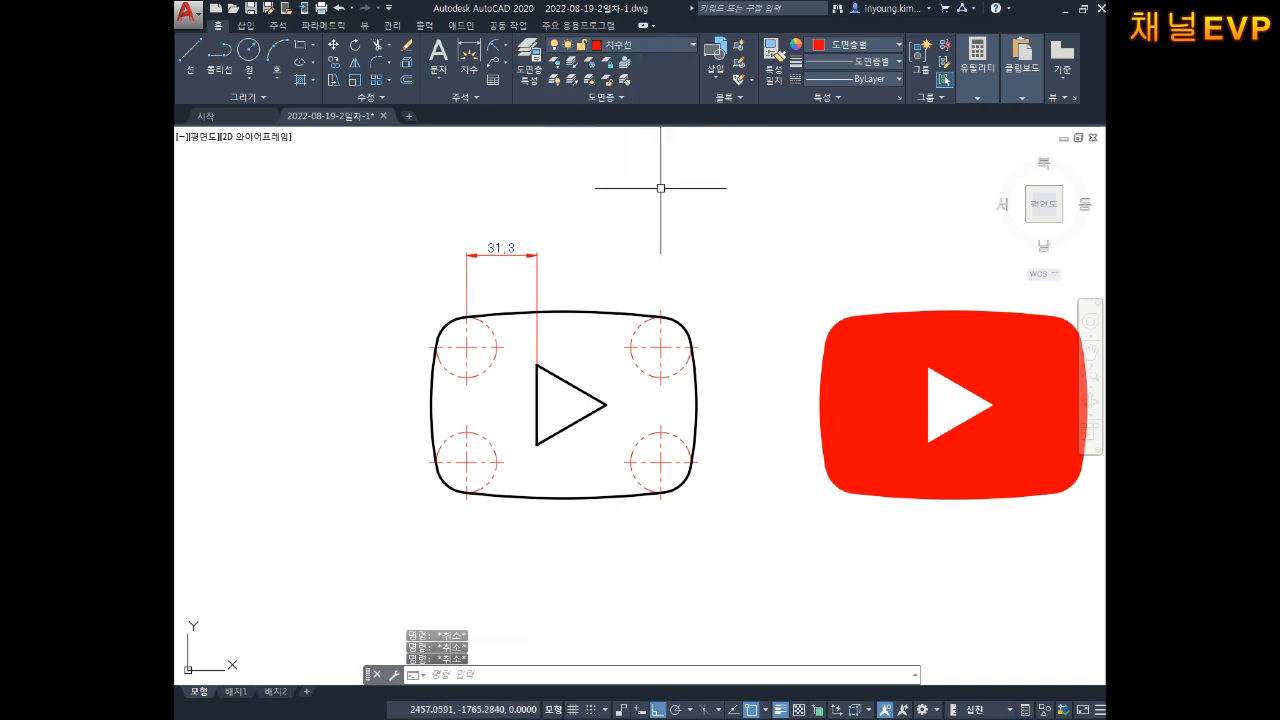
Step: Add the 86.5 horizontal and 51.2 vertical dimensions between the circles' centre lines
text(DIM)
text(LI)
key(Return)
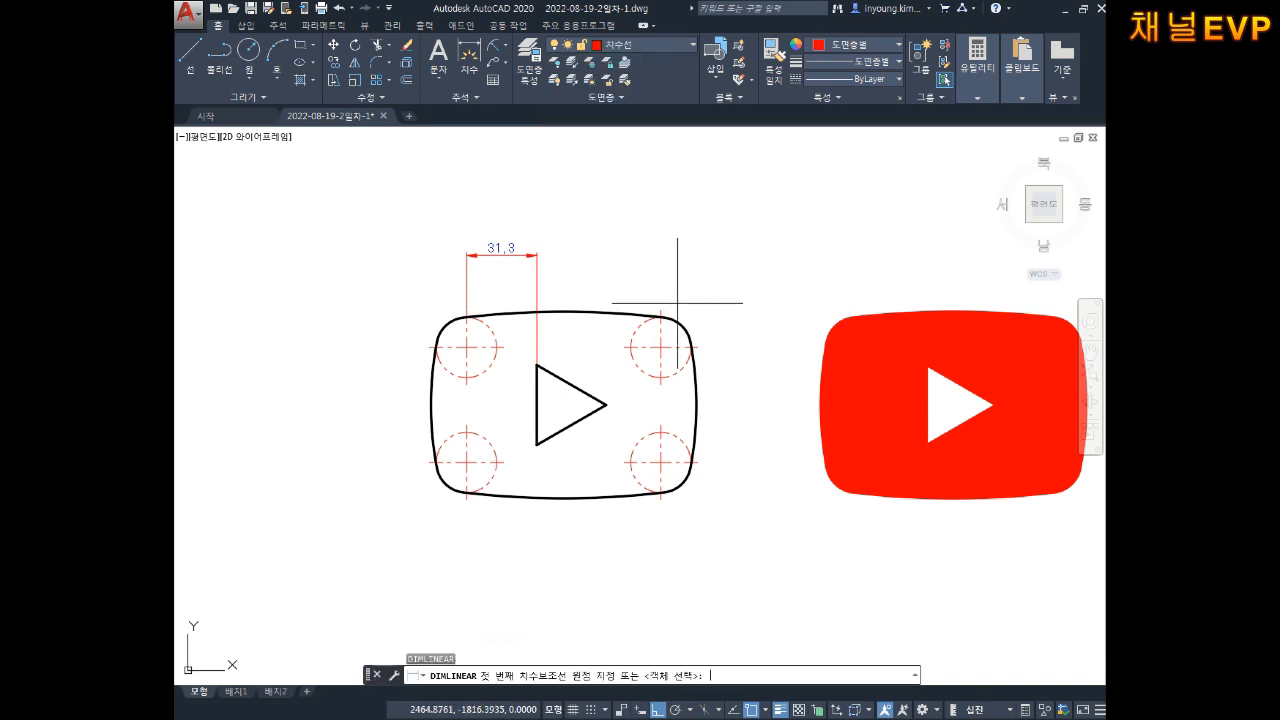
click(466, 309)
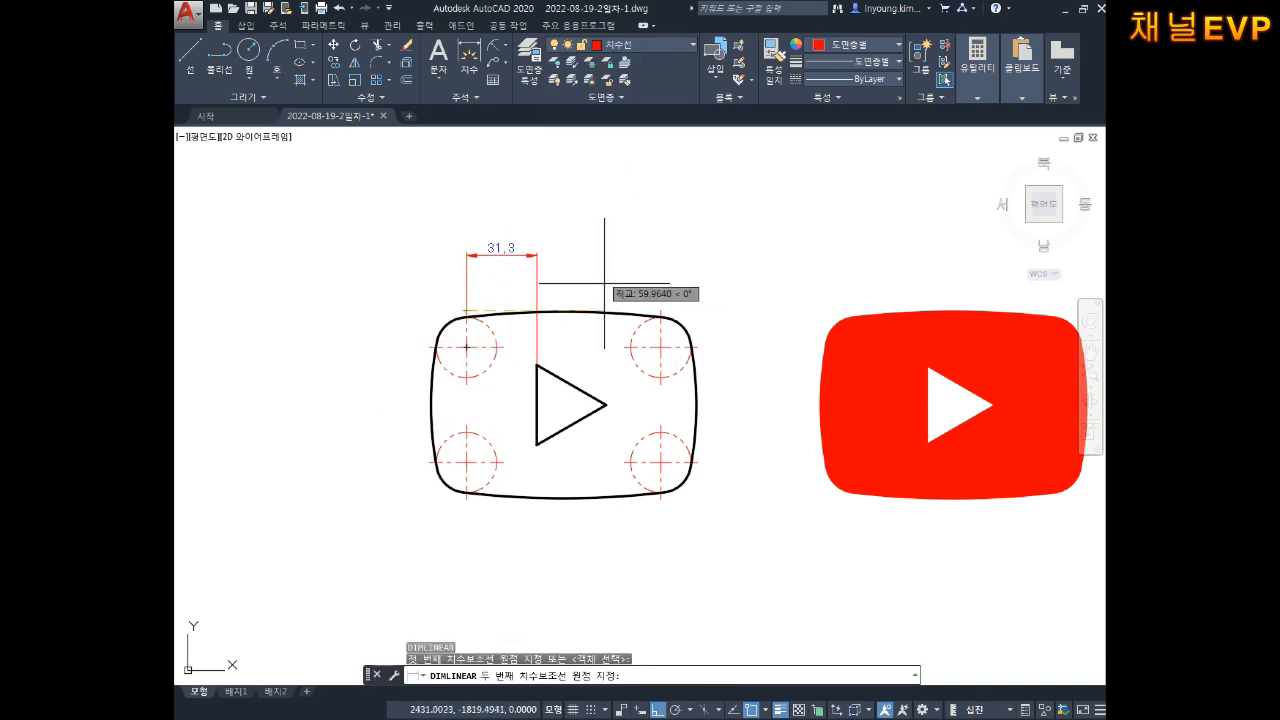
click(660, 309)
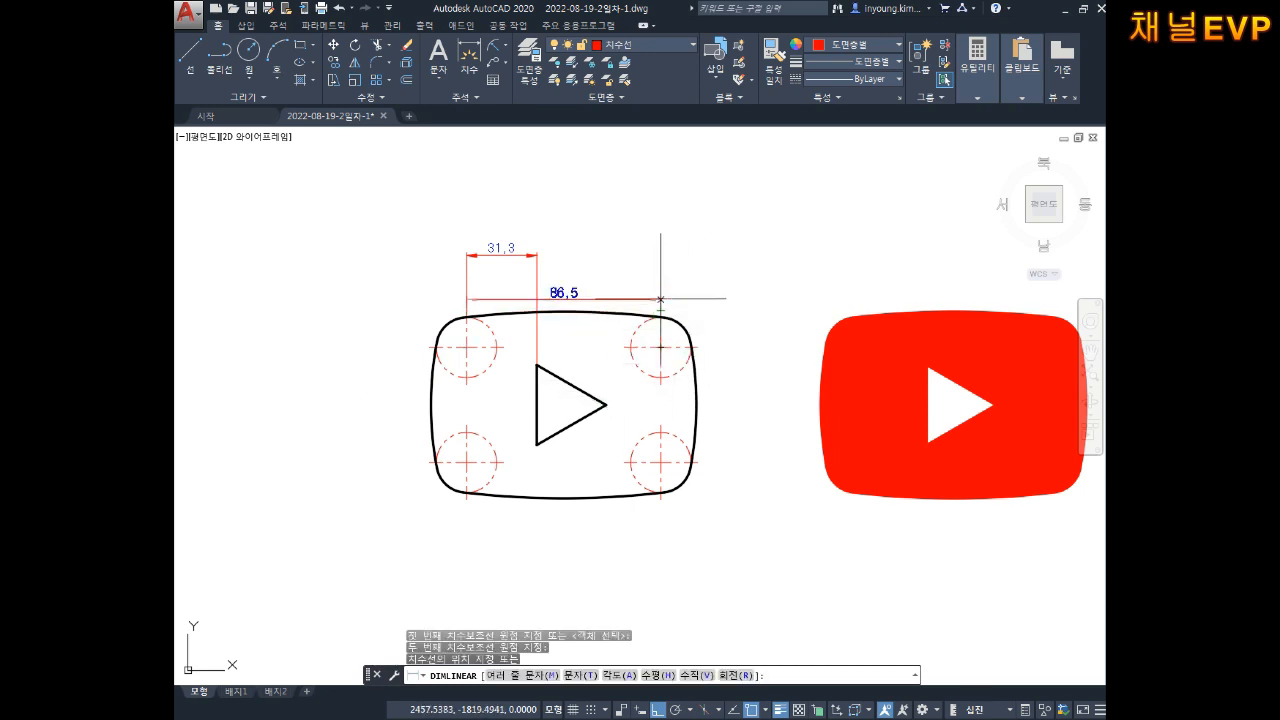
click(609, 238)
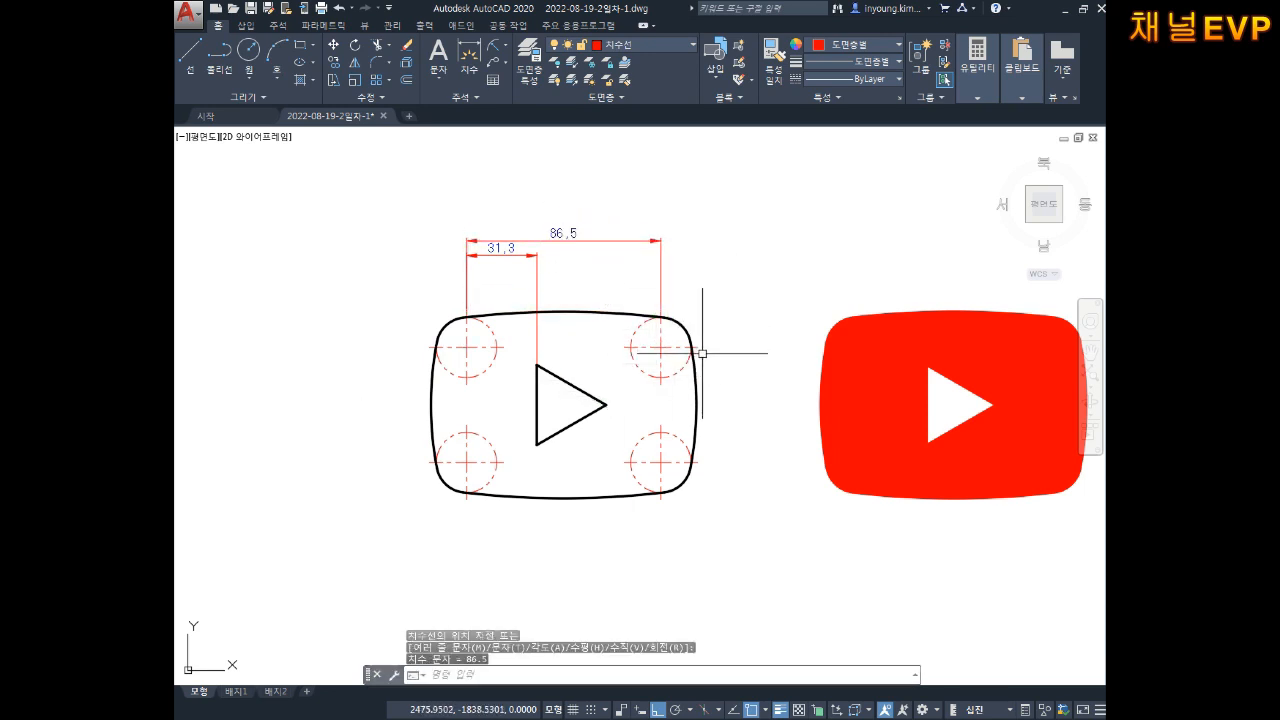
key(space)
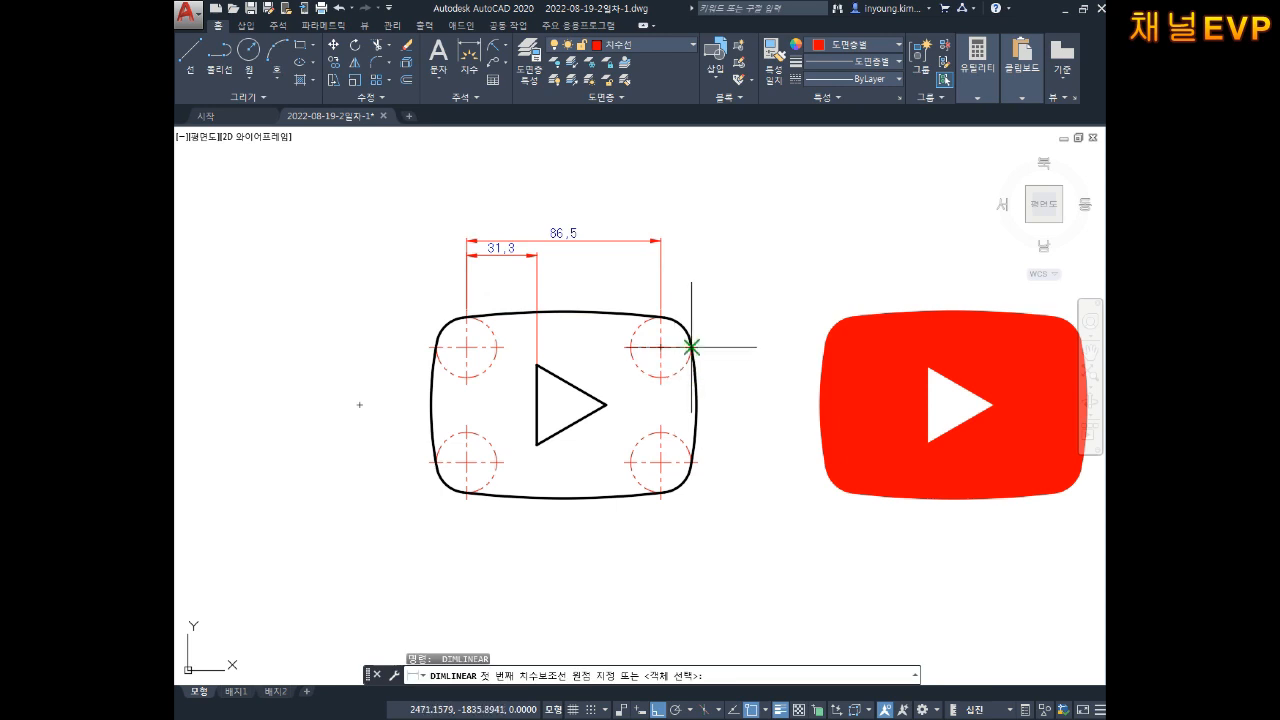
click(698, 347)
click(693, 462)
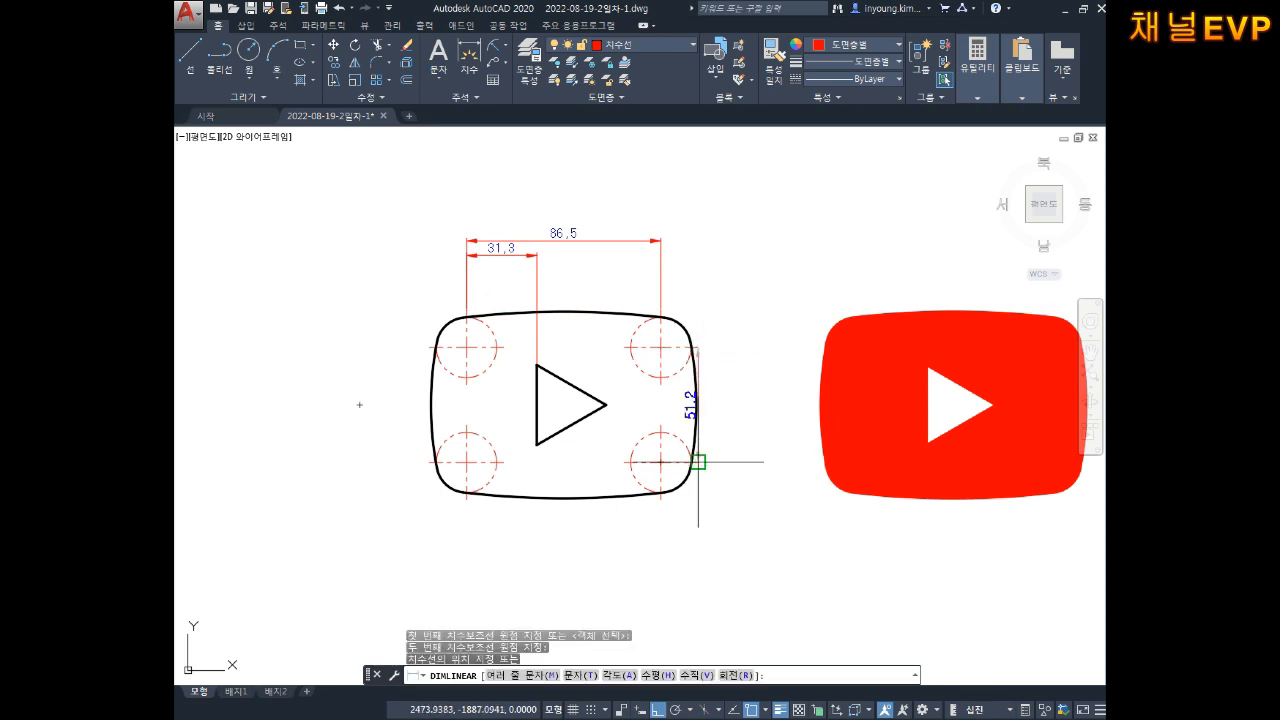
click(748, 412)
key(Escape)
key(Escape)
key(Escape)
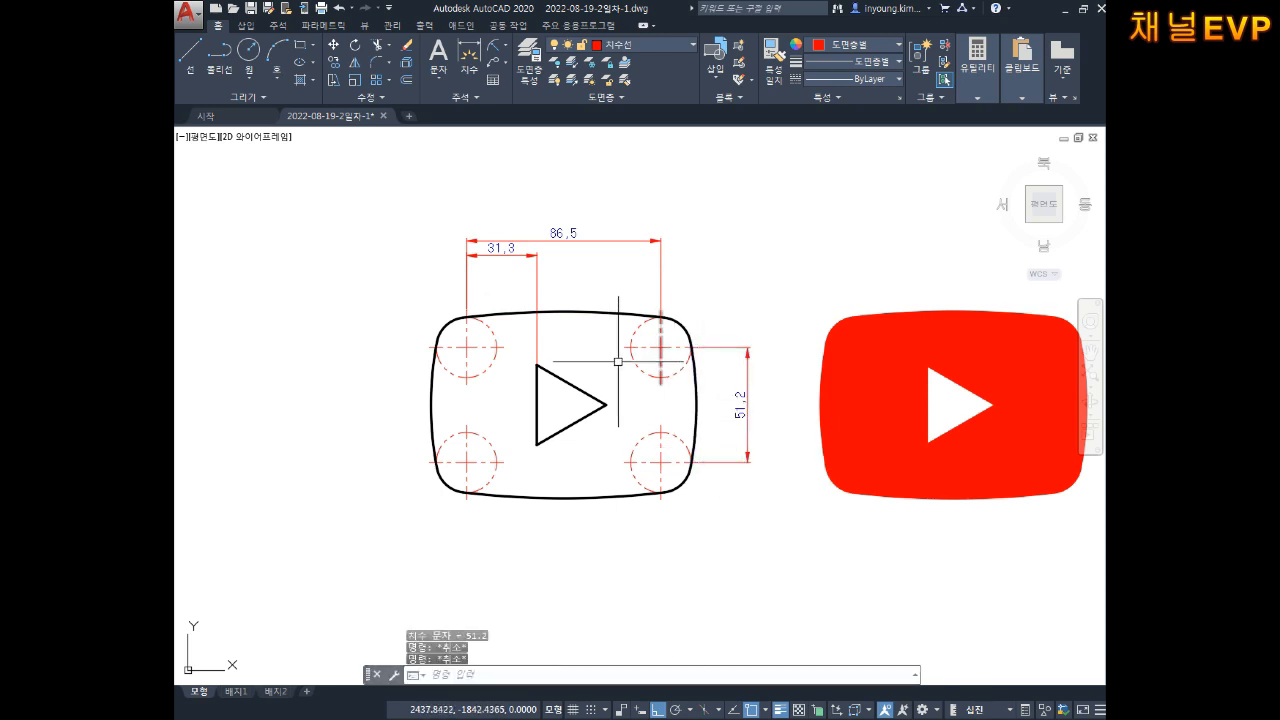
click(511, 50)
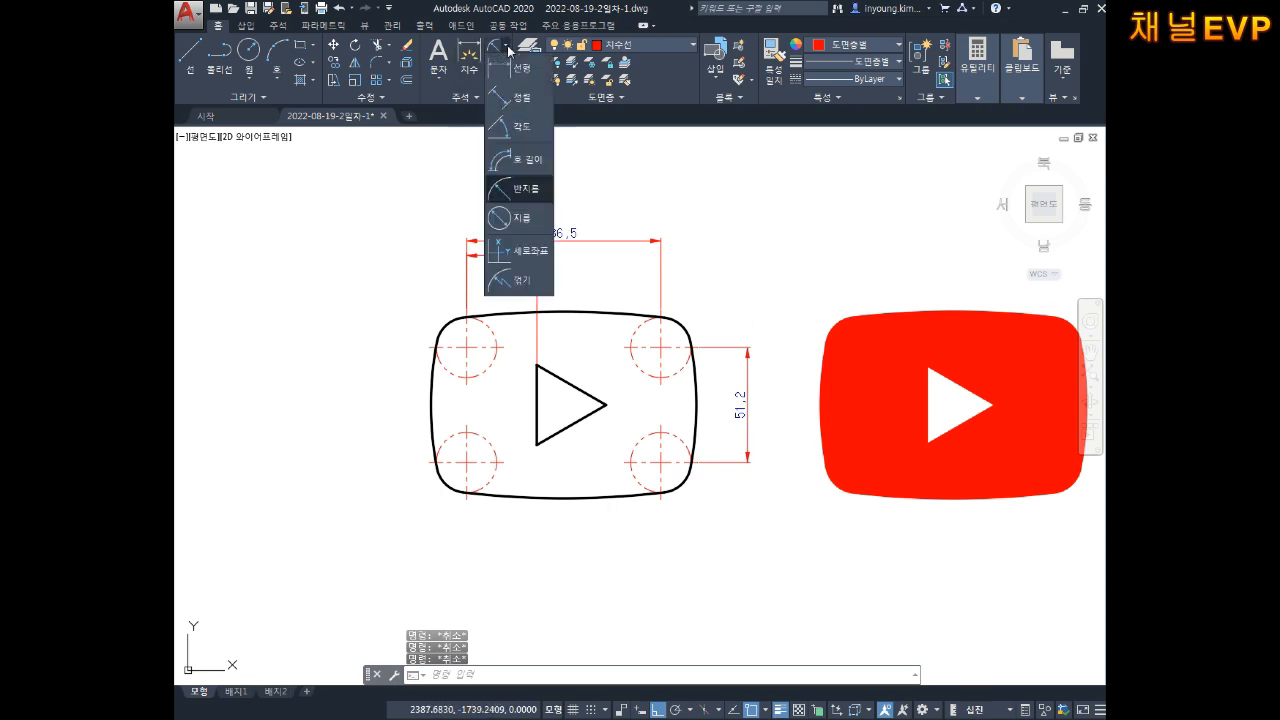
Step: Add aligned 35.6 dimensions from the triangle's top to bottom vertex and bottom to right vertex
click(508, 96)
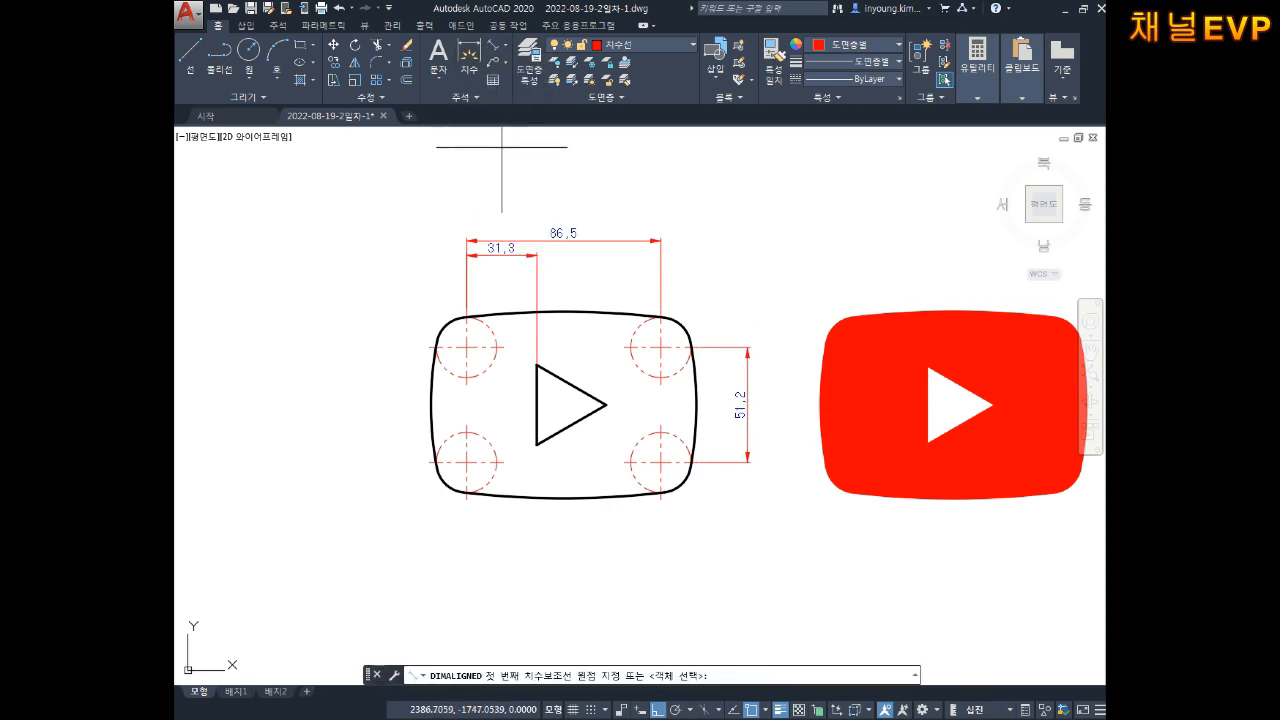
key(Escape)
key(Escape)
key(Escape)
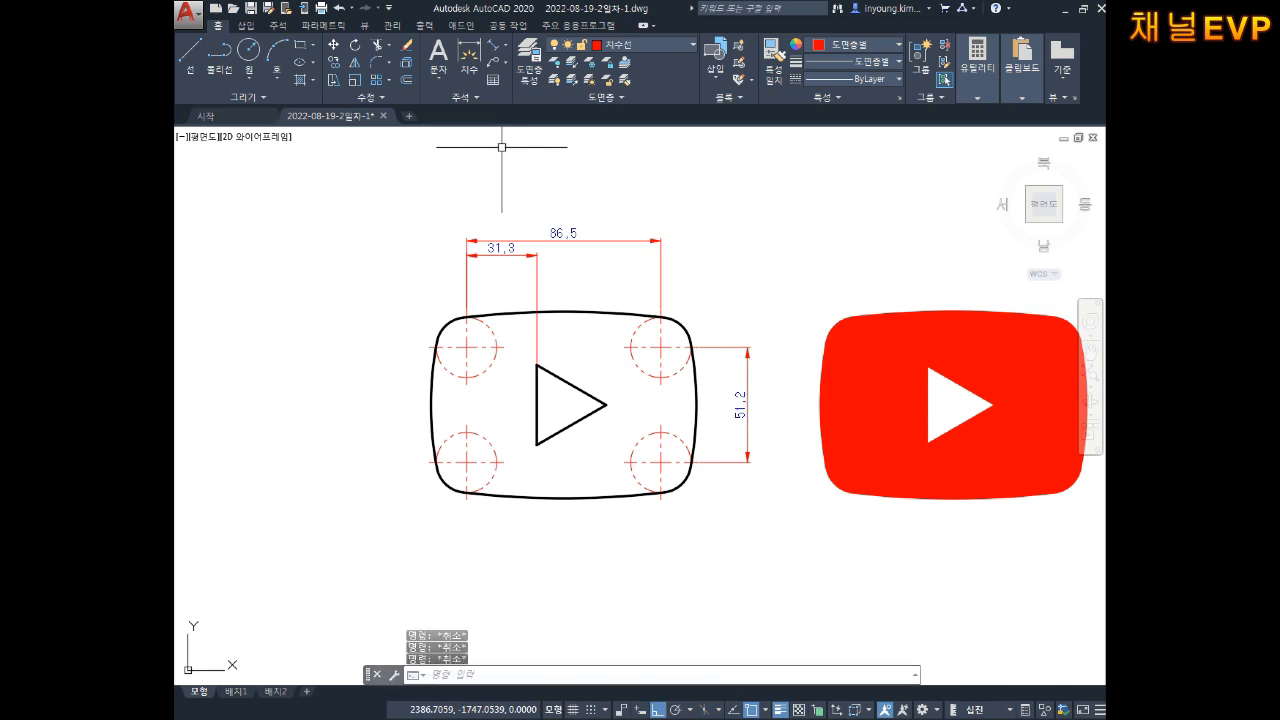
key(Up)
key(Return)
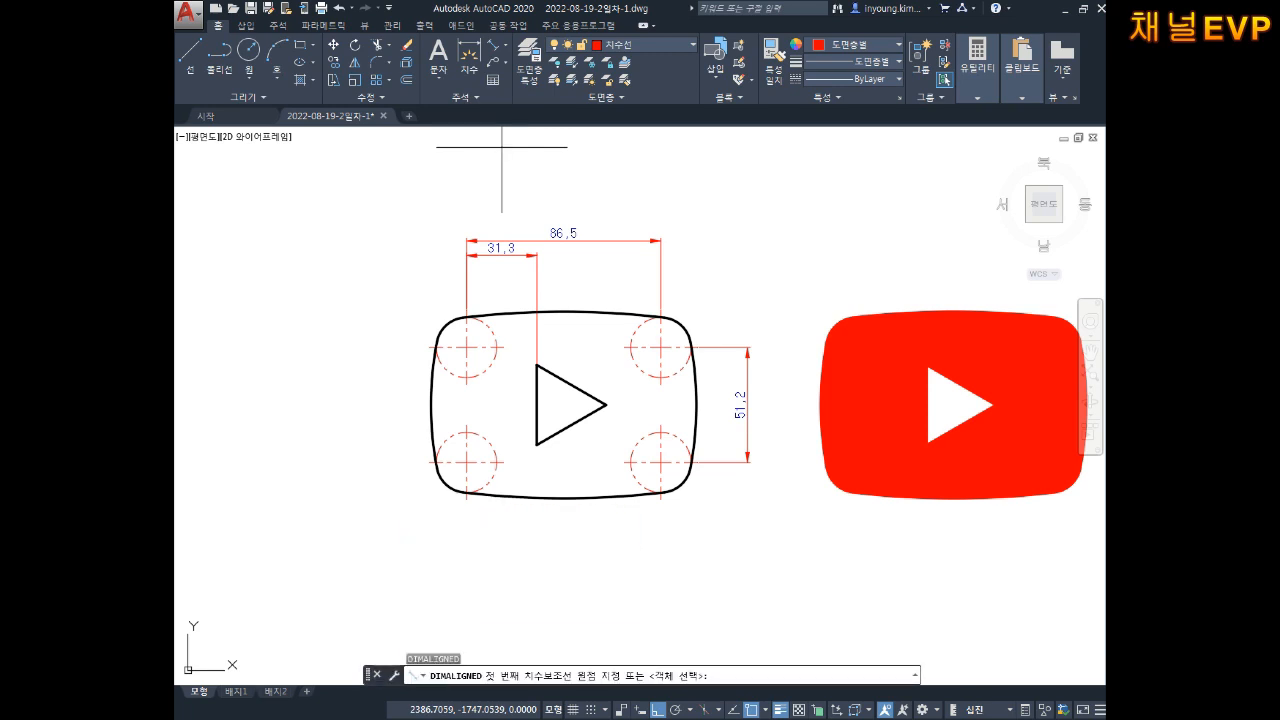
click(537, 365)
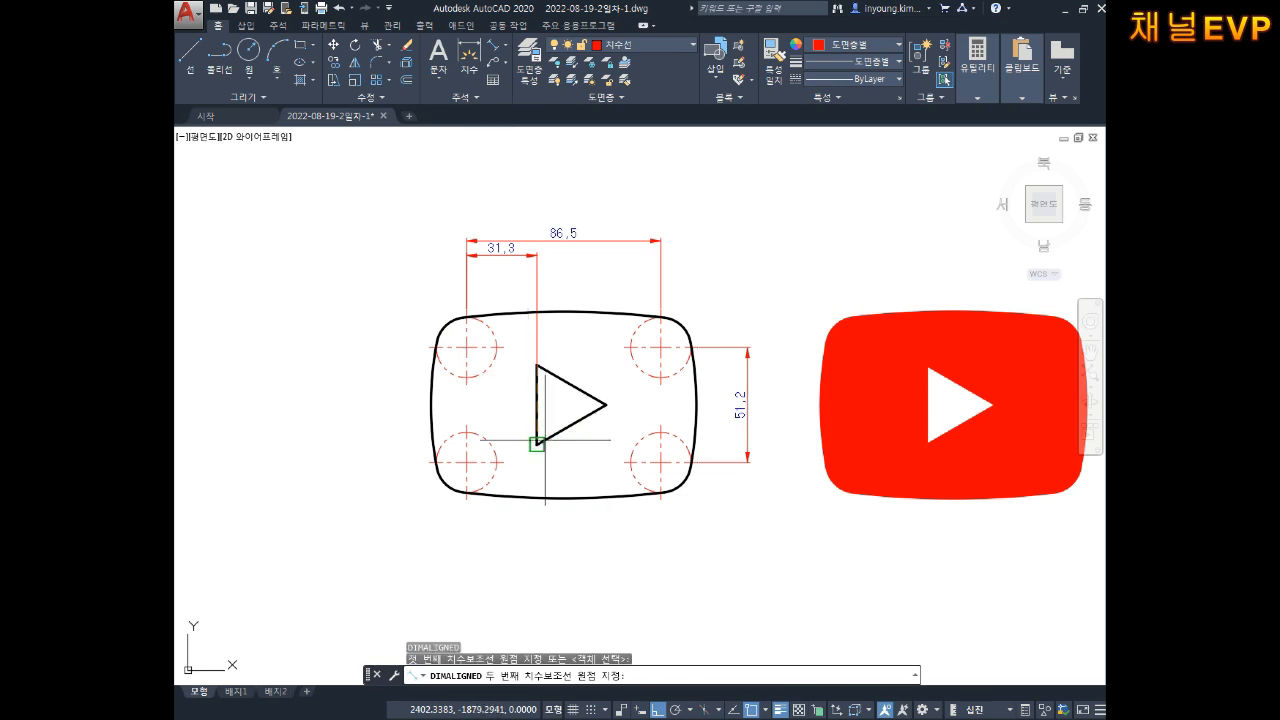
click(537, 443)
click(513, 420)
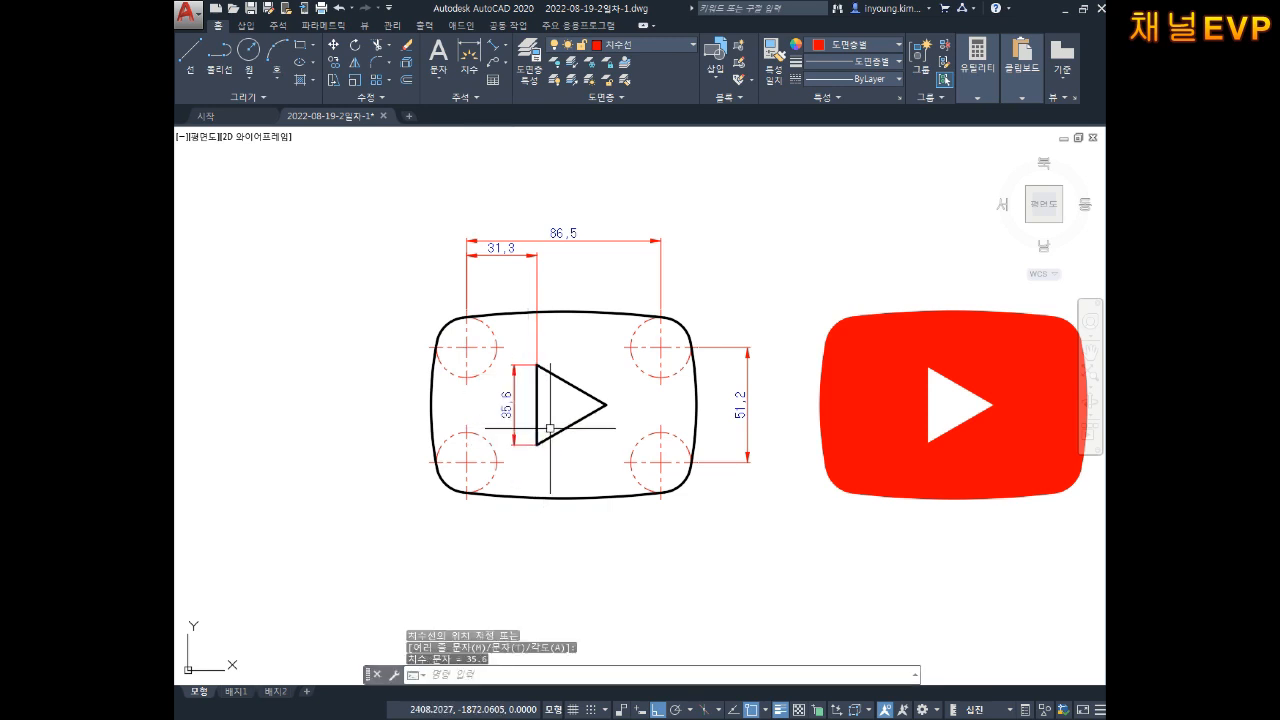
key(Return)
click(537, 443)
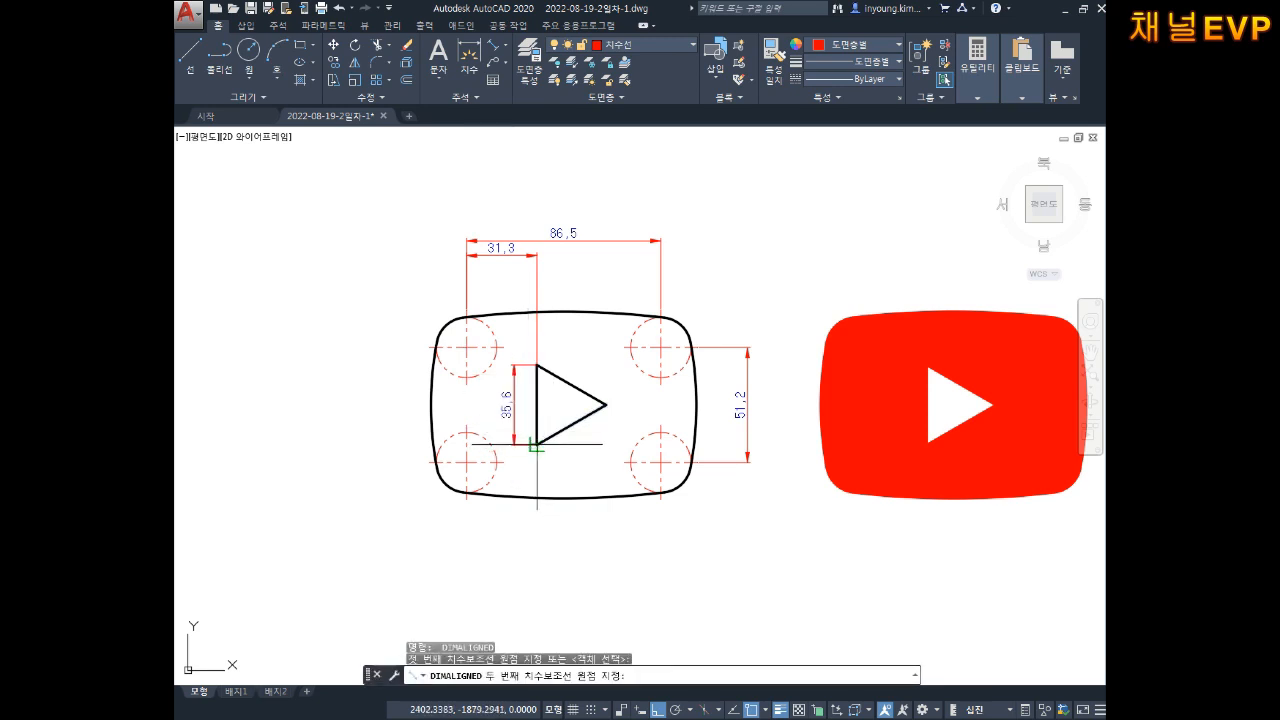
click(606, 404)
click(600, 440)
key(Escape)
key(Escape)
key(Escape)
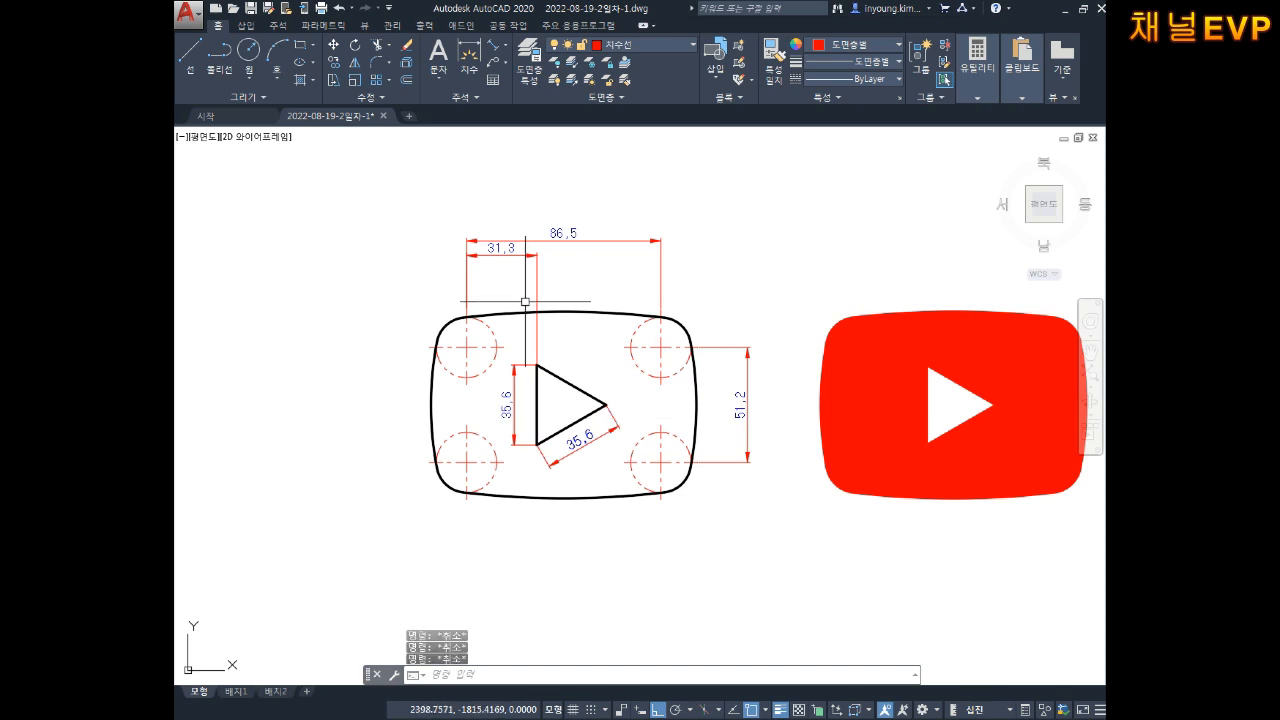
text(DR)
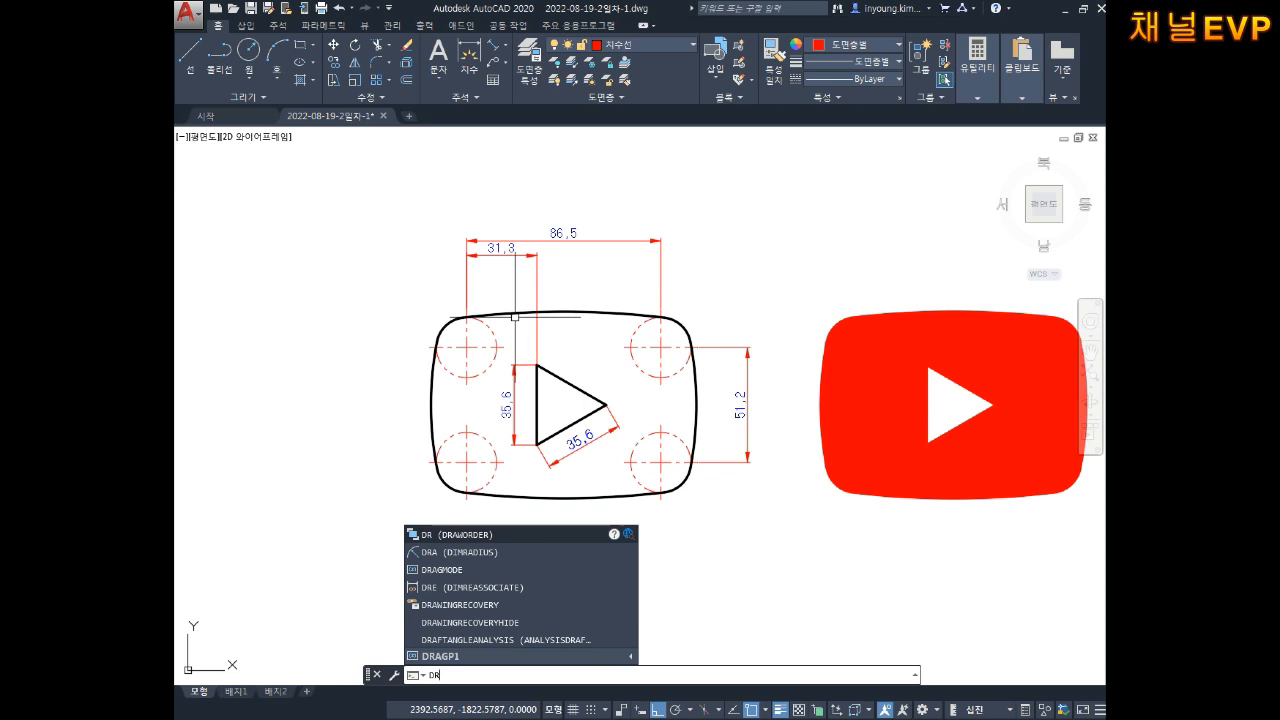
text(A)
Step: Add radius dimensions R380 on the bottom arc and R150 on the left arc
key(Return)
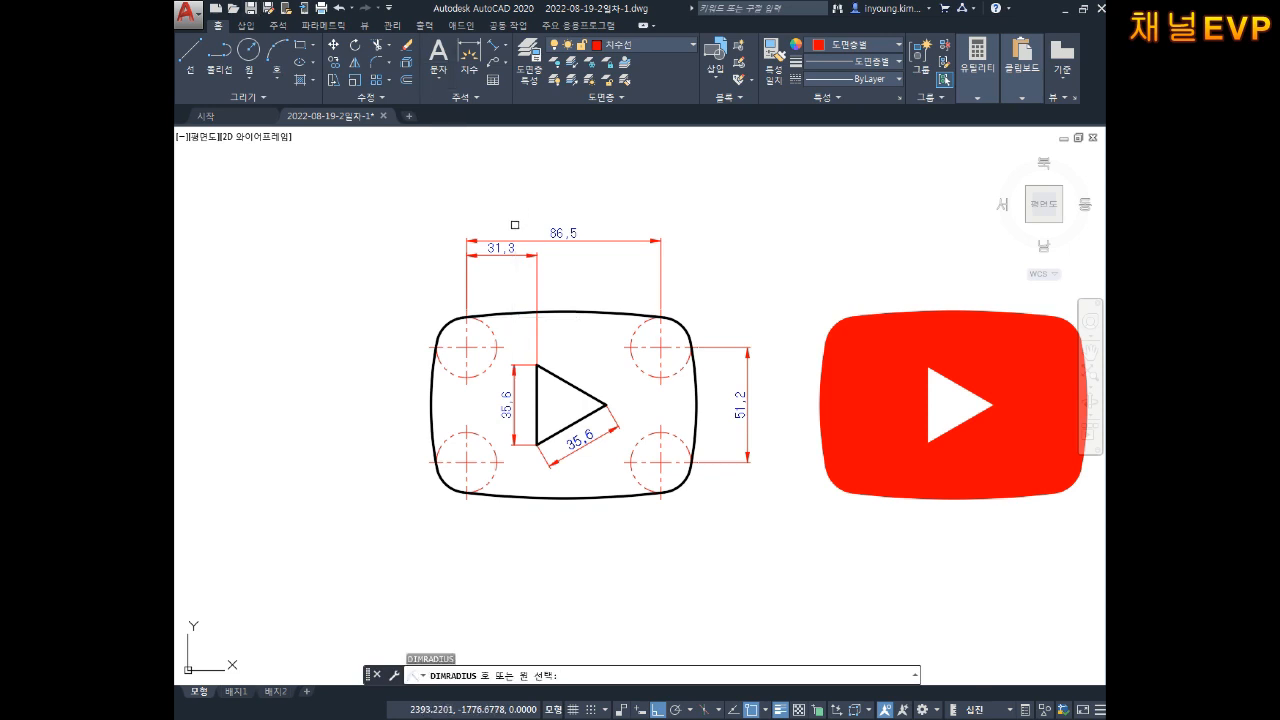
click(549, 491)
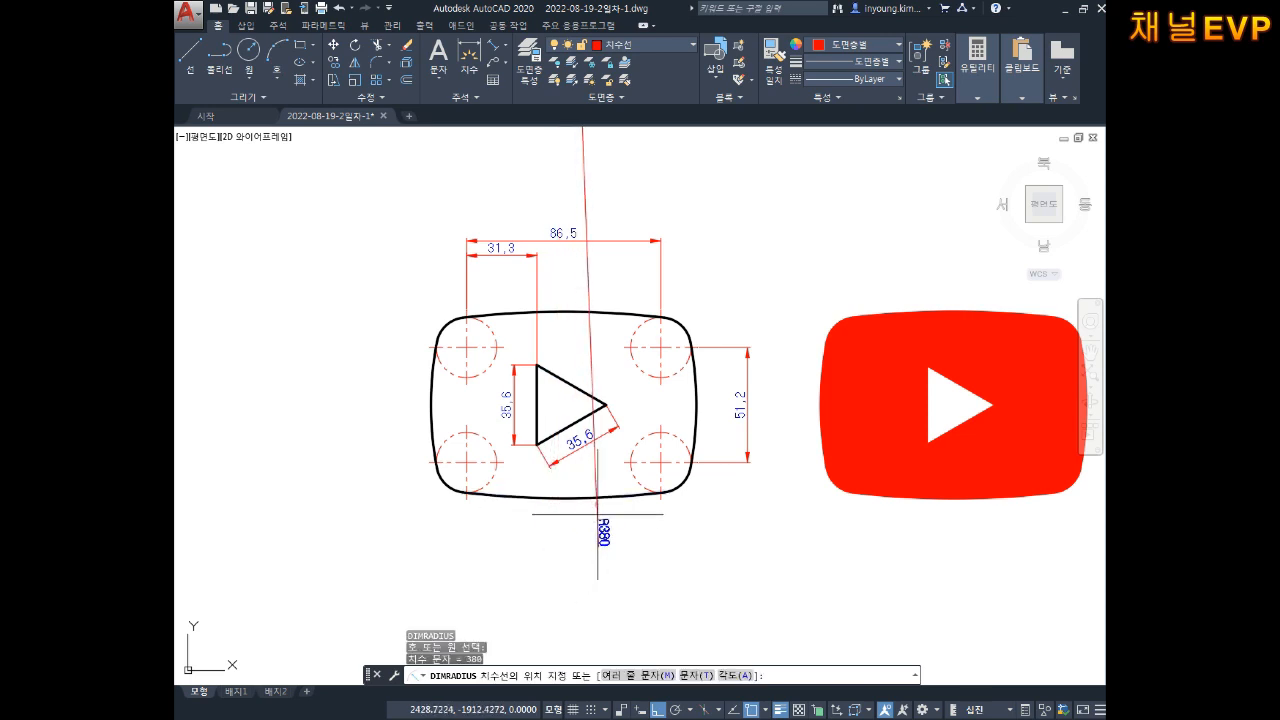
click(598, 470)
key(Return)
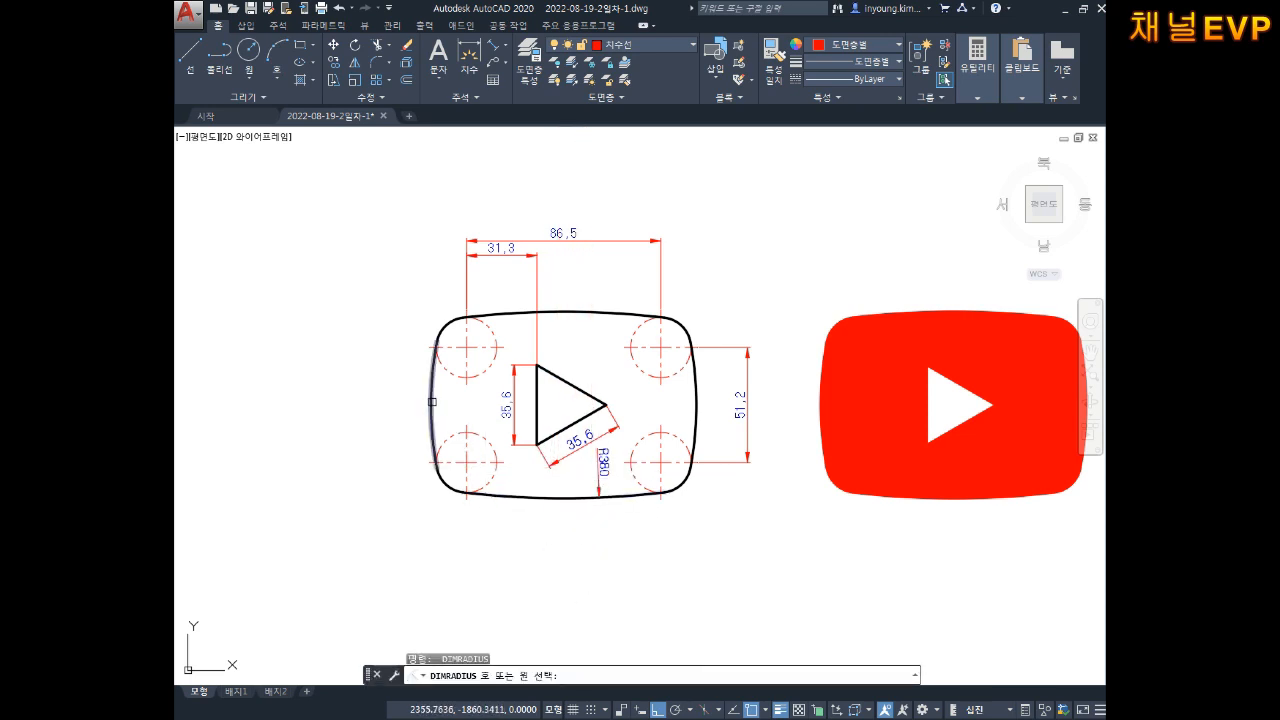
click(432, 401)
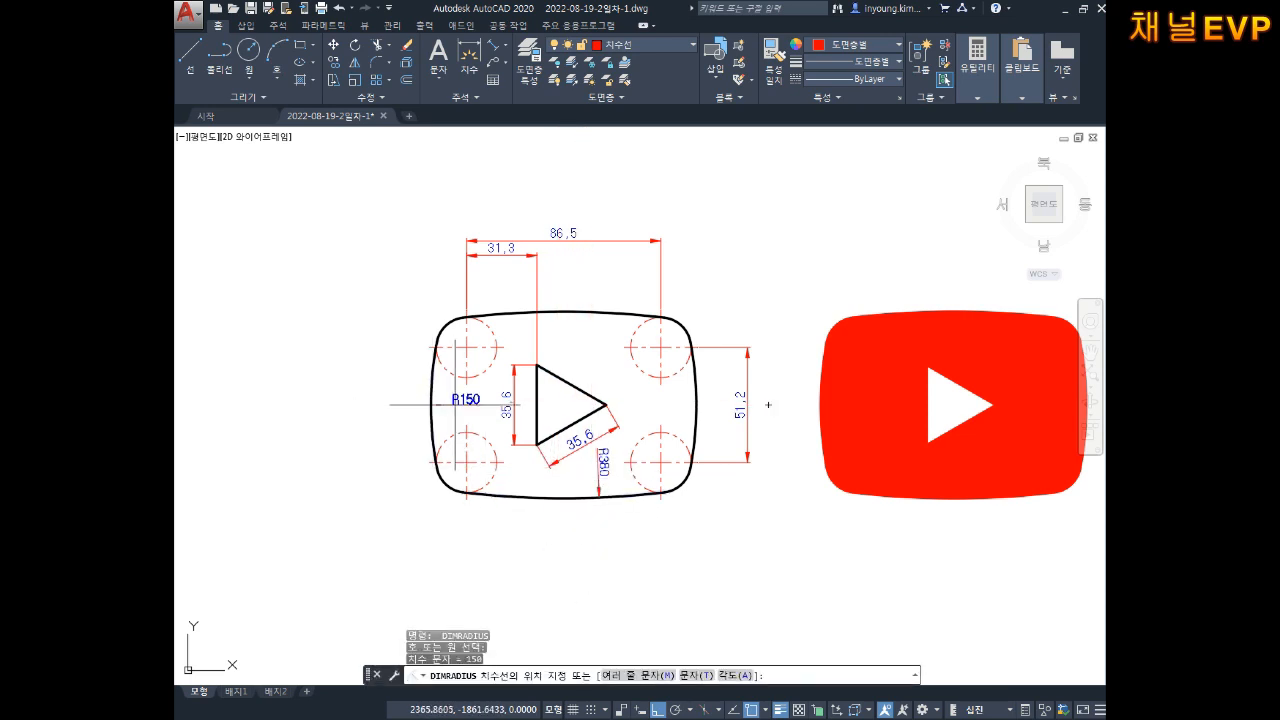
click(393, 403)
key(Escape)
key(Escape)
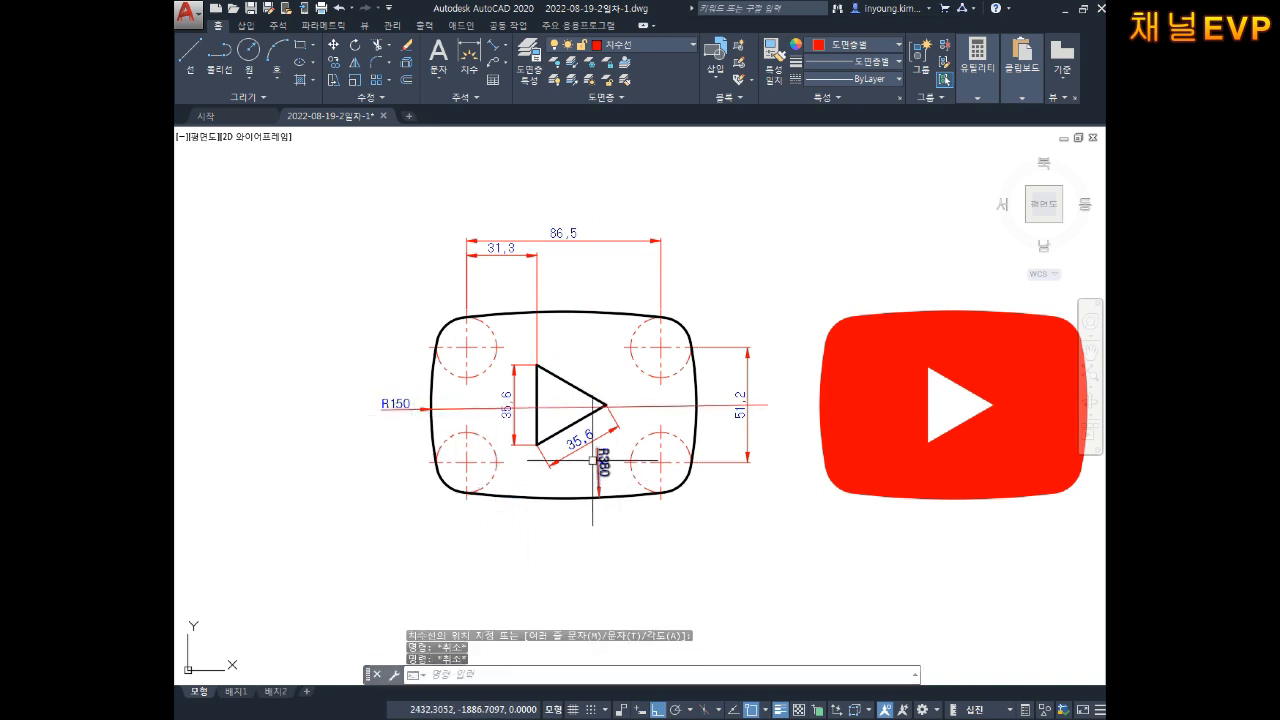
key(Escape)
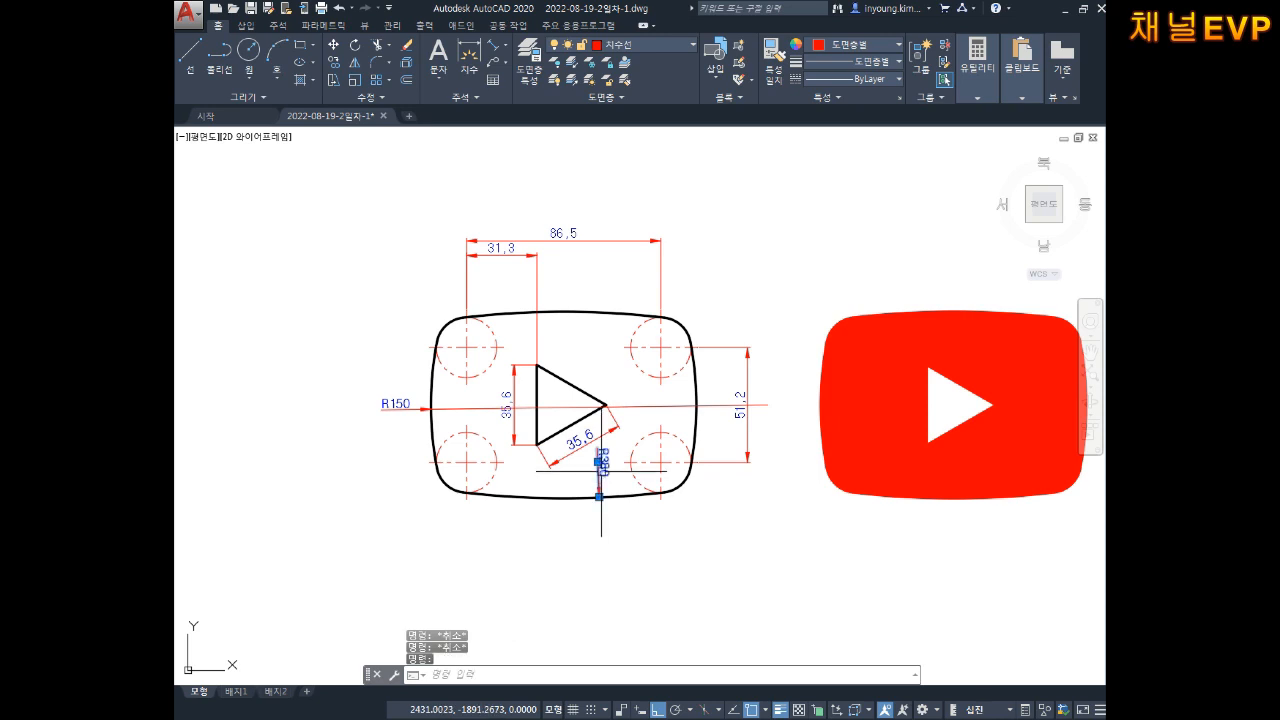
Step: Delete the misplaced R380 and redo it below the outline with DRA
key(Delete)
key(Escape)
key(Escape)
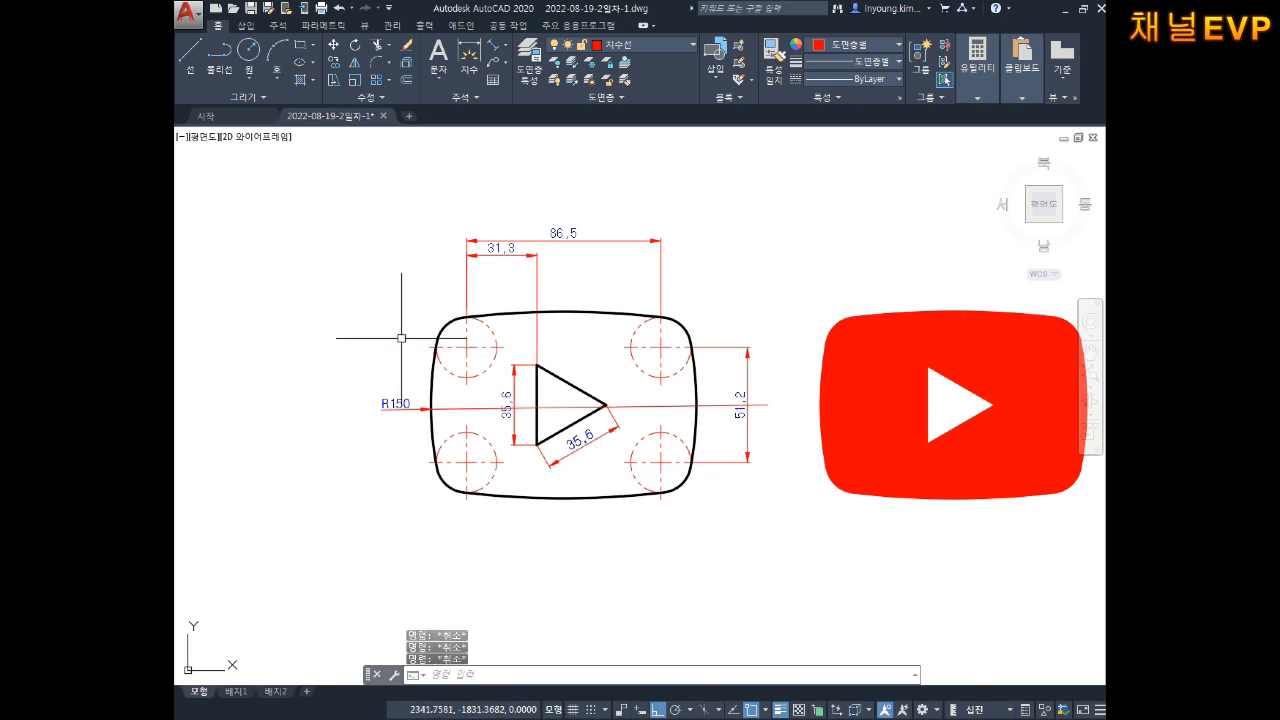
key(Delete)
key(Escape)
key(Escape)
key(Escape)
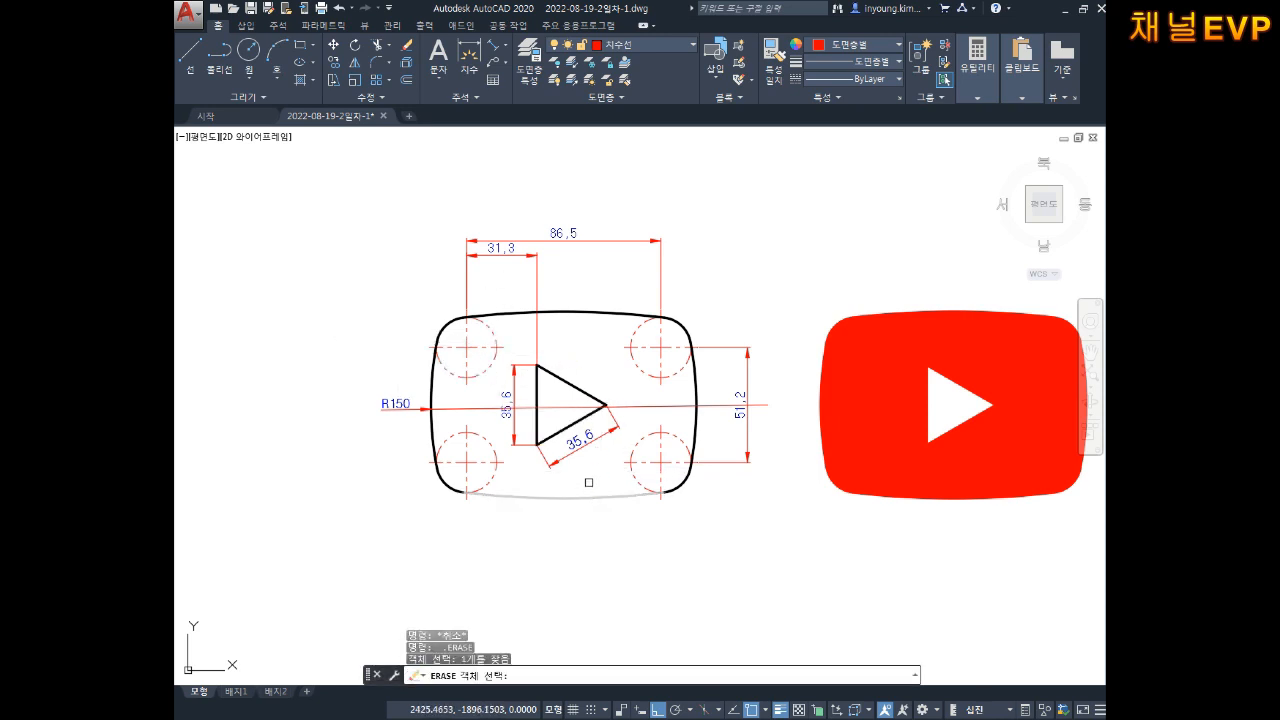
text(ㅁRS)
key(Return)
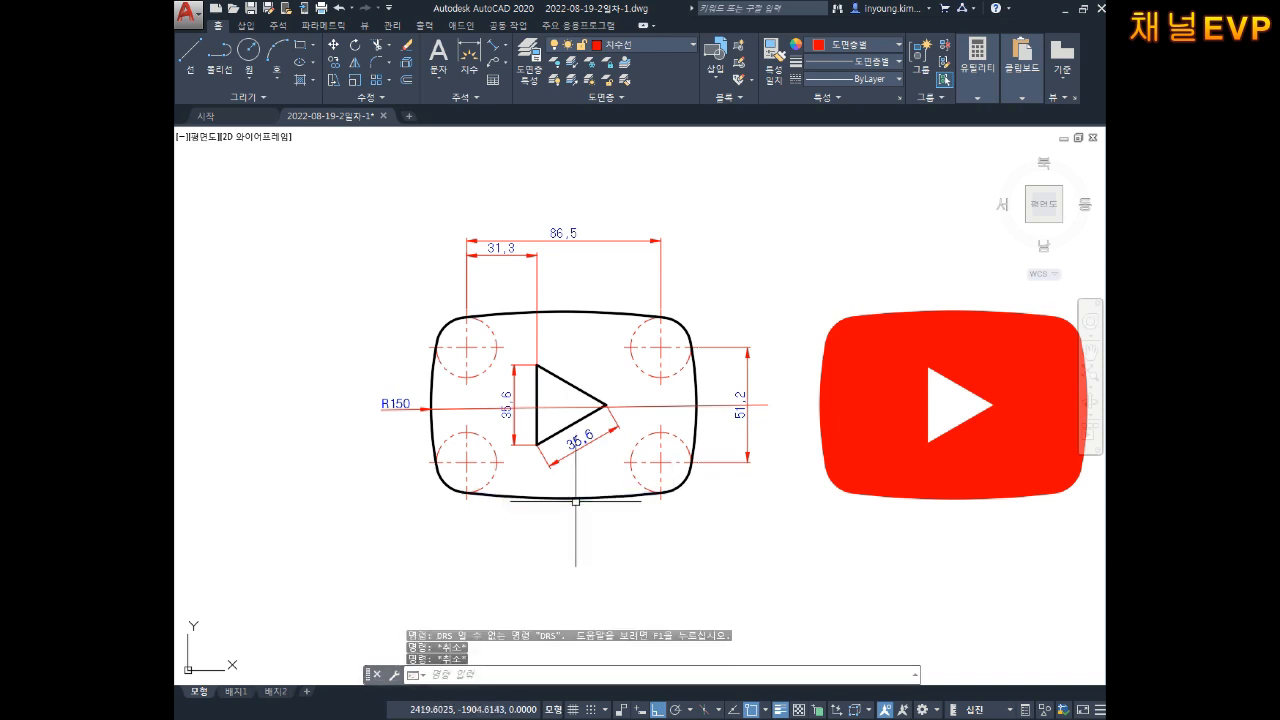
text(DRA)
key(Return)
click(577, 497)
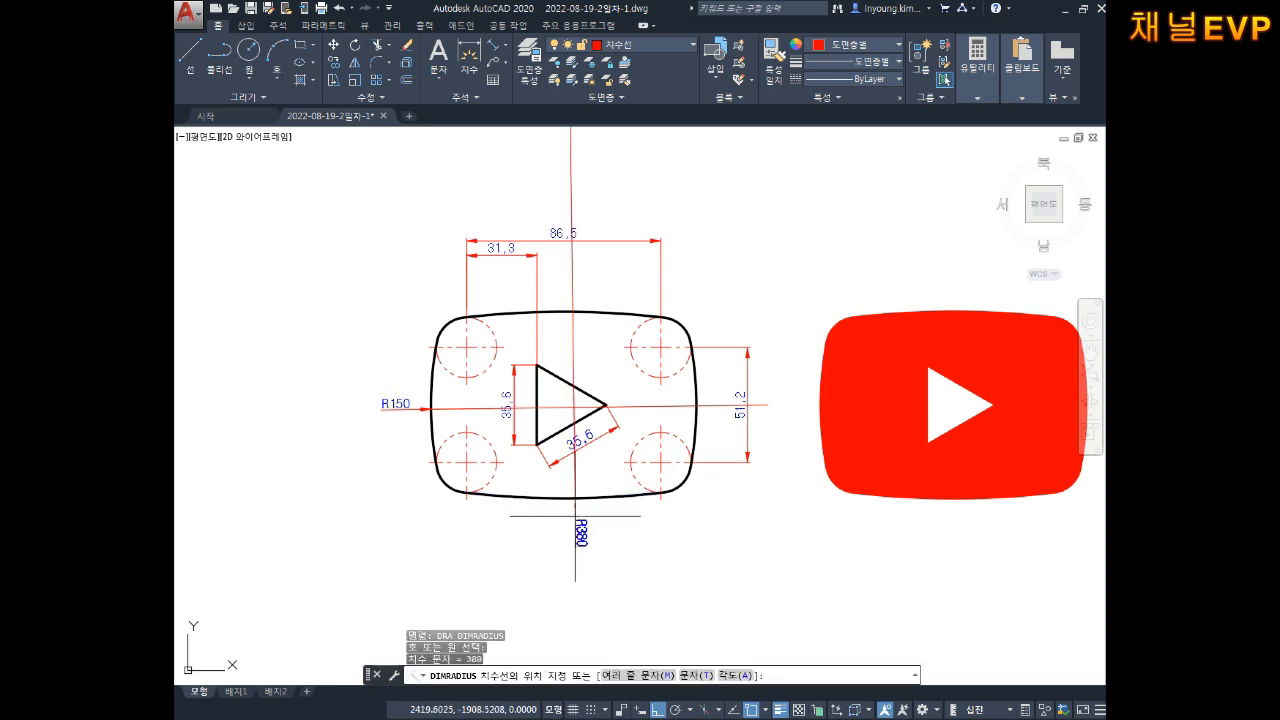
click(595, 553)
key(Escape)
key(Escape)
Step: Explode the R380 and R150 radius dimensions with X
middle_drag(675, 400, 677, 471)
key(Escape)
click(593, 240)
click(551, 246)
key(Escape)
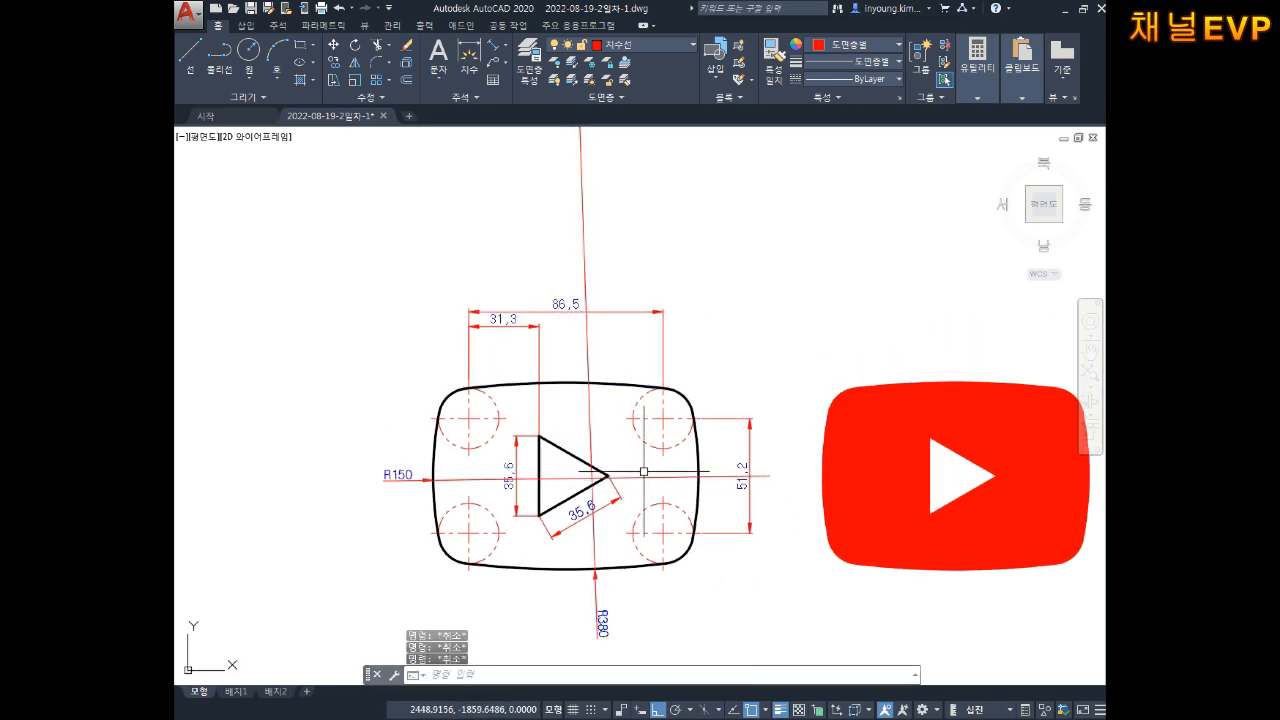
text(x)
key(Return)
click(611, 169)
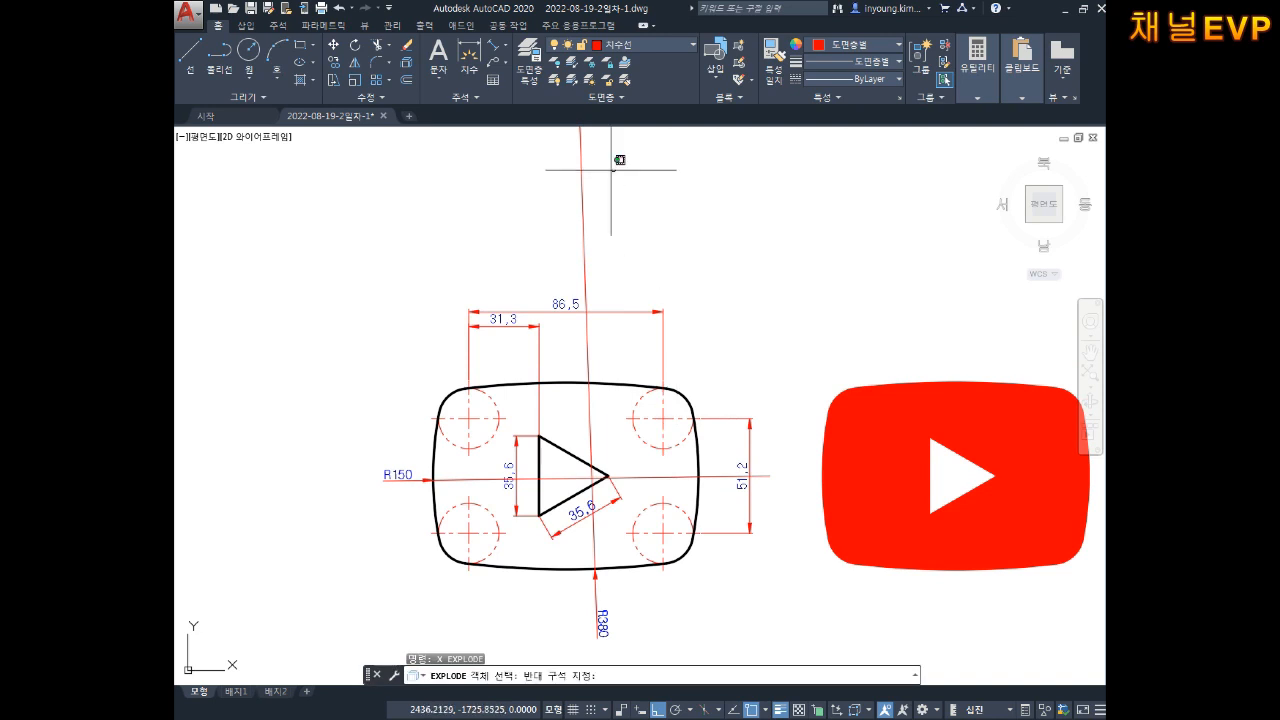
click(560, 190)
click(475, 477)
key(Escape)
Step: Erase the long leader lines left from the R380 and R150 dimensions
click(625, 222)
click(529, 232)
key(Delete)
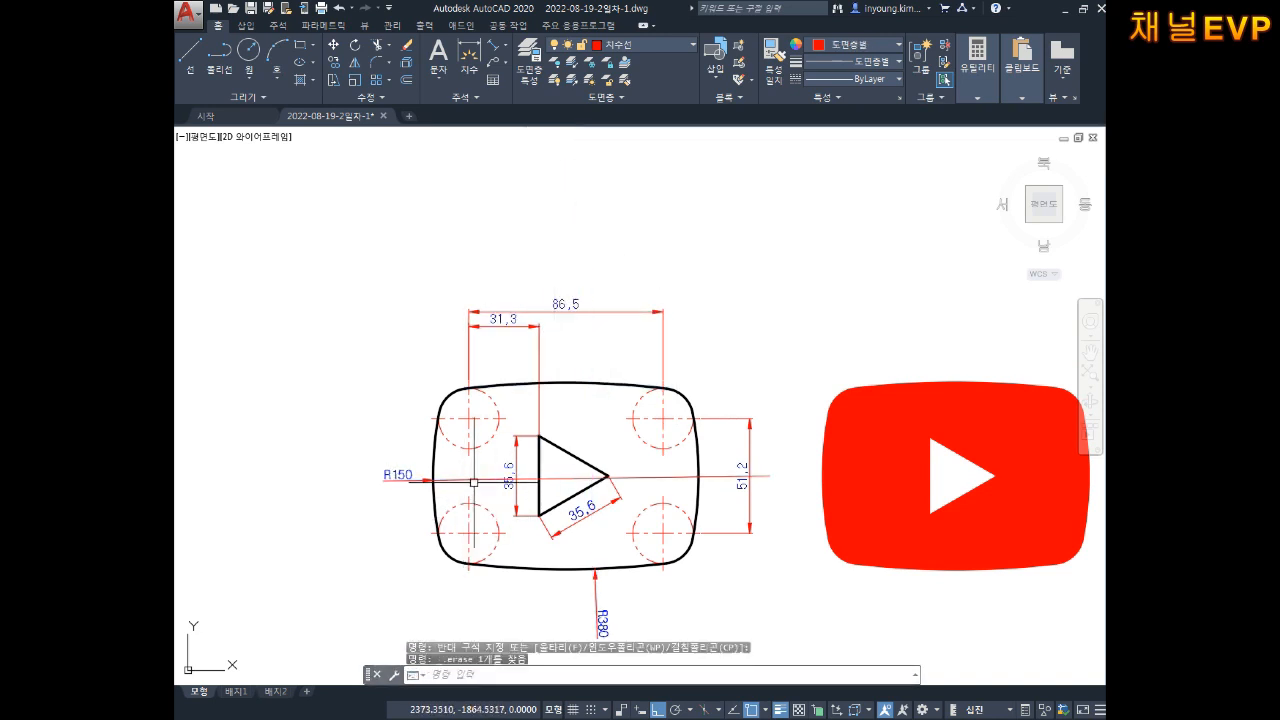
click(474, 480)
key(Delete)
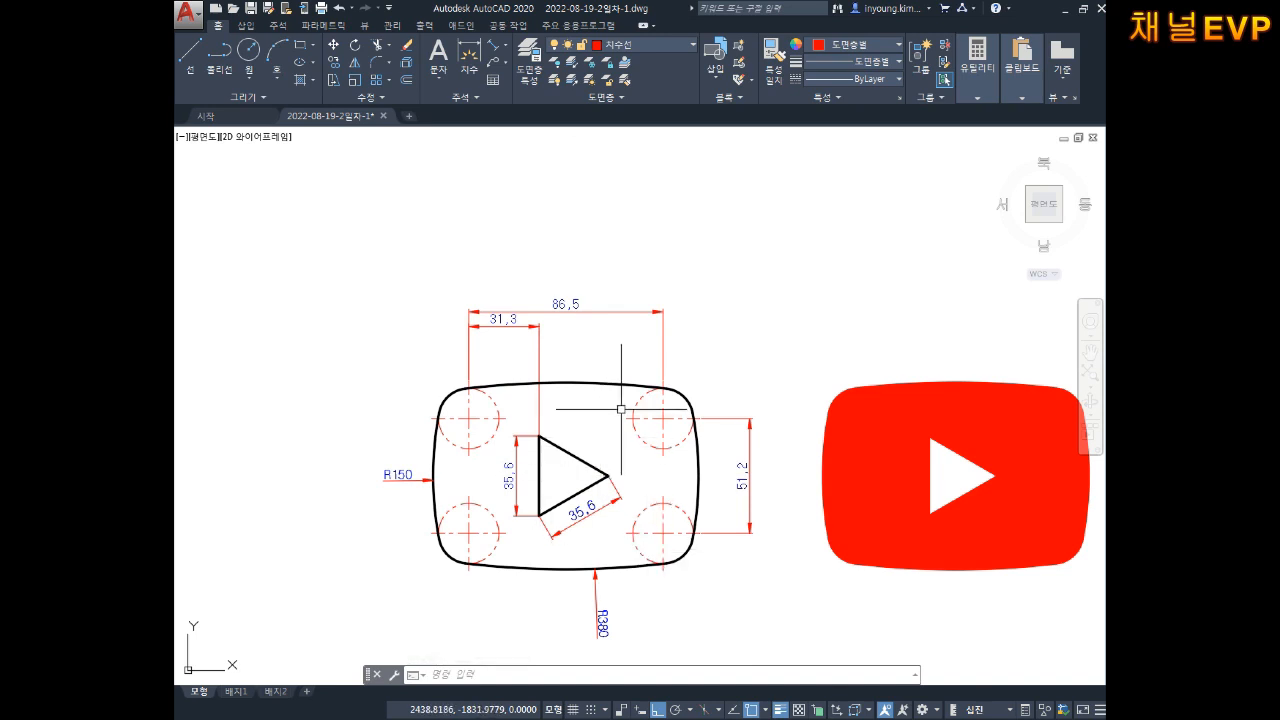
mouse_move(641, 390)
middle_down()
mouse_move(623, 409)
mouse_move(613, 373)
middle_up()
Step: Dimension the upper-right circle's diameter and edit the text to read 4-⌀26.8
text(ddi)
key(Return)
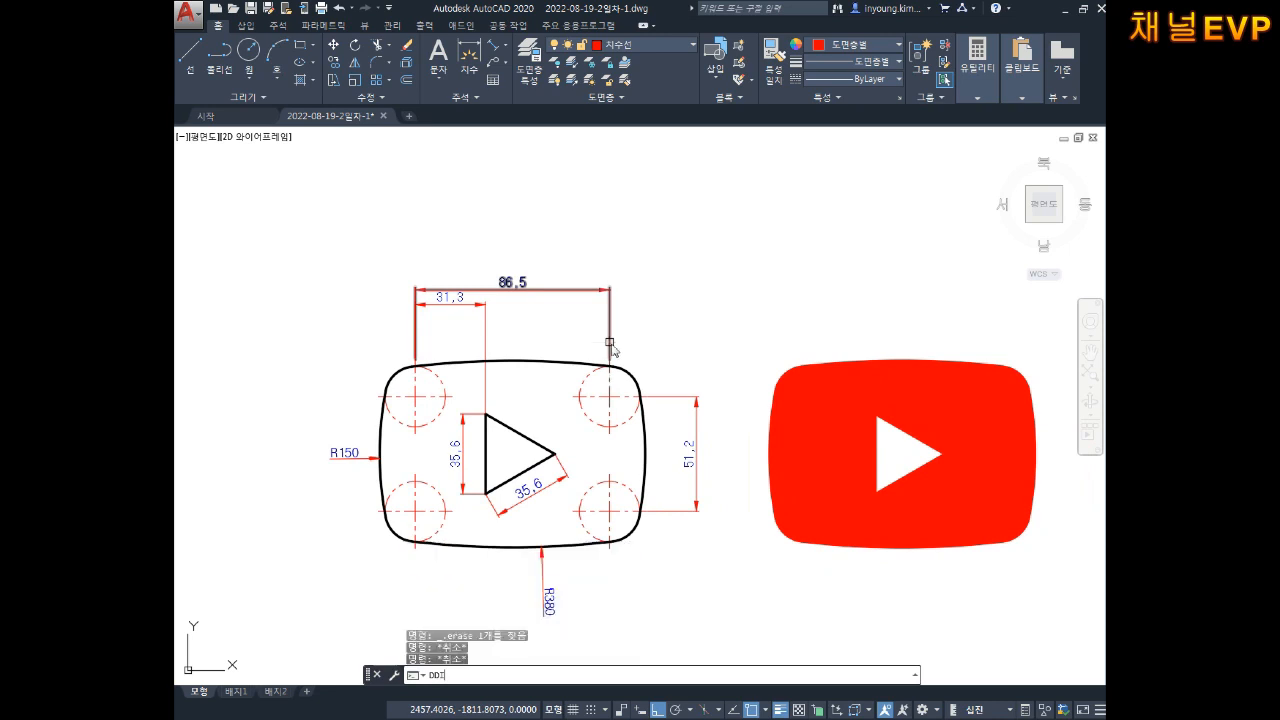
click(589, 387)
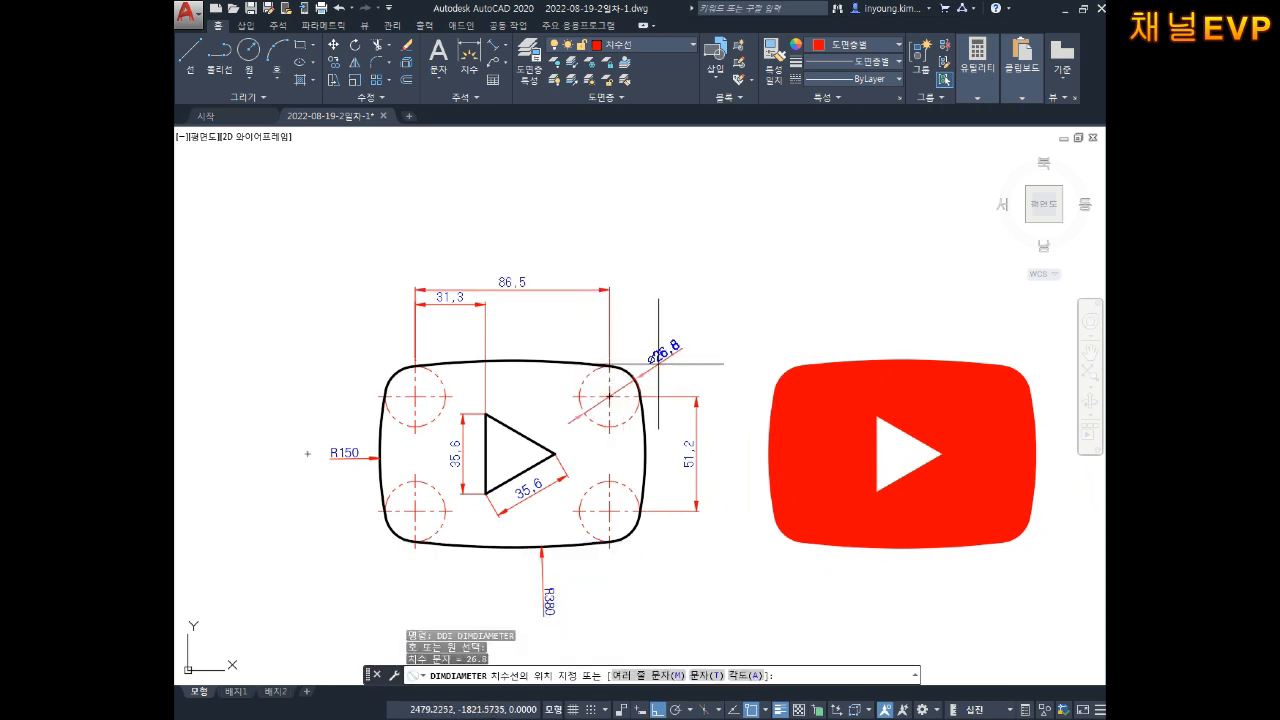
click(658, 363)
double_click(663, 350)
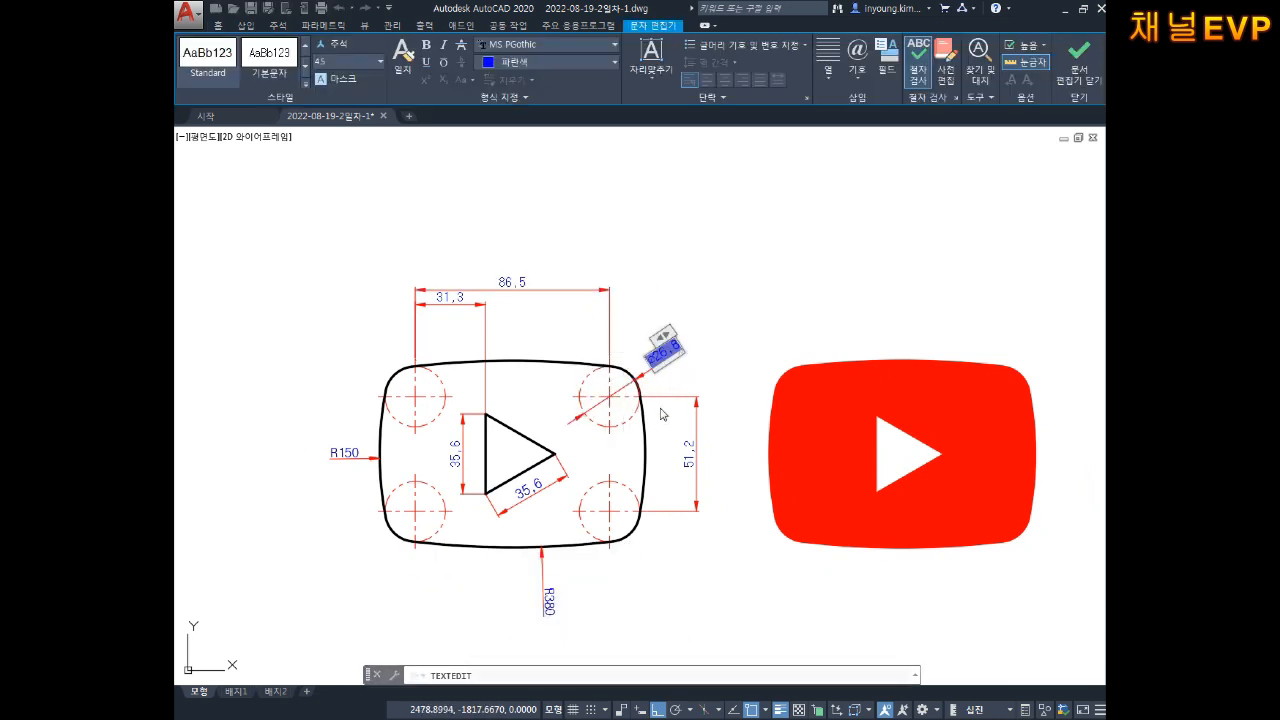
click(724, 452)
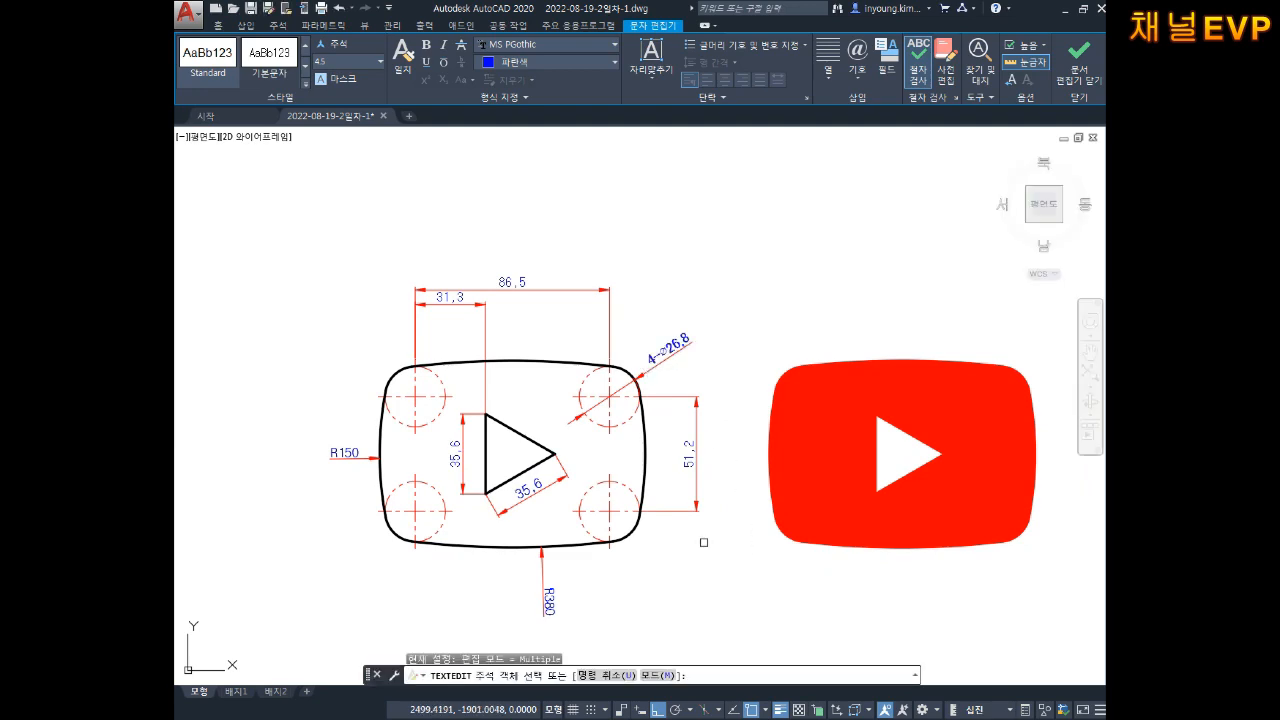
key(Escape)
key(Escape)
middle_drag(703, 529, 687, 505)
scroll(677, 486, up, 3)
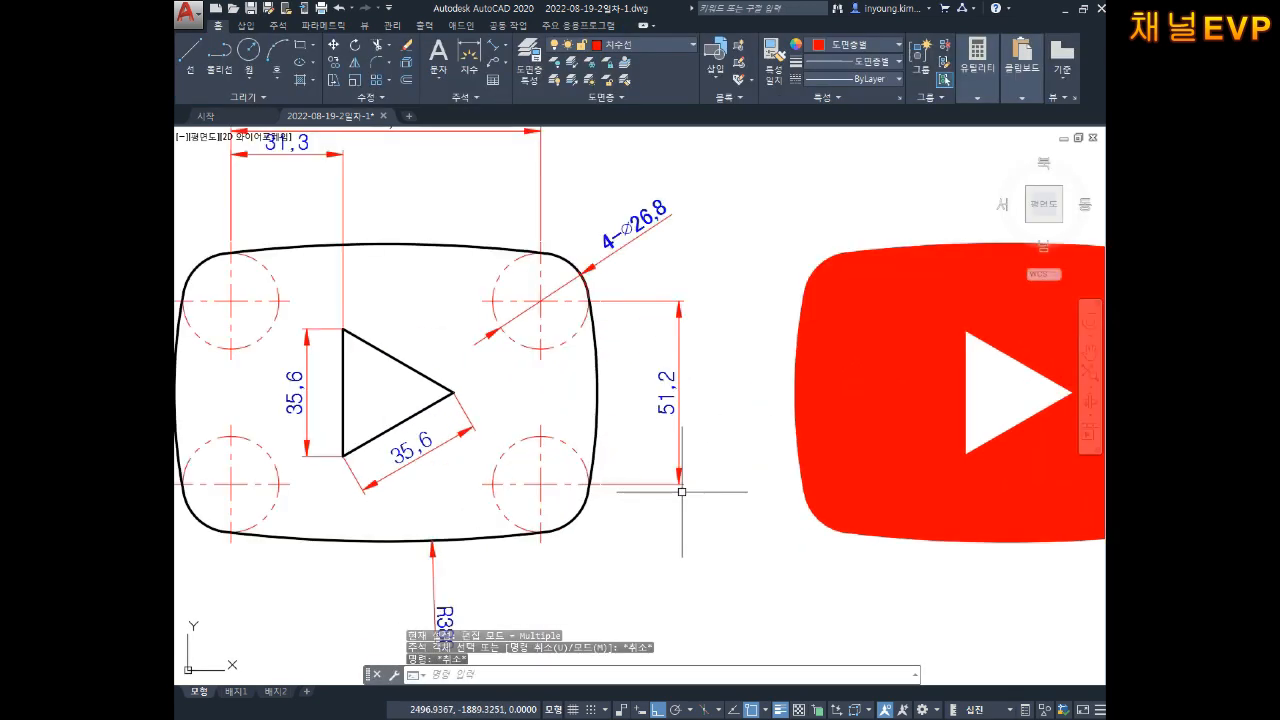
scroll(760, 521, down, 4)
middle_drag(667, 484, 669, 472)
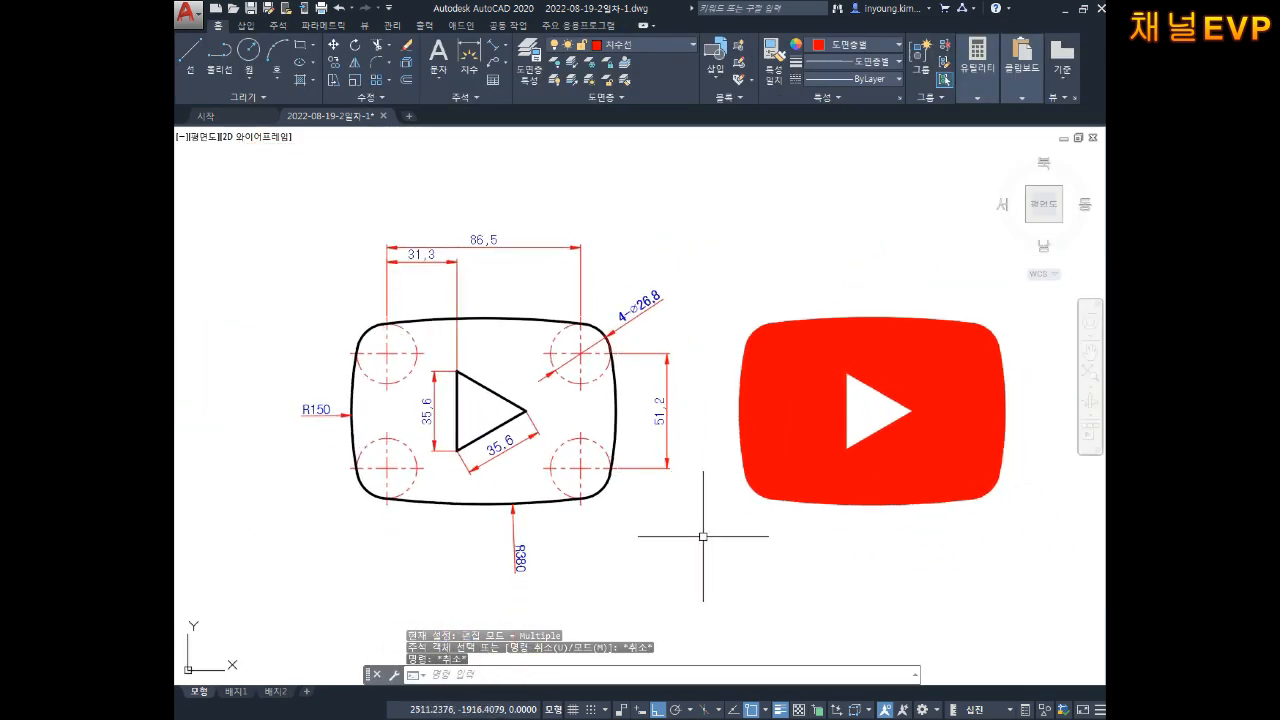